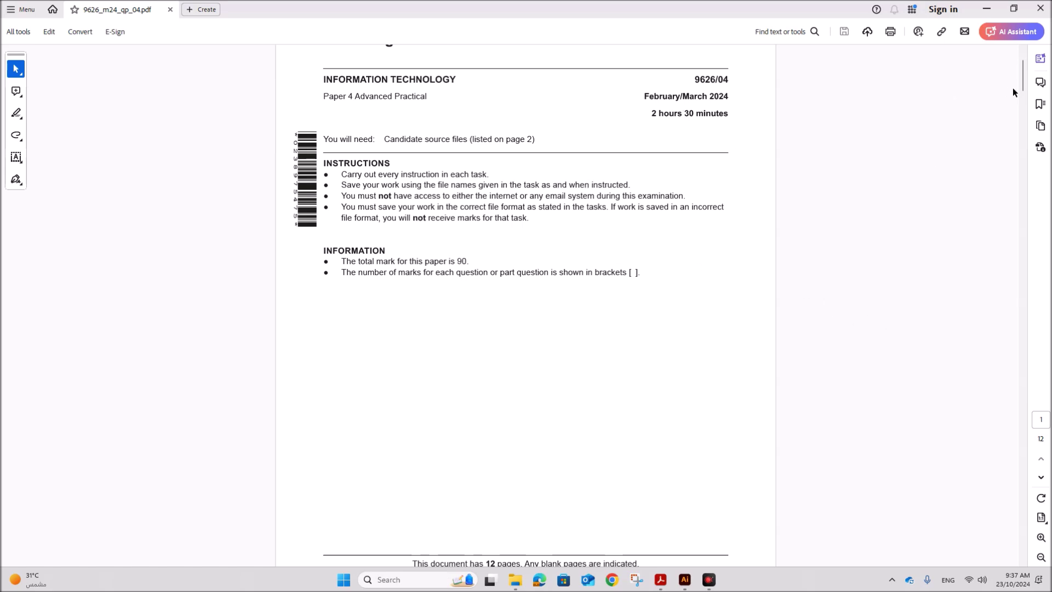
# Step: Scroll the exam PDF to the Task 2 cupcake brief on page 6, then switch to File Explorer
pyautogui.moveTo(1022, 81); pyautogui.dragTo(1044, 165)
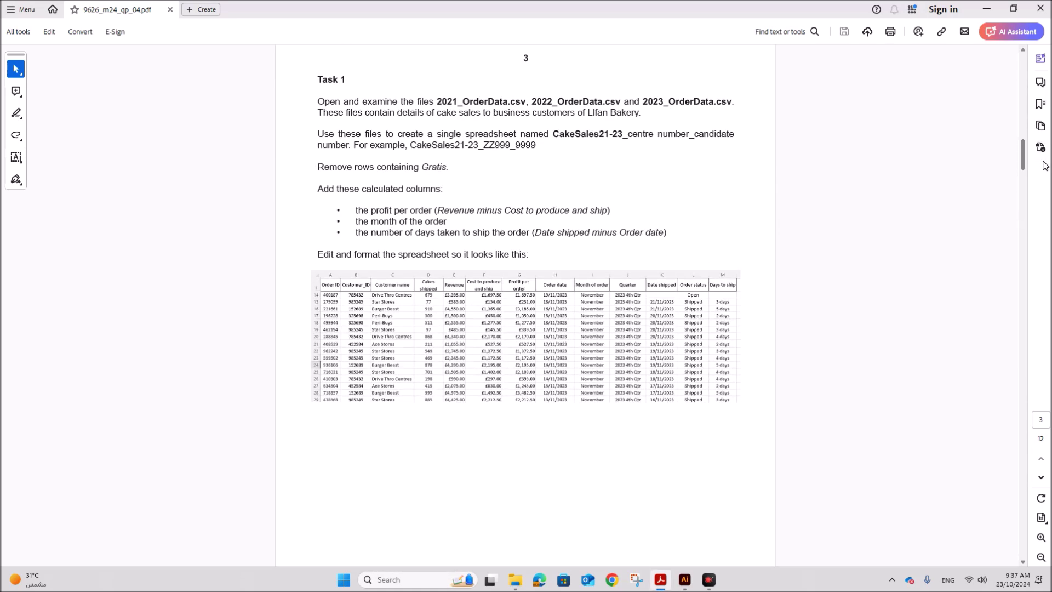
pyautogui.moveTo(1044, 165); pyautogui.dragTo(1040, 288)
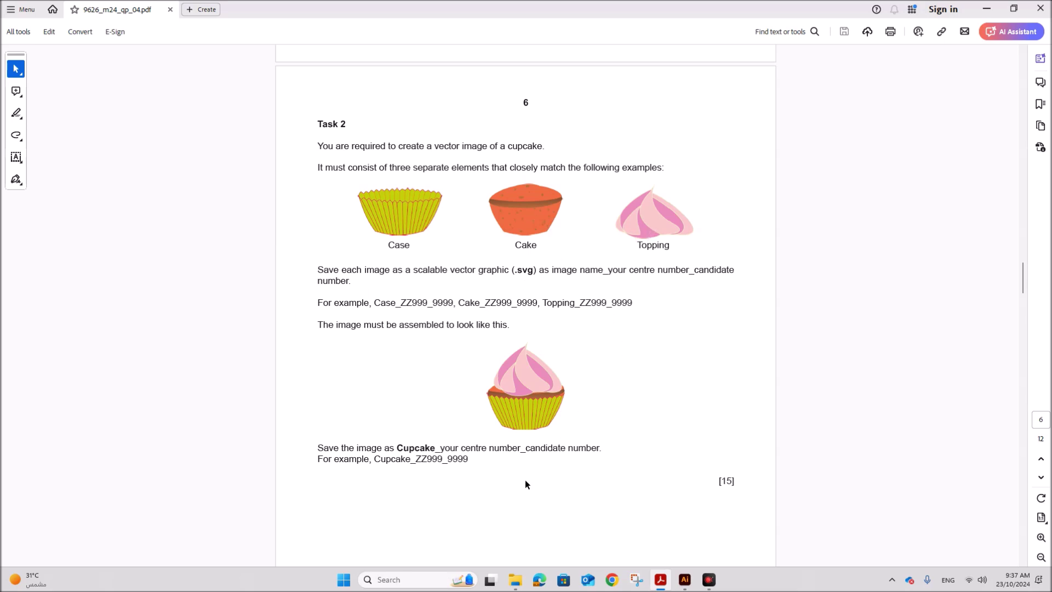
pyautogui.click(515, 580)
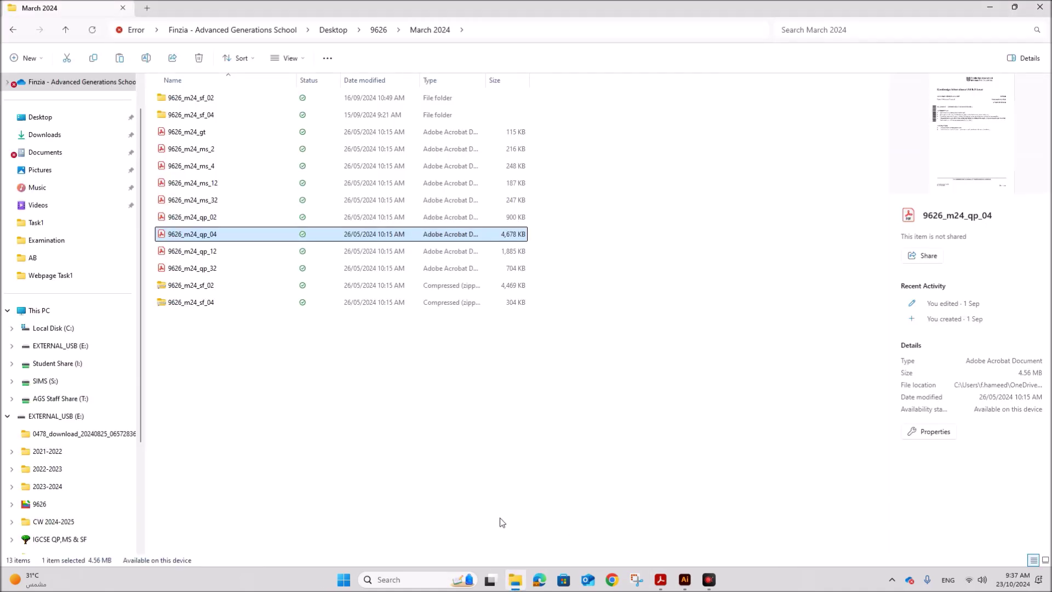
# Step: Preview Vanilla.png in Desktop > March 2024 P4 > Examination, then switch to Illustrator
pyautogui.click(55, 240)
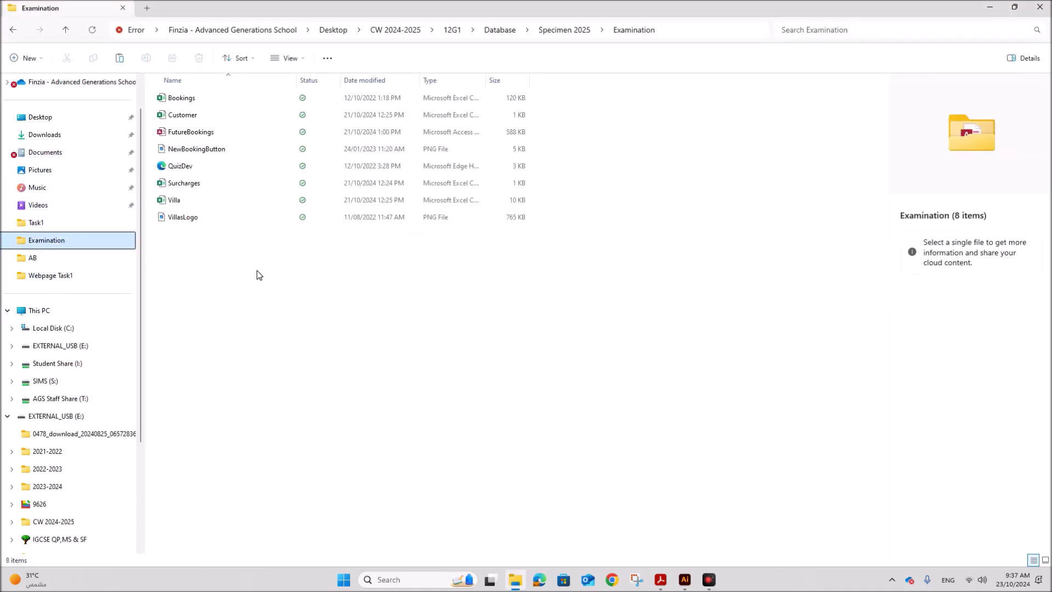
pyautogui.click(61, 117)
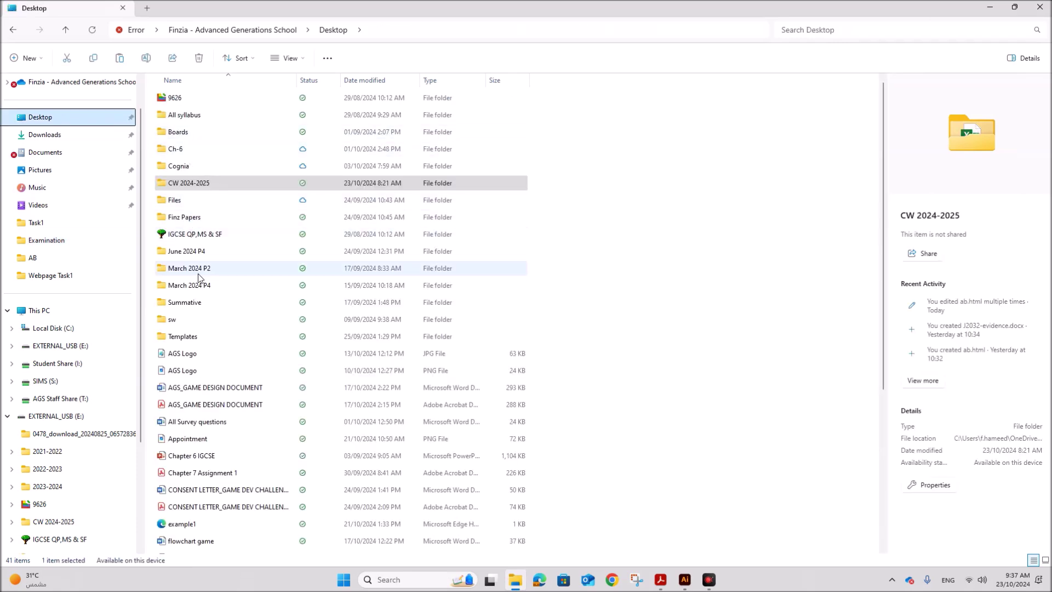
pyautogui.click(194, 285)
pyautogui.doubleClick(194, 285)
pyautogui.doubleClick(174, 104)
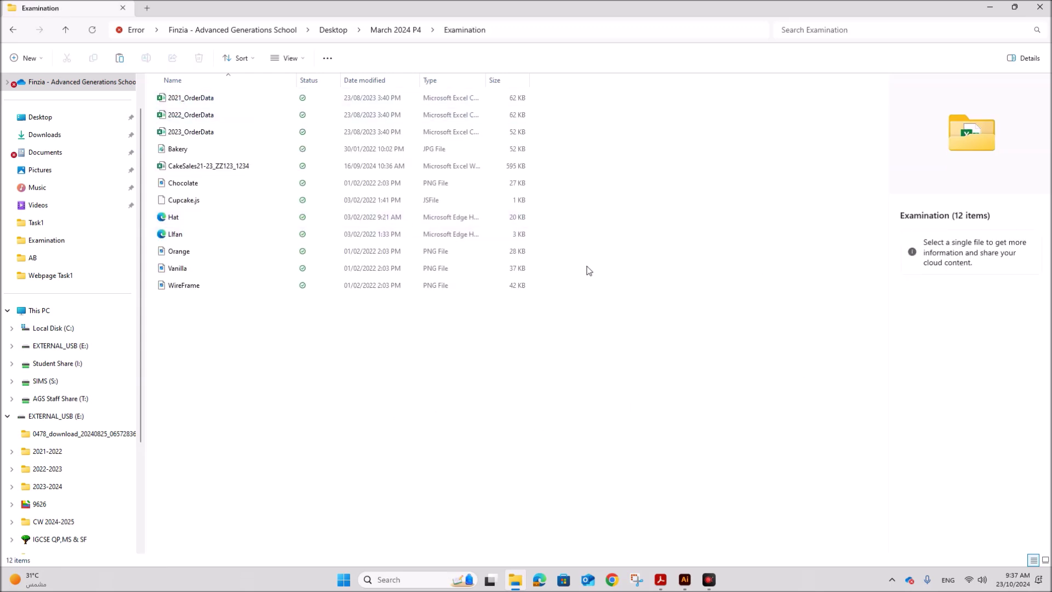
pyautogui.click(187, 272)
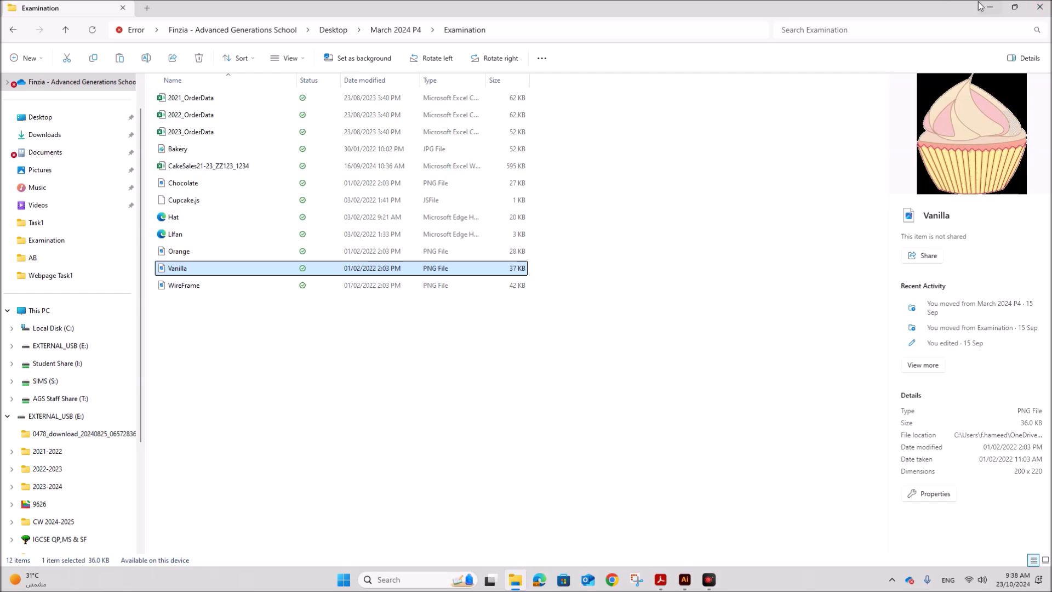
pyautogui.click(1014, 7)
pyautogui.click(685, 579)
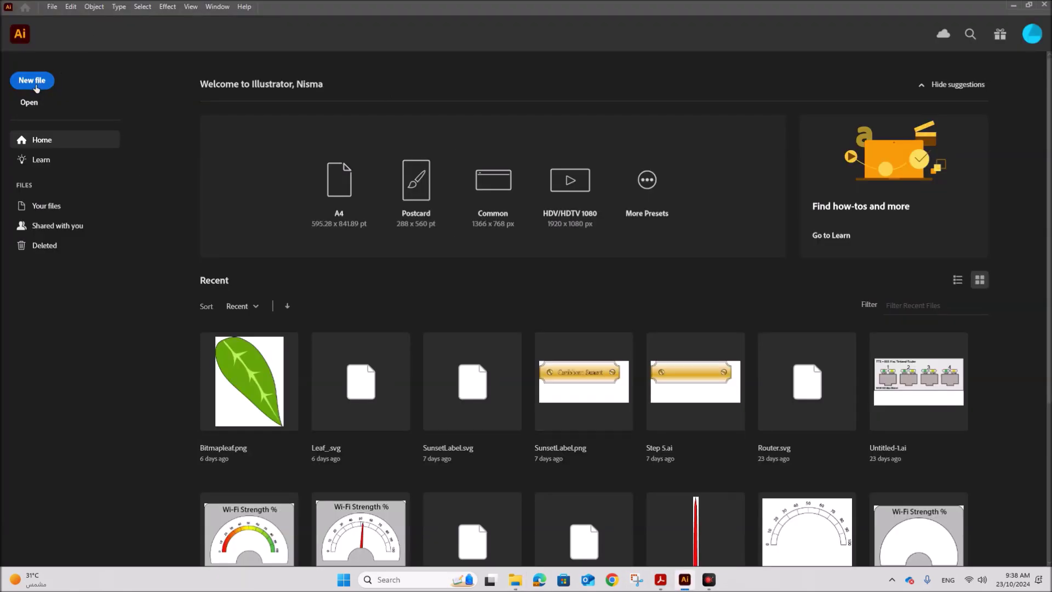
# Step: Create an 800 × 600 px document and drag Vanilla.png onto the artboard's top-left
pyautogui.click(36, 88)
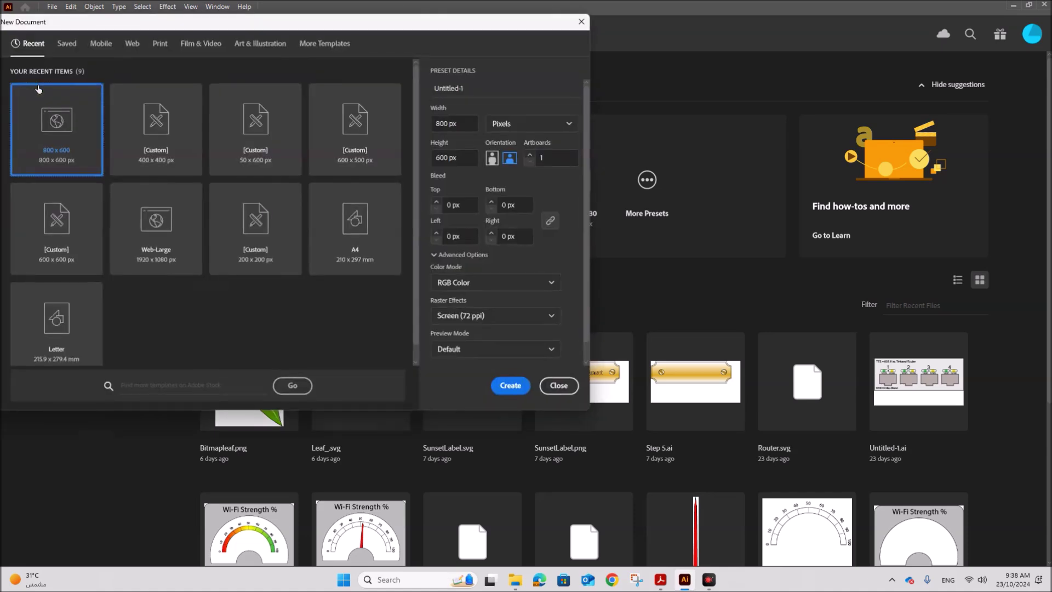
pyautogui.click(505, 386)
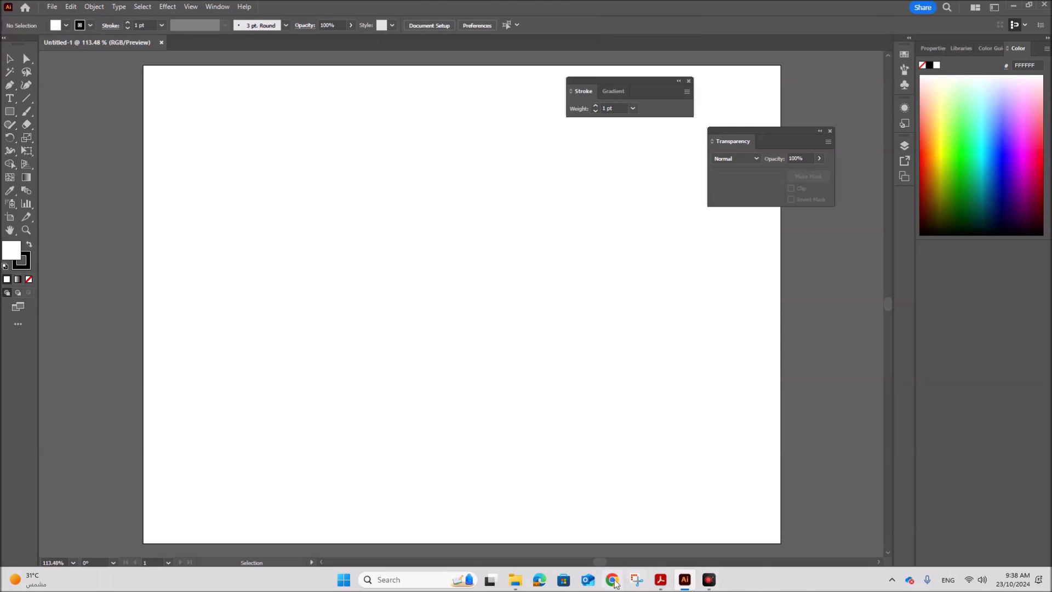
pyautogui.click(515, 580)
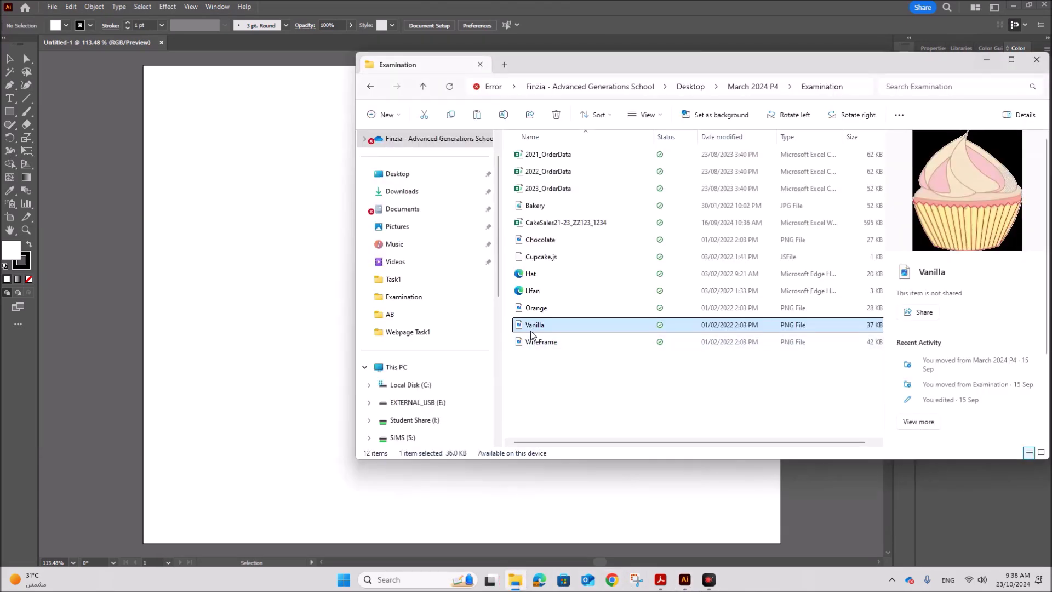
pyautogui.moveTo(529, 326); pyautogui.dragTo(241, 197)
pyautogui.click(199, 301)
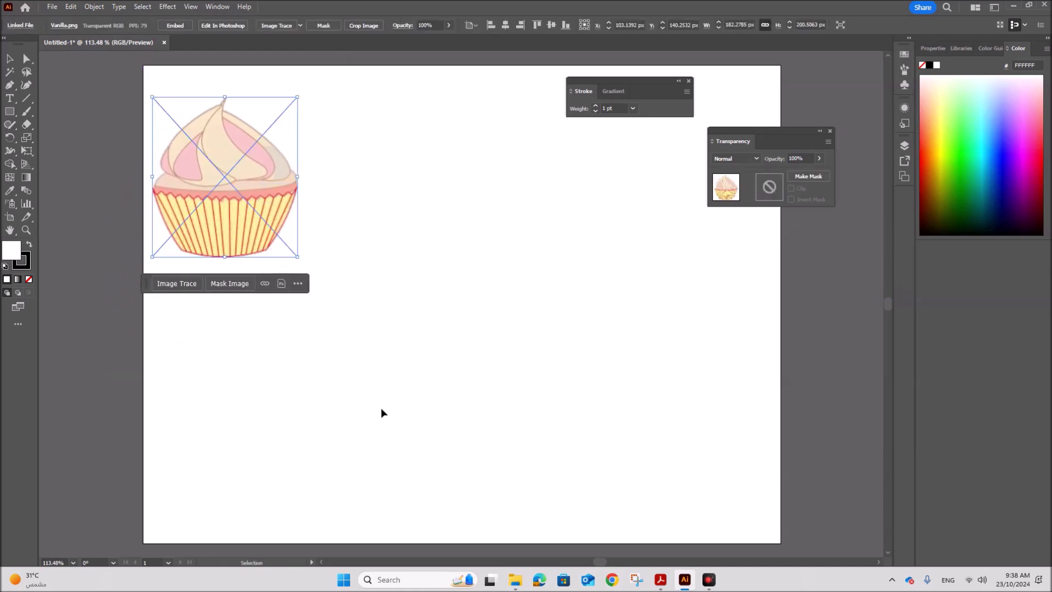
# Step: Enlarge the cupcake picture by its corner handle to about 242 × 266 px
pyautogui.click(389, 400)
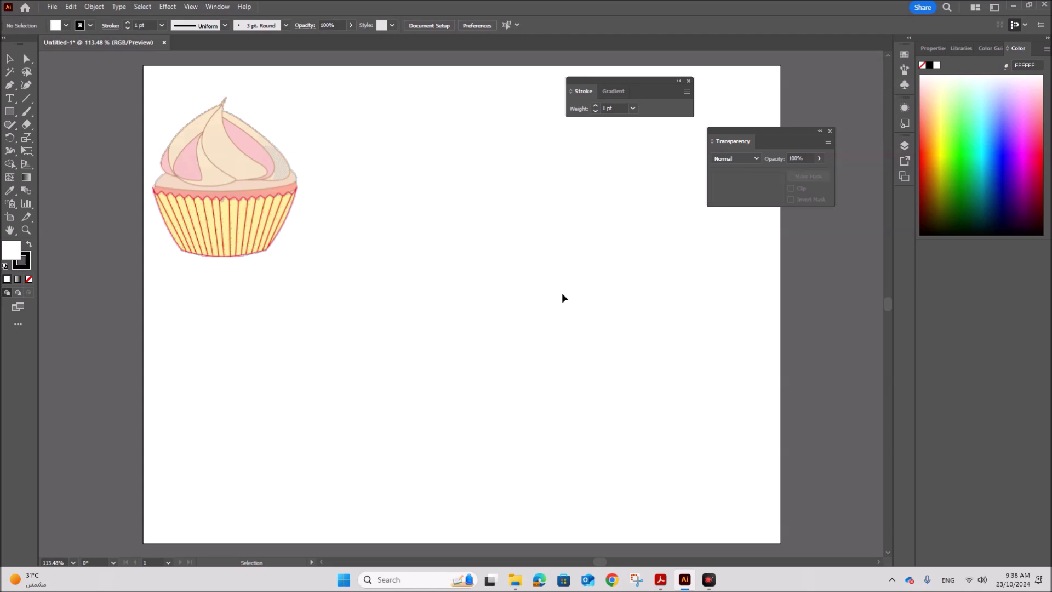
pyautogui.click(270, 245)
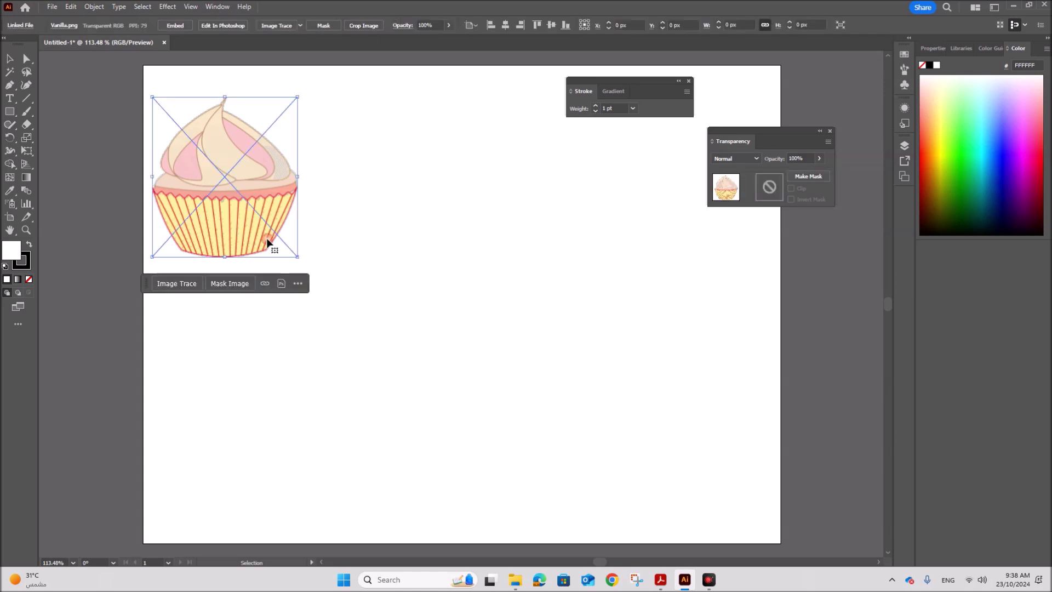
pyautogui.moveTo(298, 256); pyautogui.dragTo(352, 323)
pyautogui.click(478, 340)
pyautogui.click(312, 283)
pyautogui.click(485, 329)
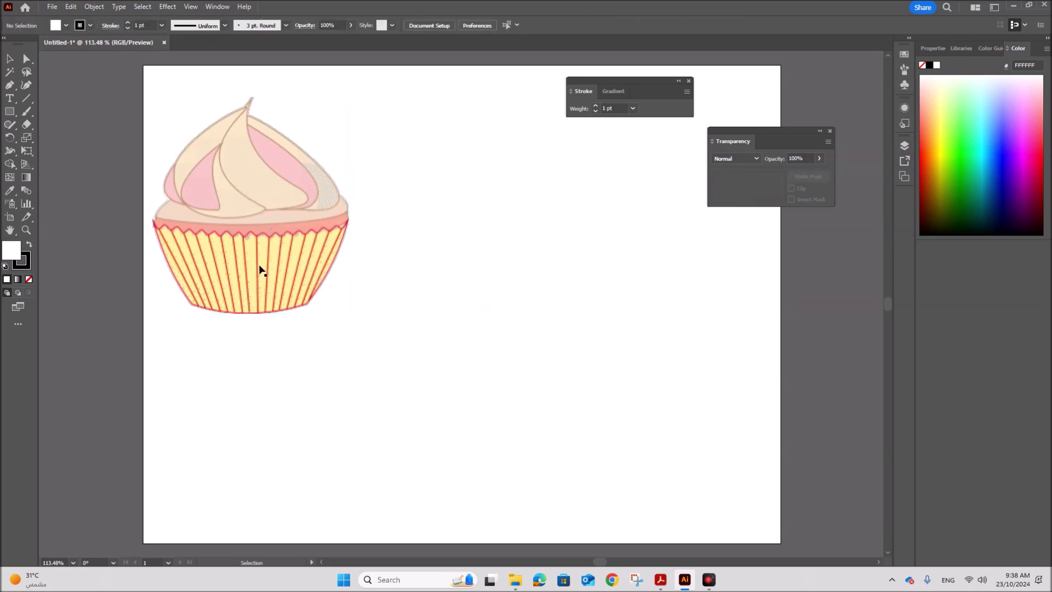
# Step: Draw a line across the case rim and bend its middle down into a gentle curve
pyautogui.click(26, 99)
pyautogui.moveTo(153, 224)
pyautogui.mouseDown()
pyautogui.moveTo(340, 236)
pyautogui.moveTo(353, 231)
pyautogui.moveTo(346, 225)
pyautogui.mouseUp()
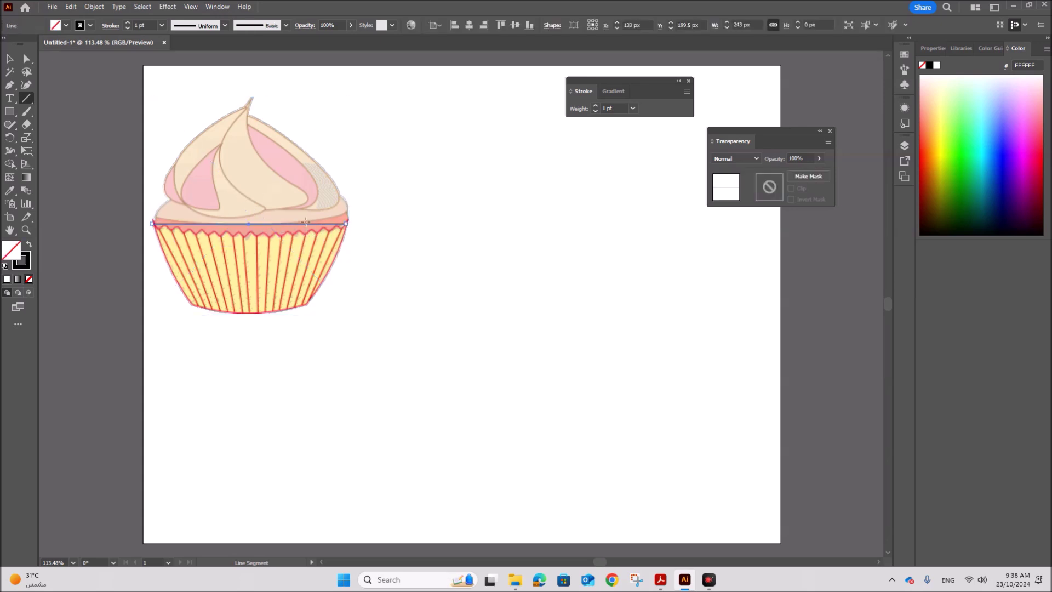
pyautogui.click(25, 89)
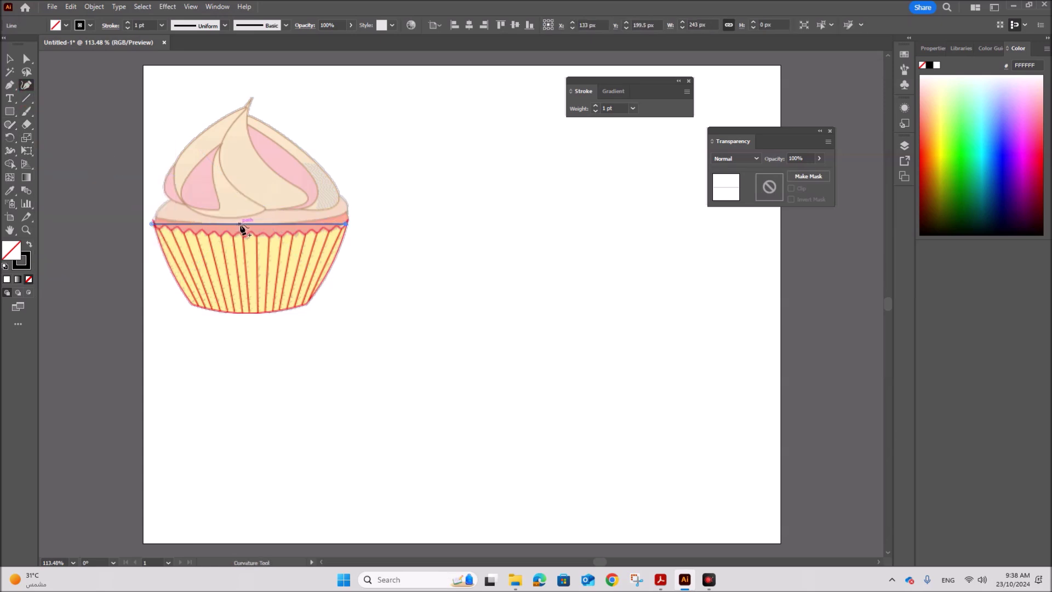
pyautogui.moveTo(243, 229); pyautogui.dragTo(248, 244)
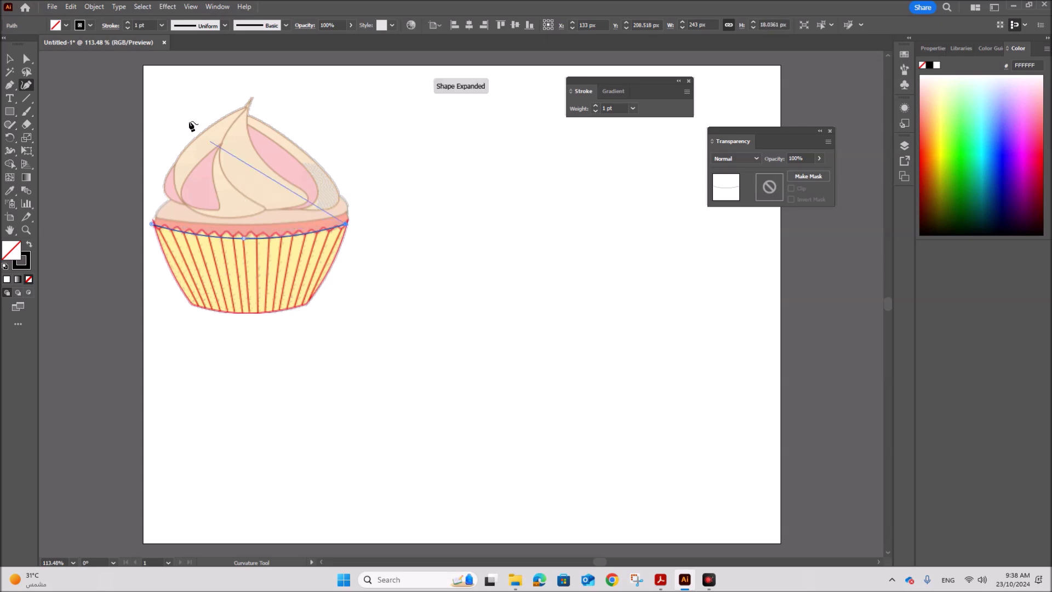
pyautogui.click(11, 60)
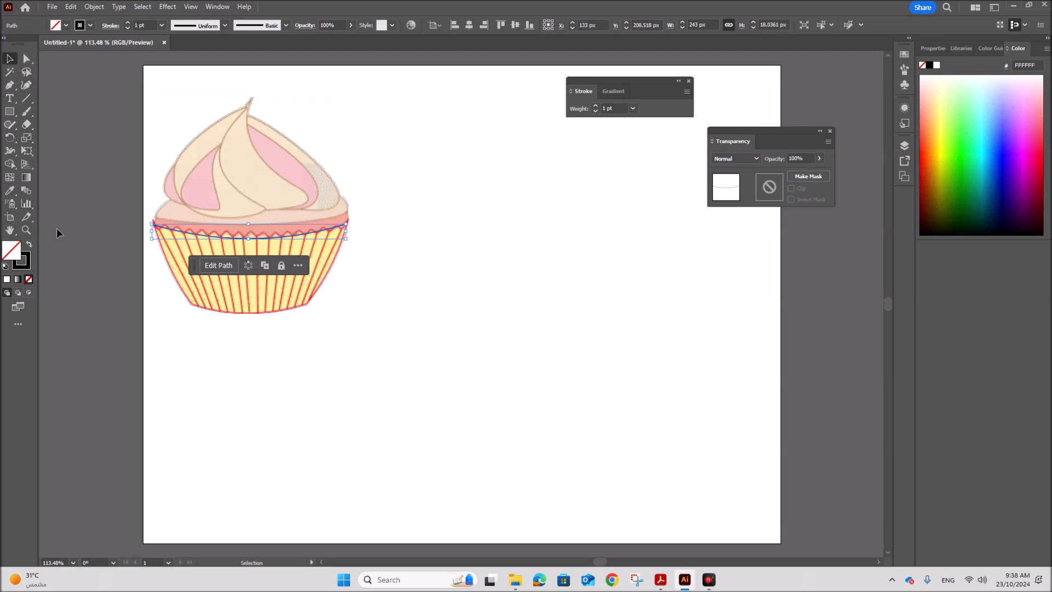
pyautogui.click(163, 8)
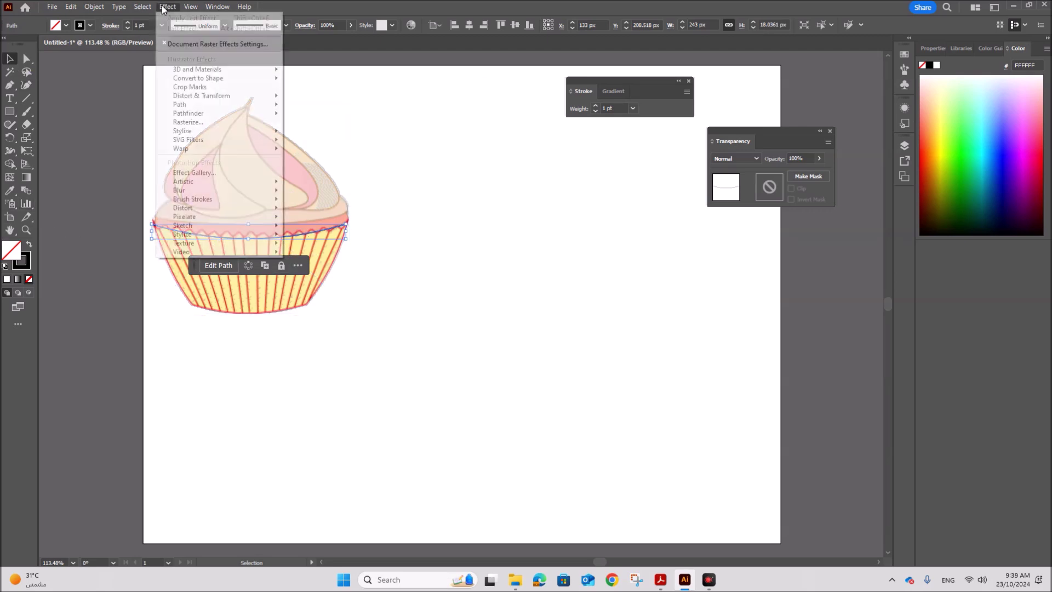
# Step: Apply a Smooth Zig Zag effect with 16 ridges per segment and size reduced to about 6 px
pyautogui.moveTo(203, 97)
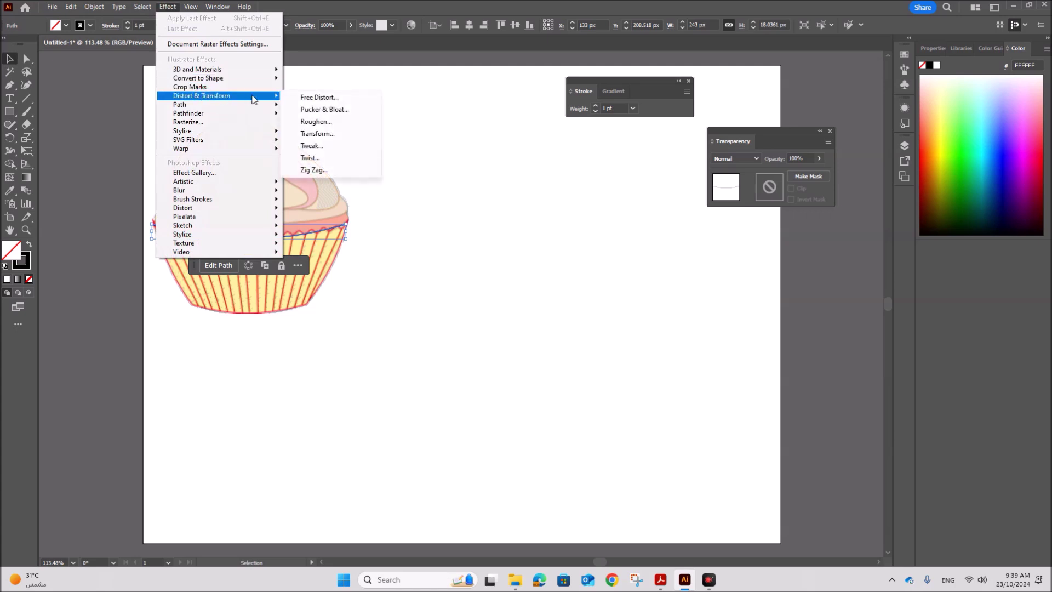
pyautogui.click(316, 172)
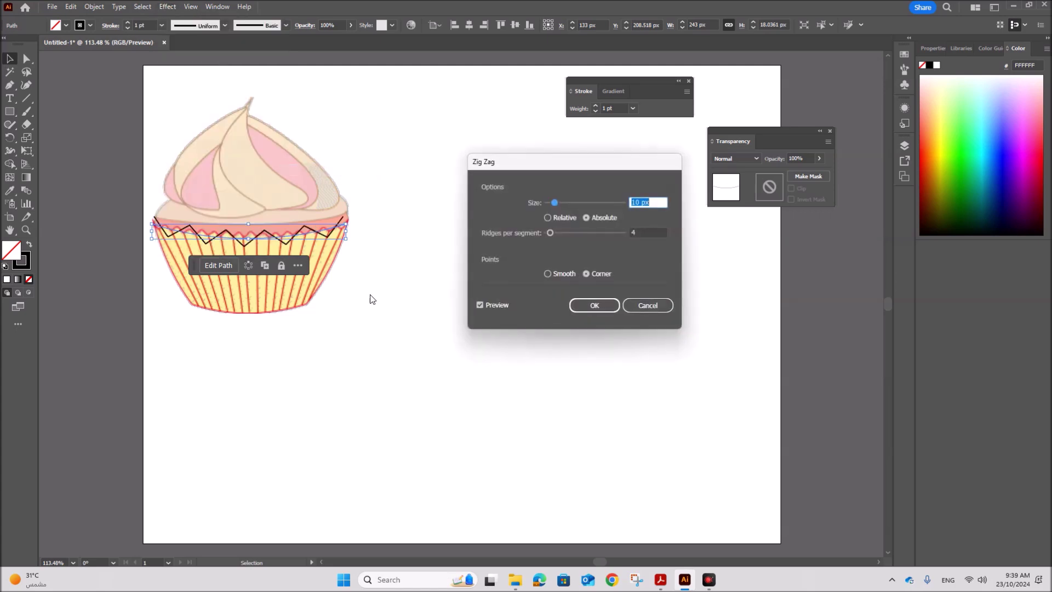
pyautogui.click(563, 275)
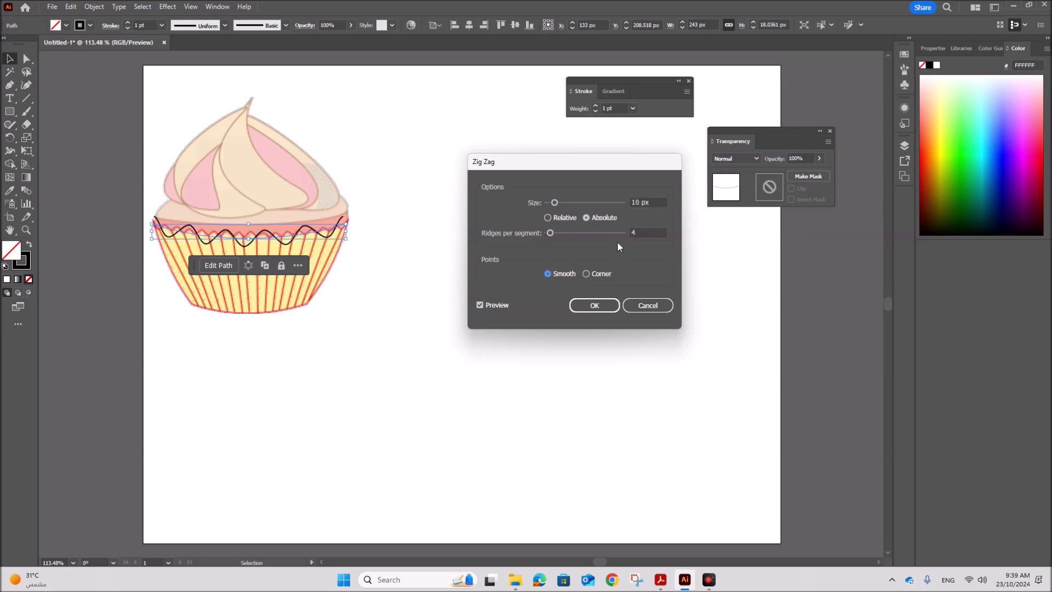
pyautogui.doubleClick(634, 234)
pyautogui.write('16')
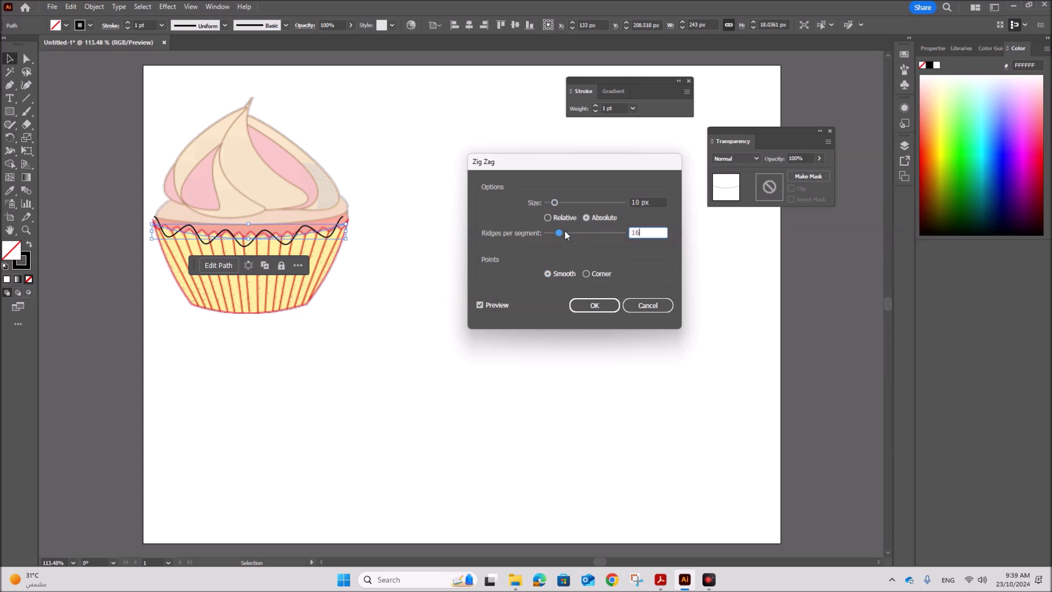
pyautogui.click(555, 202)
pyautogui.moveTo(554, 207); pyautogui.dragTo(551, 207)
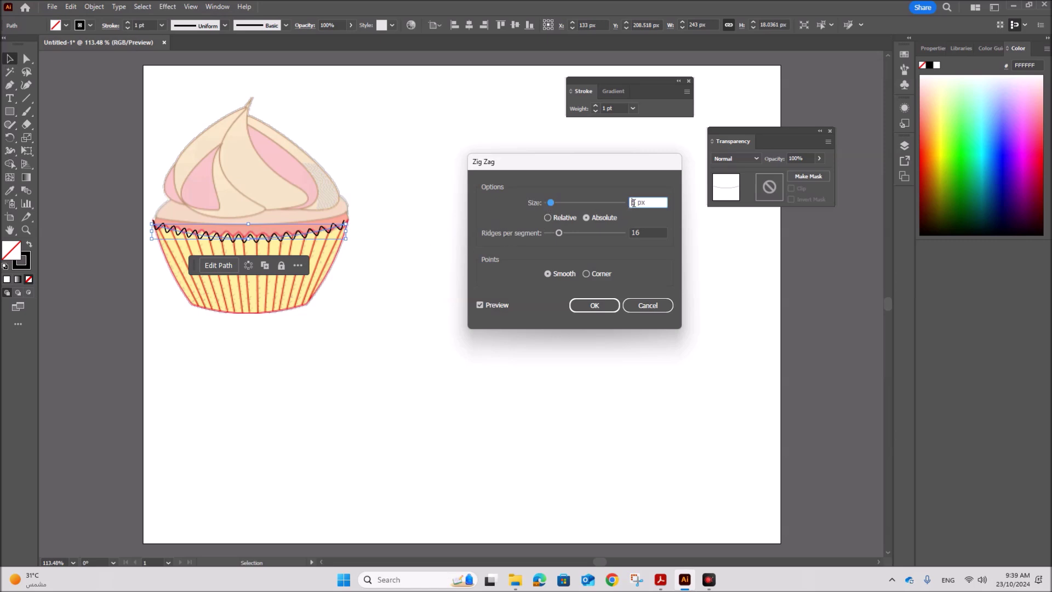
pyautogui.doubleClick(632, 203)
pyautogui.press('Return')
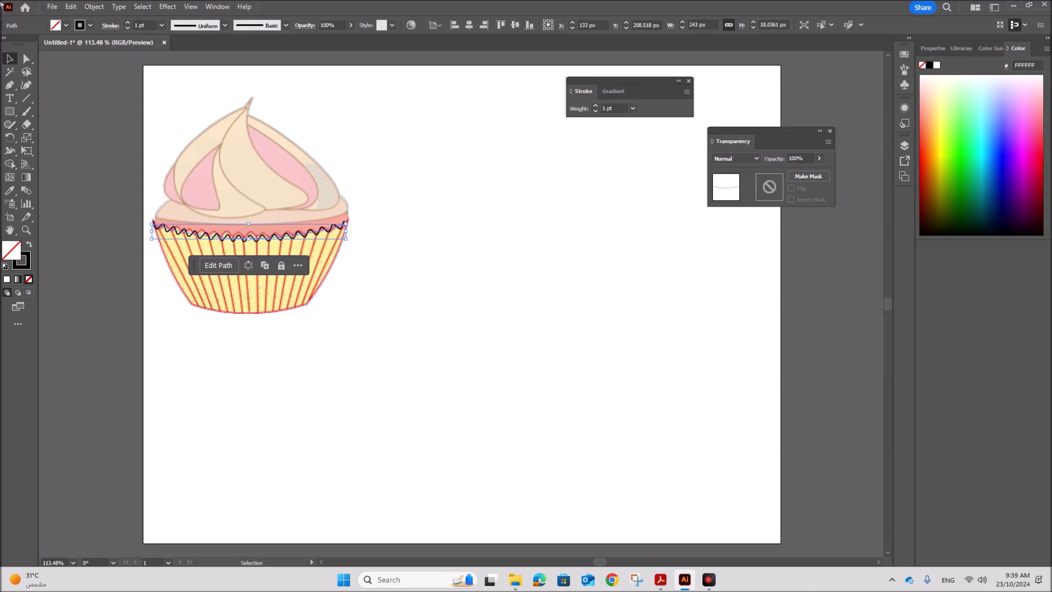
pyautogui.click(515, 284)
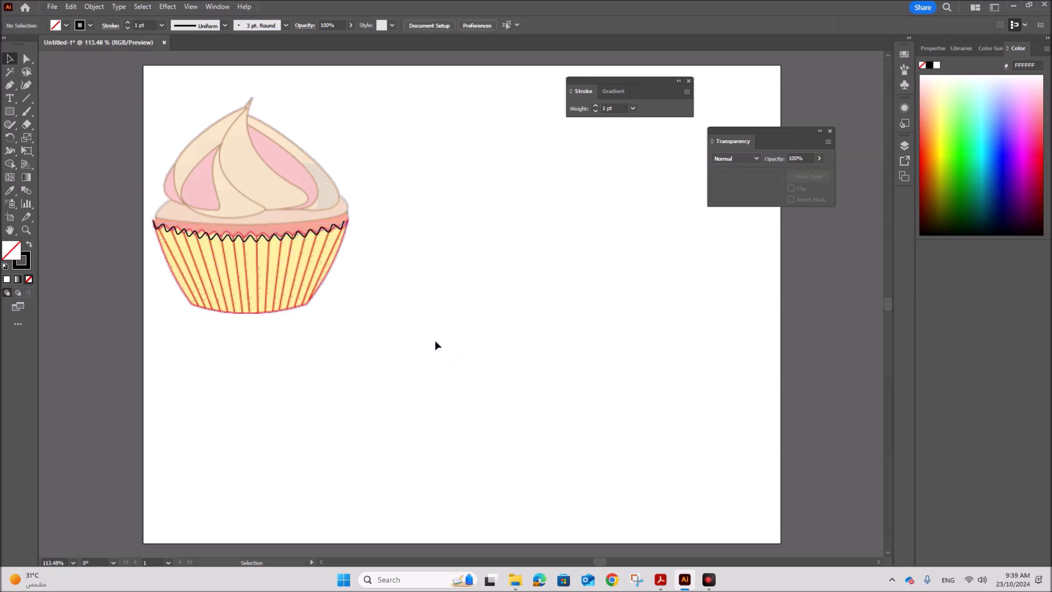
# Step: Move the zigzag band off the cupcake and duplicate it above the original
pyautogui.moveTo(263, 237); pyautogui.dragTo(528, 240)
pyautogui.click(545, 318)
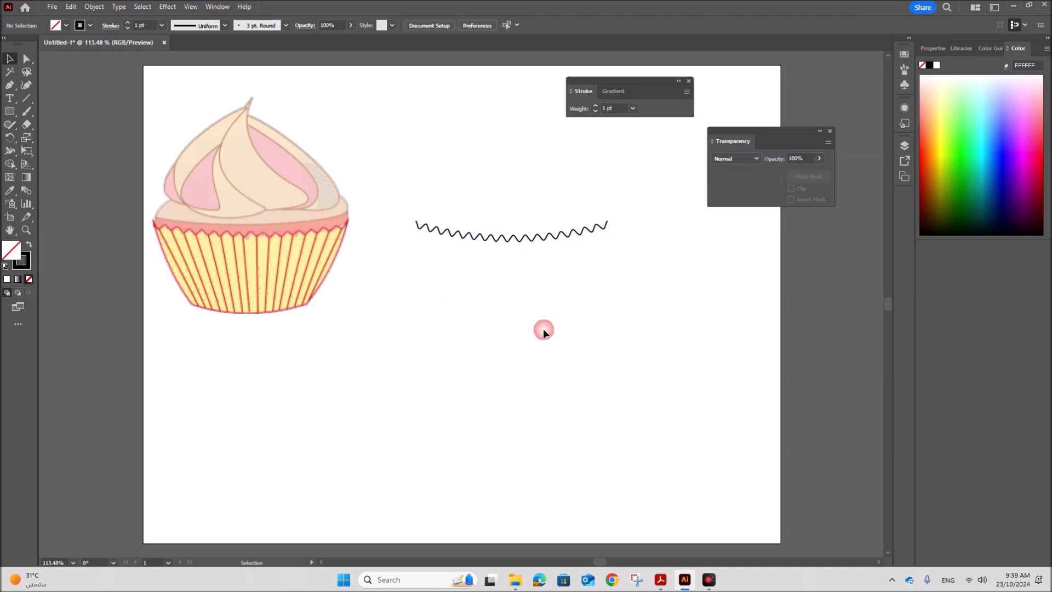
pyautogui.moveTo(506, 241); pyautogui.dragTo(479, 234)
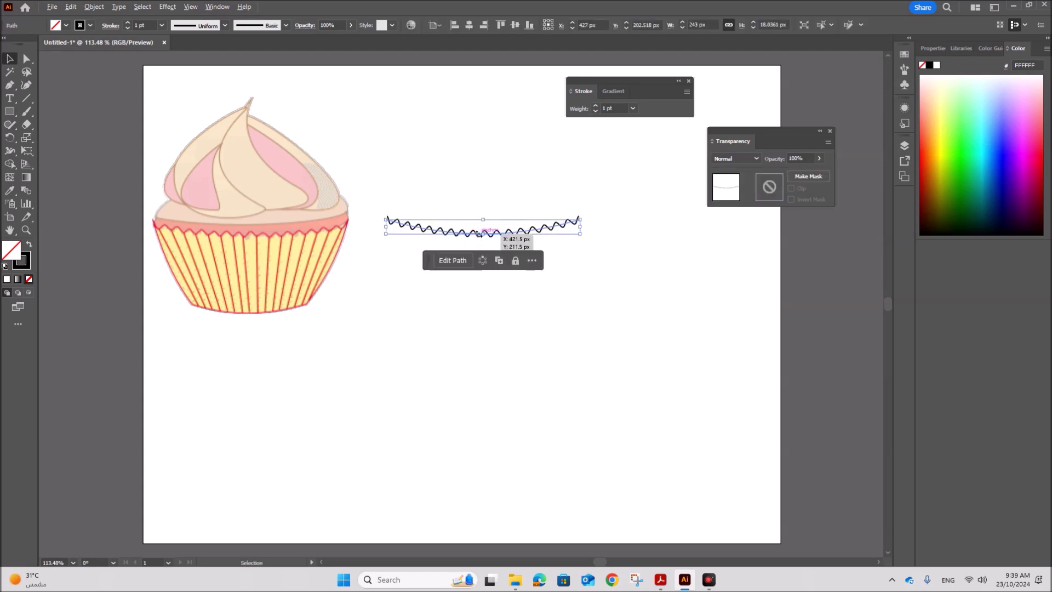
pyautogui.keyDown('alt'); pyautogui.moveTo(479, 236); pyautogui.dragTo(477, 158); pyautogui.keyUp('alt')
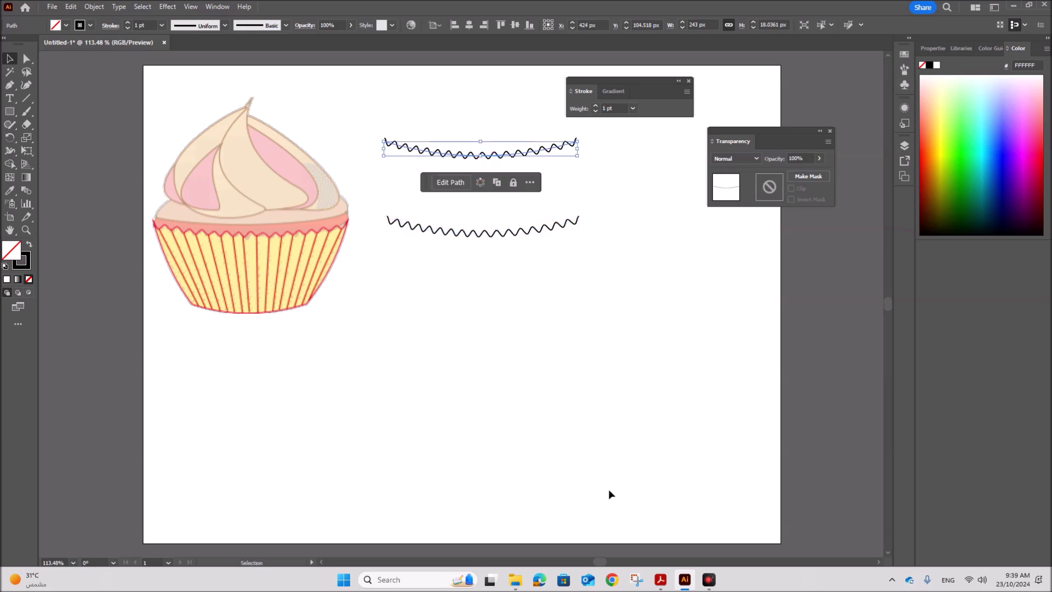
# Step: After checking the task sheet, place the lower zigzag along the cupcake case's top rim
pyautogui.click(661, 580)
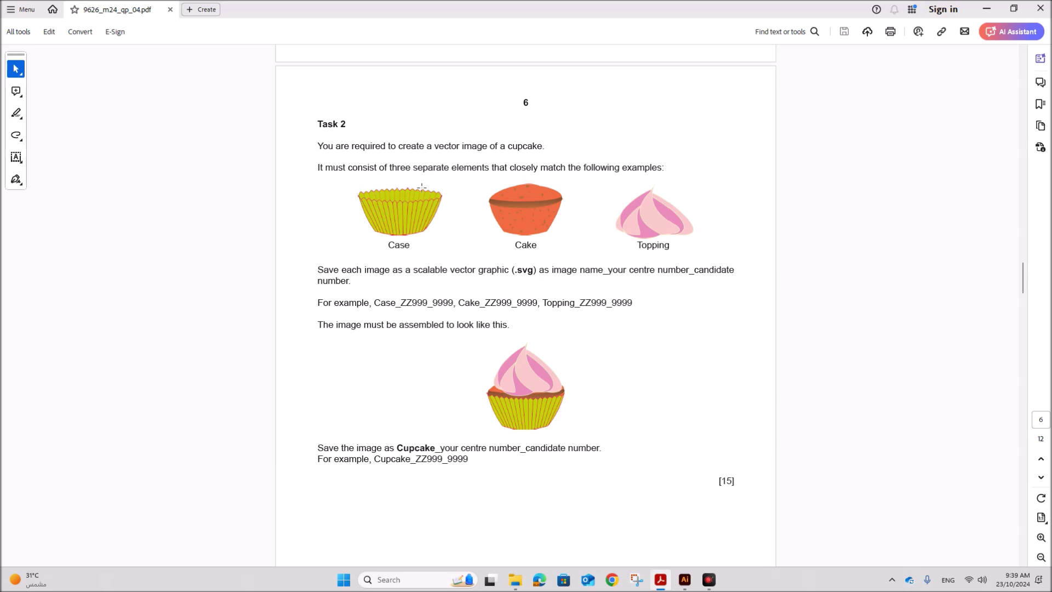
pyautogui.click(685, 580)
pyautogui.click(397, 382)
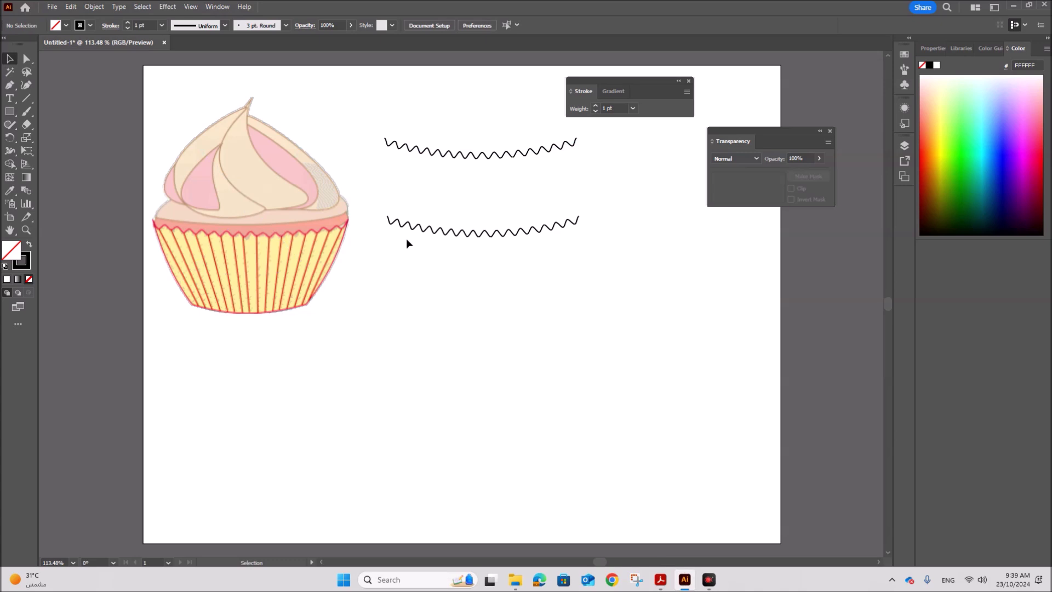
pyautogui.moveTo(413, 230); pyautogui.dragTo(180, 236)
pyautogui.click(465, 298)
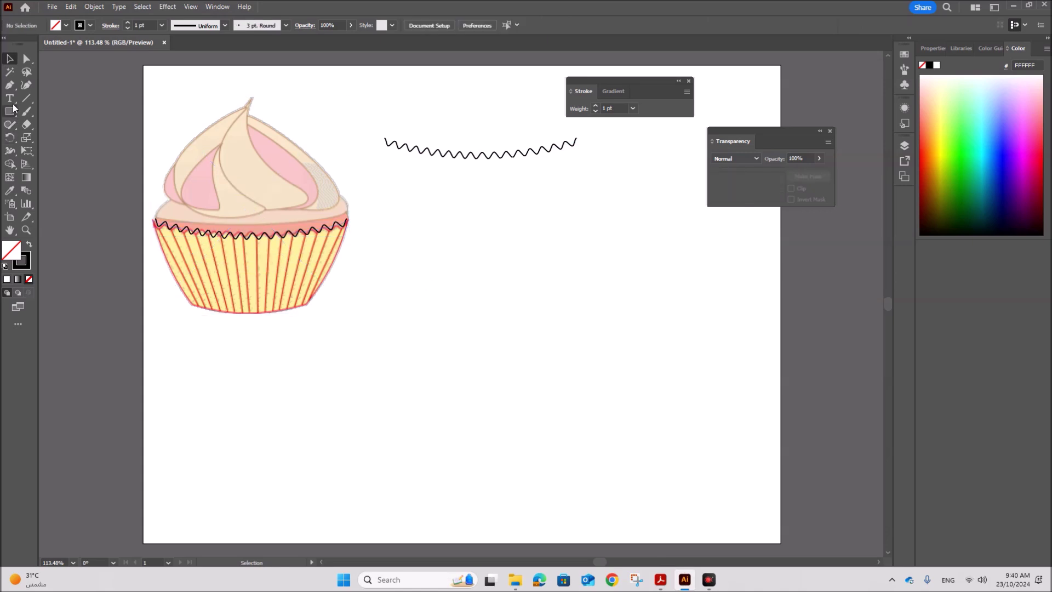
# Step: Trace the case outline with the Pen tool from left rim, via both bottom corners, to right rim
pyautogui.click(9, 88)
pyautogui.click(152, 224)
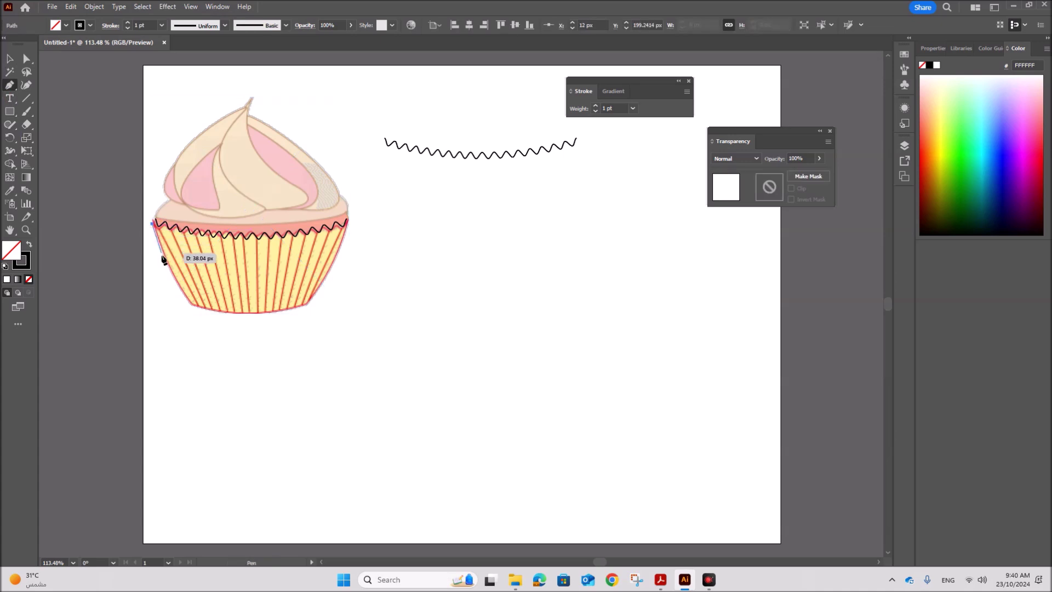
pyautogui.click(188, 303)
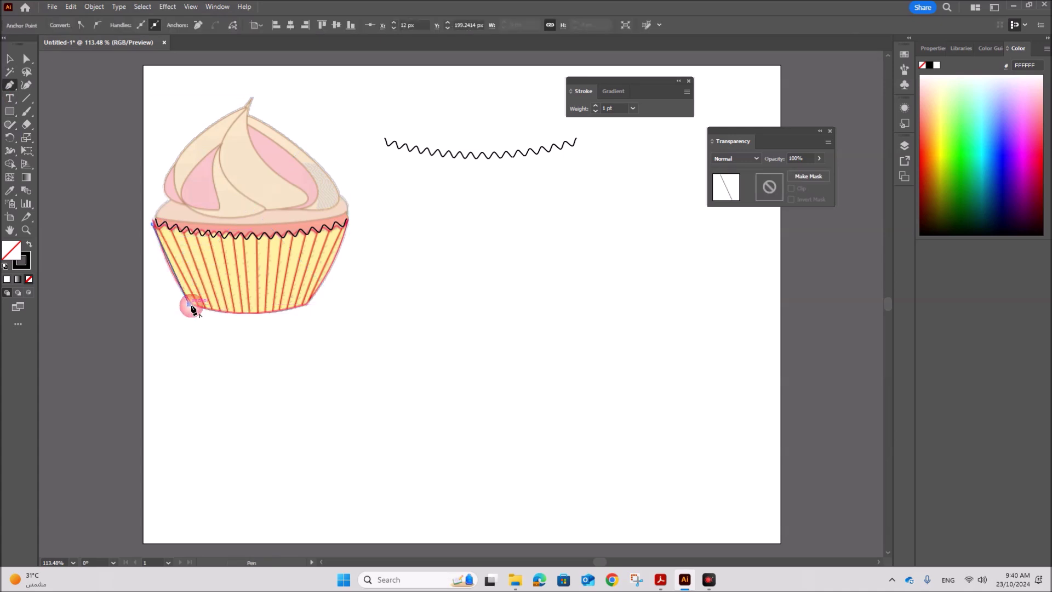
pyautogui.click(308, 306)
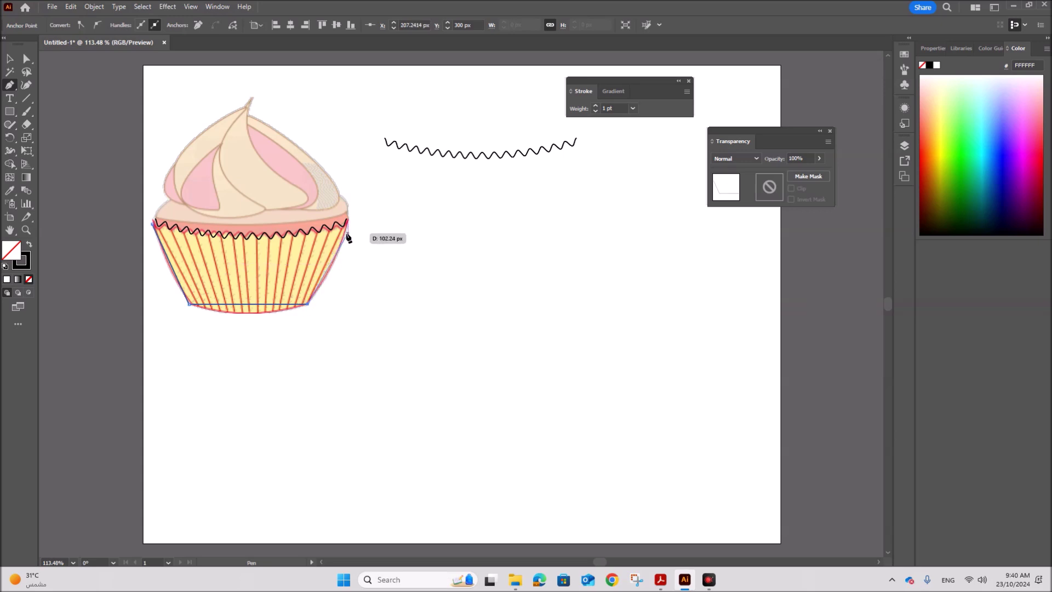
pyautogui.click(340, 245)
pyautogui.click(12, 61)
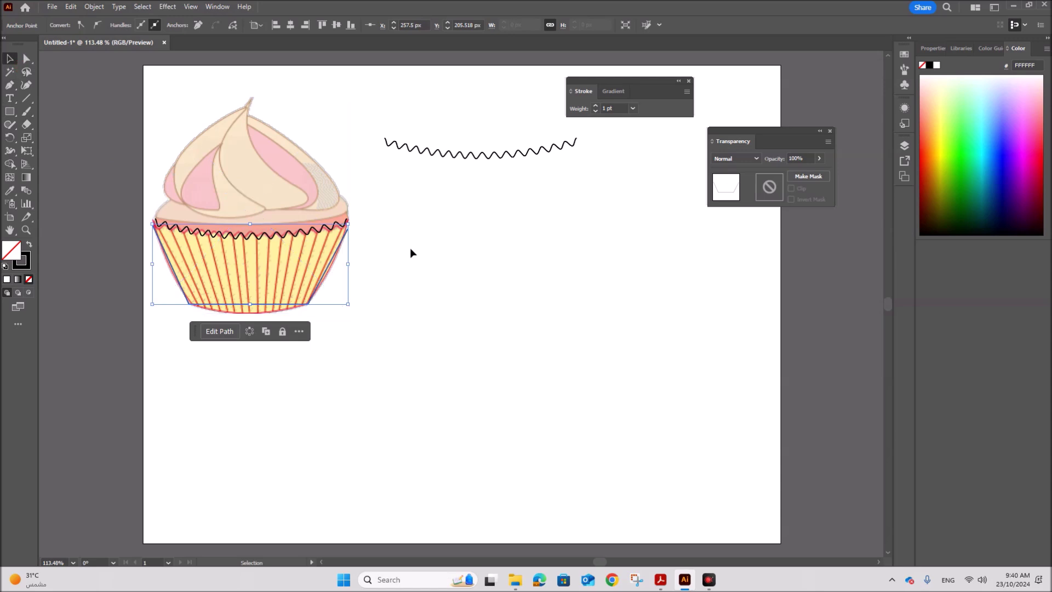
# Step: Move the traced outline and zigzag rim beside the reference cupcake
pyautogui.click(305, 191)
pyautogui.moveTo(326, 230); pyautogui.dragTo(597, 237)
pyautogui.moveTo(320, 279); pyautogui.dragTo(603, 281)
pyautogui.click(629, 340)
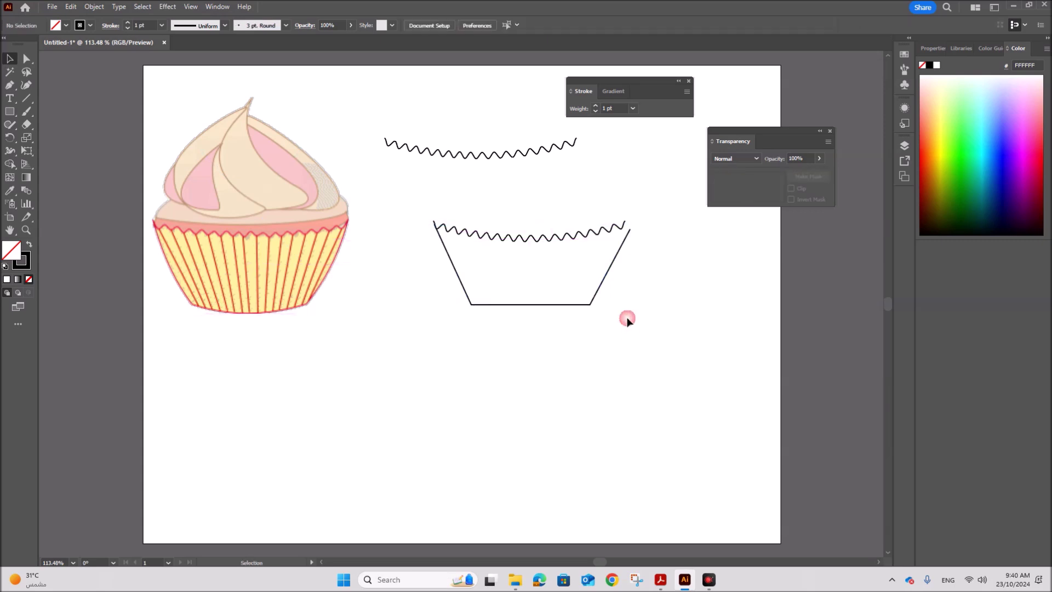
pyautogui.click(629, 238)
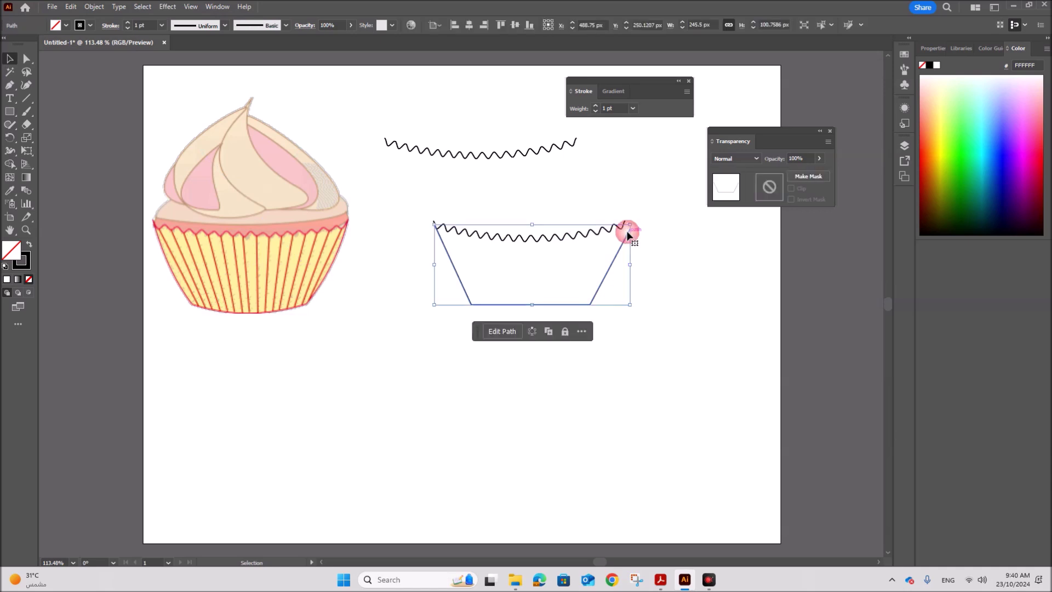
# Step: Drag the trapezoid's top-right anchor onto the zigzag rim's right end point
pyautogui.click(27, 59)
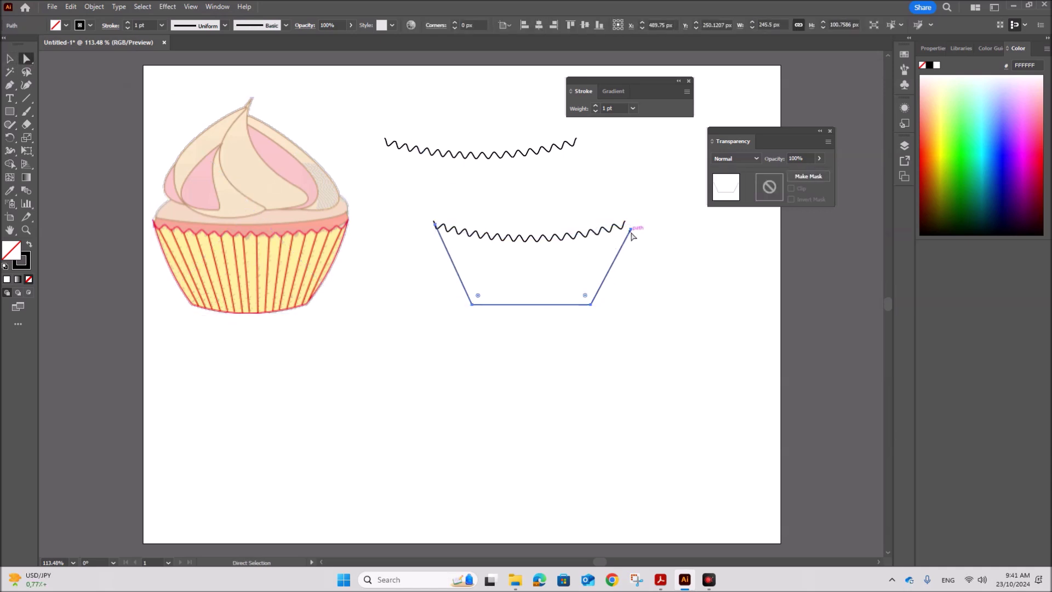
pyautogui.moveTo(631, 229); pyautogui.dragTo(625, 221)
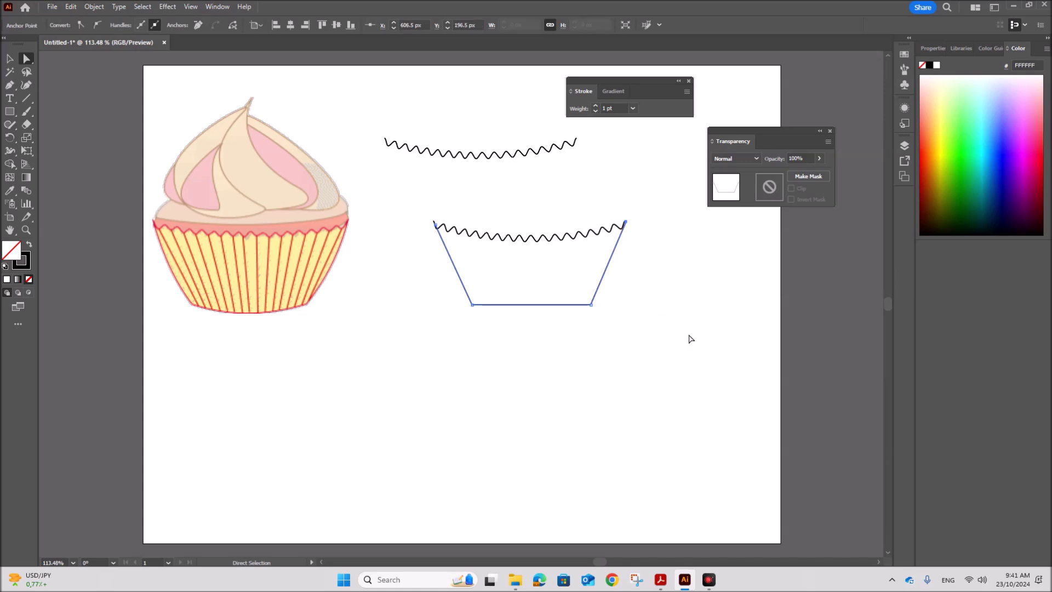
pyautogui.click(10, 58)
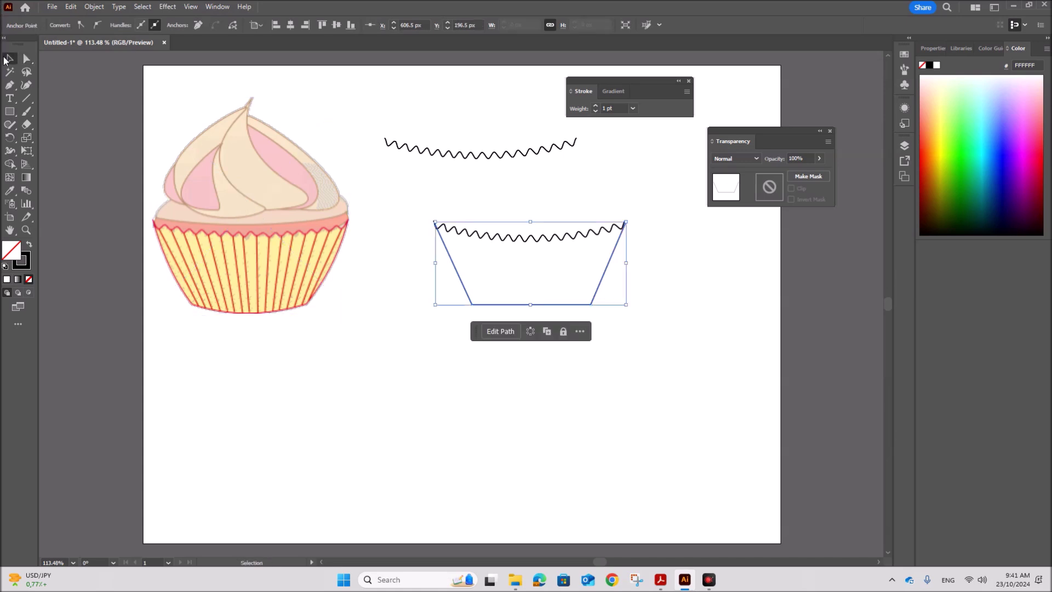
pyautogui.click(479, 378)
pyautogui.click(599, 289)
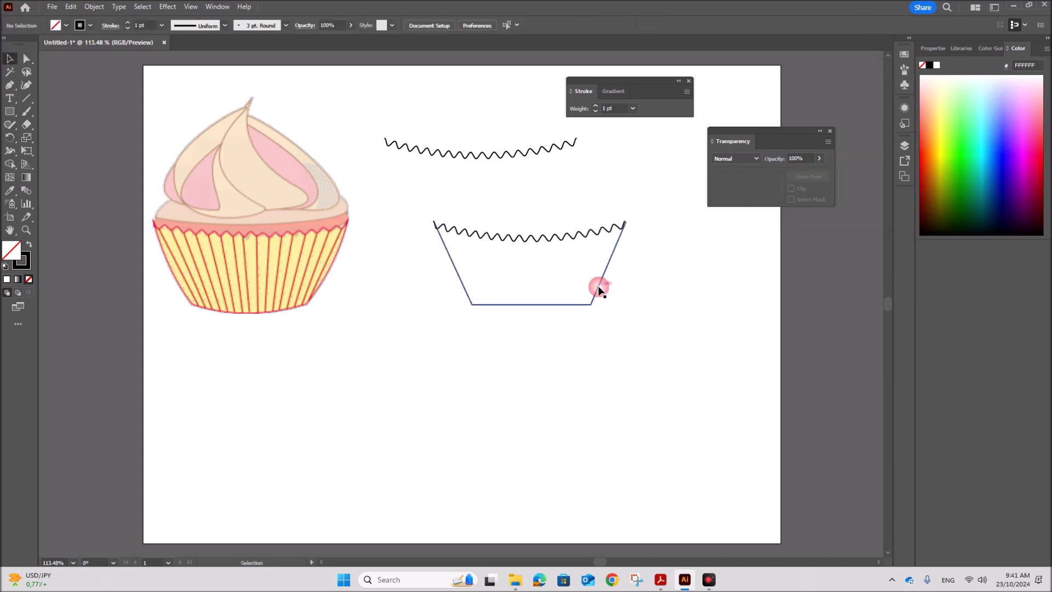
pyautogui.click(26, 62)
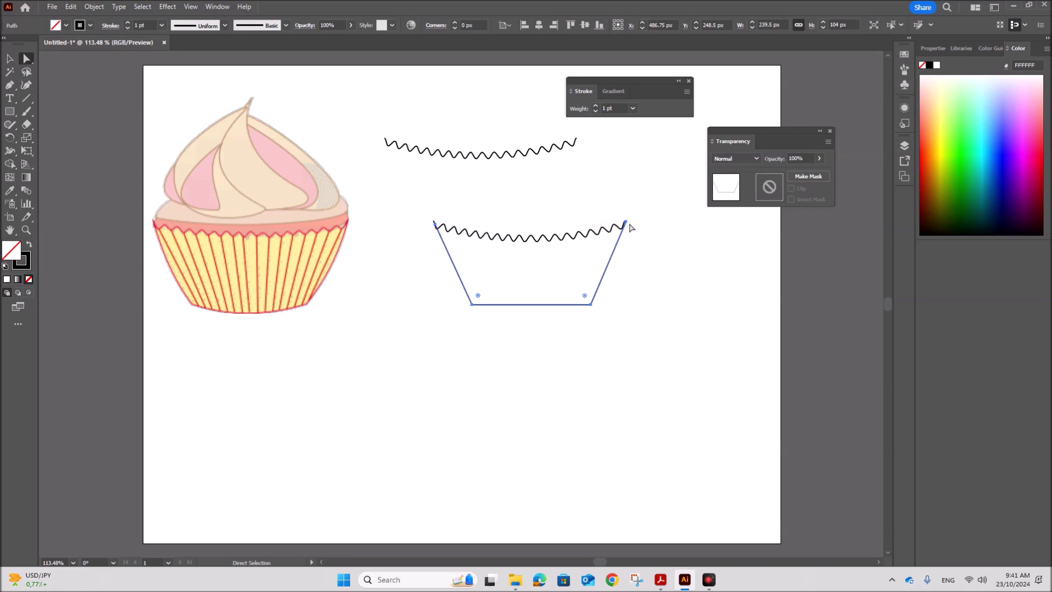
pyautogui.moveTo(626, 222); pyautogui.dragTo(626, 224)
pyautogui.click(660, 273)
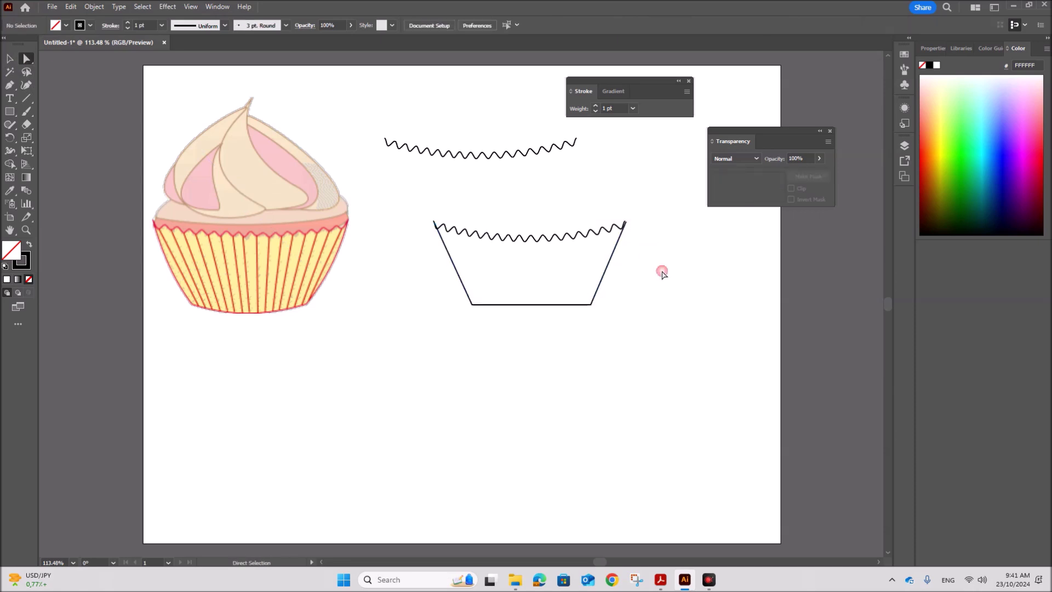
pyautogui.click(625, 223)
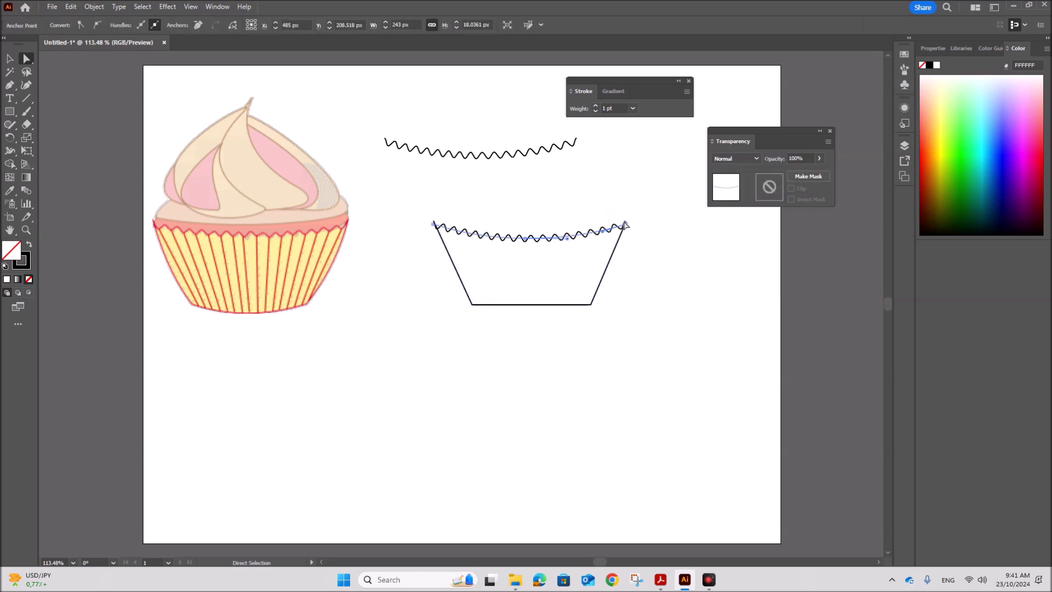
pyautogui.click(628, 225)
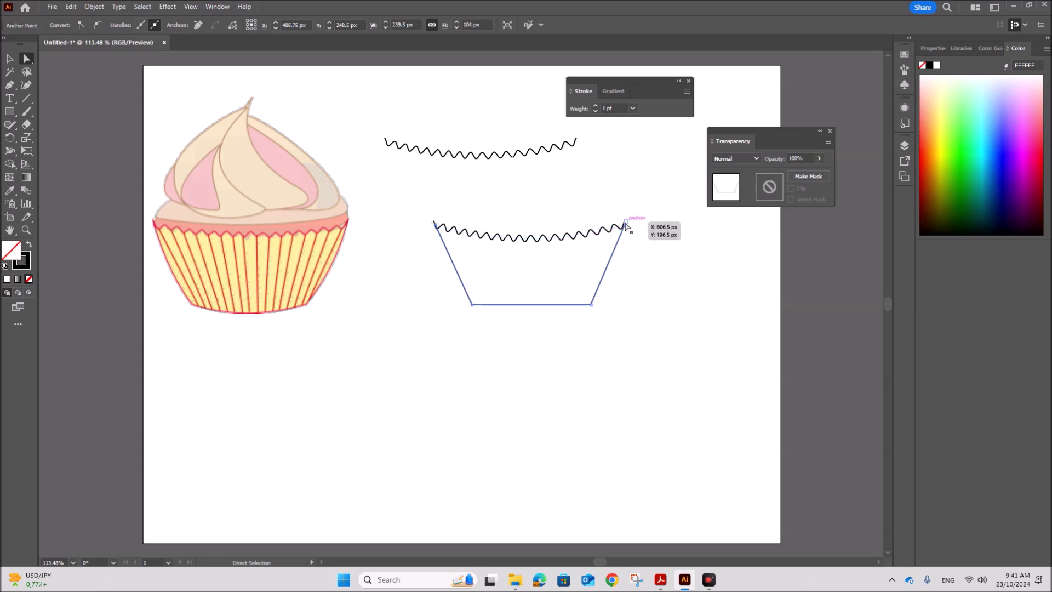
pyautogui.click(627, 225)
pyautogui.moveTo(624, 224); pyautogui.dragTo(625, 223)
# Step: Select both paths, expand the zigzag's appearance, and join it with the trapezoid into one path
pyautogui.click(7, 58)
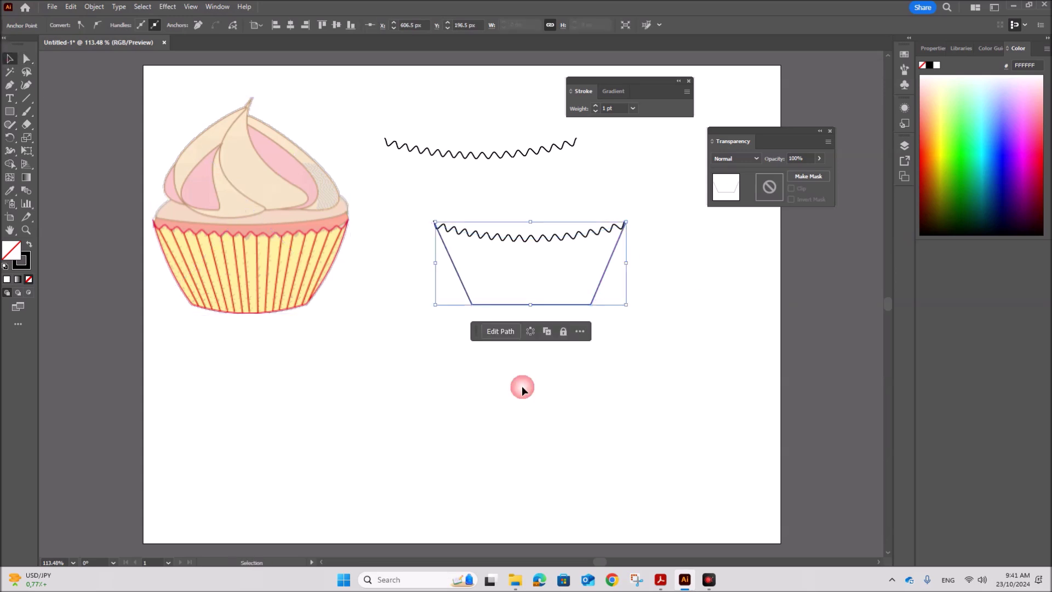
pyautogui.click(528, 412)
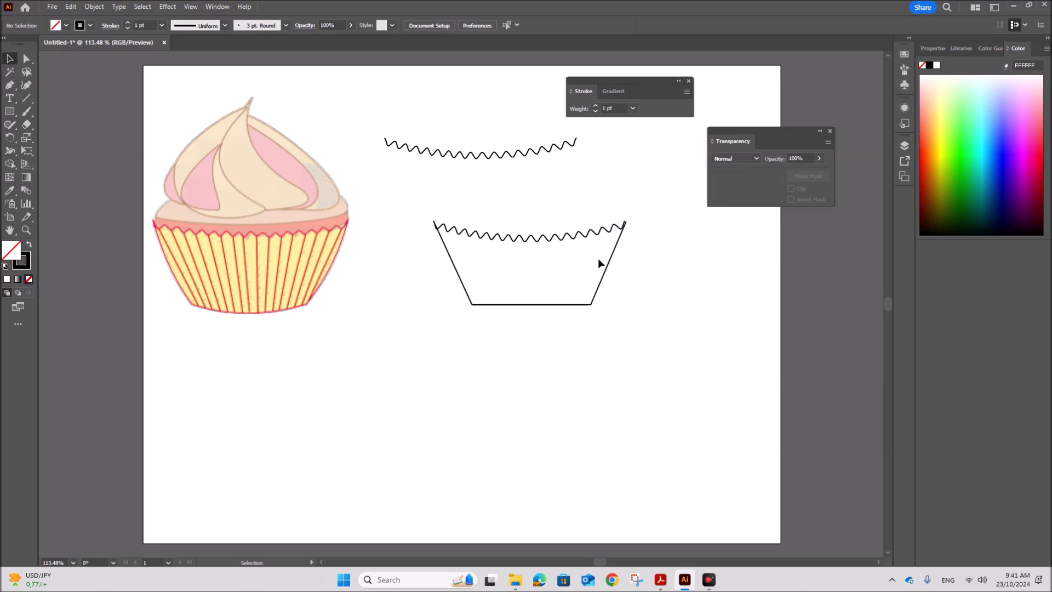
pyautogui.moveTo(433, 206); pyautogui.dragTo(670, 311)
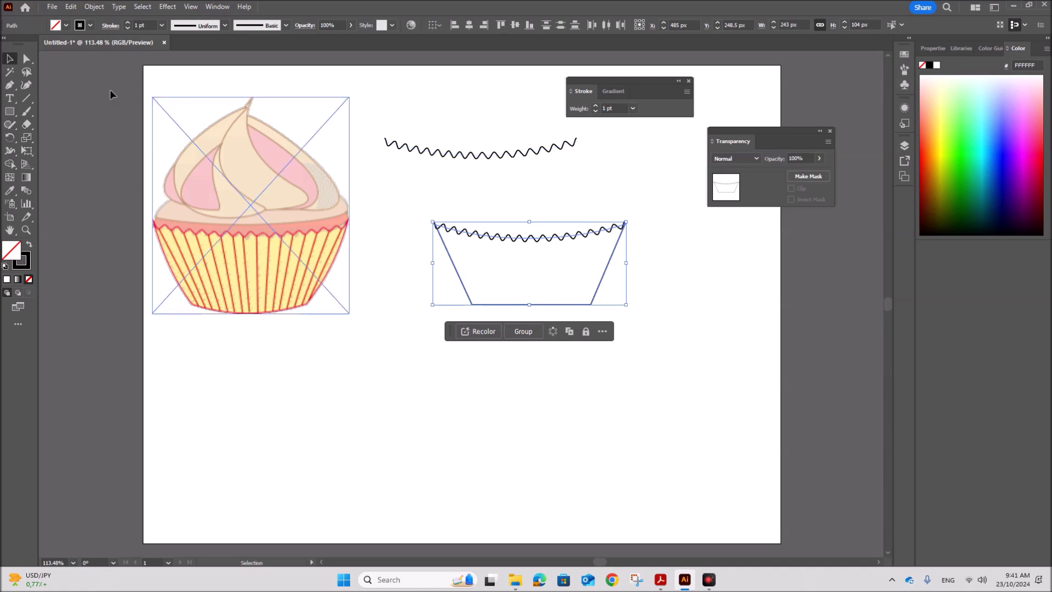
pyautogui.click(93, 7)
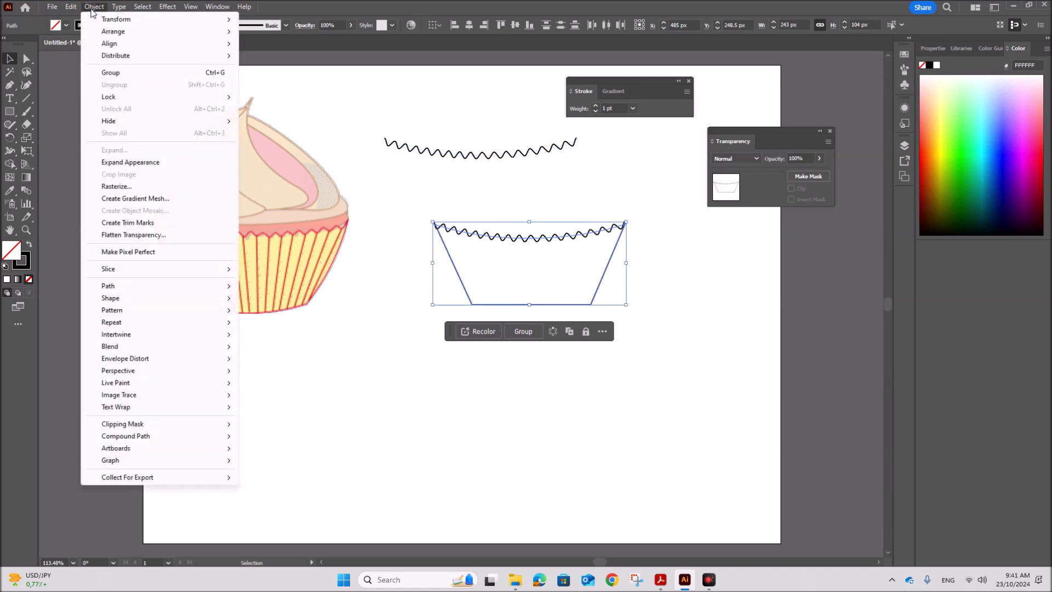
pyautogui.click(133, 166)
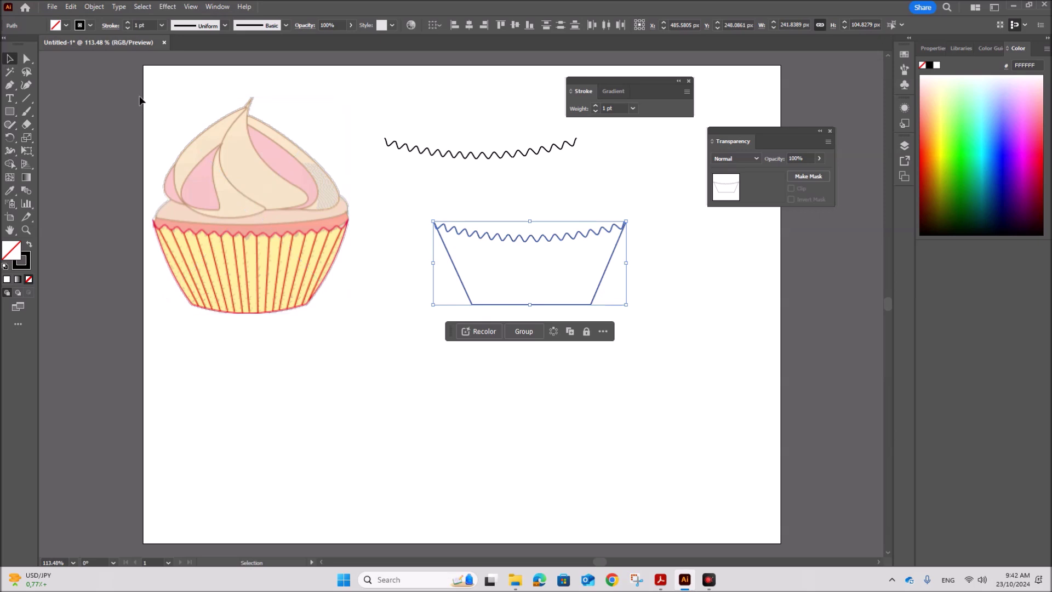
pyautogui.rightClick(510, 261)
pyautogui.click(547, 398)
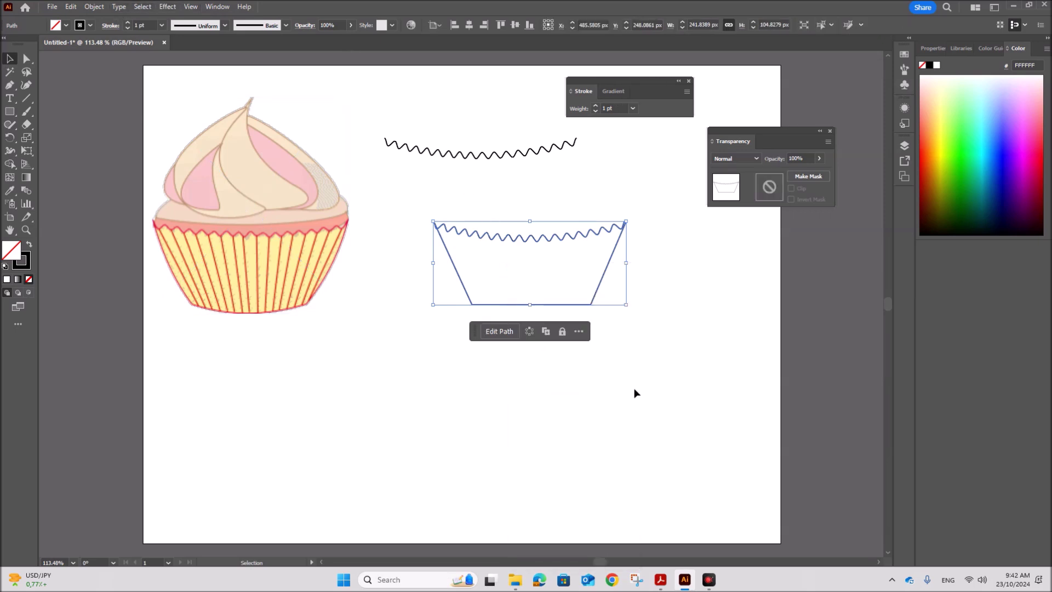
# Step: Move the joined cup shape lower and slightly left on the artboard
pyautogui.click(664, 389)
pyautogui.click(560, 299)
pyautogui.moveTo(521, 235); pyautogui.dragTo(485, 296)
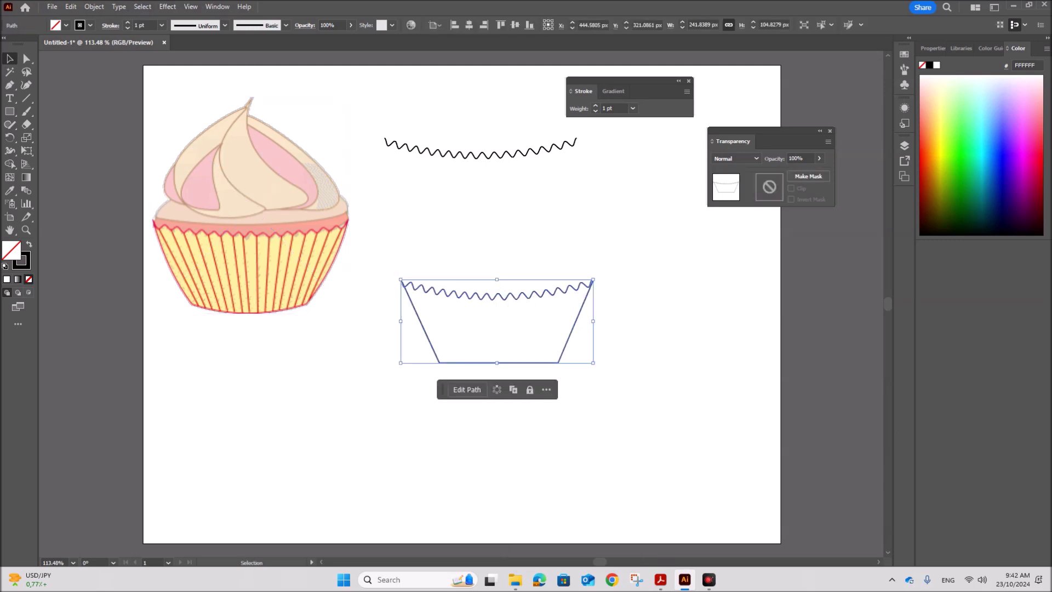
# Step: Try a green fill in the Color Picker twice, cancelling both times
pyautogui.click(10, 112)
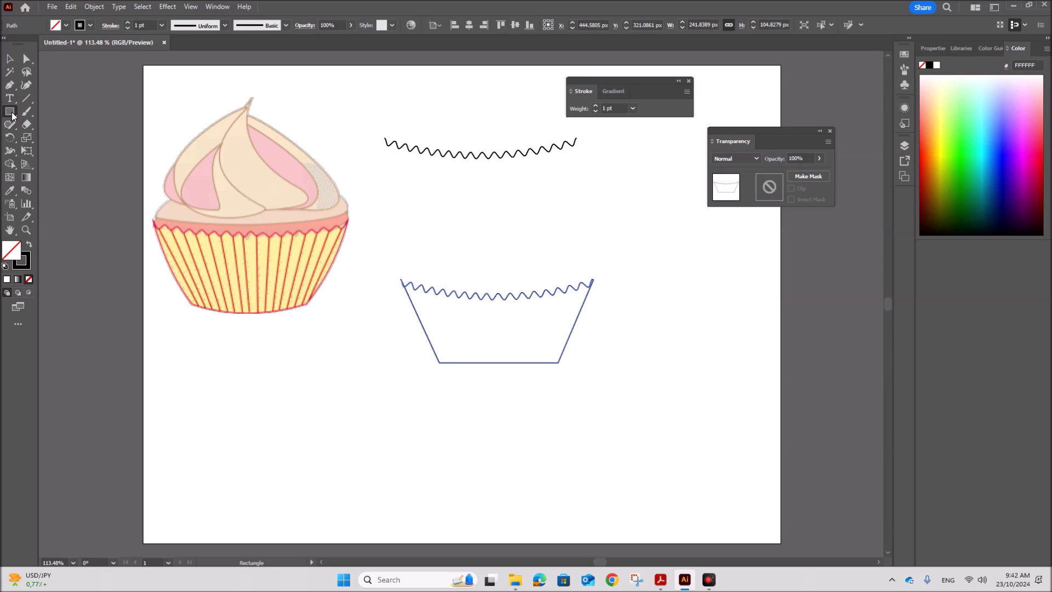
pyautogui.doubleClick(10, 253)
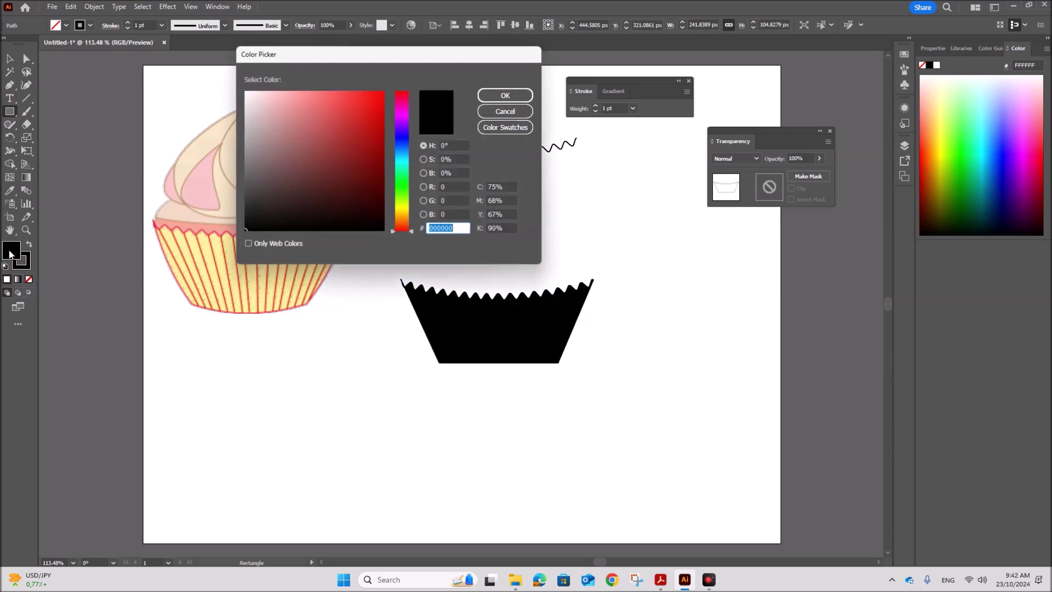
pyautogui.click(401, 188)
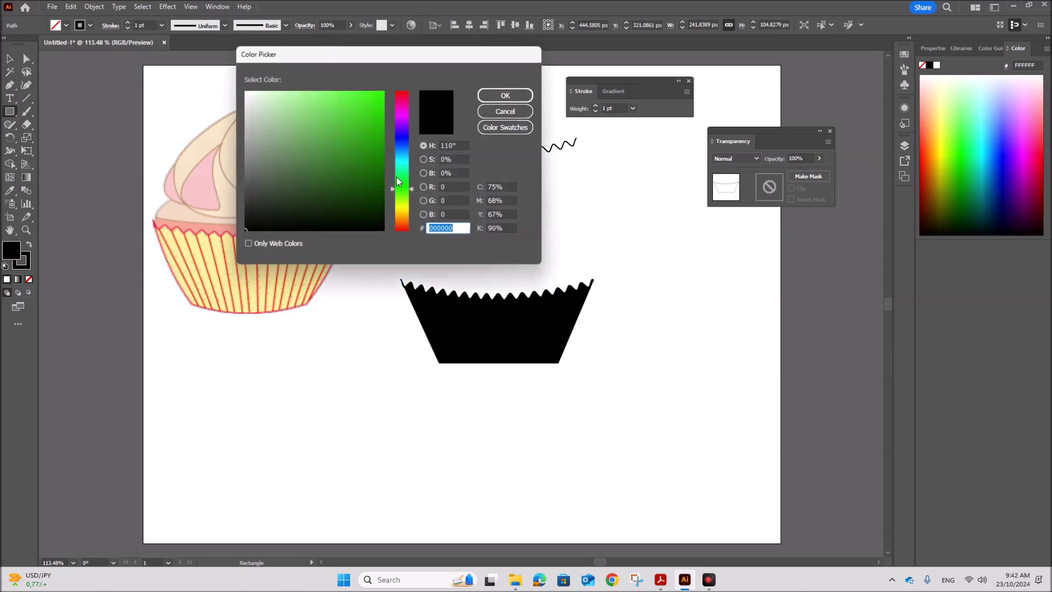
pyautogui.click(509, 112)
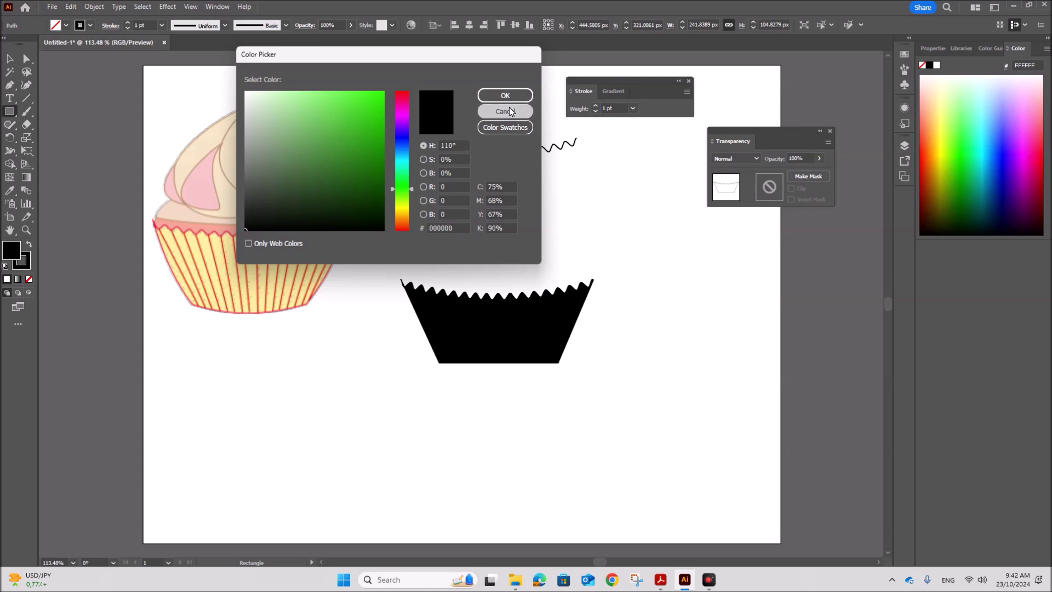
pyautogui.doubleClick(8, 255)
pyautogui.moveTo(405, 195); pyautogui.dragTo(404, 180)
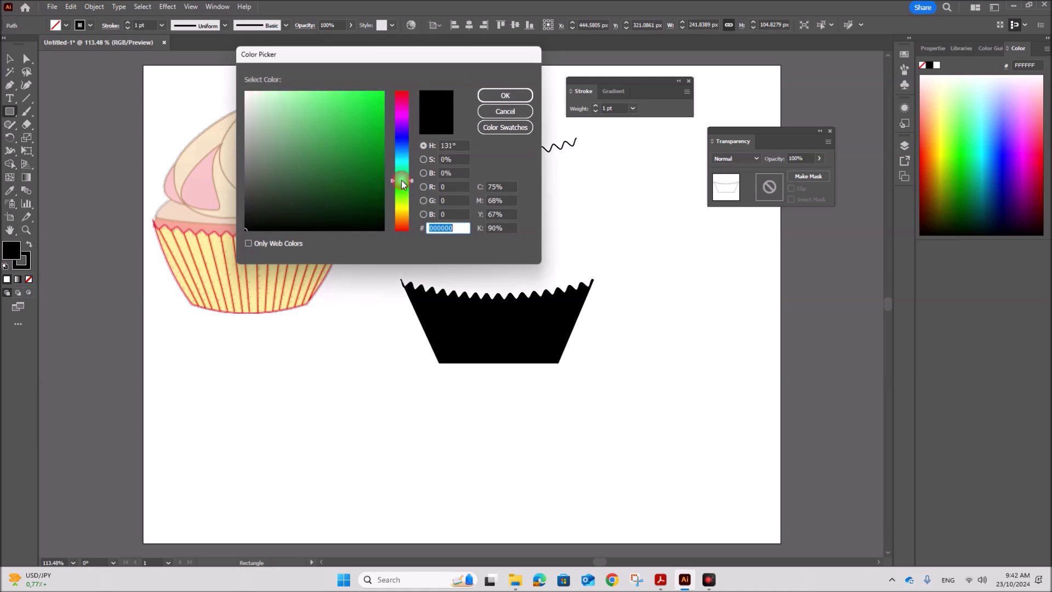
pyautogui.click(505, 112)
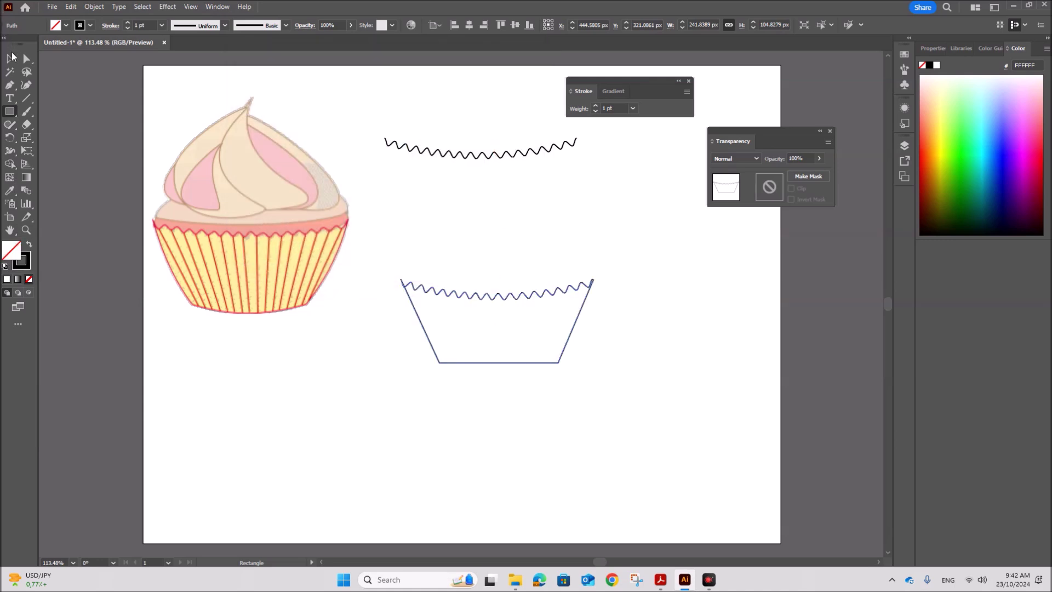
# Step: Select the cup outline and try lighter and darker green fills
pyautogui.click(10, 58)
pyautogui.doubleClick(11, 254)
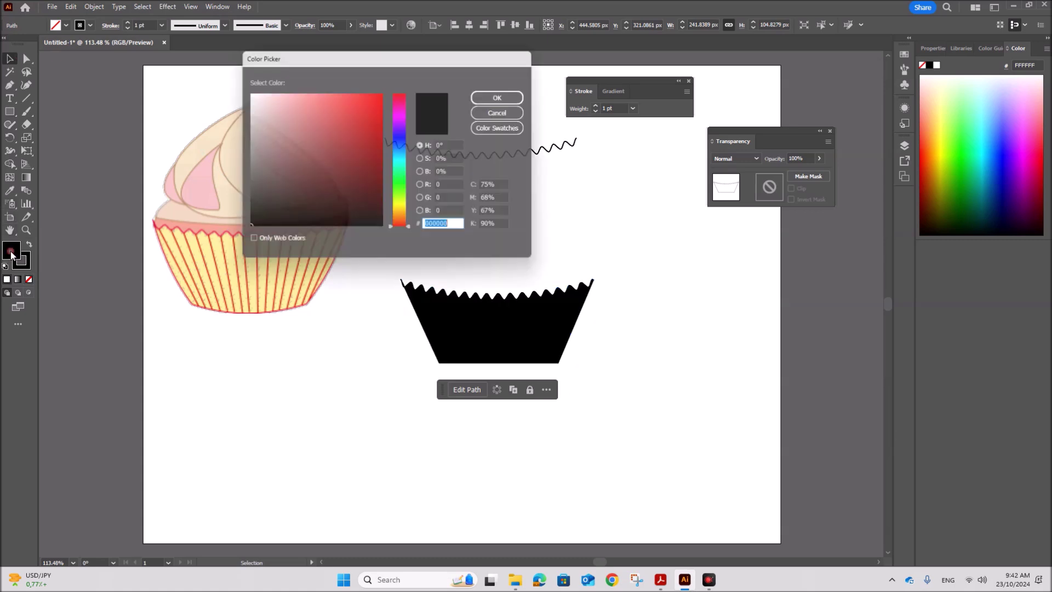
pyautogui.moveTo(398, 195); pyautogui.dragTo(400, 182)
pyautogui.click(361, 158)
pyautogui.click(352, 130)
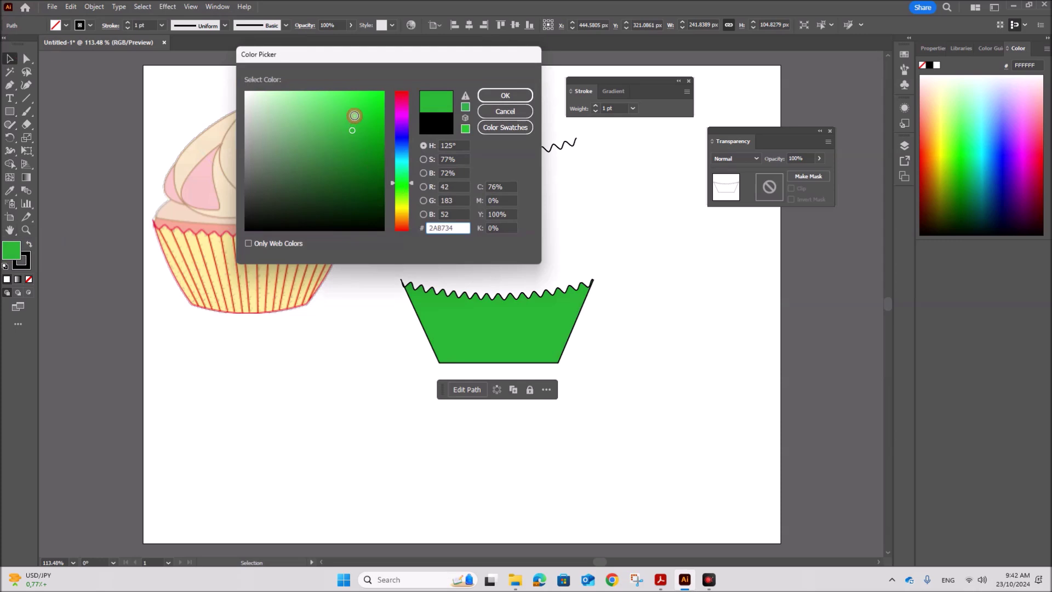
pyautogui.click(356, 105)
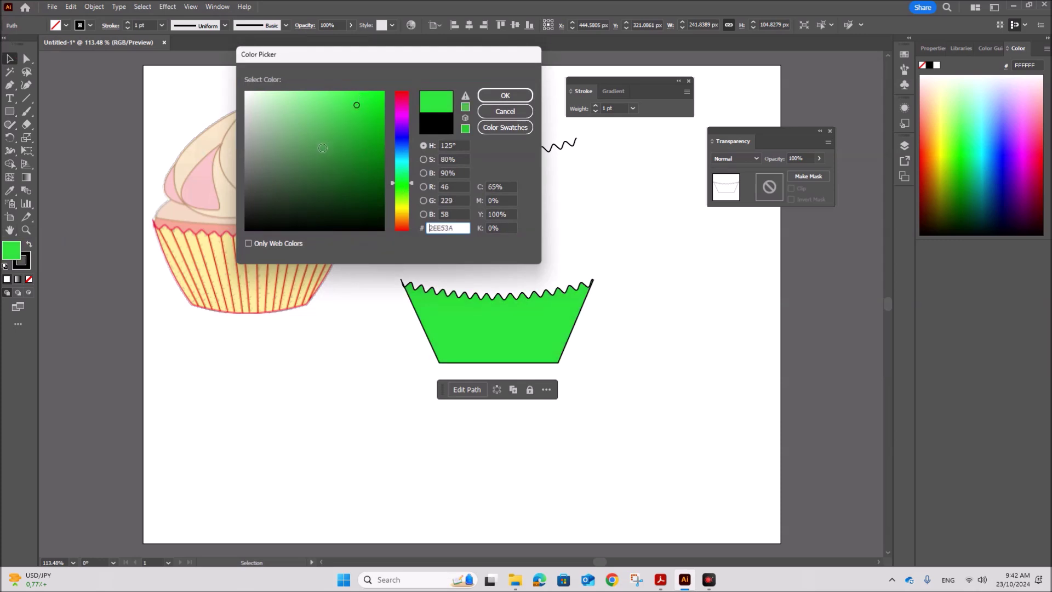
pyautogui.moveTo(322, 148)
pyautogui.mouseDown()
pyautogui.moveTo(347, 181)
pyautogui.moveTo(333, 167)
pyautogui.moveTo(331, 134)
pyautogui.moveTo(355, 120)
pyautogui.moveTo(324, 113)
pyautogui.moveTo(345, 112)
pyautogui.moveTo(367, 132)
pyautogui.moveTo(369, 115)
pyautogui.moveTo(333, 108)
pyautogui.moveTo(286, 123)
pyautogui.mouseUp()
# Step: Shift the hue toward yellow and settle on a bright olive-yellow fill for the cup
pyautogui.click(398, 193)
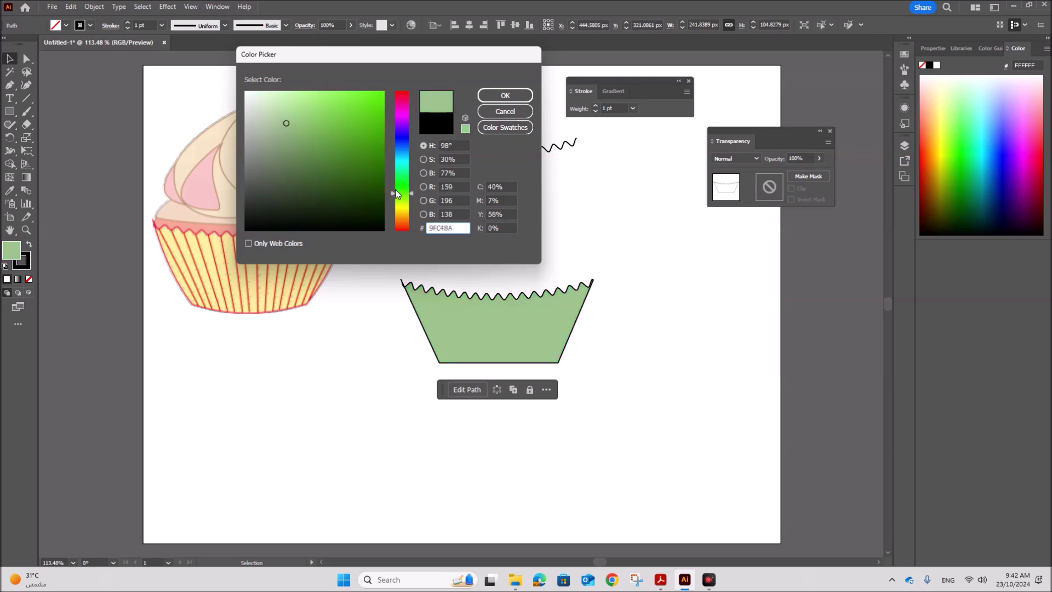
pyautogui.moveTo(399, 193); pyautogui.dragTo(398, 200)
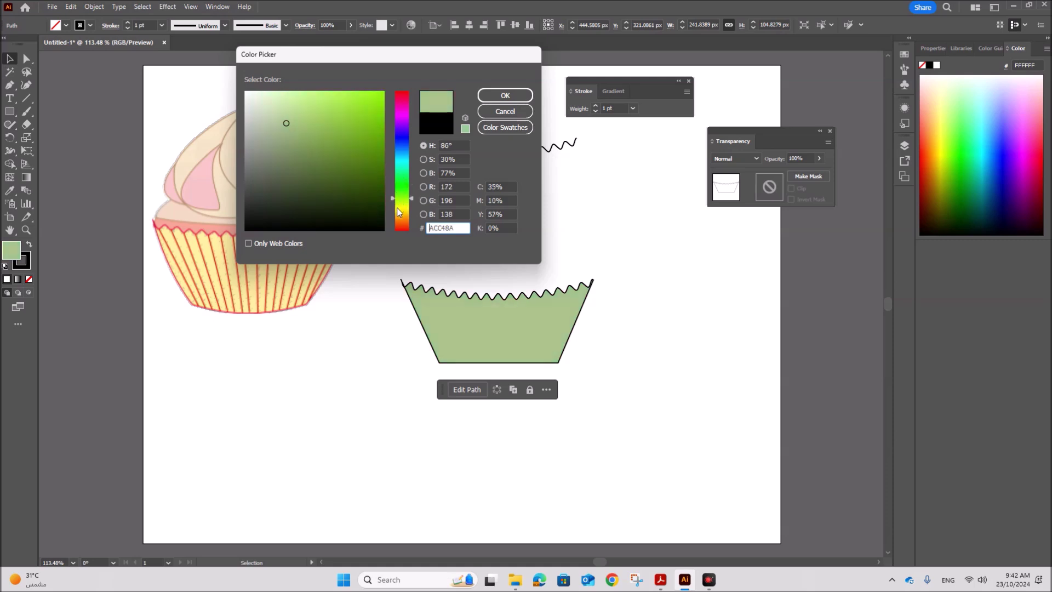
pyautogui.click(397, 208)
pyautogui.click(357, 129)
pyautogui.moveTo(357, 129)
pyautogui.mouseDown()
pyautogui.moveTo(344, 112)
pyautogui.moveTo(340, 141)
pyautogui.moveTo(369, 143)
pyautogui.mouseUp()
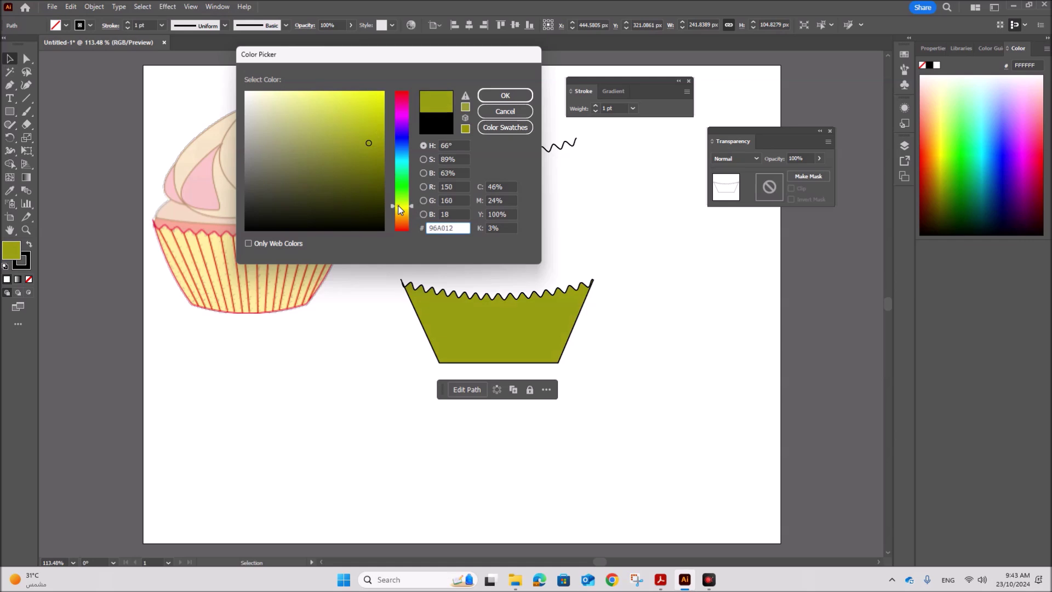
pyautogui.click(374, 133)
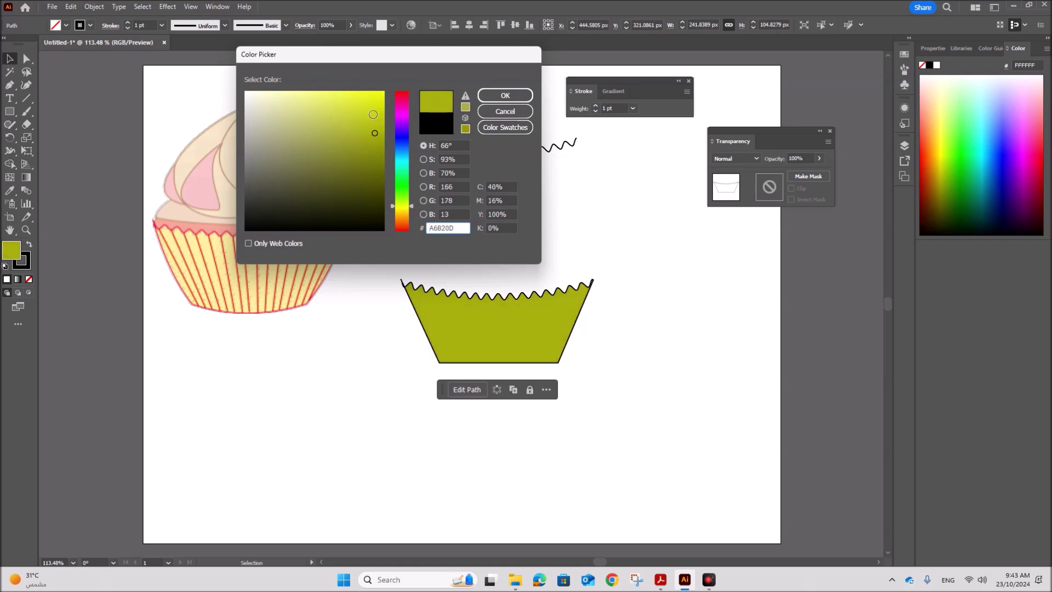
pyautogui.click(373, 115)
# Step: Check the reference cupcake's yellow case in the task PDF, then return to the C6D313 colour picker
pyautogui.click(660, 579)
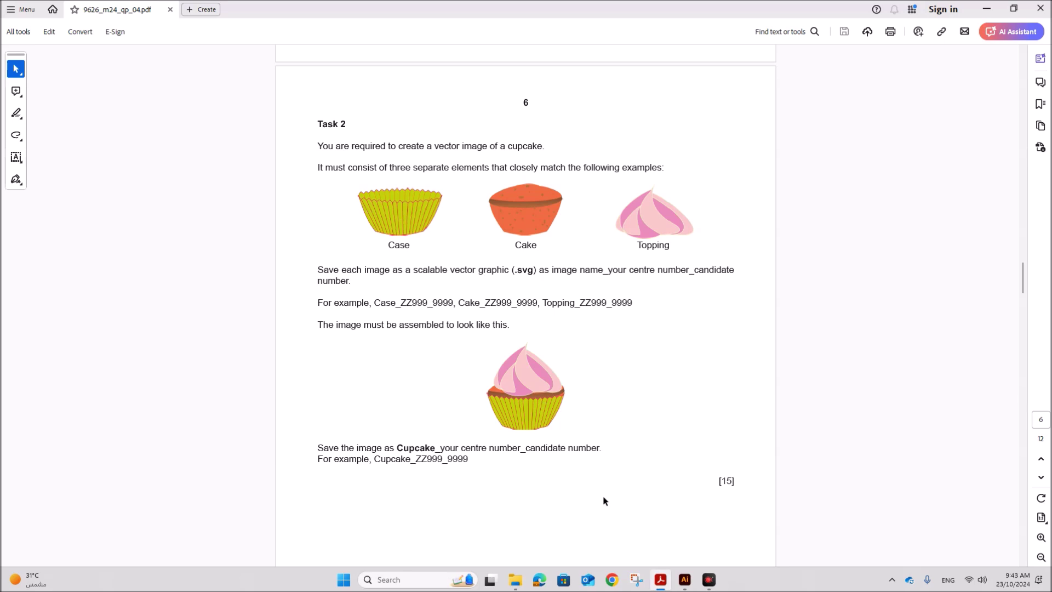
pyautogui.click(684, 580)
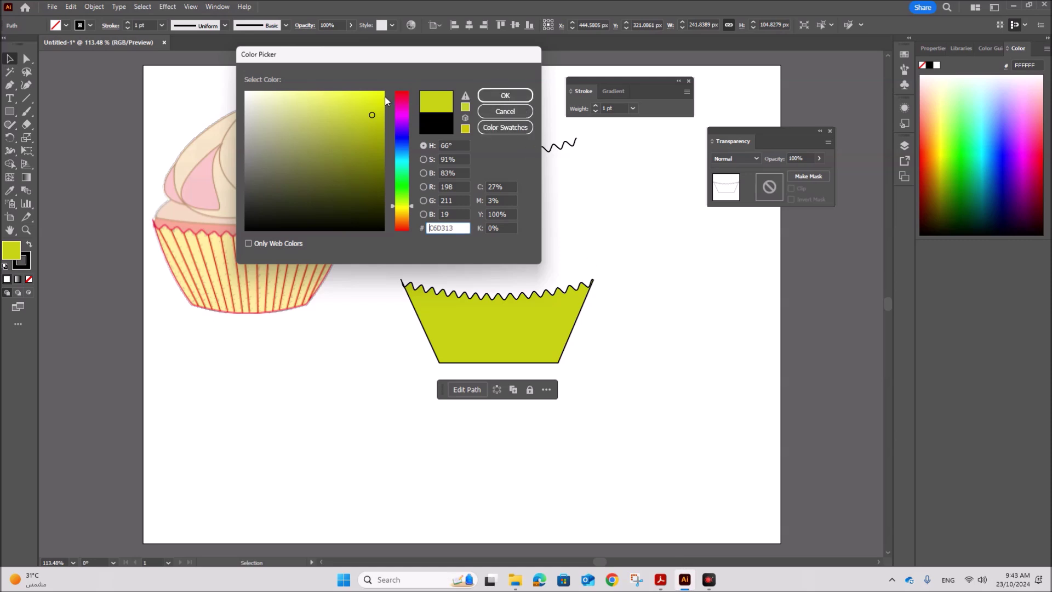
# Step: Soften the cup's lime-yellow fill to a slightly less saturated shade and confirm it
pyautogui.click(372, 112)
pyautogui.moveTo(371, 113); pyautogui.dragTo(356, 110)
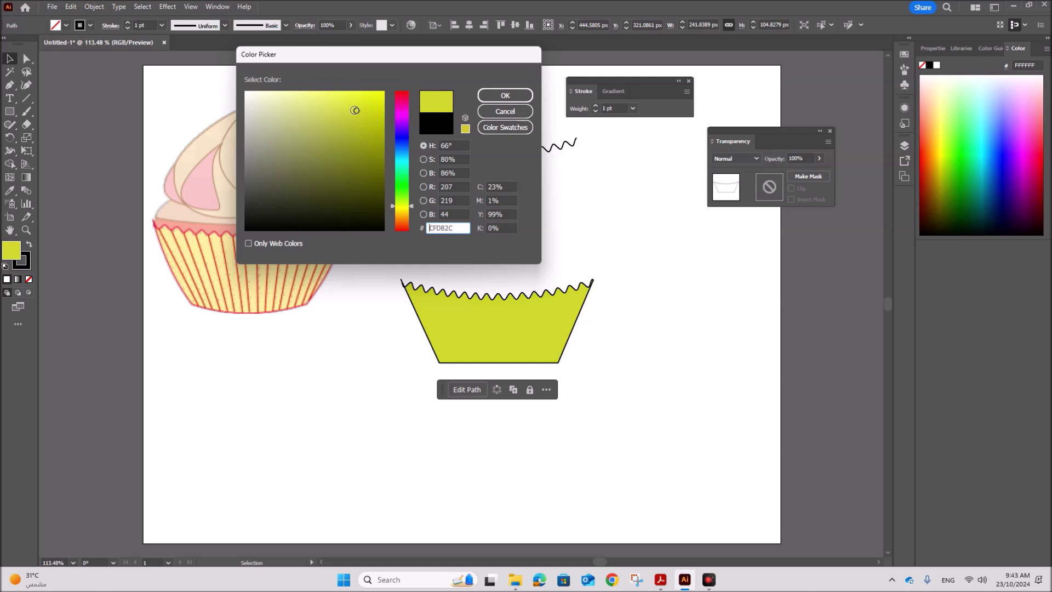
pyautogui.click(505, 95)
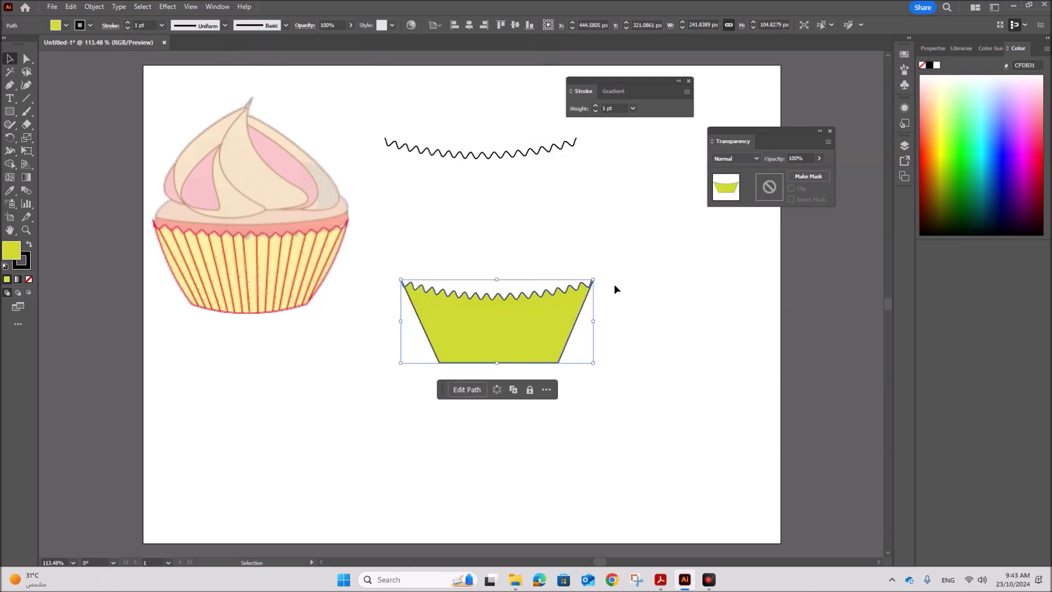
pyautogui.click(627, 331)
# Step: Give the cup a red FC0808 outline and place it over the reference wrapper
pyautogui.click(528, 304)
pyautogui.click(22, 262)
pyautogui.doubleClick(22, 262)
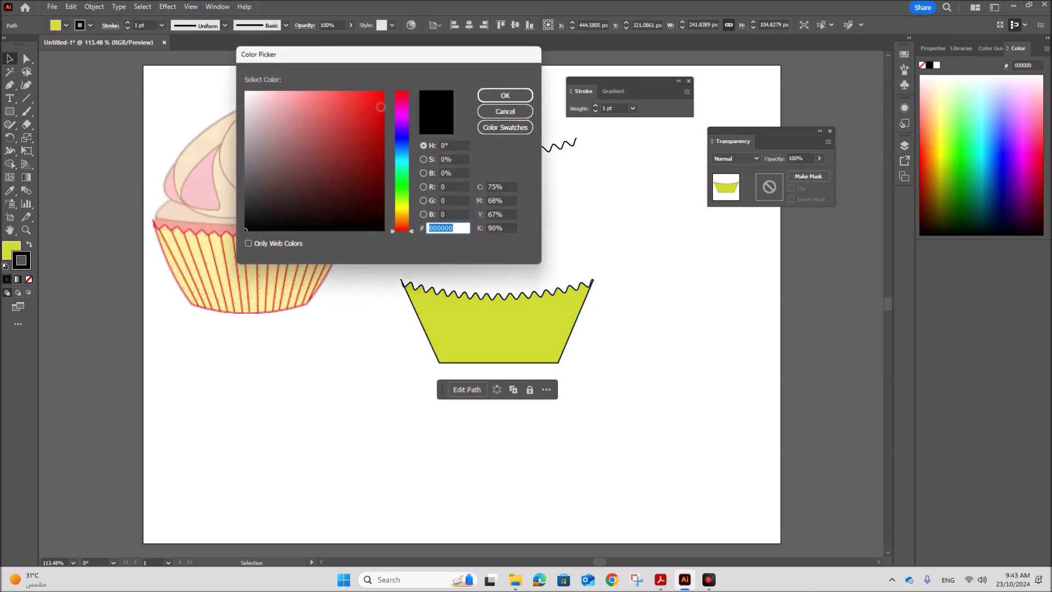
pyautogui.click(381, 92)
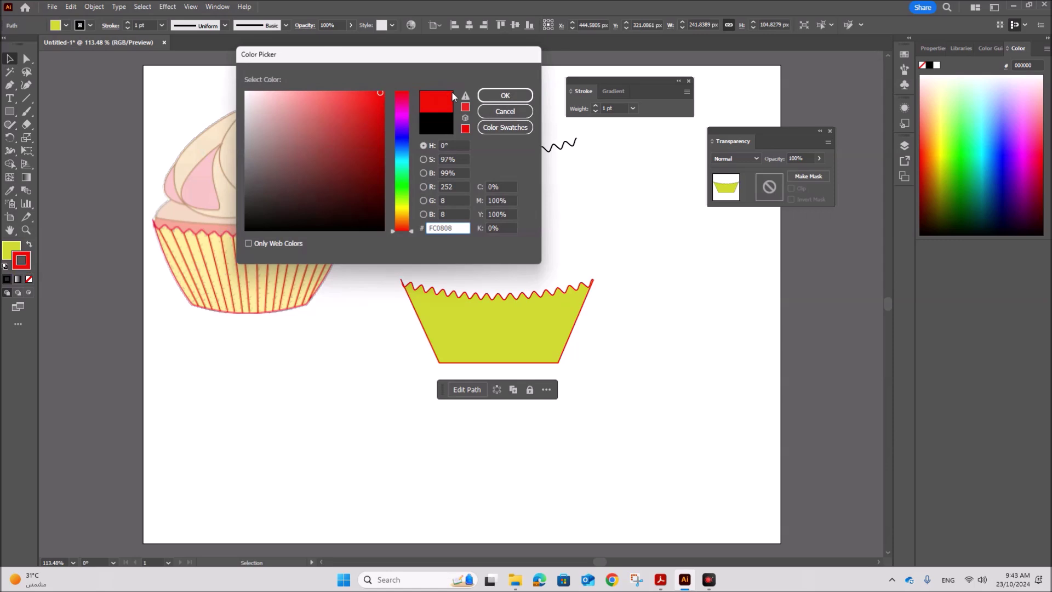
pyautogui.click(483, 94)
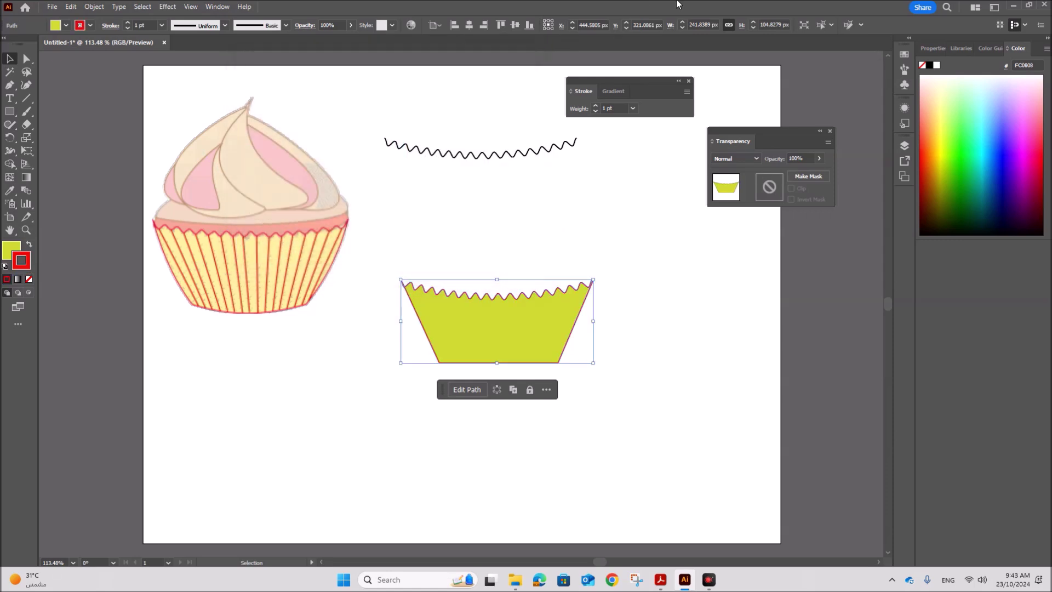
pyautogui.click(728, 339)
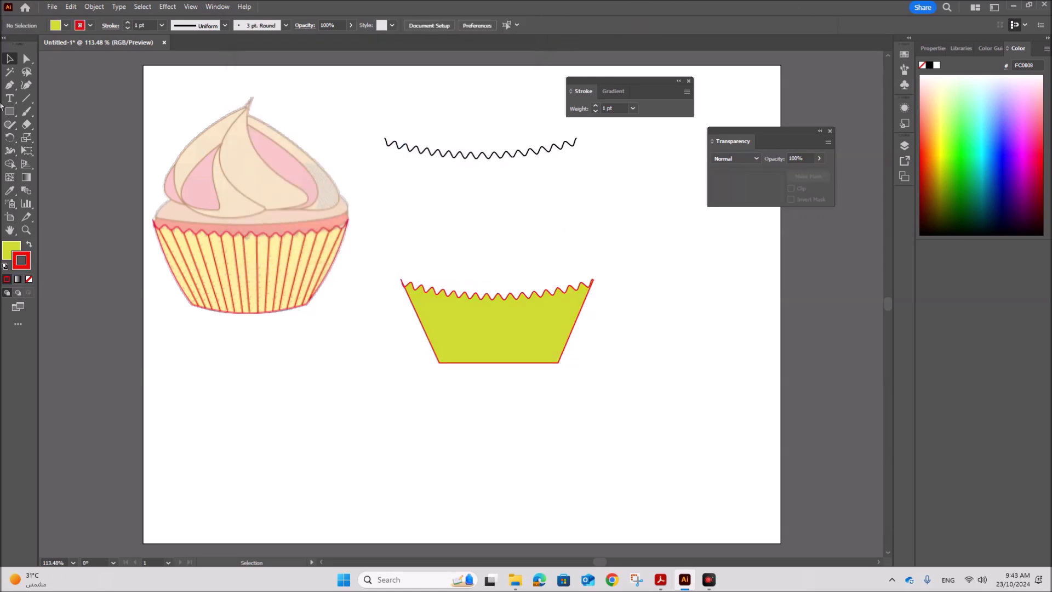
pyautogui.moveTo(451, 319); pyautogui.dragTo(205, 261)
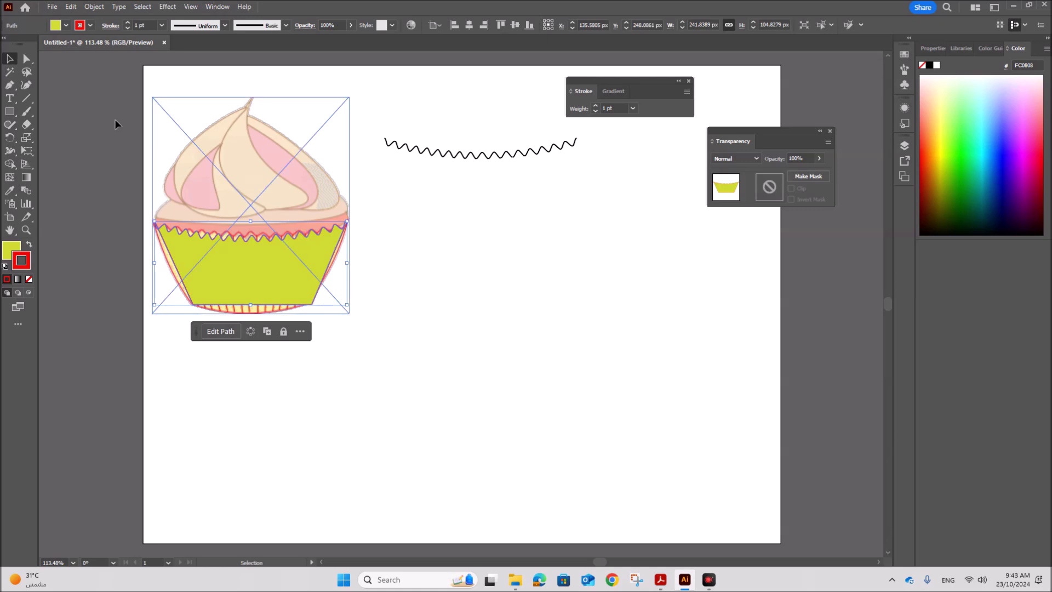
# Step: Bow the cup's left and right sides outward and curve its bottom edge down with the Curvature tool
pyautogui.click(25, 86)
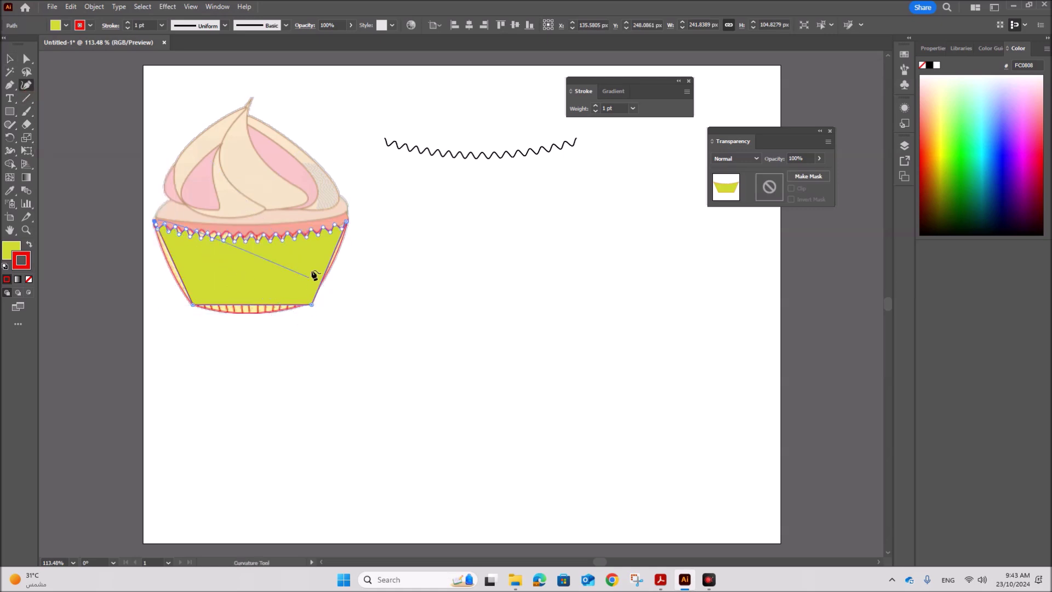
pyautogui.moveTo(329, 267); pyautogui.dragTo(335, 264)
pyautogui.moveTo(173, 265); pyautogui.dragTo(170, 267)
pyautogui.moveTo(252, 305); pyautogui.dragTo(246, 314)
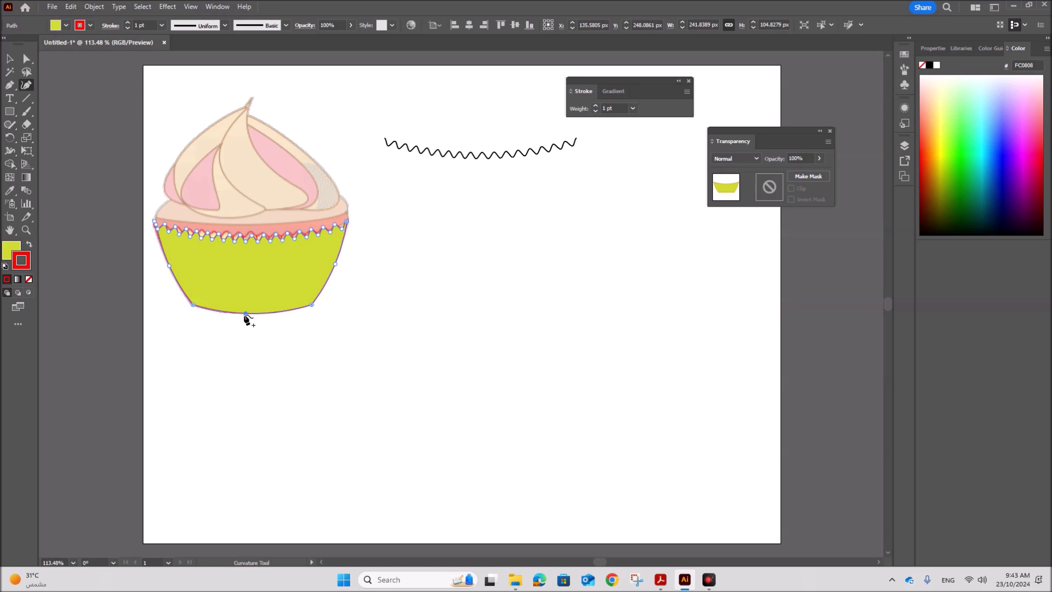
# Step: Move the reshaped cup back to the lower right, clear of the reference
pyautogui.click(10, 59)
pyautogui.moveTo(270, 289); pyautogui.dragTo(528, 381)
pyautogui.click(701, 429)
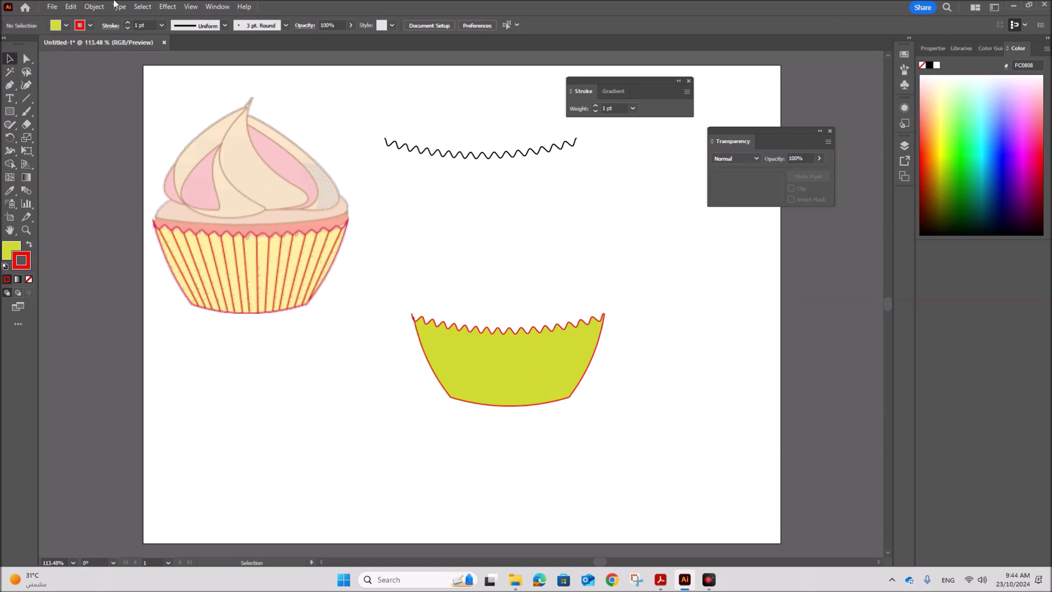
pyautogui.click(25, 98)
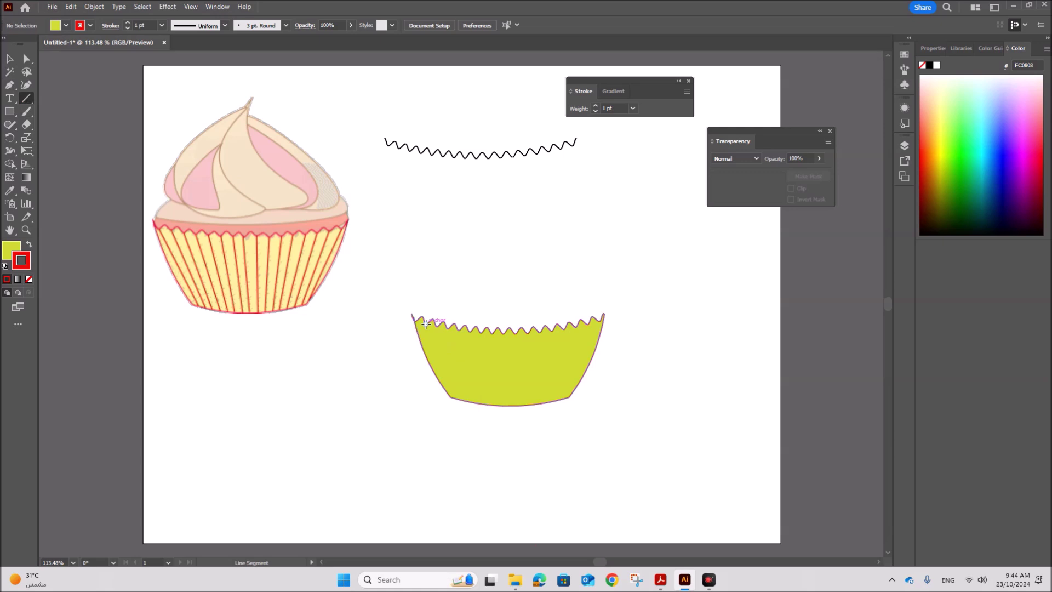
# Step: Draw five red pleat lines from the cup's top edge to its bottom on both sides
pyautogui.moveTo(418, 318); pyautogui.dragTo(455, 400)
pyautogui.moveTo(596, 331); pyautogui.dragTo(562, 399)
pyautogui.moveTo(427, 323); pyautogui.dragTo(465, 400)
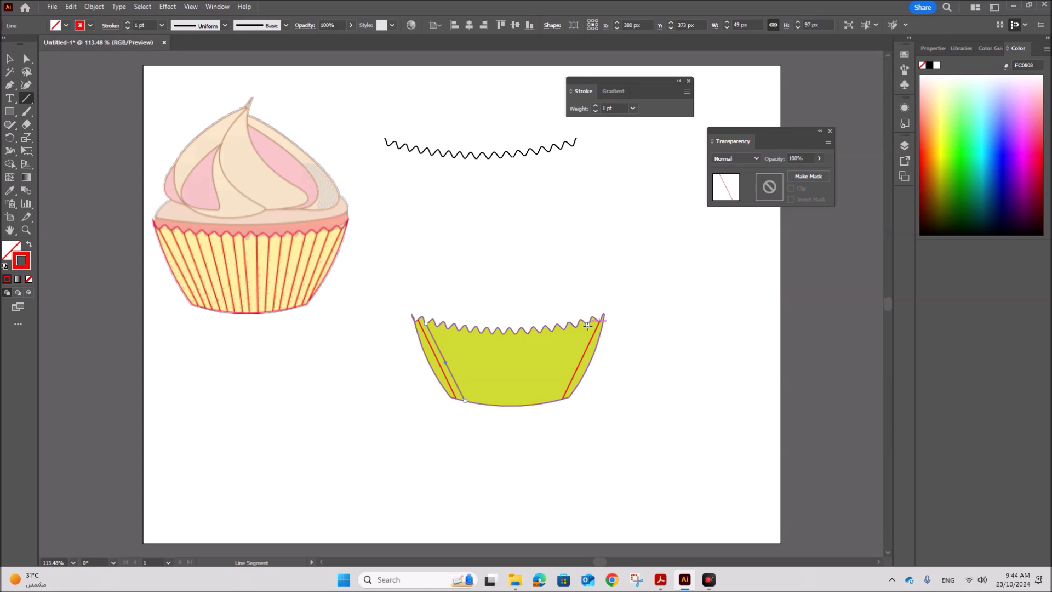
pyautogui.moveTo(587, 325); pyautogui.dragTo(553, 400)
pyautogui.moveTo(436, 326); pyautogui.dragTo(471, 402)
pyautogui.hotkey('ctrl', '=')
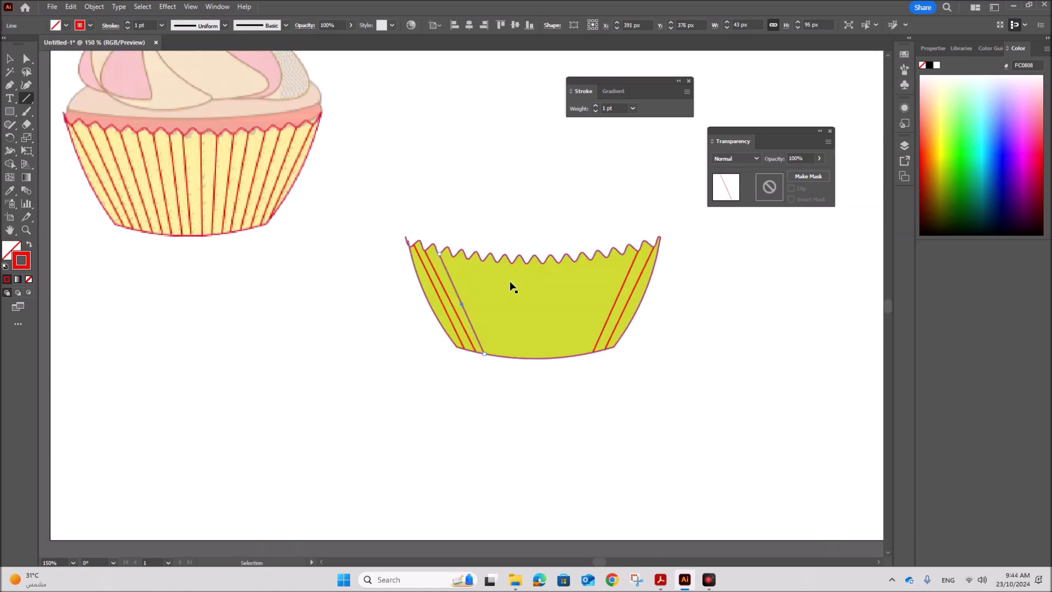
# Step: Zoom in and draw seven more pleat lines on both sides, leaving a narrow centre strip
pyautogui.hotkey('ctrl', '=')
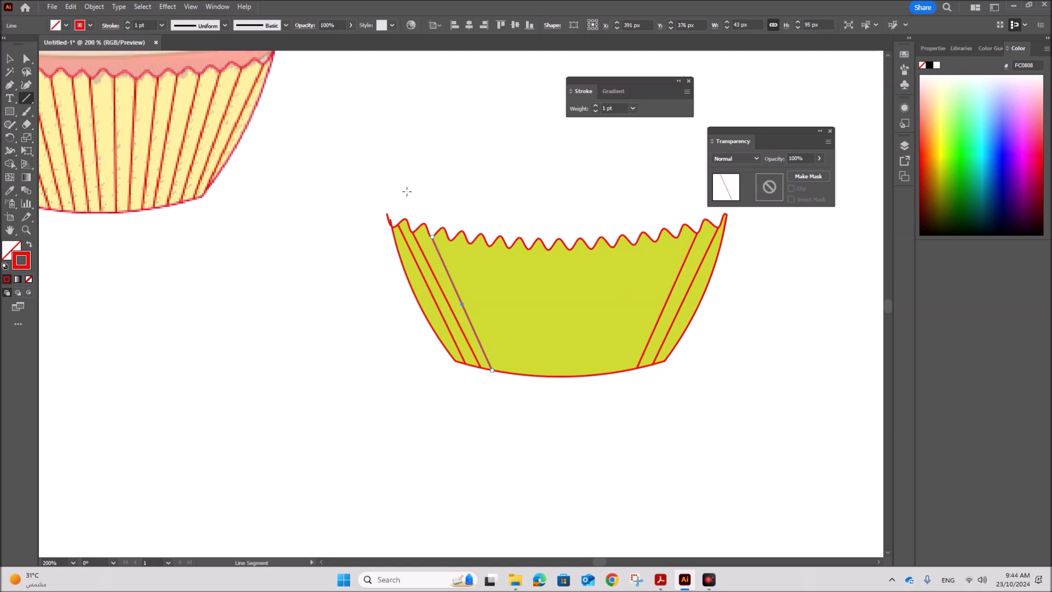
pyautogui.moveTo(450, 239); pyautogui.dragTo(504, 372)
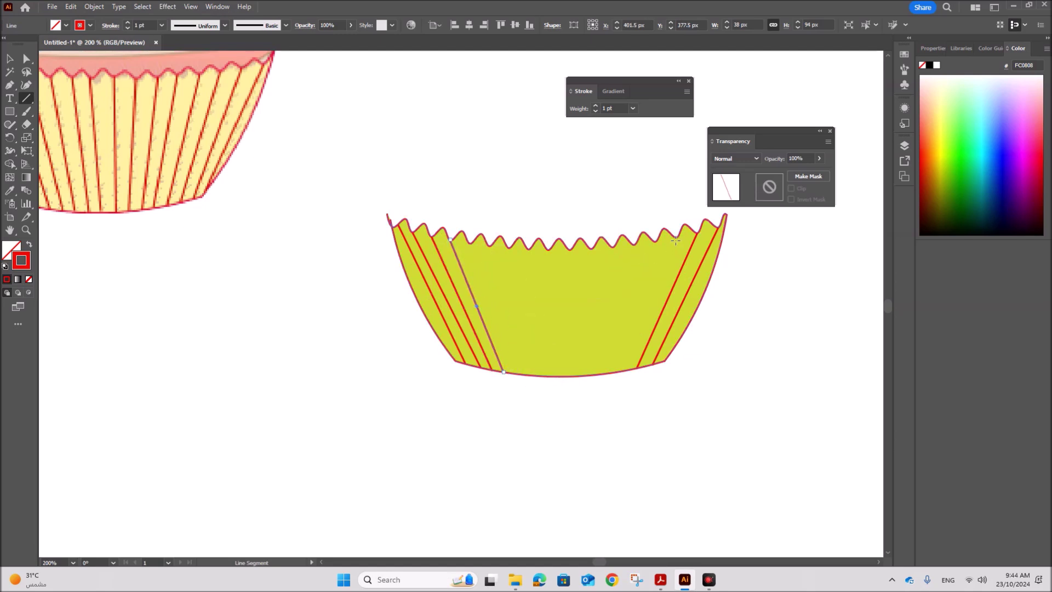
pyautogui.moveTo(676, 237); pyautogui.dragTo(622, 371)
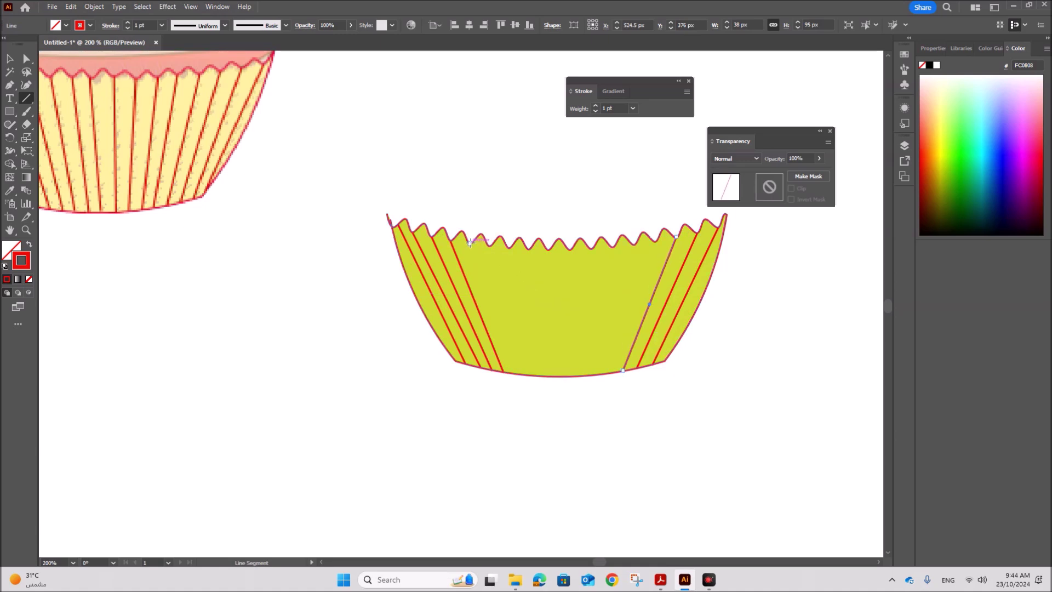
pyautogui.moveTo(470, 242); pyautogui.dragTo(518, 374)
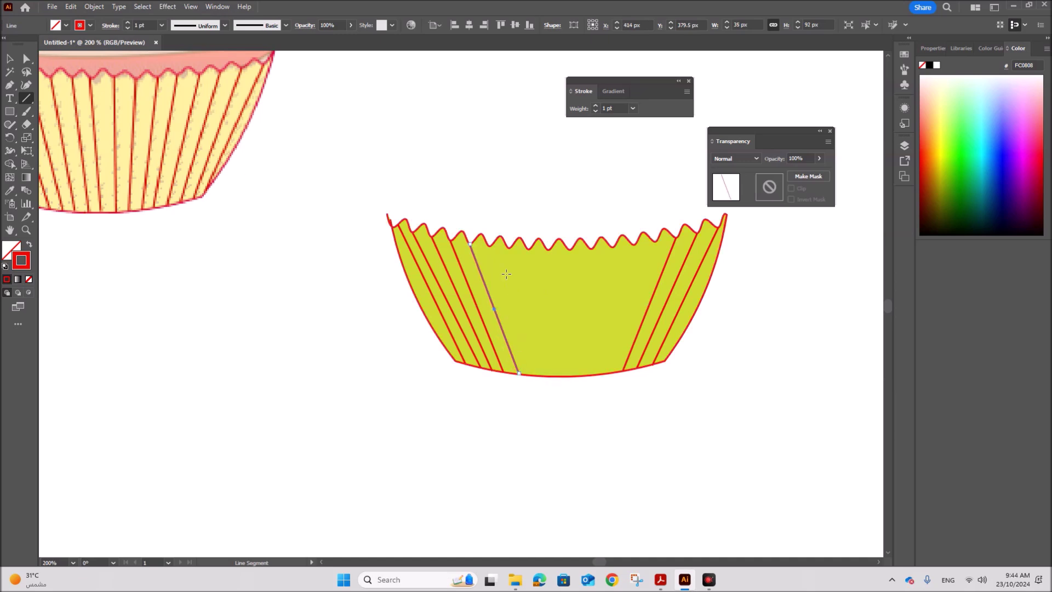
pyautogui.moveTo(489, 245); pyautogui.dragTo(531, 375)
pyautogui.moveTo(655, 243); pyautogui.dragTo(609, 370)
pyautogui.moveTo(509, 248); pyautogui.dragTo(543, 373)
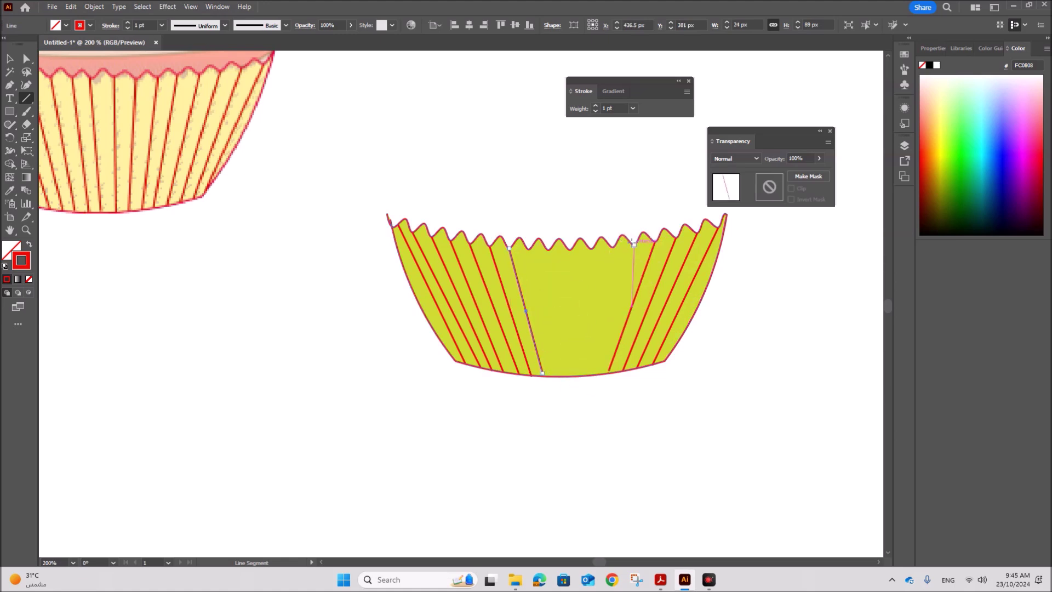
pyautogui.moveTo(633, 244)
pyautogui.mouseDown()
pyautogui.moveTo(591, 358)
pyautogui.moveTo(595, 374)
pyautogui.mouseUp()
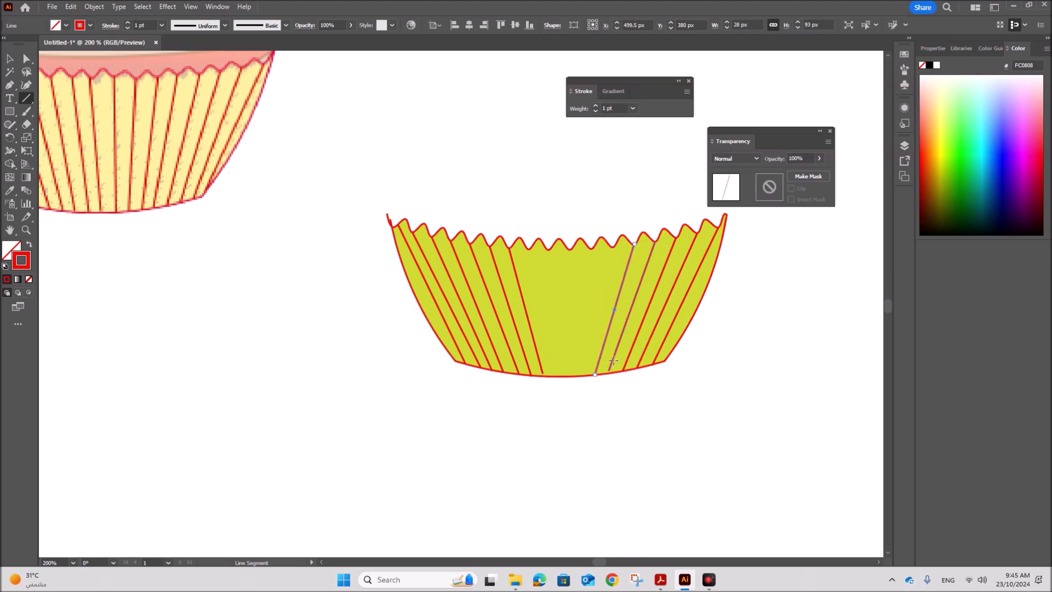
pyautogui.click(614, 356)
# Step: Draw five more stripes filling the cup's centre gap from top to bottom edge
pyautogui.click(552, 319)
pyautogui.moveTo(530, 248); pyautogui.dragTo(551, 376)
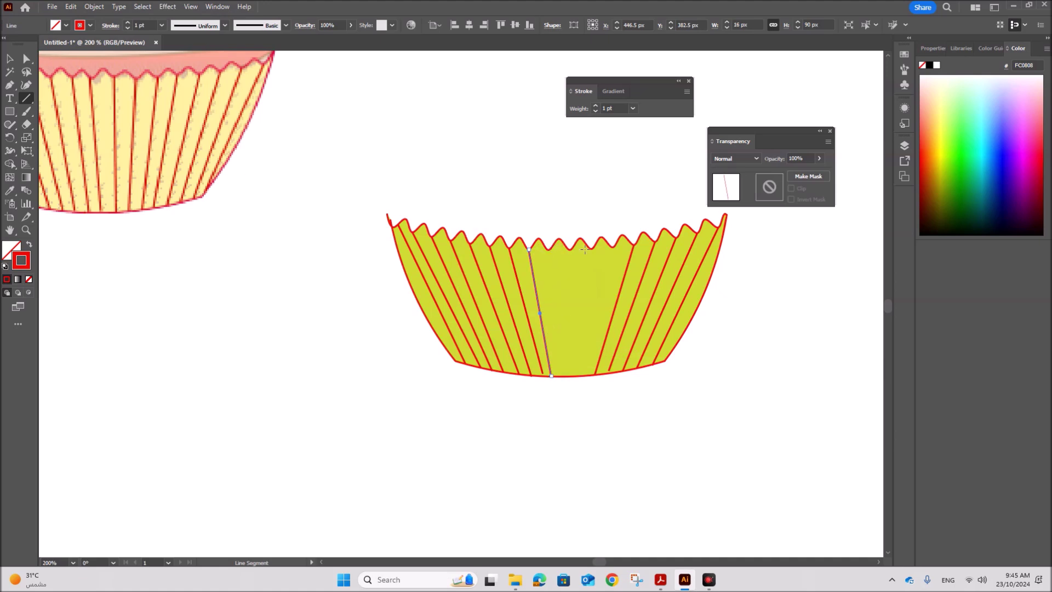
pyautogui.moveTo(614, 308); pyautogui.dragTo(587, 371)
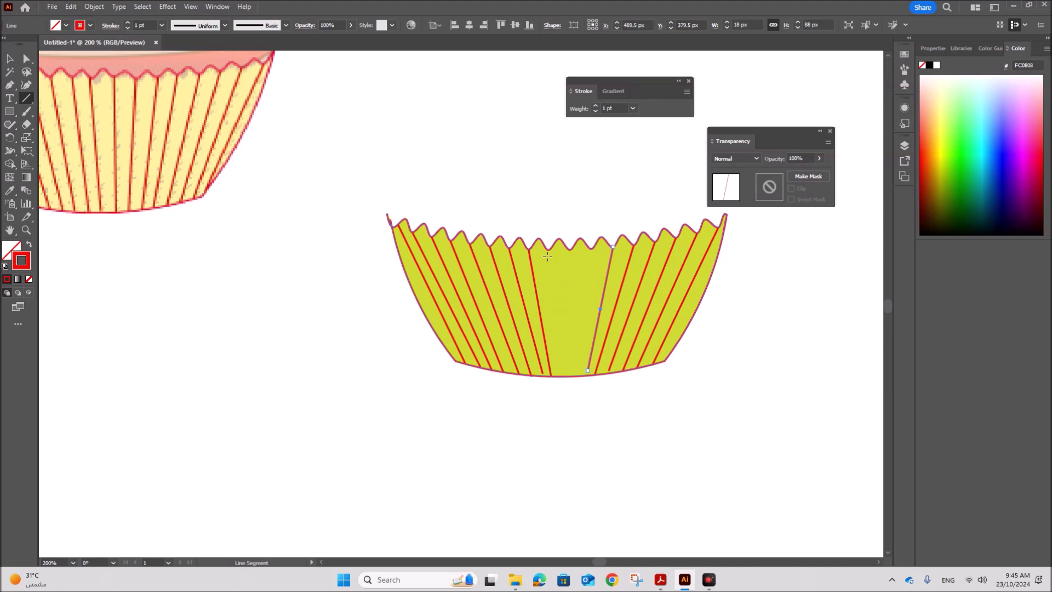
pyautogui.moveTo(546, 250); pyautogui.dragTo(559, 376)
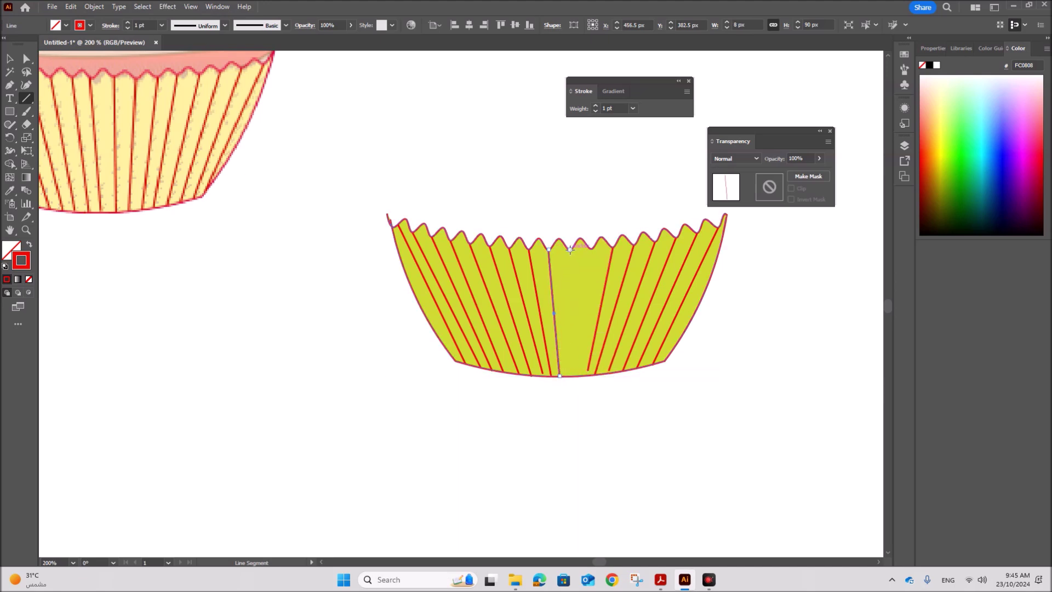
pyautogui.moveTo(570, 250); pyautogui.dragTo(570, 377)
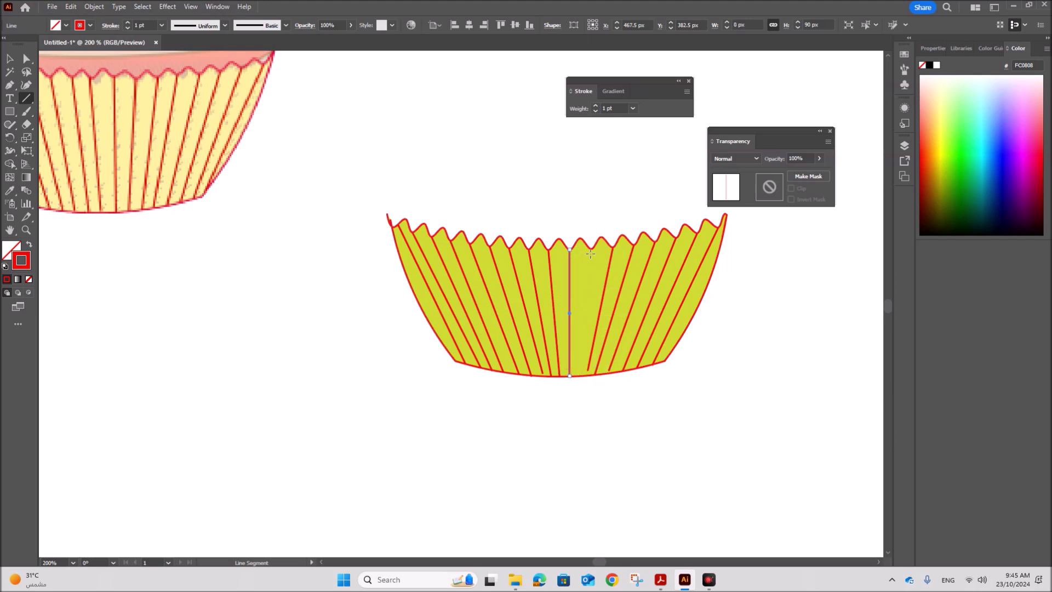
pyautogui.moveTo(591, 250); pyautogui.dragTo(579, 376)
# Step: Move and angle the last stripe into its gap, then select the whole cup
pyautogui.click(9, 58)
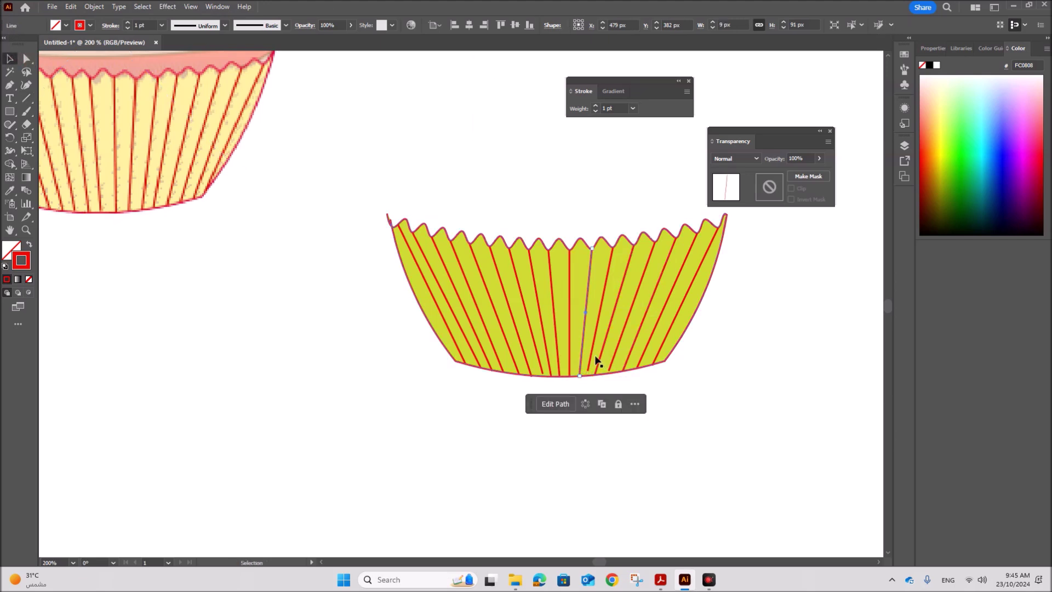
pyautogui.moveTo(591, 357)
pyautogui.mouseDown()
pyautogui.moveTo(587, 376)
pyautogui.moveTo(607, 373)
pyautogui.mouseUp()
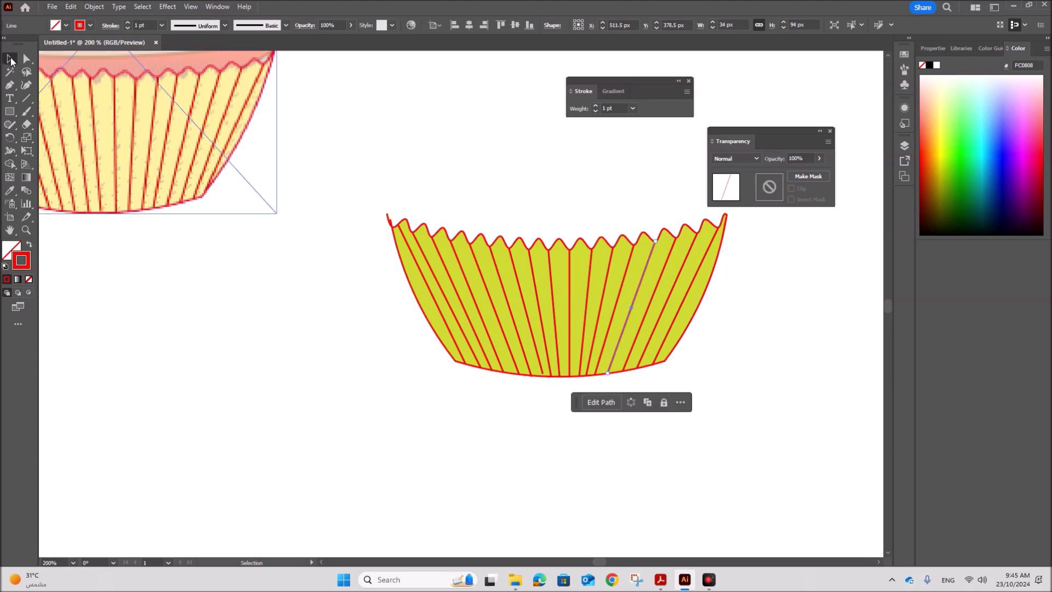
pyautogui.click(408, 355)
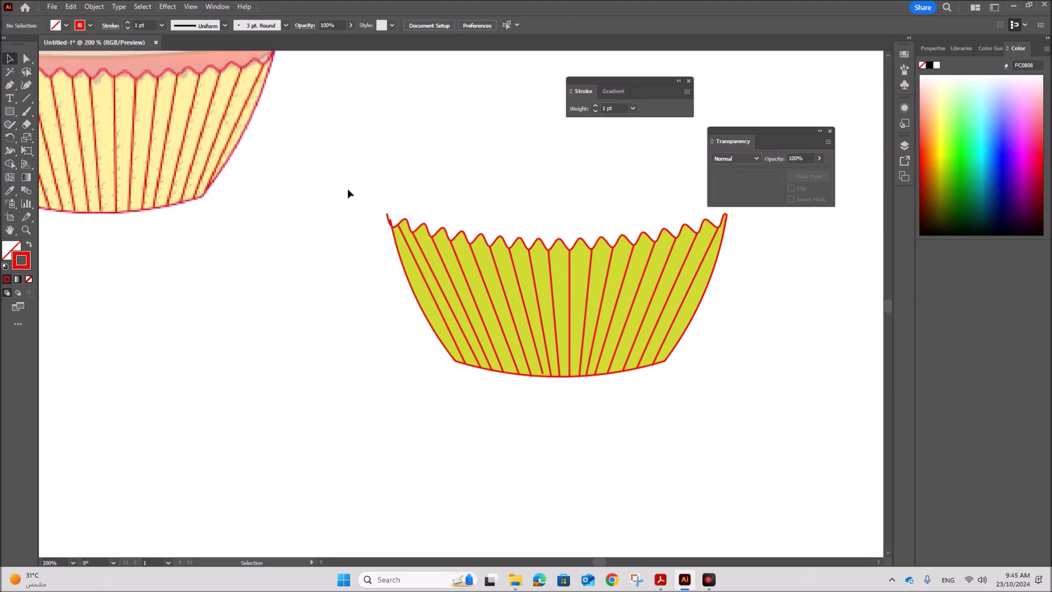
pyautogui.moveTo(391, 235); pyautogui.dragTo(784, 452)
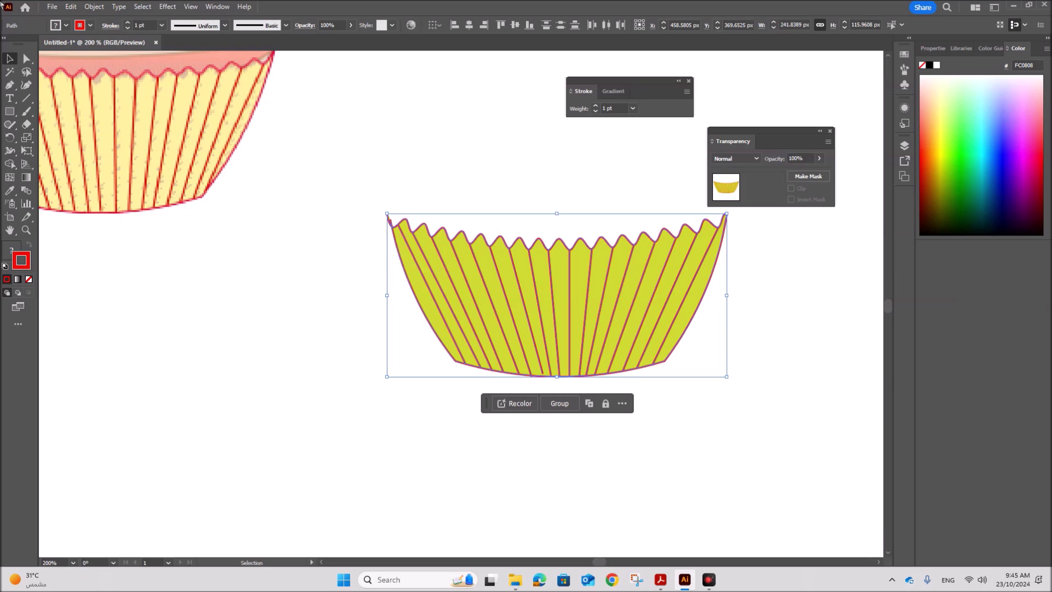
pyautogui.click(26, 58)
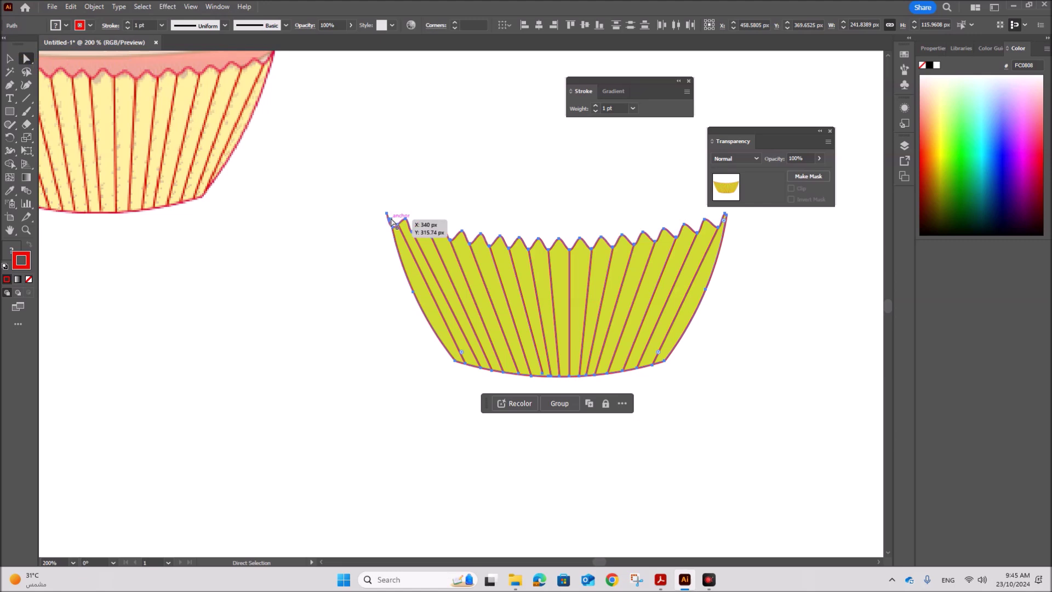
pyautogui.moveTo(389, 219); pyautogui.dragTo(388, 217)
pyautogui.click(10, 58)
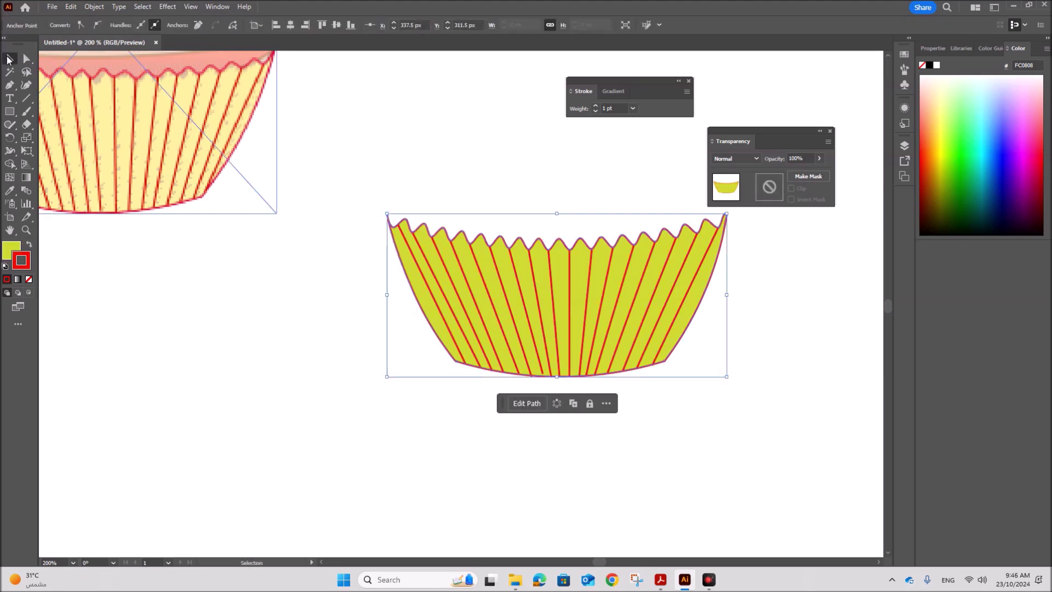
pyautogui.click(464, 465)
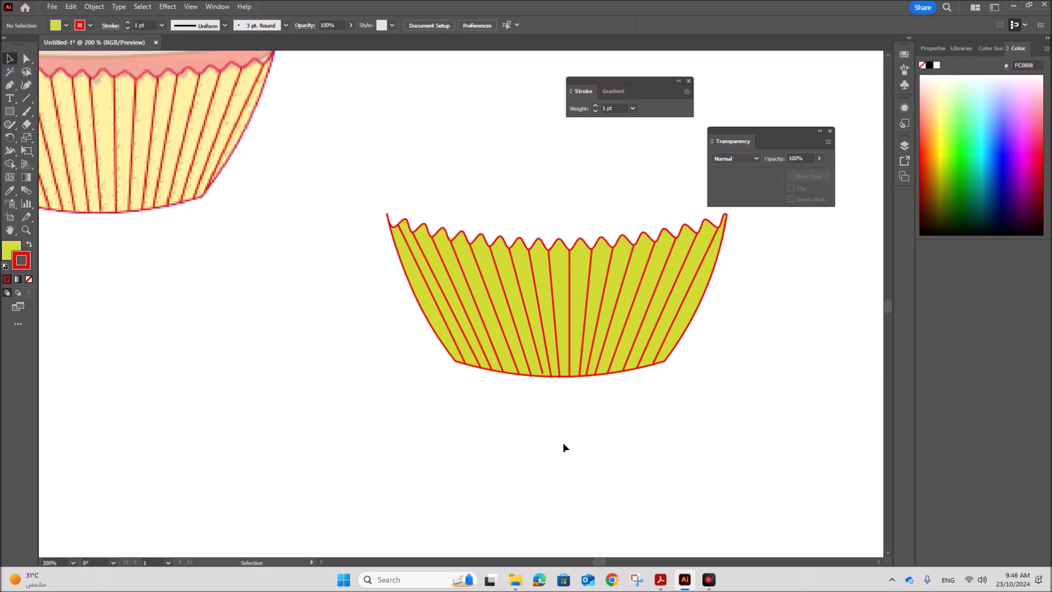
pyautogui.moveTo(385, 198); pyautogui.dragTo(732, 400)
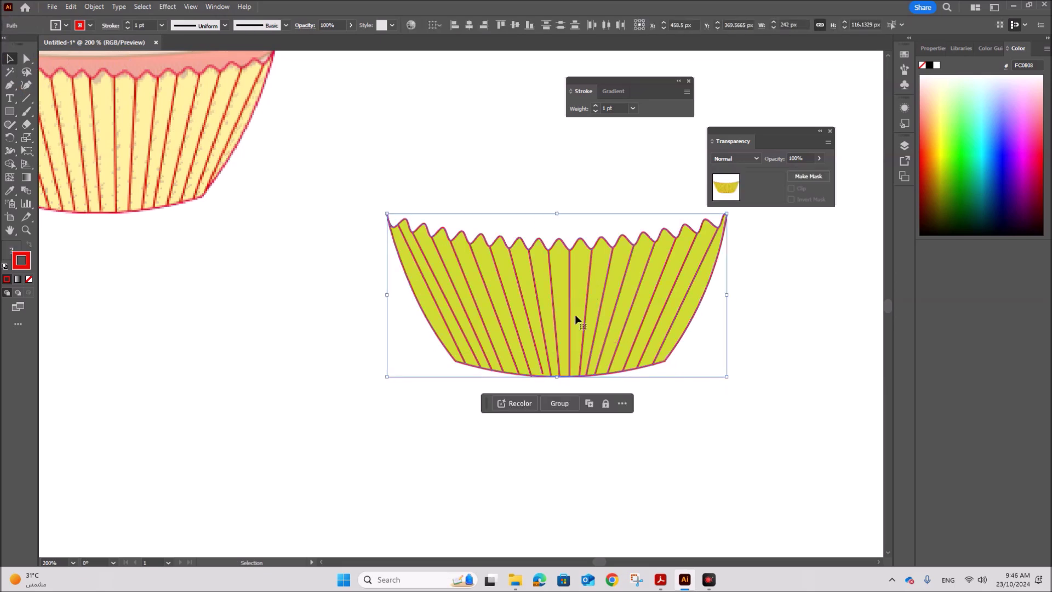
pyautogui.rightClick(486, 292)
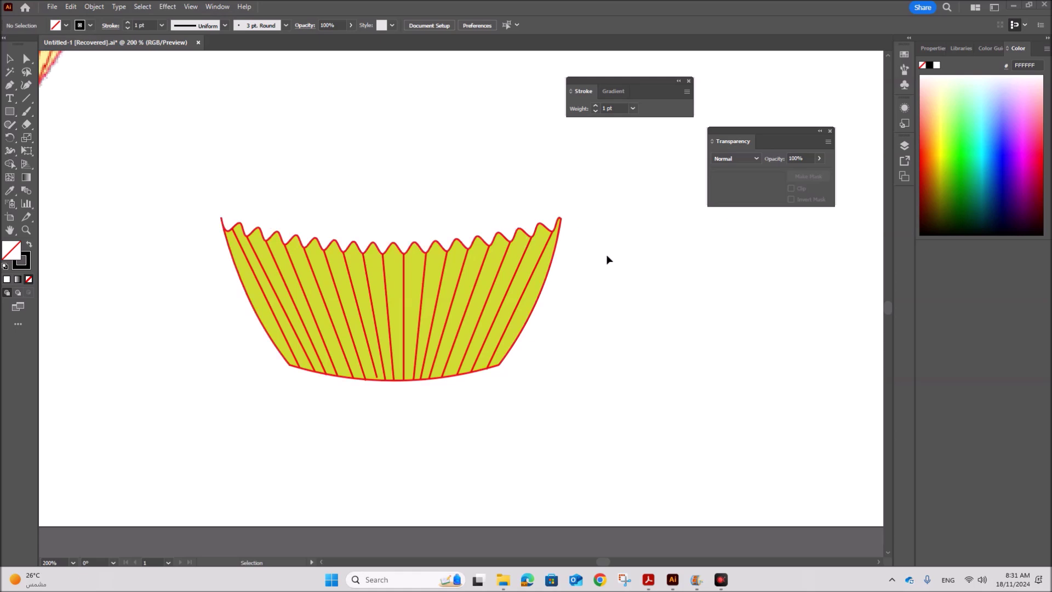
pyautogui.scroll(5, 667, 338)
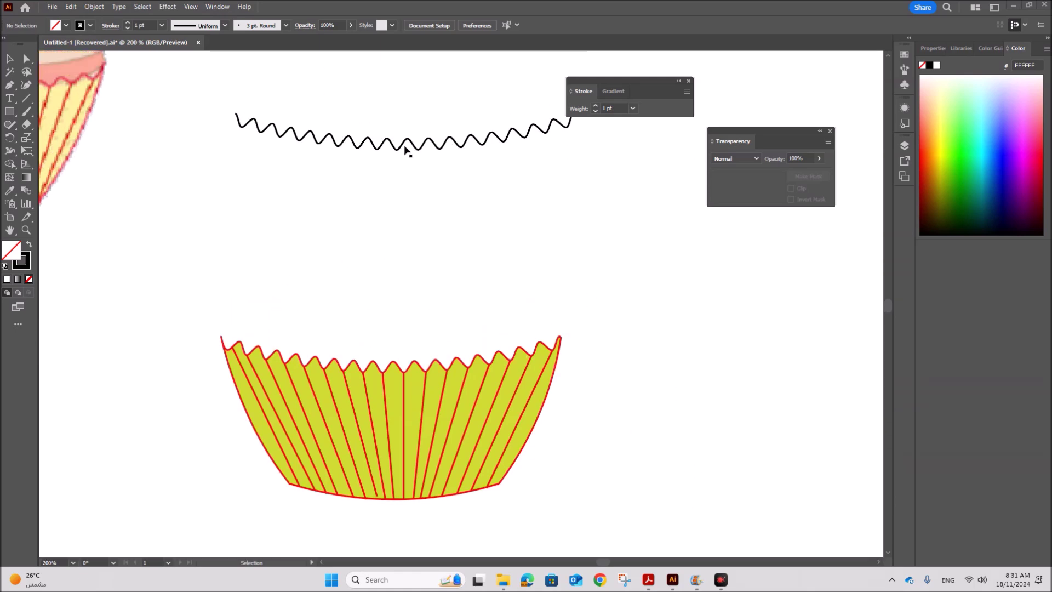
# Step: Move the black wavy line down, rotate it level, and position it above the striped liner
pyautogui.moveTo(406, 148); pyautogui.dragTo(394, 245)
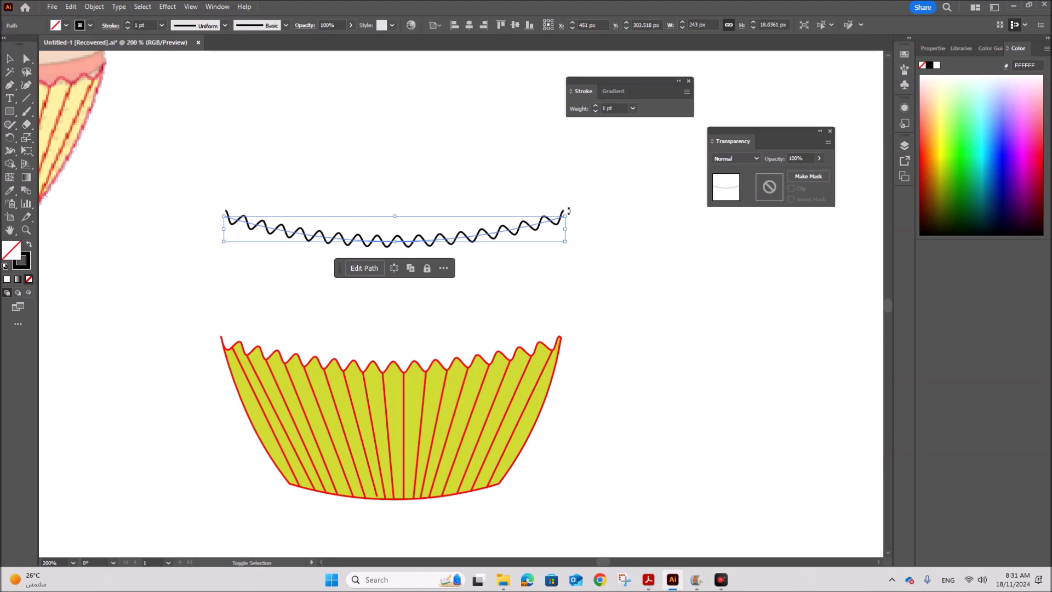
pyautogui.moveTo(567, 206)
pyautogui.mouseDown()
pyautogui.moveTo(356, 159)
pyautogui.moveTo(277, 206)
pyautogui.moveTo(255, 181)
pyautogui.mouseUp()
pyautogui.click(10, 58)
pyautogui.moveTo(289, 225)
pyautogui.mouseDown()
pyautogui.moveTo(301, 309)
pyautogui.moveTo(288, 323)
pyautogui.moveTo(298, 157)
pyautogui.mouseUp()
pyautogui.click(598, 256)
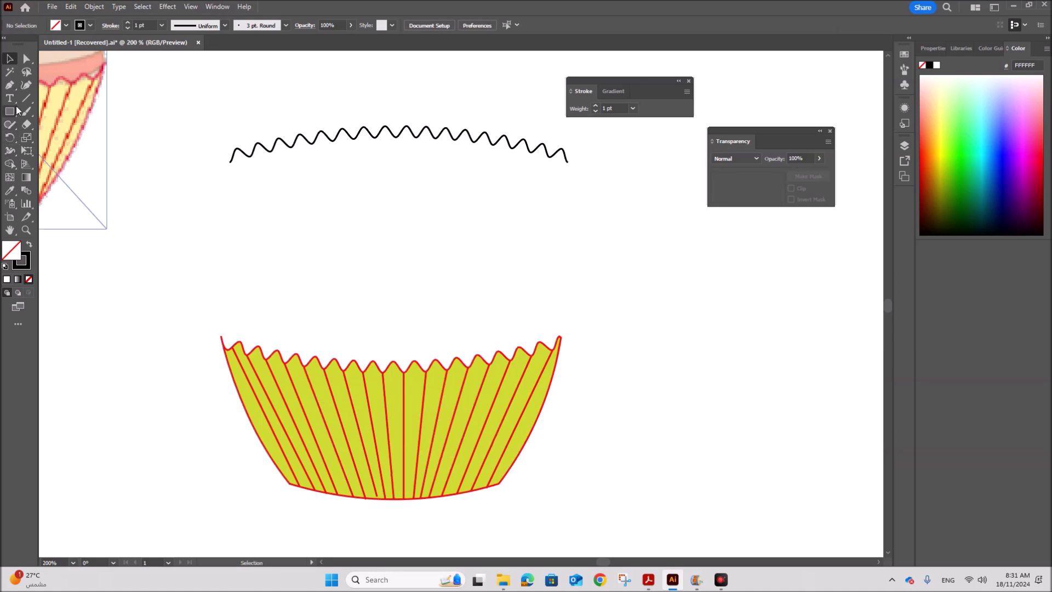
# Step: Trace slanted sides and a flat bottom from the wavy line's left end to its right end with the Pen tool
pyautogui.click(8, 87)
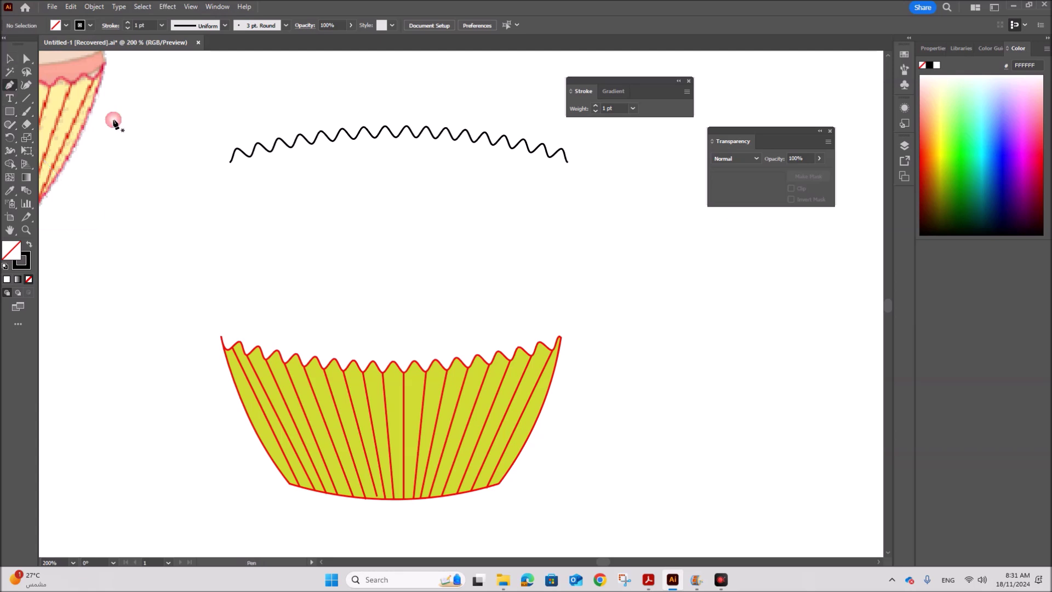
pyautogui.click(228, 162)
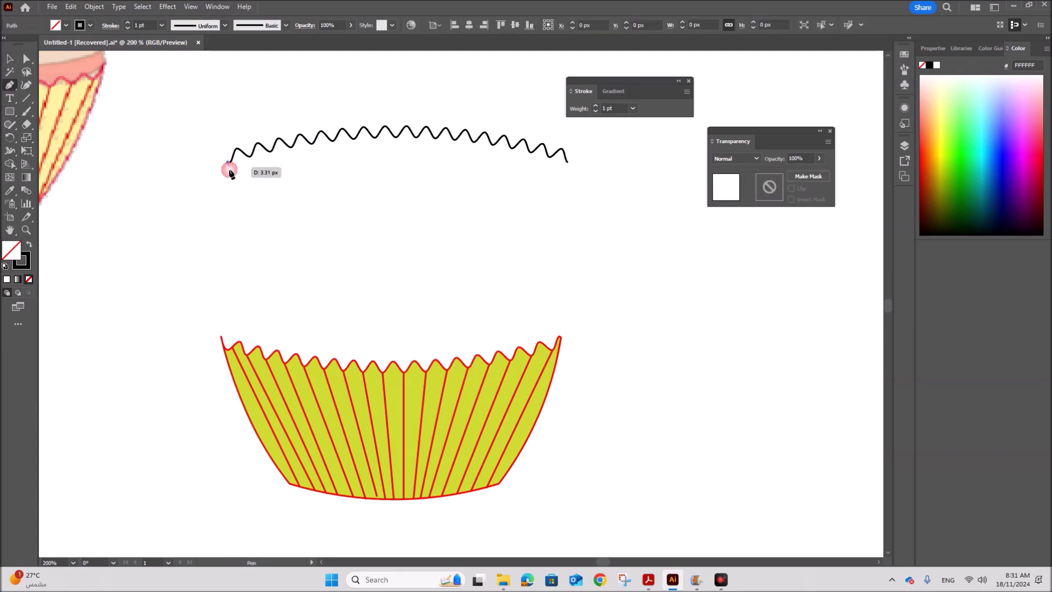
pyautogui.click(268, 274)
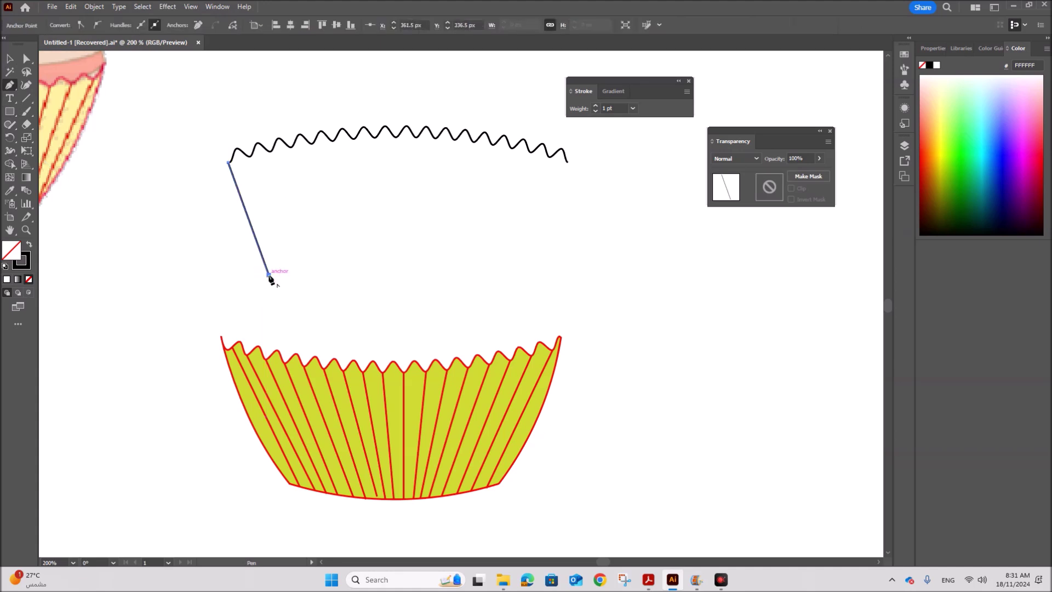
pyautogui.click(489, 278)
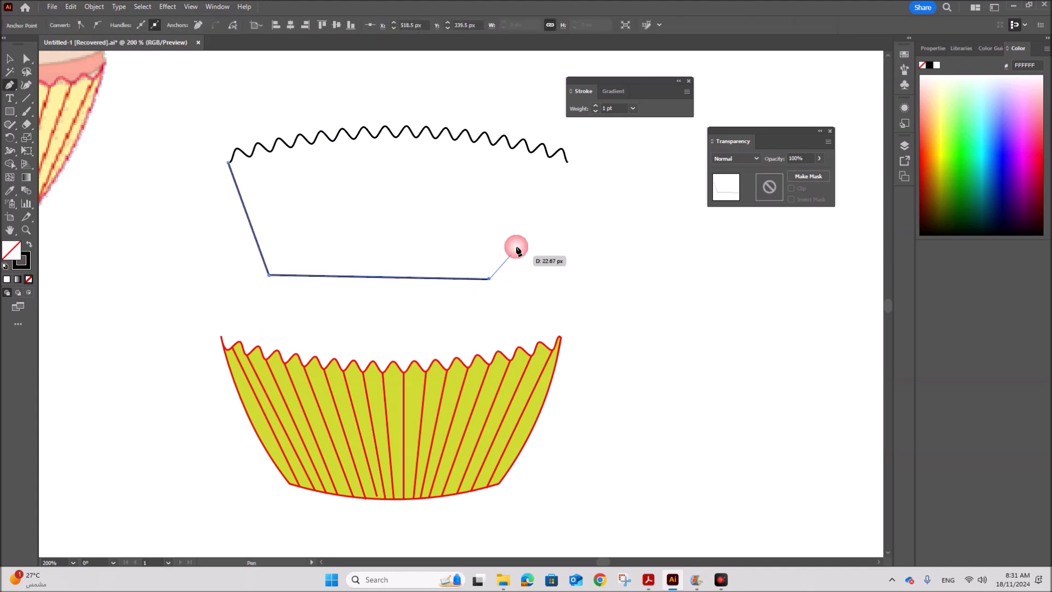
pyautogui.click(566, 162)
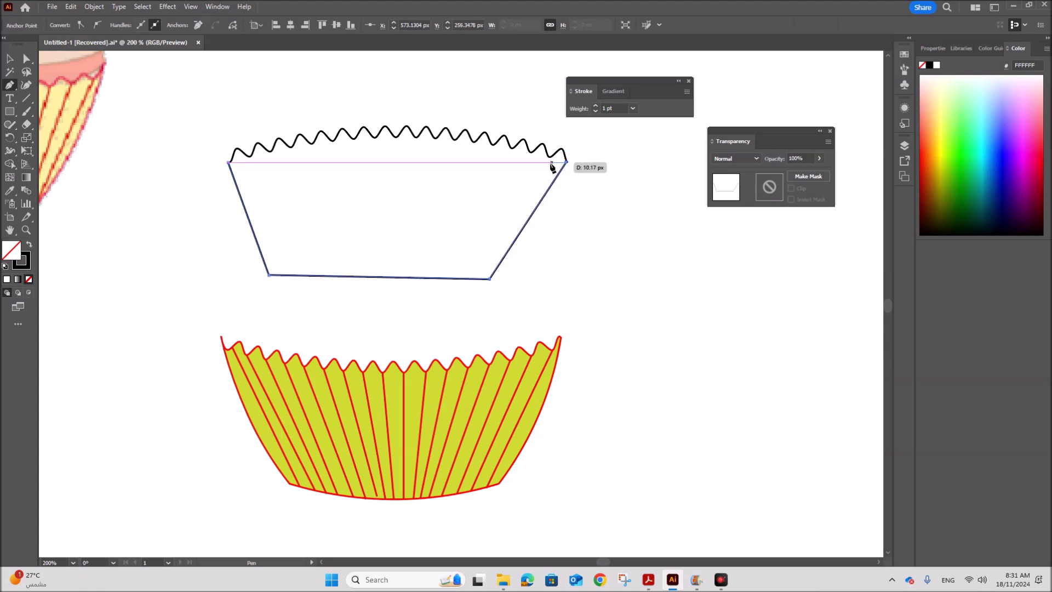
pyautogui.click(11, 59)
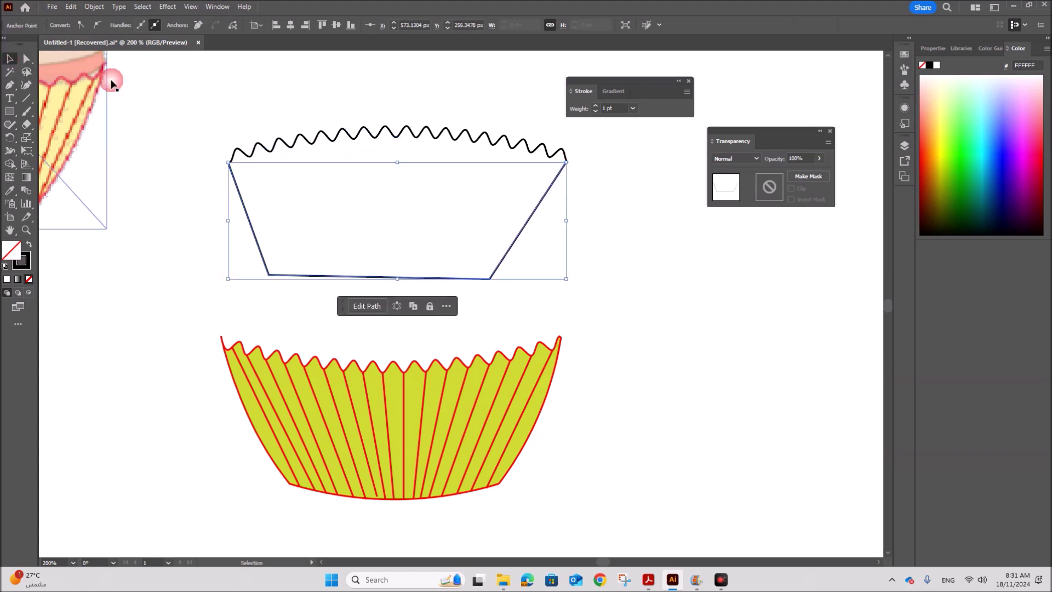
# Step: Expand the wavy line's appearance and join it with the new sides into one path
pyautogui.moveTo(205, 112); pyautogui.dragTo(578, 253)
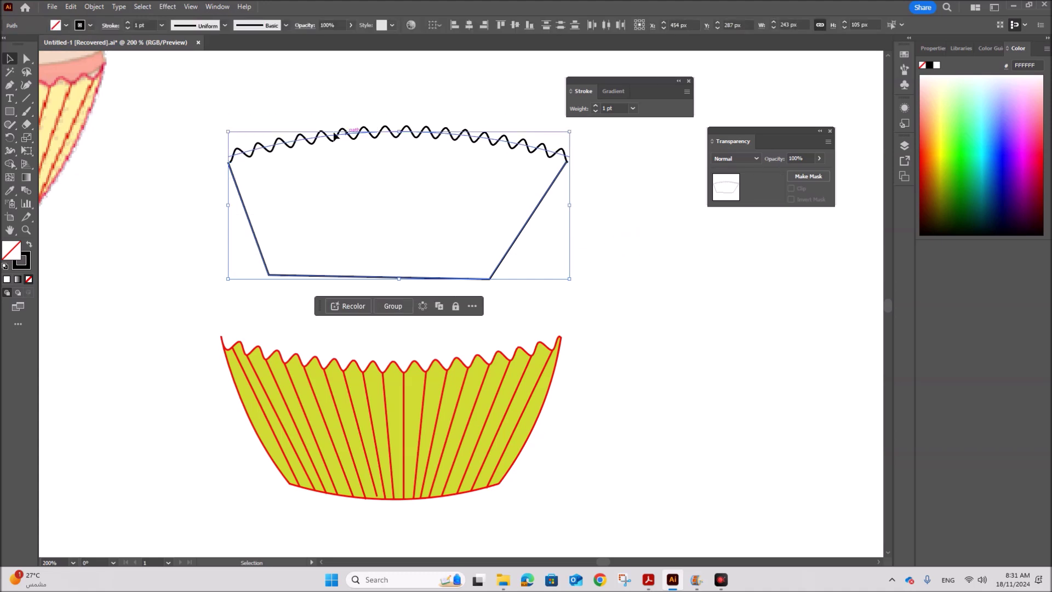
pyautogui.click(91, 10)
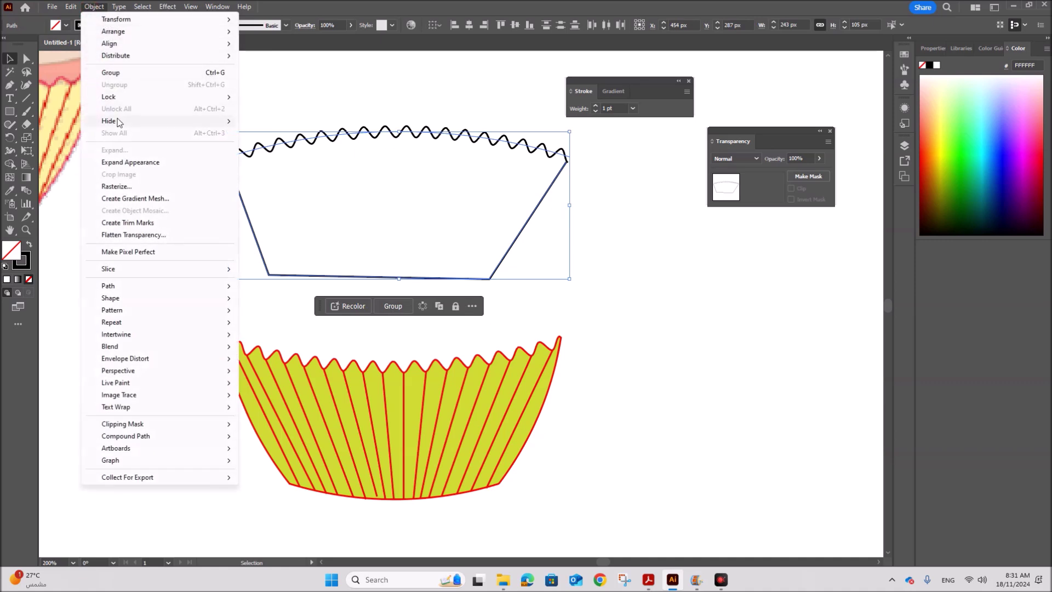
pyautogui.click(131, 160)
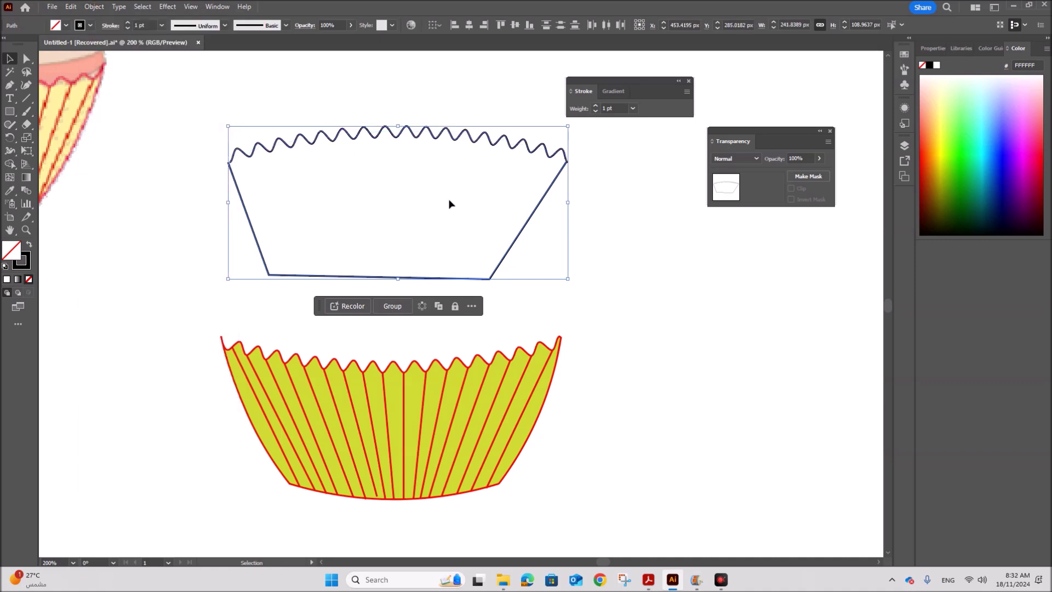
pyautogui.rightClick(424, 139)
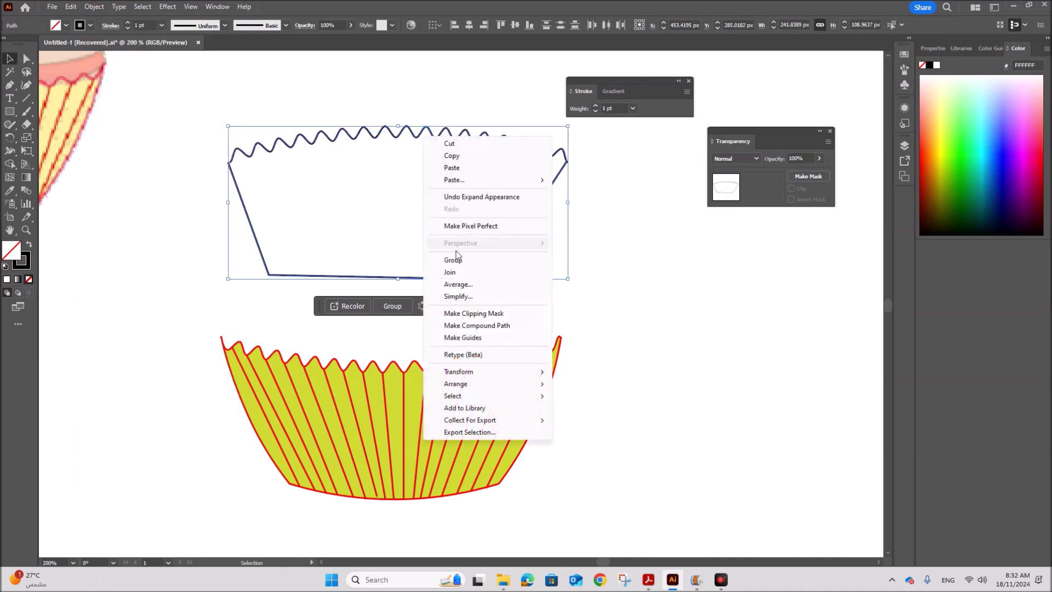
pyautogui.click(453, 273)
pyautogui.click(636, 271)
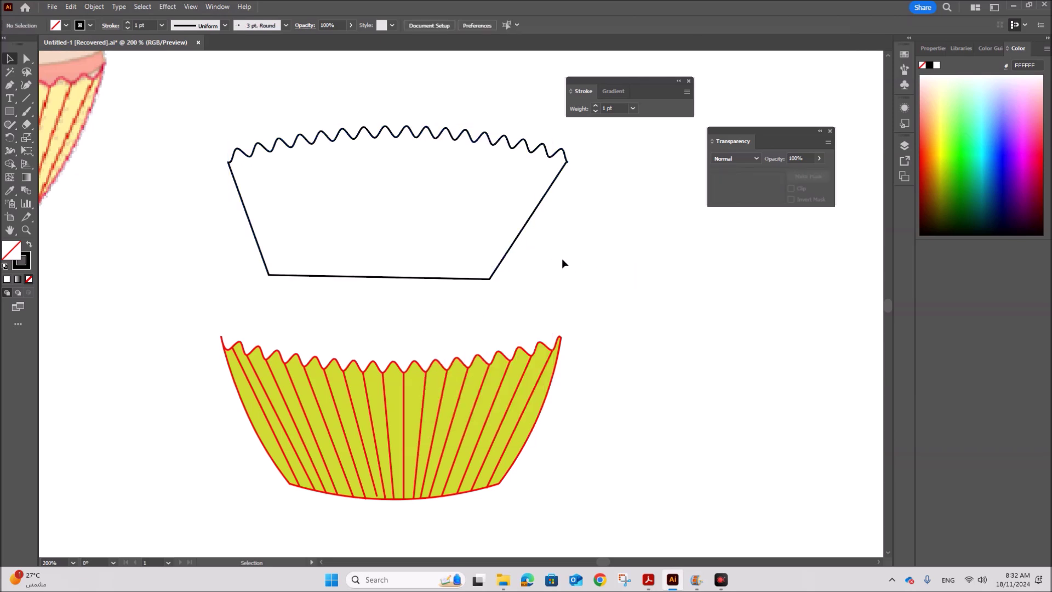
# Step: Copy the striped liner's yellow fill and red stroke onto the new outline with the Eyedropper
pyautogui.click(512, 246)
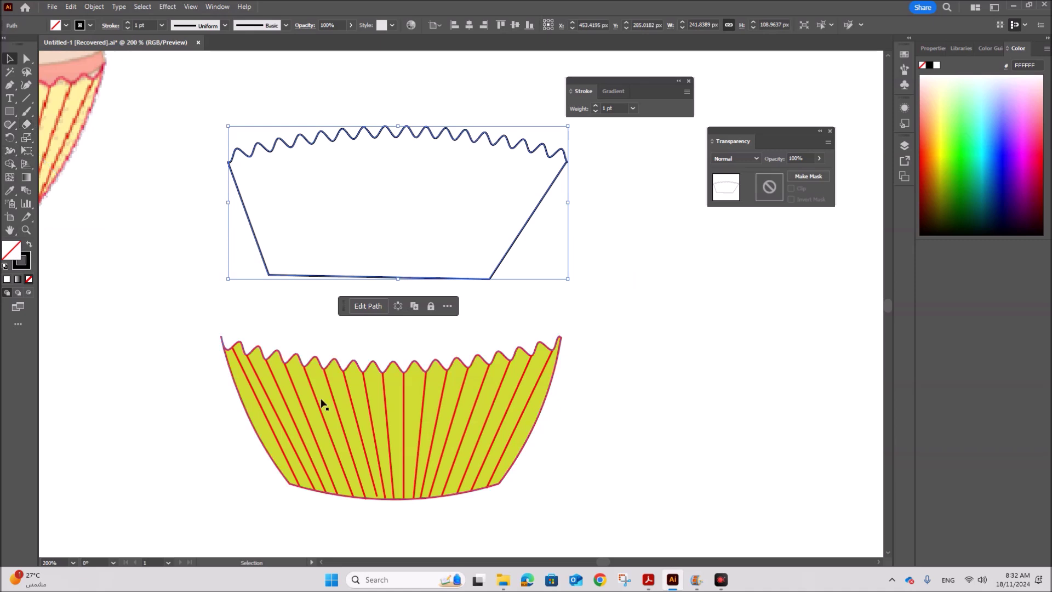
pyautogui.click(10, 191)
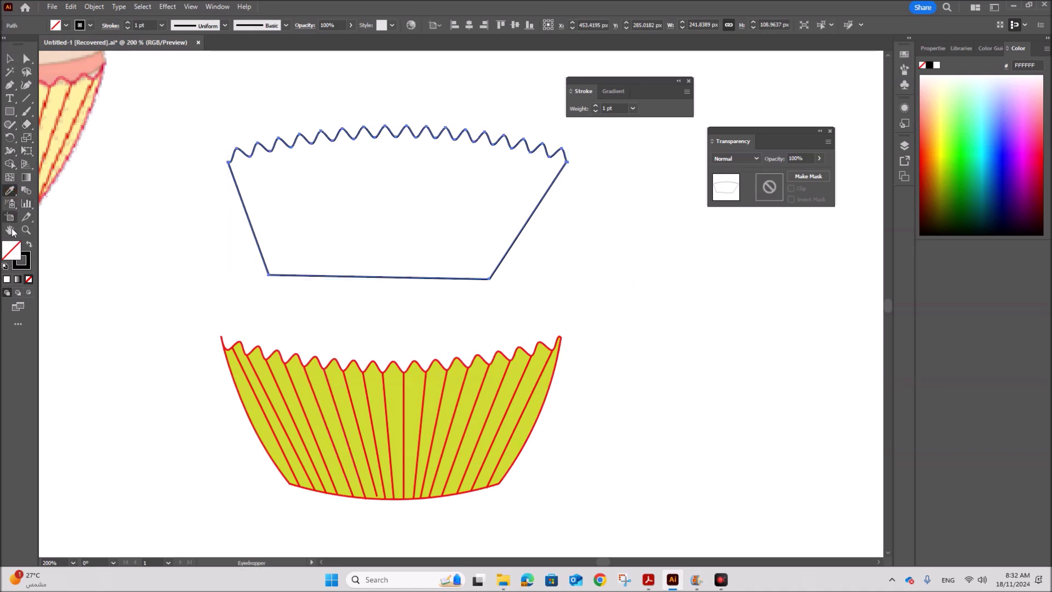
pyautogui.click(263, 361)
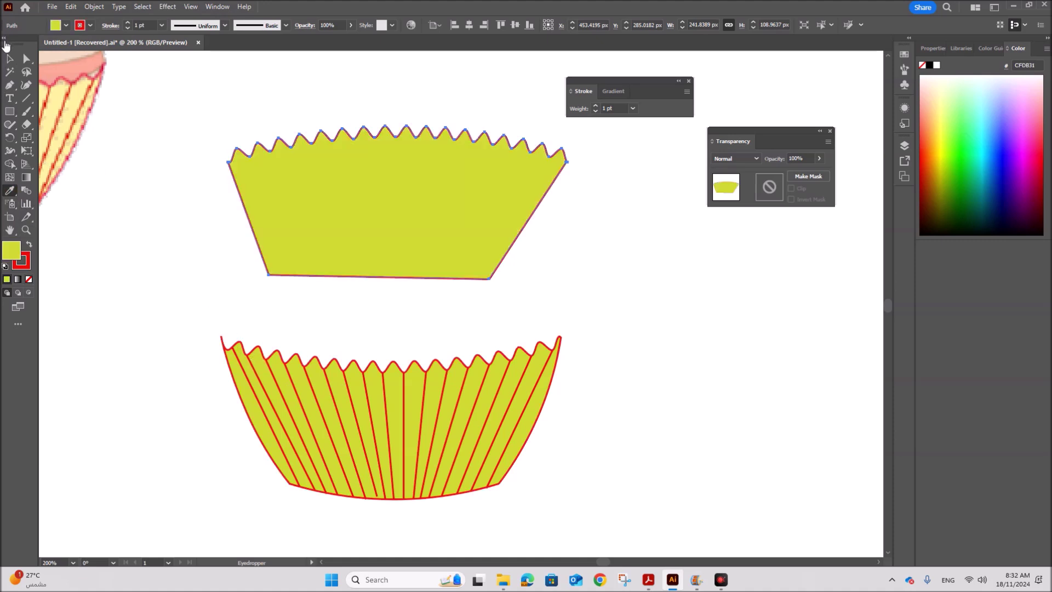
pyautogui.click(10, 58)
pyautogui.click(659, 289)
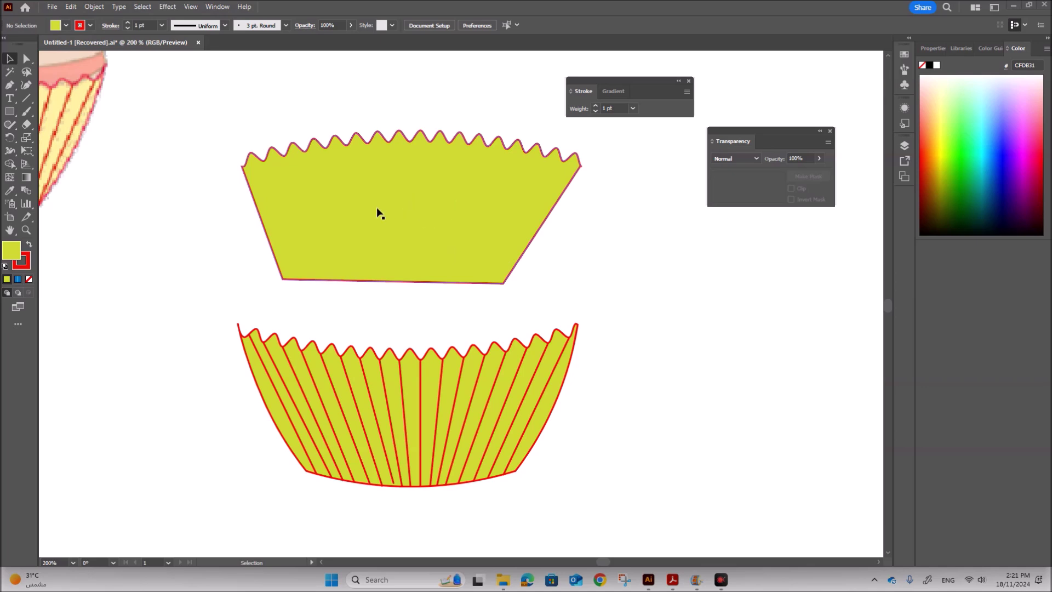
# Step: Try the plain yellow cup shape over the pleated base, then lift it back above
pyautogui.moveTo(377, 209); pyautogui.dragTo(374, 367)
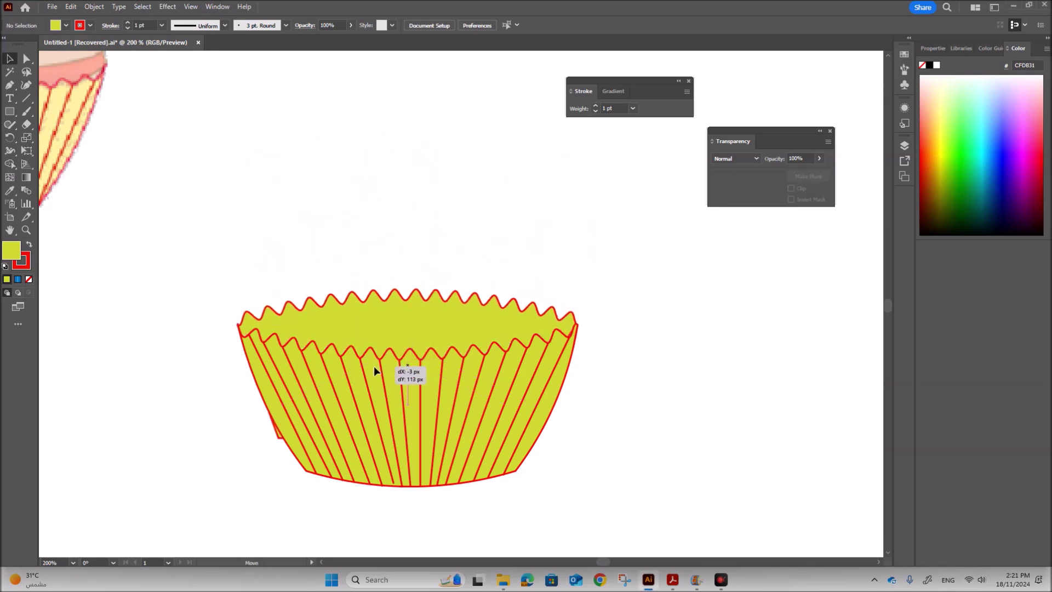
pyautogui.moveTo(374, 367); pyautogui.dragTo(373, 366)
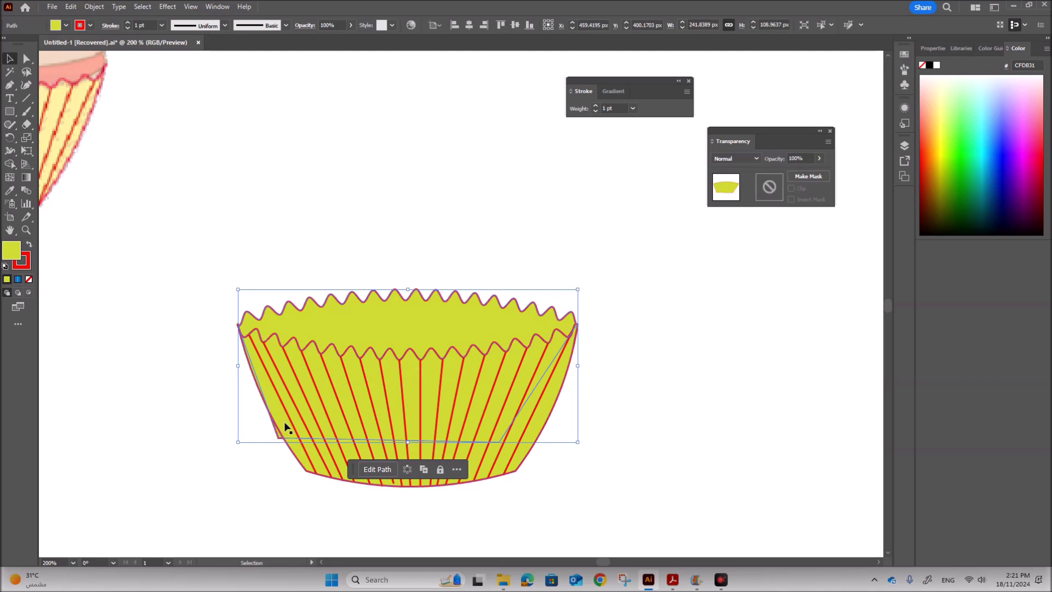
pyautogui.moveTo(344, 297); pyautogui.dragTo(348, 170)
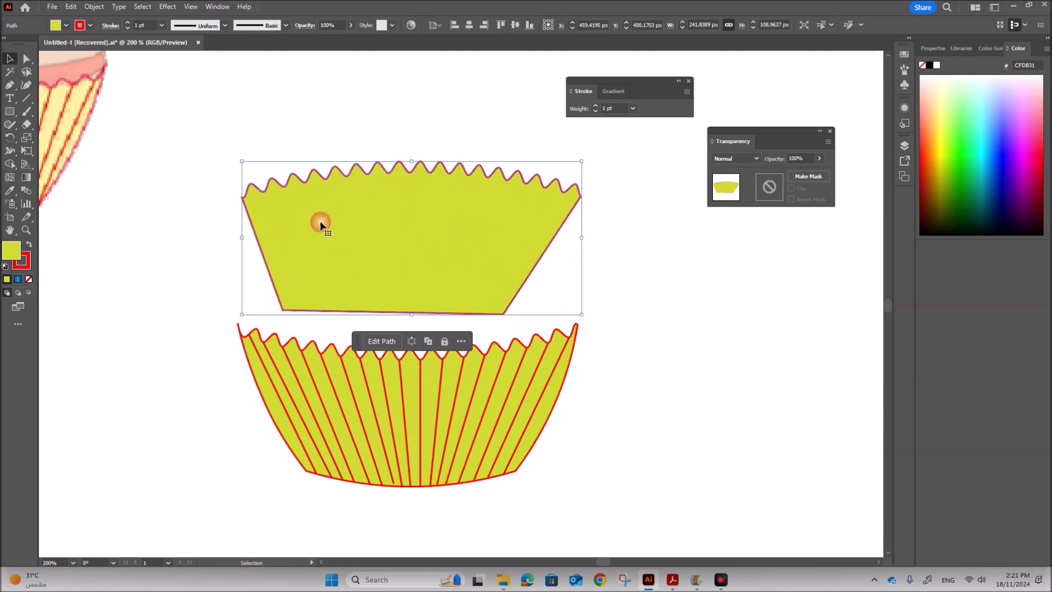
# Step: Nudge the shape's lower-left anchor up and right, then recheck its fit over the base
pyautogui.click(26, 58)
pyautogui.click(284, 311)
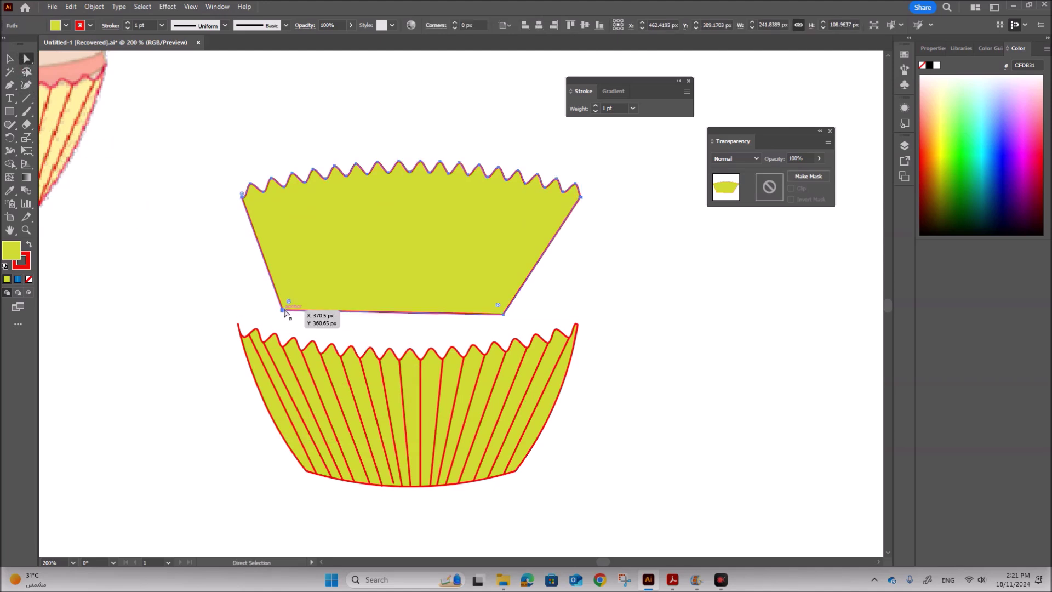
pyautogui.click(283, 311)
pyautogui.moveTo(283, 310); pyautogui.dragTo(289, 308)
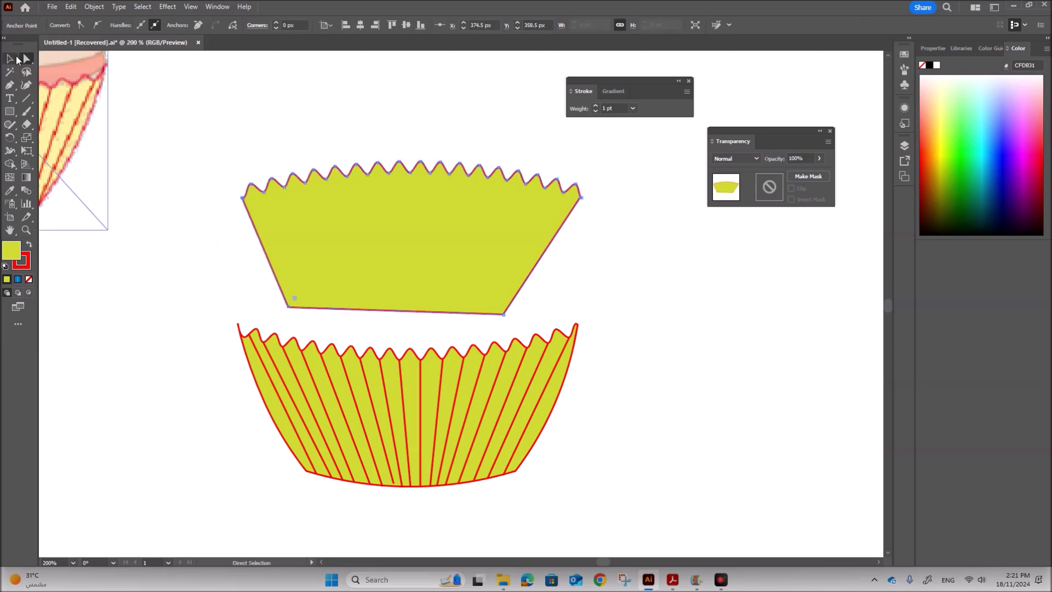
pyautogui.click(10, 59)
pyautogui.moveTo(321, 236); pyautogui.dragTo(315, 360)
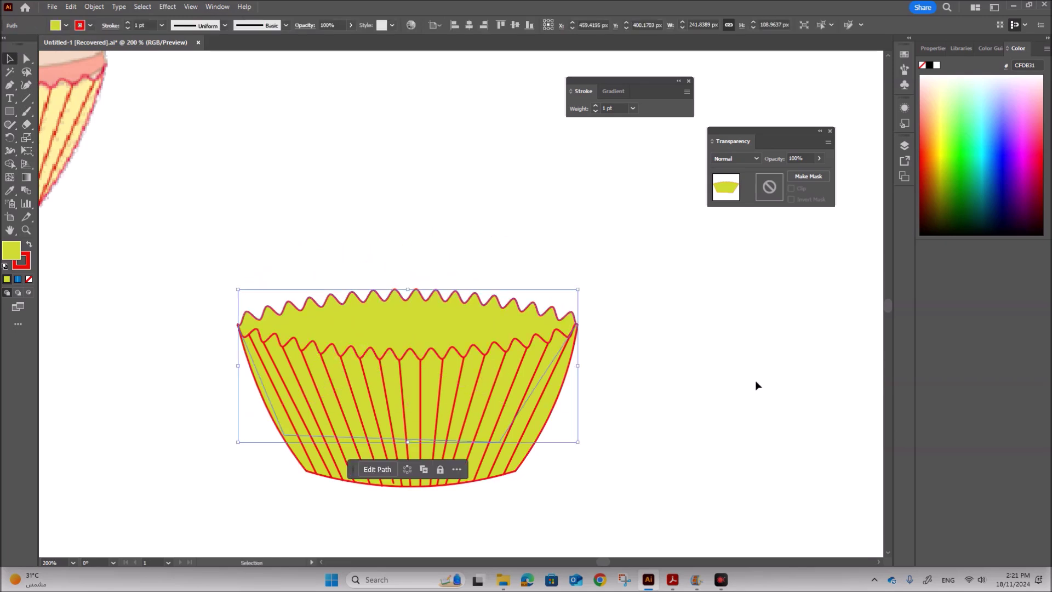
pyautogui.moveTo(399, 300); pyautogui.dragTo(376, 155)
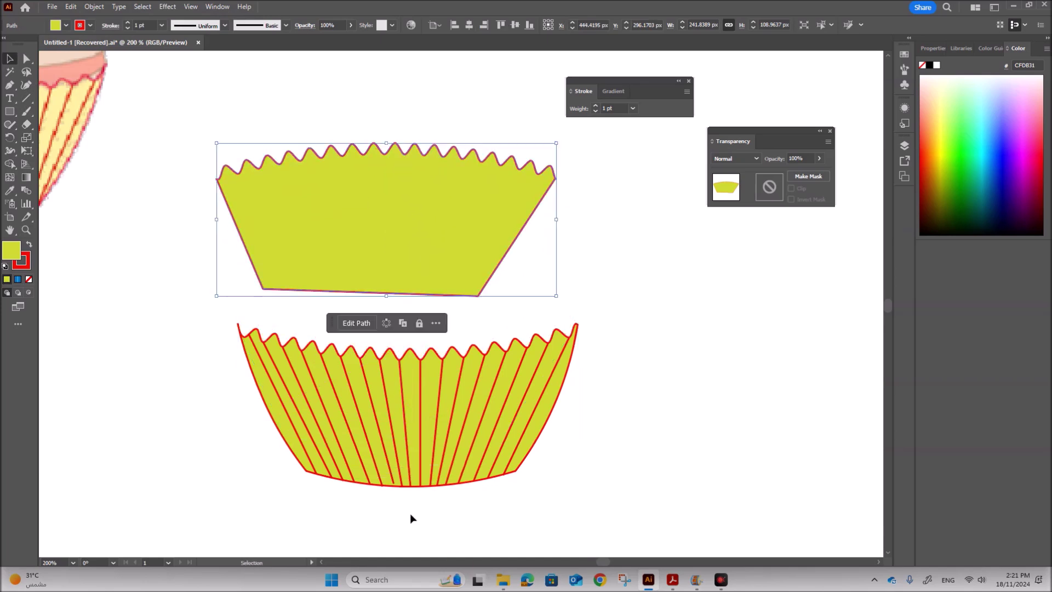
# Step: Draw two red pleat lines down the cup's left side, then move the cup over the base to compare
pyautogui.click(26, 99)
pyautogui.moveTo(237, 174); pyautogui.dragTo(272, 288)
pyautogui.moveTo(259, 169); pyautogui.dragTo(283, 289)
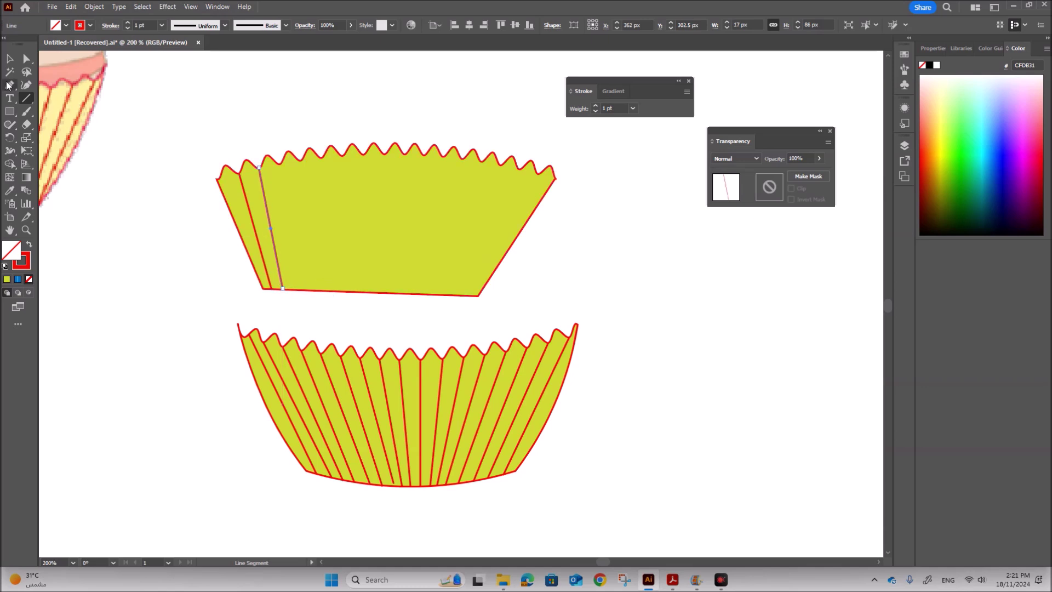
pyautogui.click(8, 59)
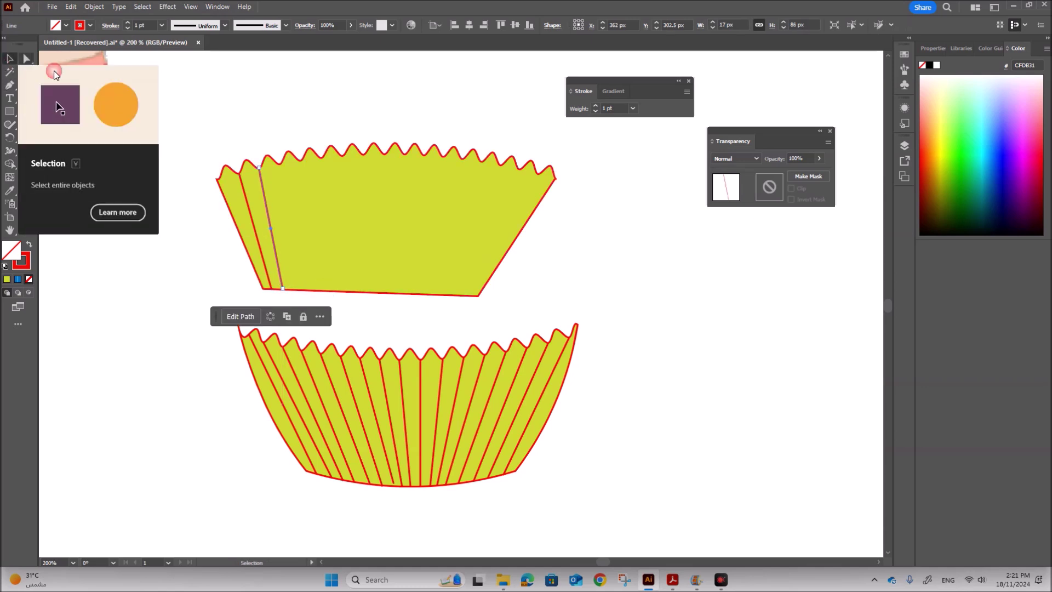
pyautogui.moveTo(195, 150); pyautogui.dragTo(310, 359)
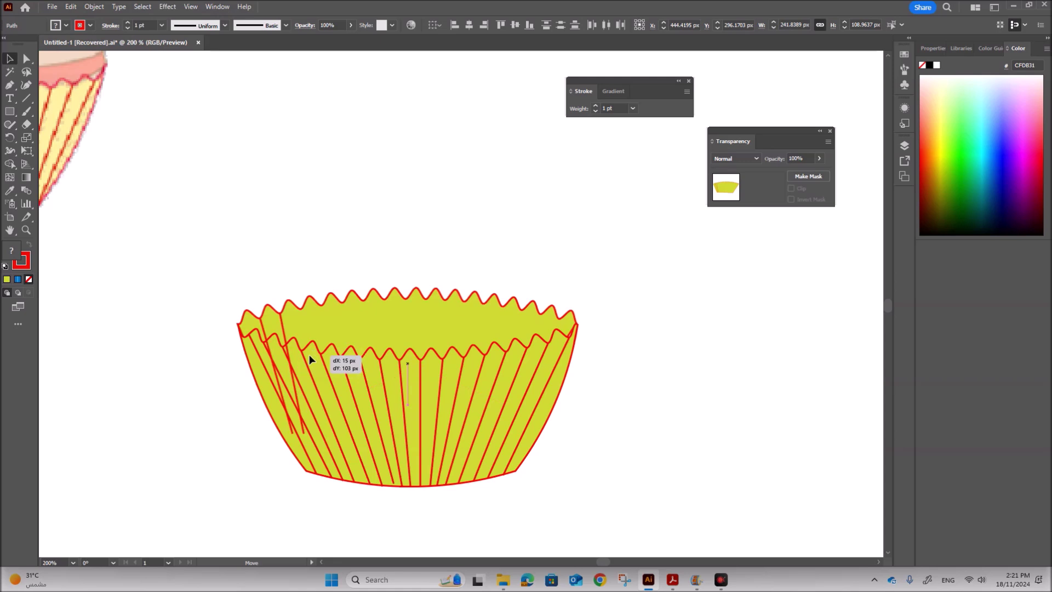
pyautogui.moveTo(310, 359); pyautogui.dragTo(290, 155)
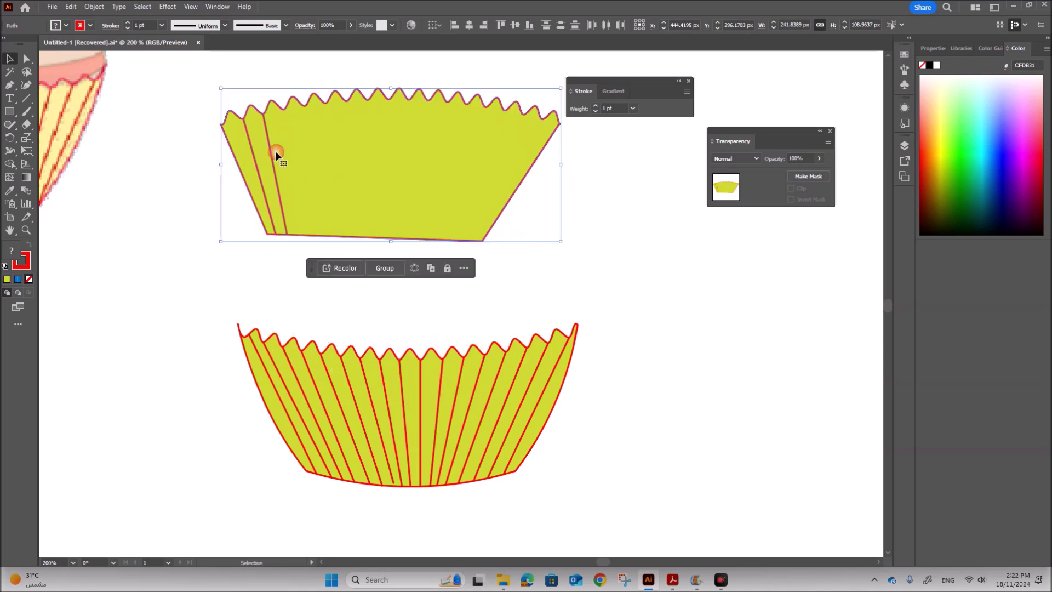
# Step: Add one more left pleat line and two slanted pleat lines near the right edge
pyautogui.click(27, 100)
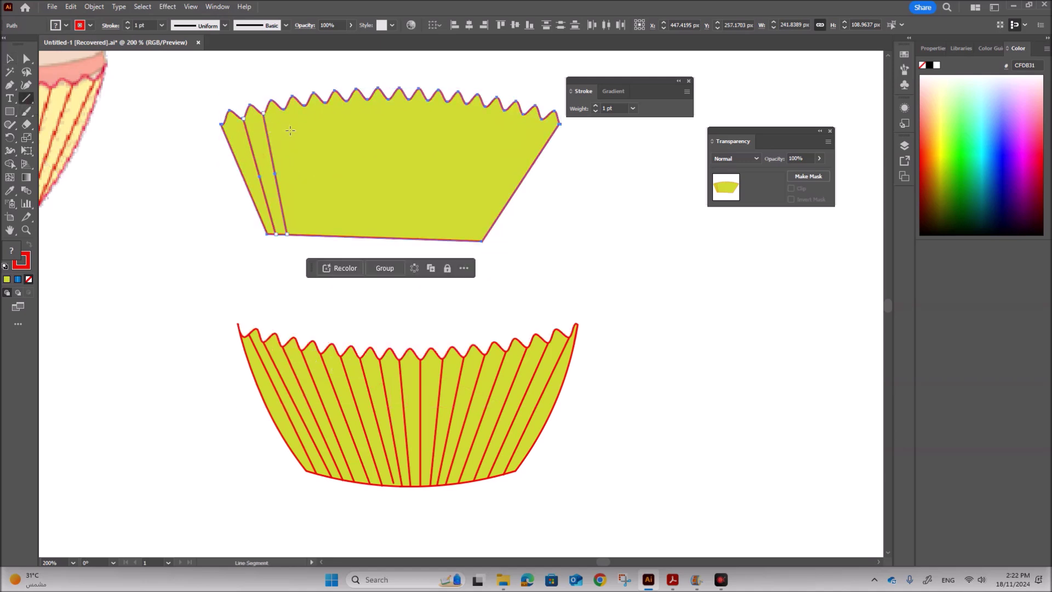
pyautogui.moveTo(284, 108); pyautogui.dragTo(298, 235)
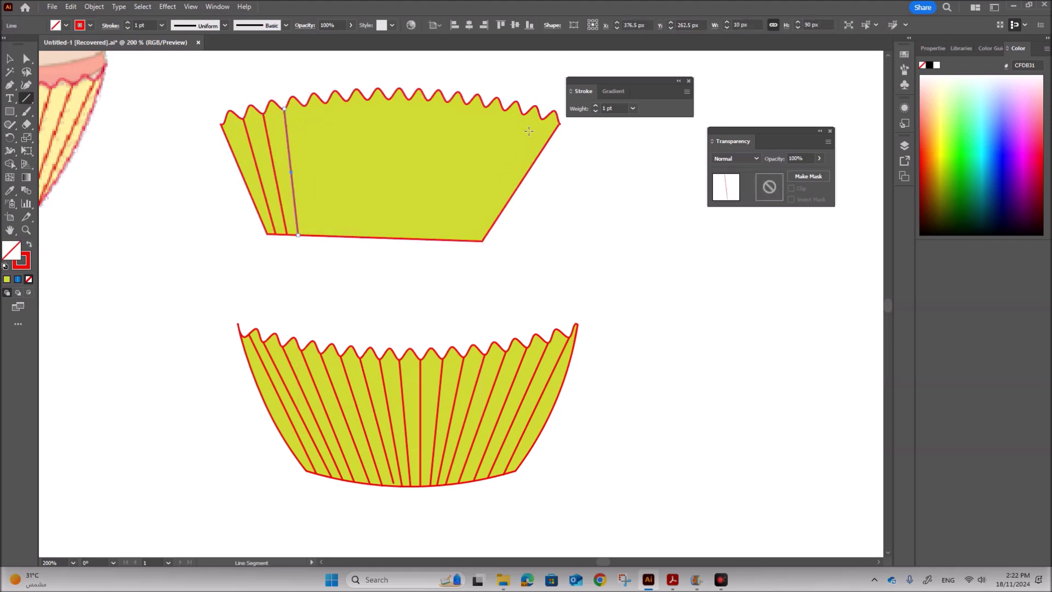
pyautogui.moveTo(542, 118); pyautogui.dragTo(471, 240)
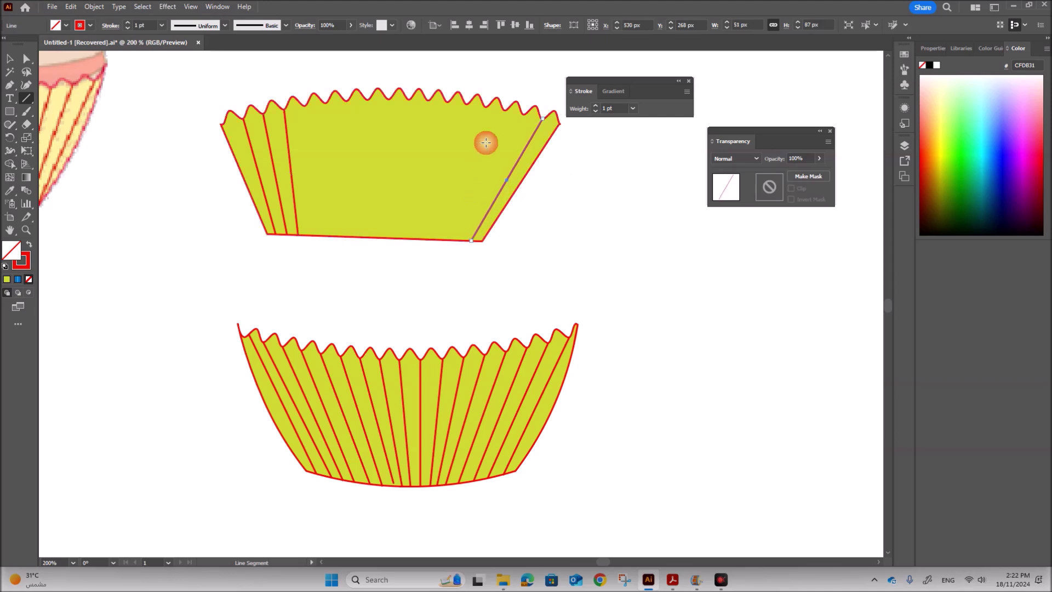
pyautogui.moveTo(522, 113); pyautogui.dragTo(458, 240)
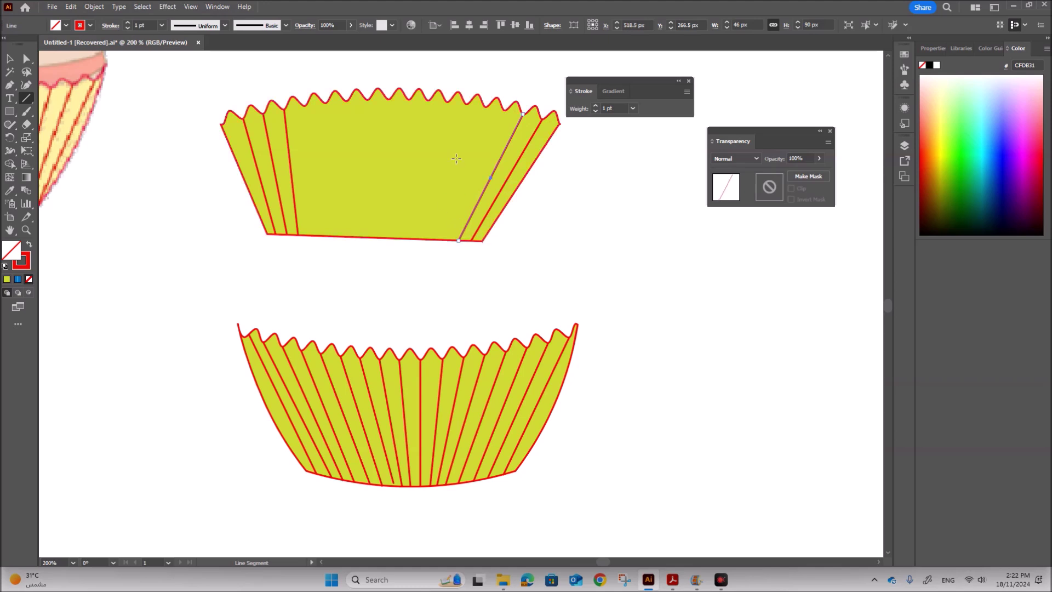
# Step: Draw two more slanted right-side pleats and three vertical pleats left of centre
pyautogui.moveTo(504, 111); pyautogui.dragTo(446, 239)
pyautogui.moveTo(485, 106); pyautogui.dragTo(433, 240)
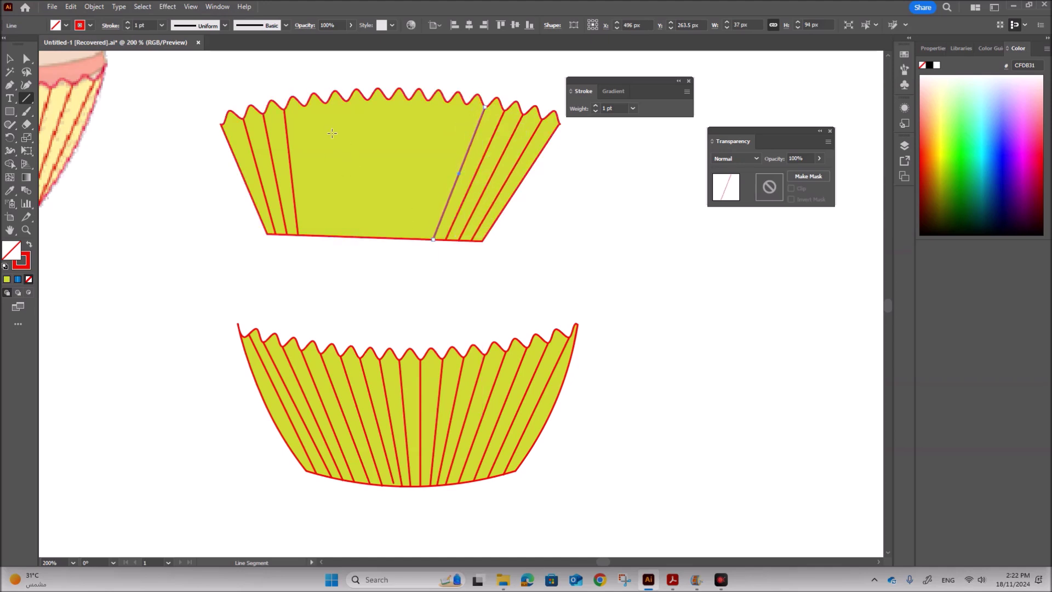
pyautogui.click(304, 108)
pyautogui.click(542, 316)
pyautogui.moveTo(303, 108); pyautogui.dragTo(314, 236)
pyautogui.moveTo(327, 103); pyautogui.dragTo(332, 237)
pyautogui.moveTo(347, 101); pyautogui.dragTo(349, 236)
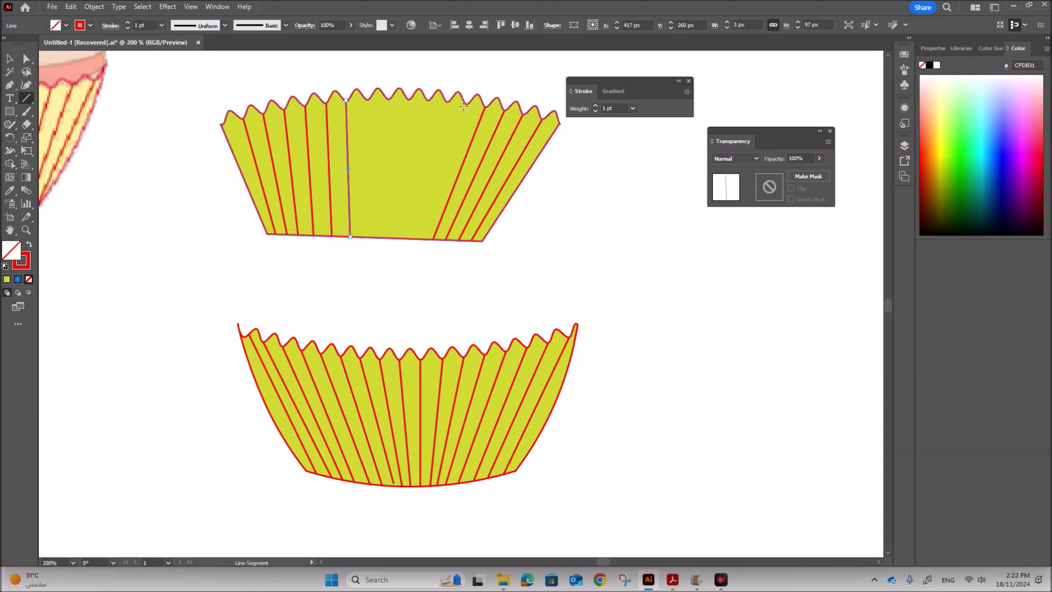
# Step: Fill the remaining centre and right-of-centre gaps with pleat lines
pyautogui.moveTo(466, 104); pyautogui.dragTo(423, 235)
pyautogui.moveTo(368, 99); pyautogui.dragTo(367, 237)
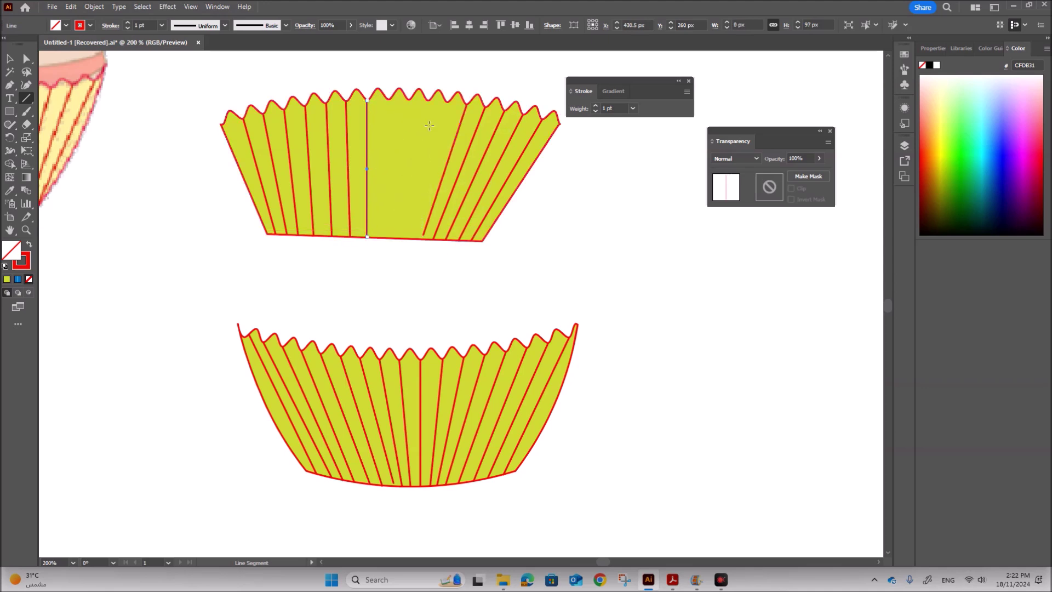
pyautogui.moveTo(446, 101); pyautogui.dragTo(407, 238)
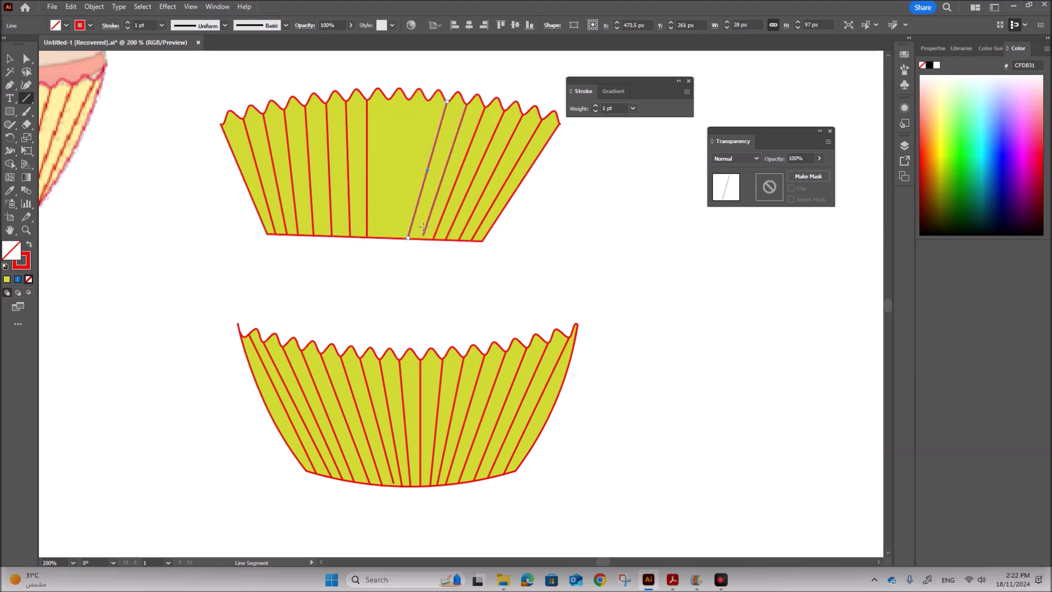
pyautogui.moveTo(427, 101); pyautogui.dragTo(399, 239)
pyautogui.moveTo(388, 98); pyautogui.dragTo(381, 234)
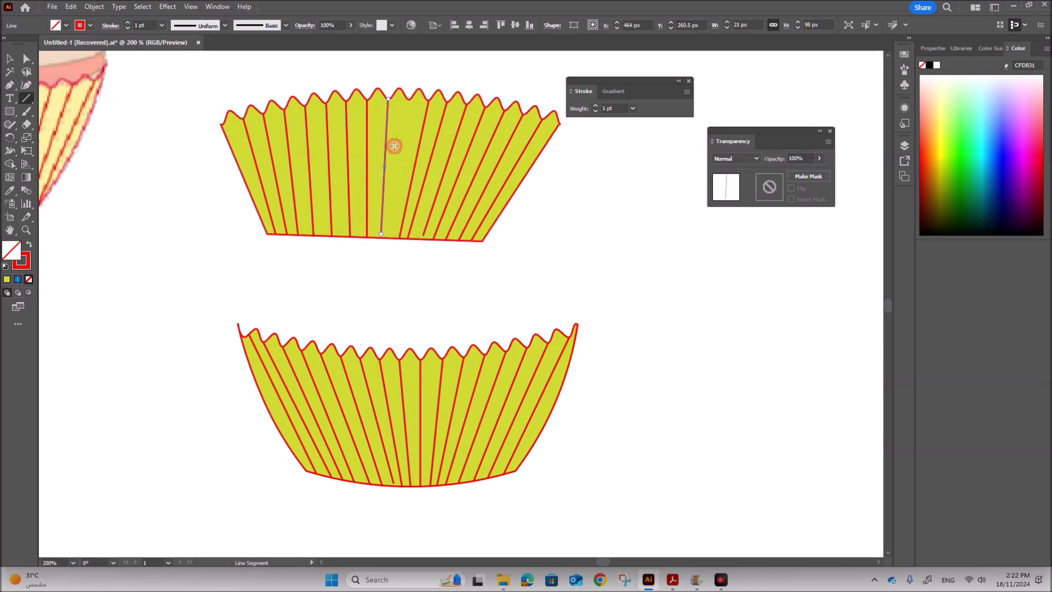
pyautogui.moveTo(408, 99); pyautogui.dragTo(391, 237)
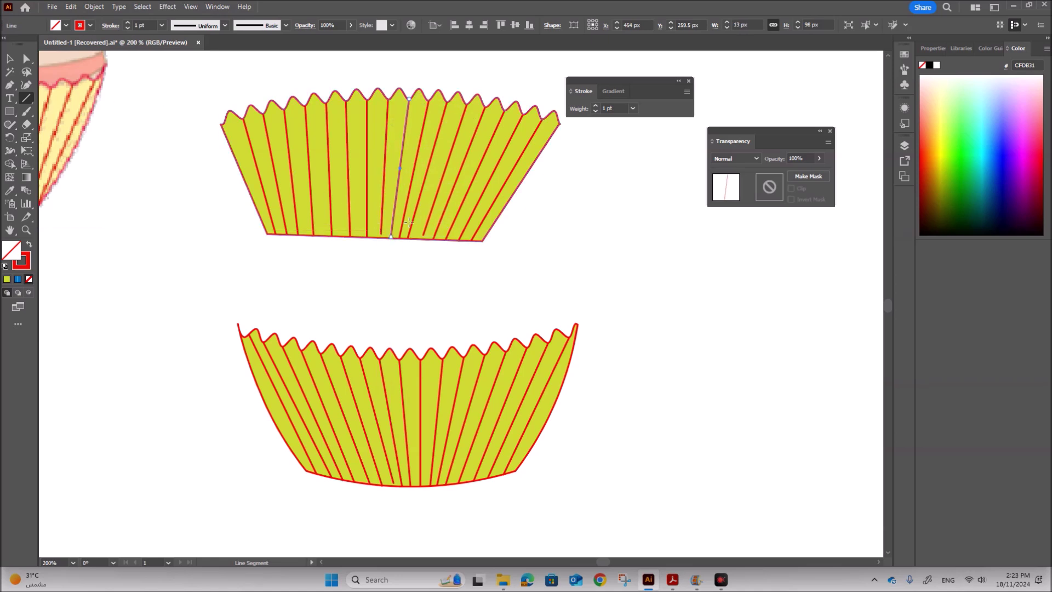
# Step: Marquee-select the upper cup shape with all its pleat lines and group them
pyautogui.click(8, 59)
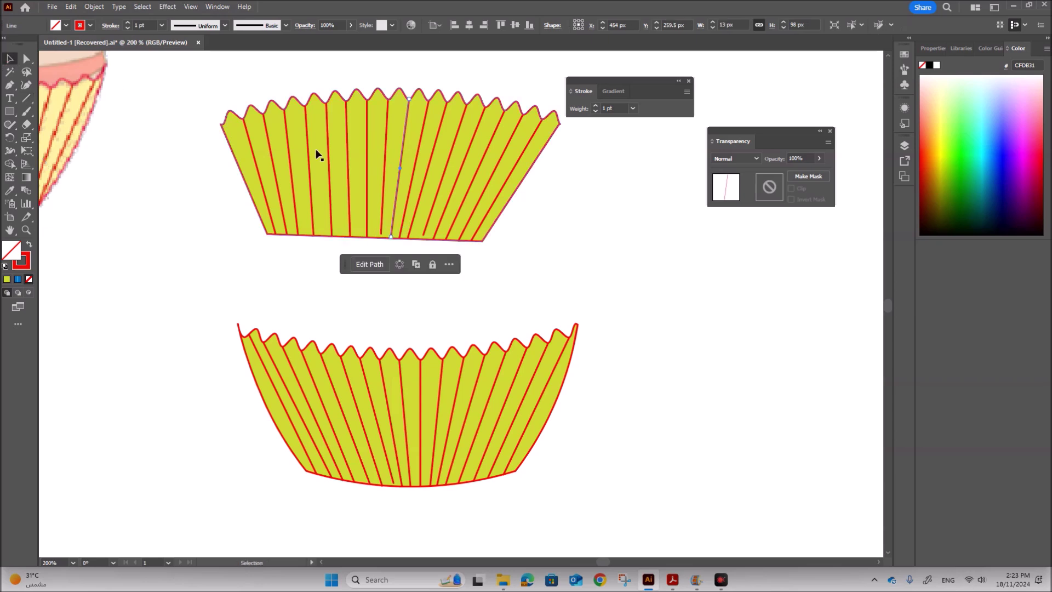
pyautogui.click(654, 247)
pyautogui.moveTo(217, 108); pyautogui.dragTo(554, 221)
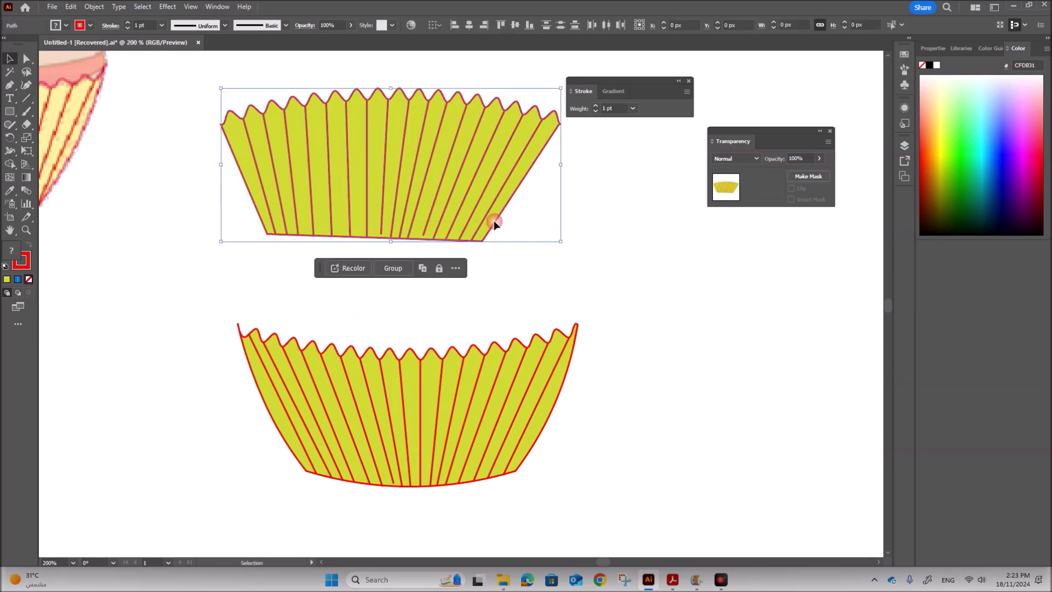
pyautogui.rightClick(373, 165)
pyautogui.click(440, 287)
# Step: Send the pleated cup group to the back with Arrange > Send to Back
pyautogui.rightClick(405, 144)
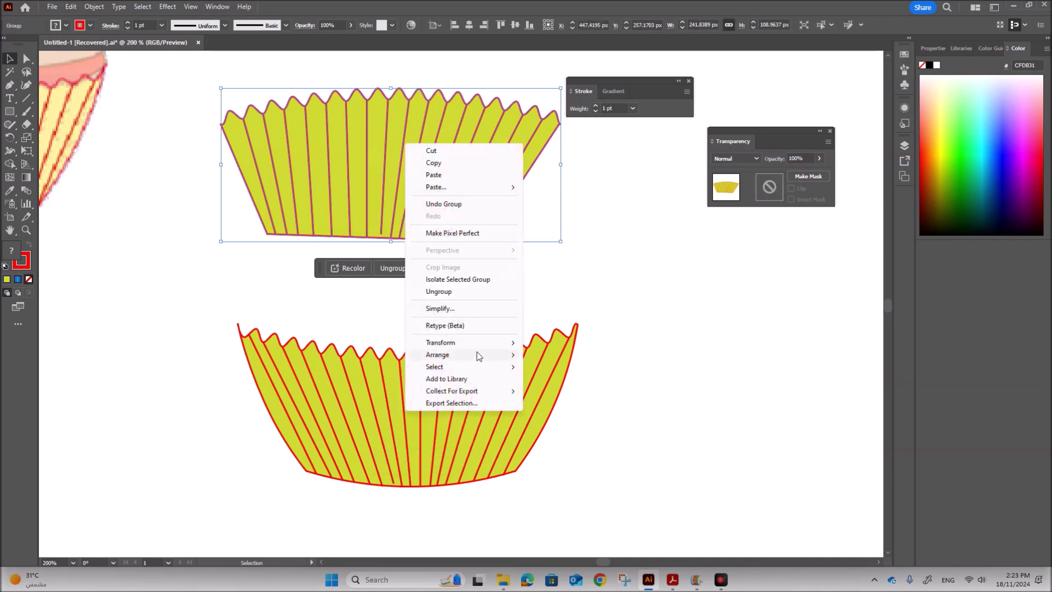
pyautogui.moveTo(479, 357)
pyautogui.click(564, 391)
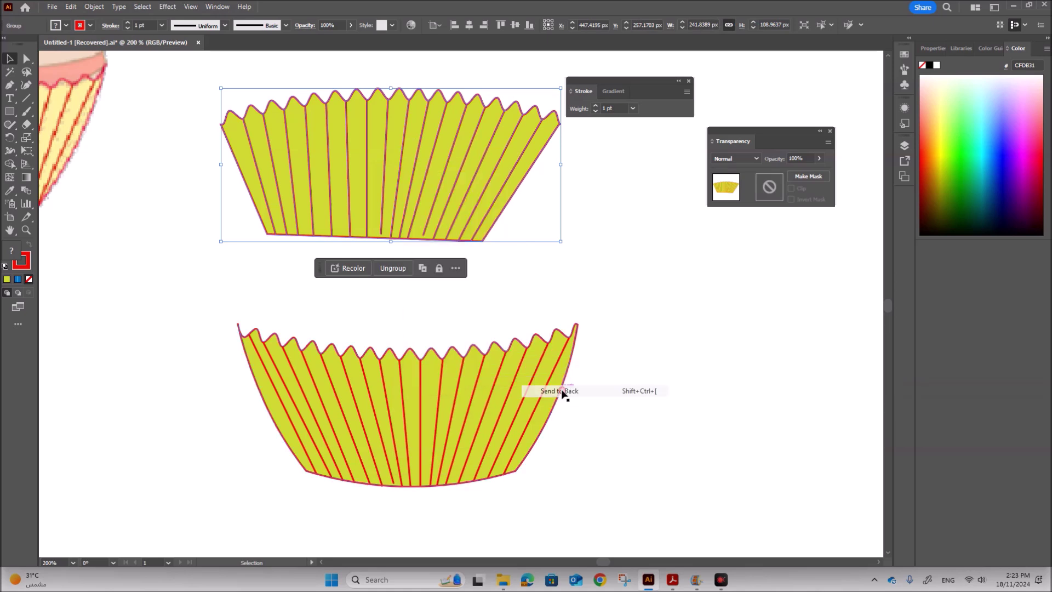
pyautogui.click(547, 203)
# Step: Move the pleated piece onto the lower cup and drag Vanilla.png onto the canvas
pyautogui.moveTo(453, 181); pyautogui.dragTo(468, 380)
pyautogui.click(721, 334)
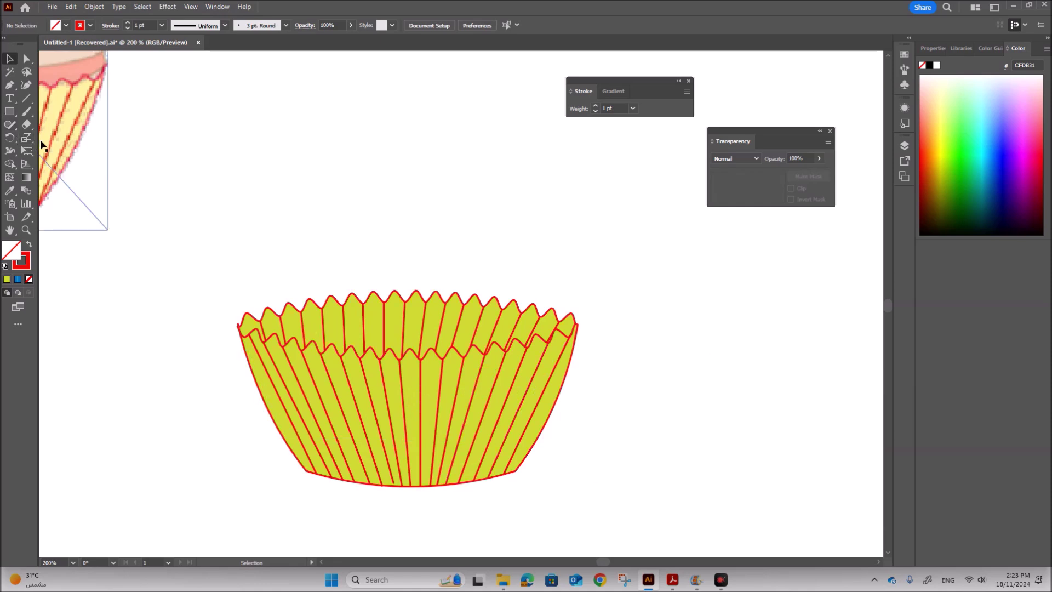
pyautogui.moveTo(63, 131); pyautogui.dragTo(255, 139)
pyautogui.click(672, 579)
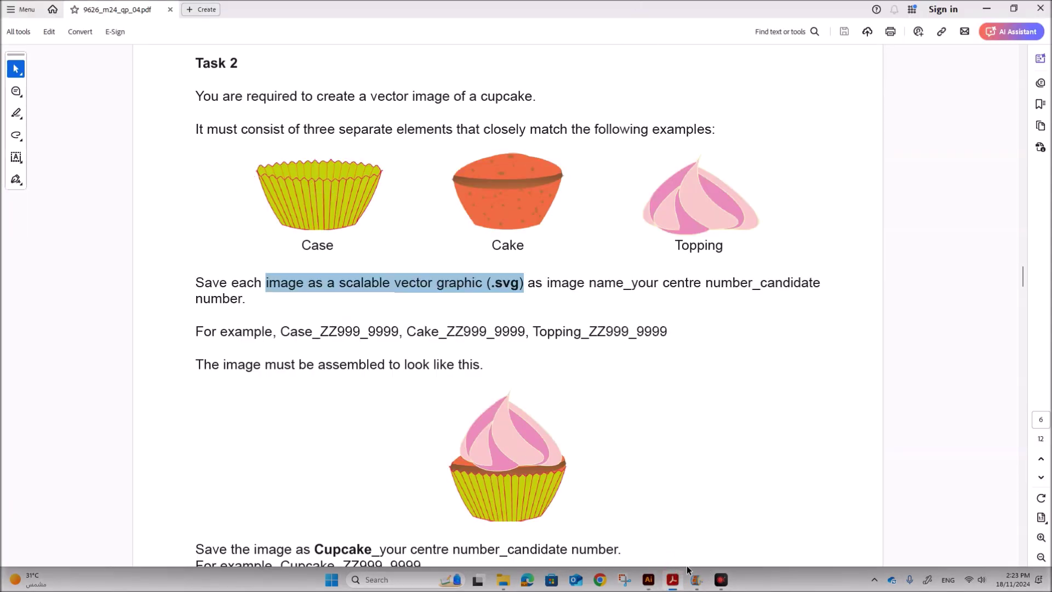
pyautogui.moveTo(699, 582)
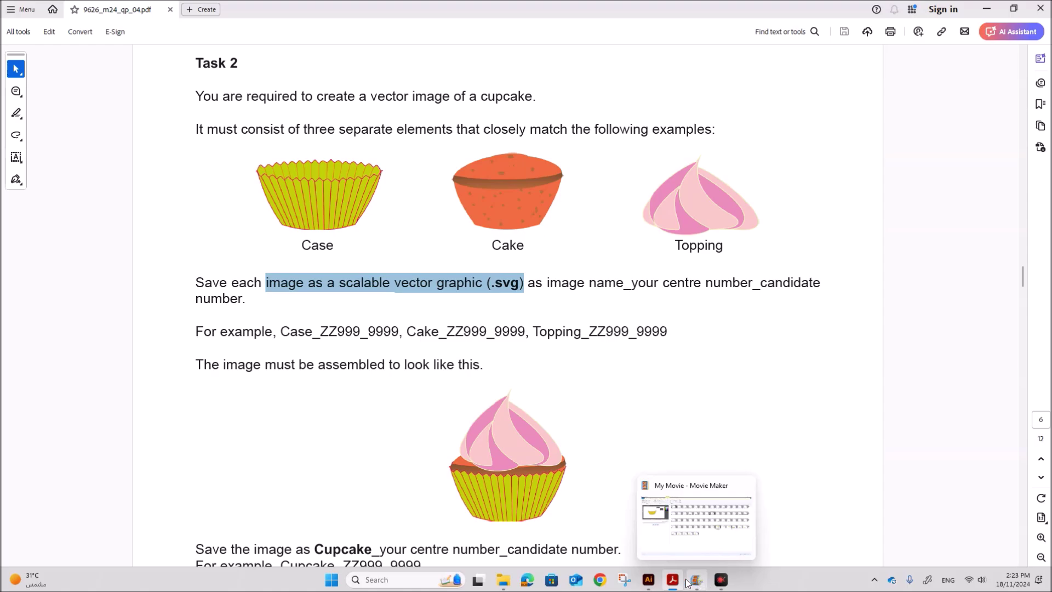
pyautogui.click(647, 578)
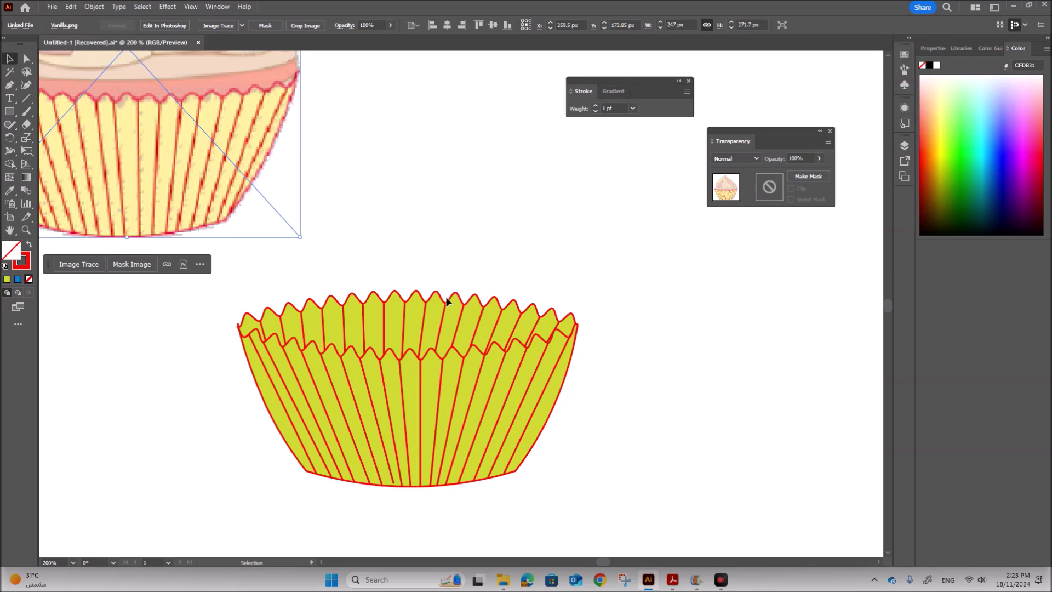
# Step: Duplicate the yellow case and rearrange both cases and the cupcake reference on the canvas
pyautogui.moveTo(467, 262); pyautogui.dragTo(502, 163)
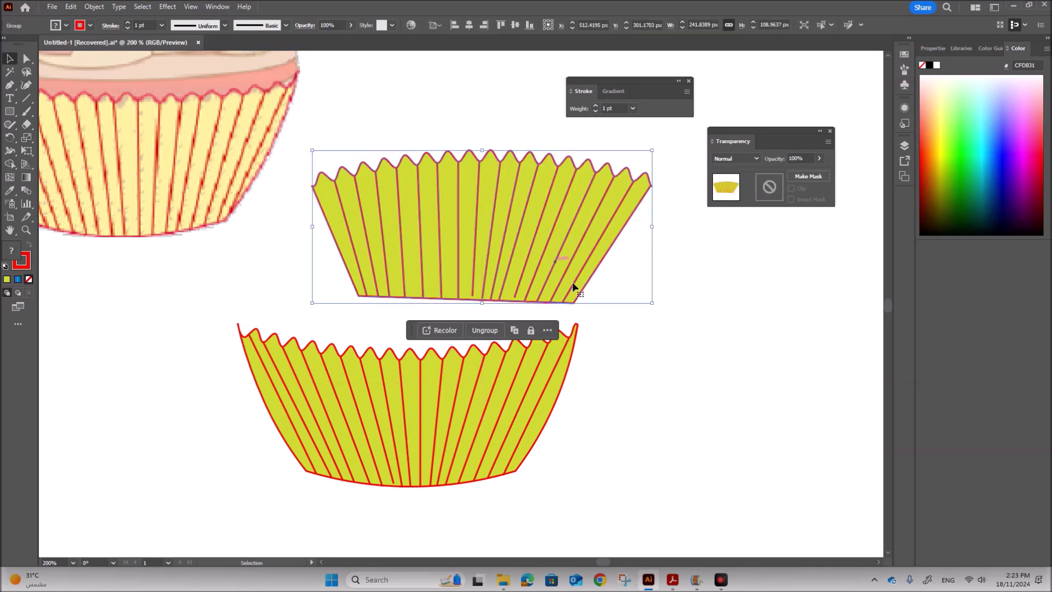
pyautogui.click(702, 358)
pyautogui.moveTo(308, 164); pyautogui.dragTo(329, 192)
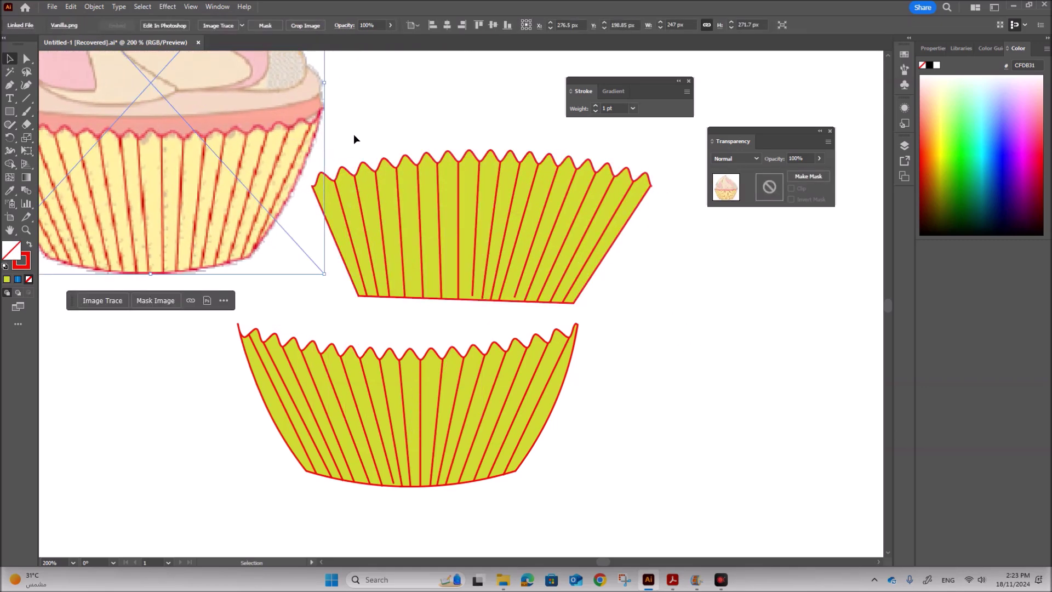
pyautogui.moveTo(580, 289); pyautogui.dragTo(606, 288)
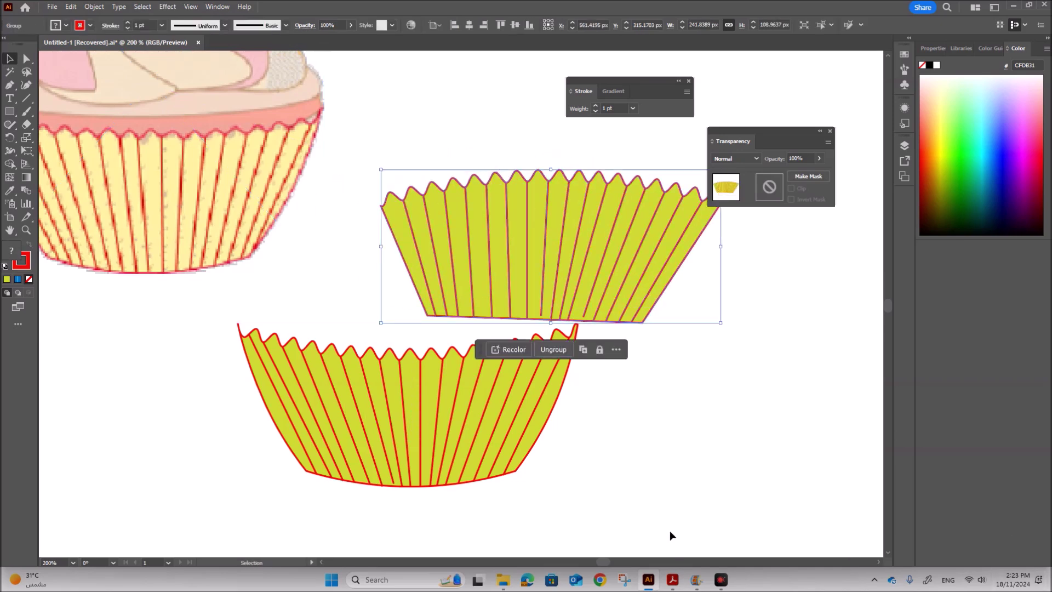
pyautogui.moveTo(451, 440); pyautogui.dragTo(364, 485)
pyautogui.click(531, 340)
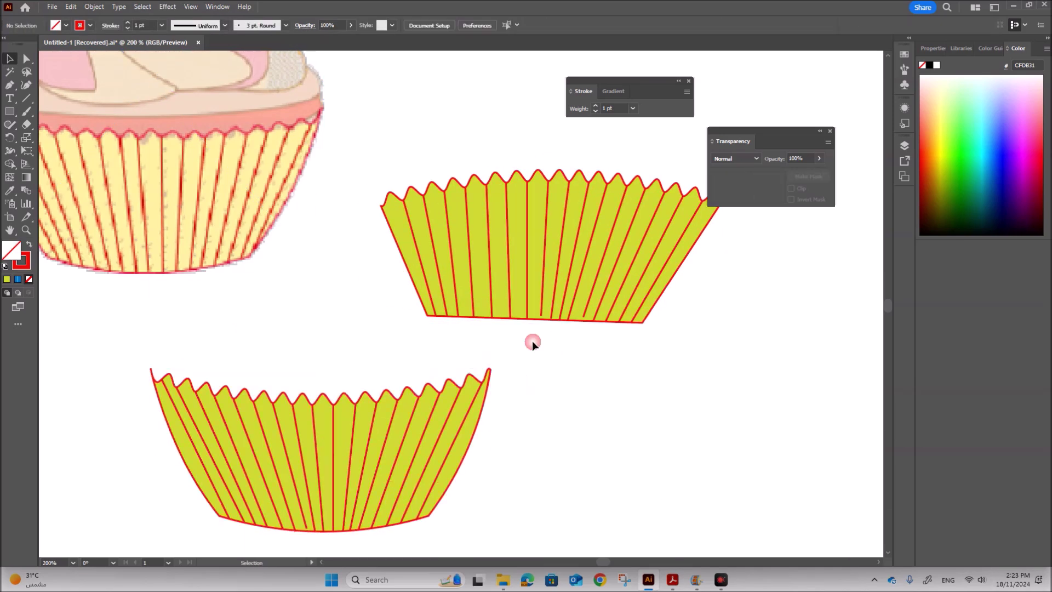
# Step: Ungroup the top yellow case into separate stripes
pyautogui.click(624, 281)
pyautogui.rightClick(599, 269)
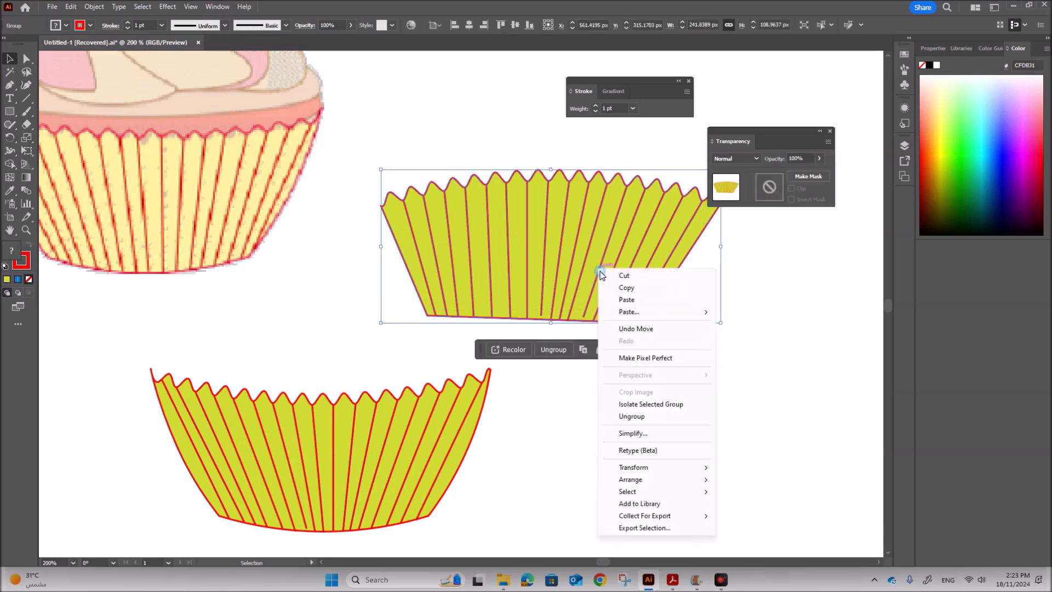
pyautogui.click(630, 416)
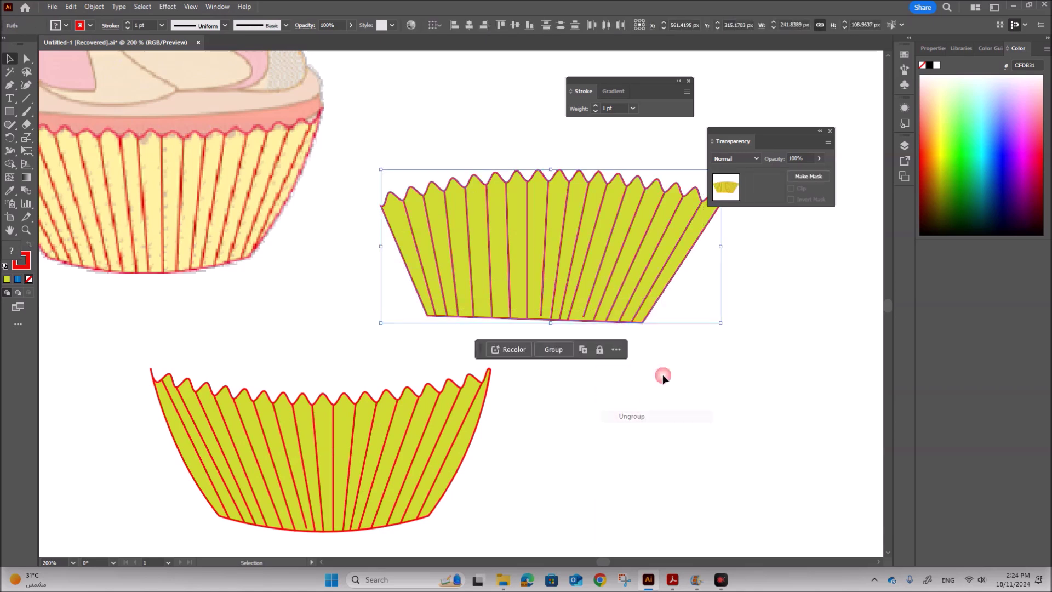
pyautogui.click(724, 354)
# Step: Adjust the bottom anchor points of the right-hand stripes with Direct Selection
pyautogui.click(642, 309)
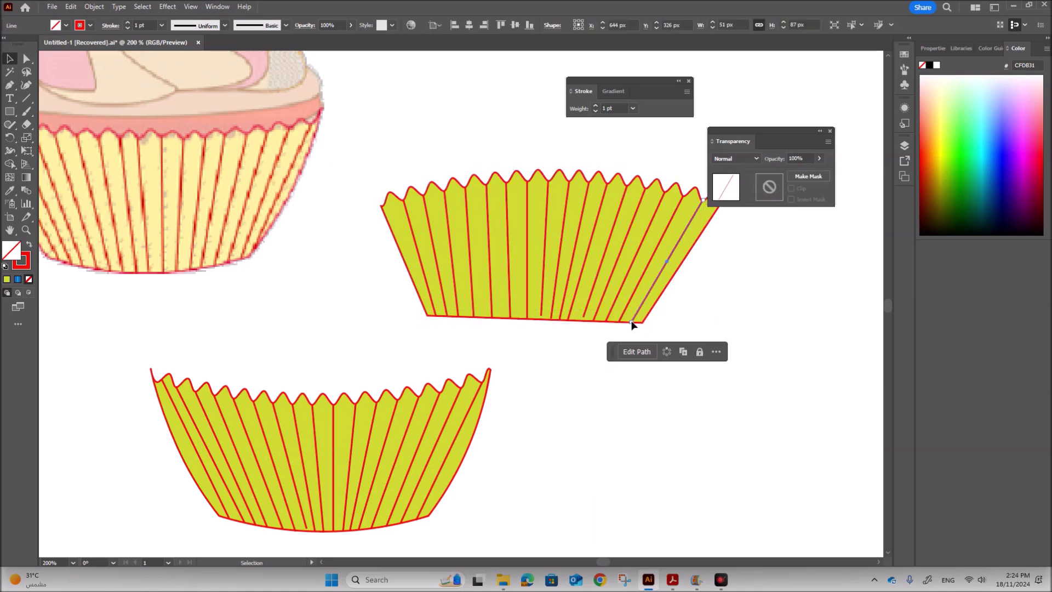
pyautogui.click(26, 58)
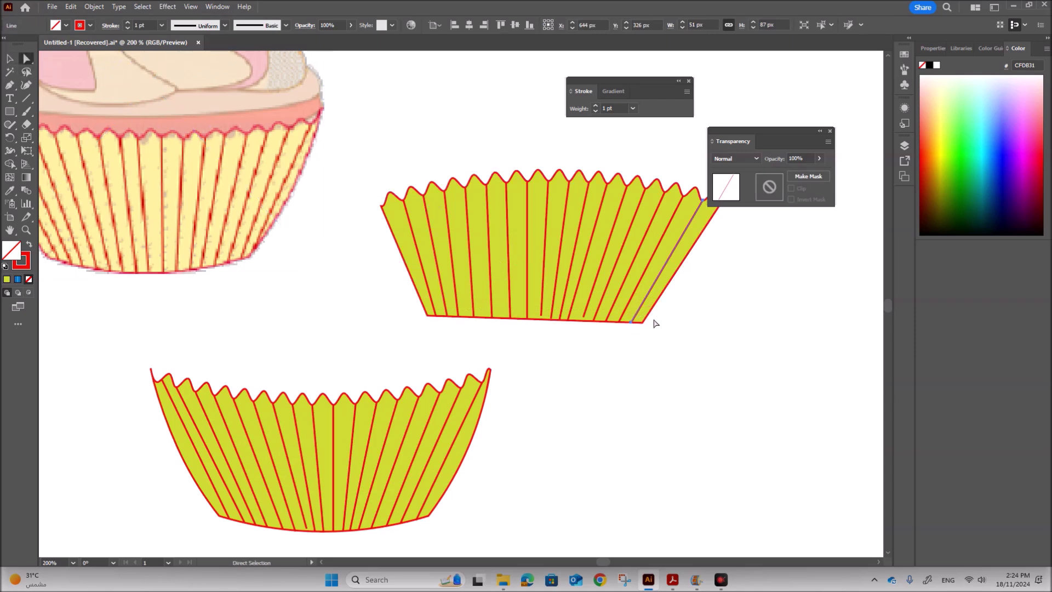
pyautogui.moveTo(631, 323); pyautogui.dragTo(633, 326)
pyautogui.moveTo(620, 324); pyautogui.dragTo(622, 327)
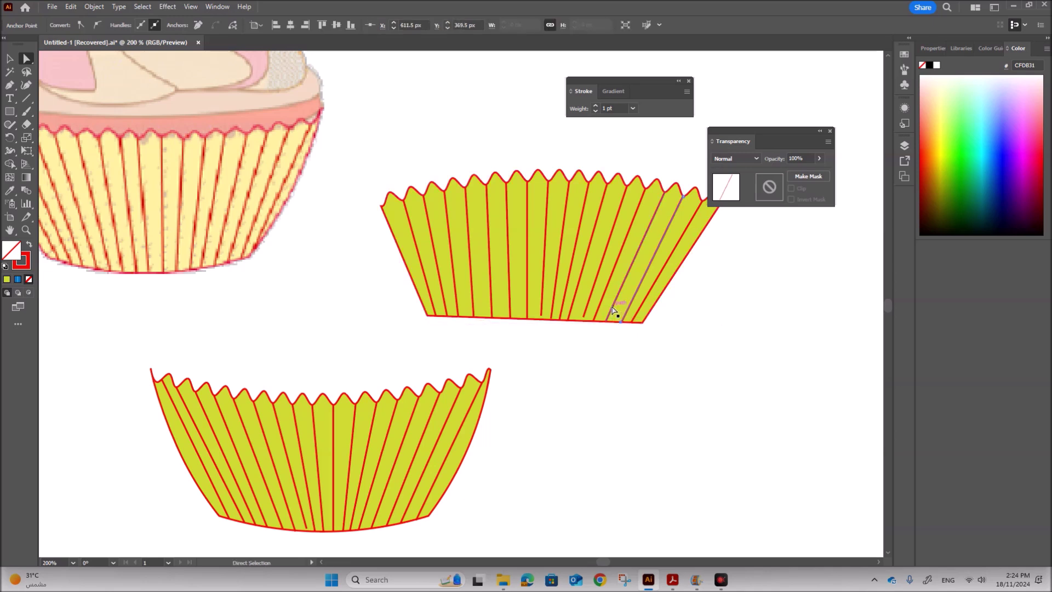
pyautogui.click(613, 311)
pyautogui.moveTo(607, 324); pyautogui.dragTo(611, 326)
# Step: Shift the bottom ends of the stripes further left onto the base
pyautogui.click(594, 315)
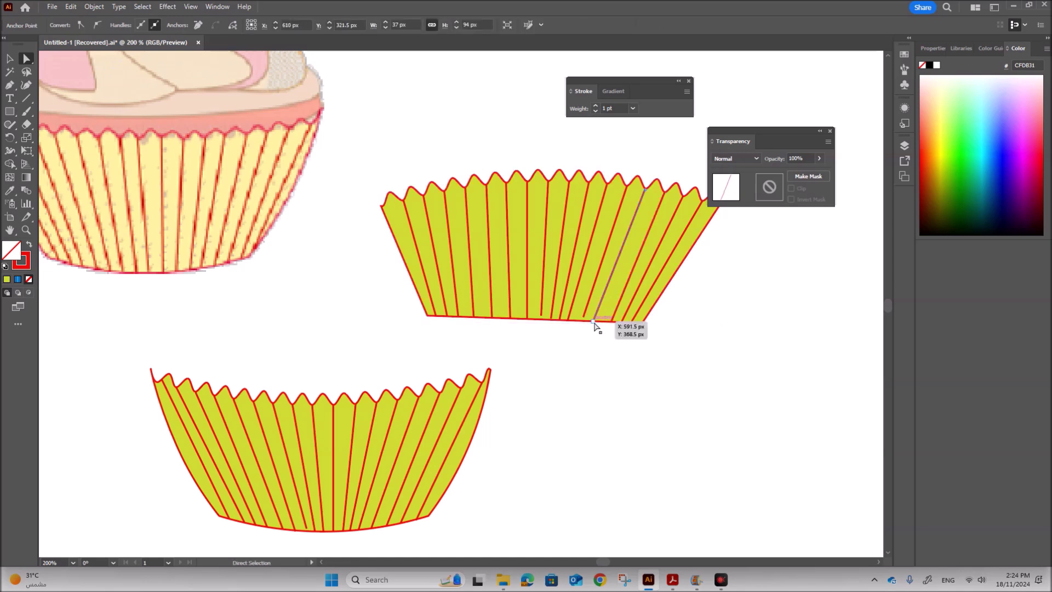
pyautogui.moveTo(593, 321); pyautogui.dragTo(590, 322)
pyautogui.click(586, 311)
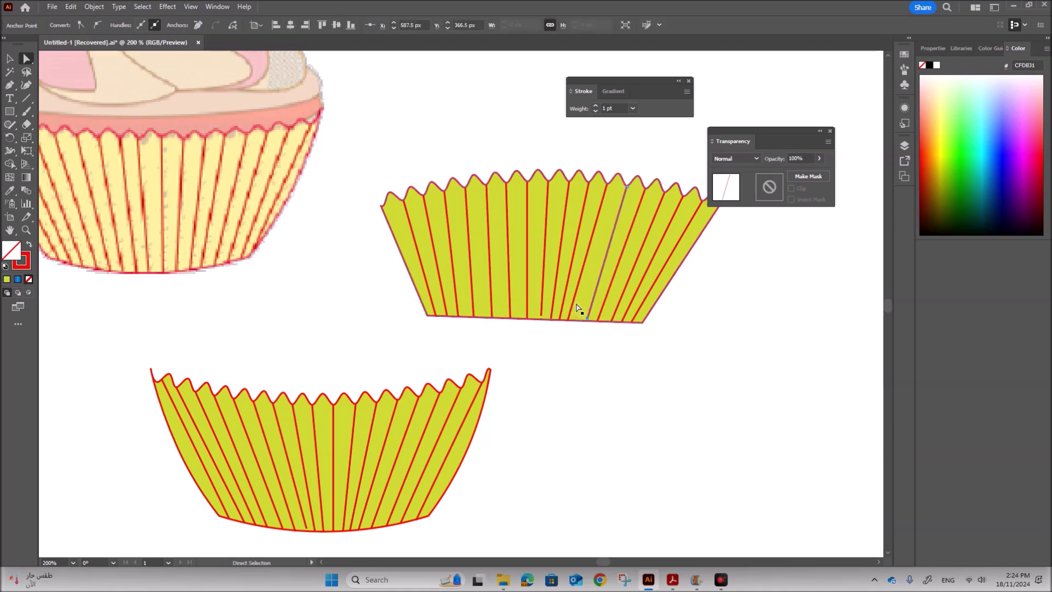
pyautogui.click(572, 307)
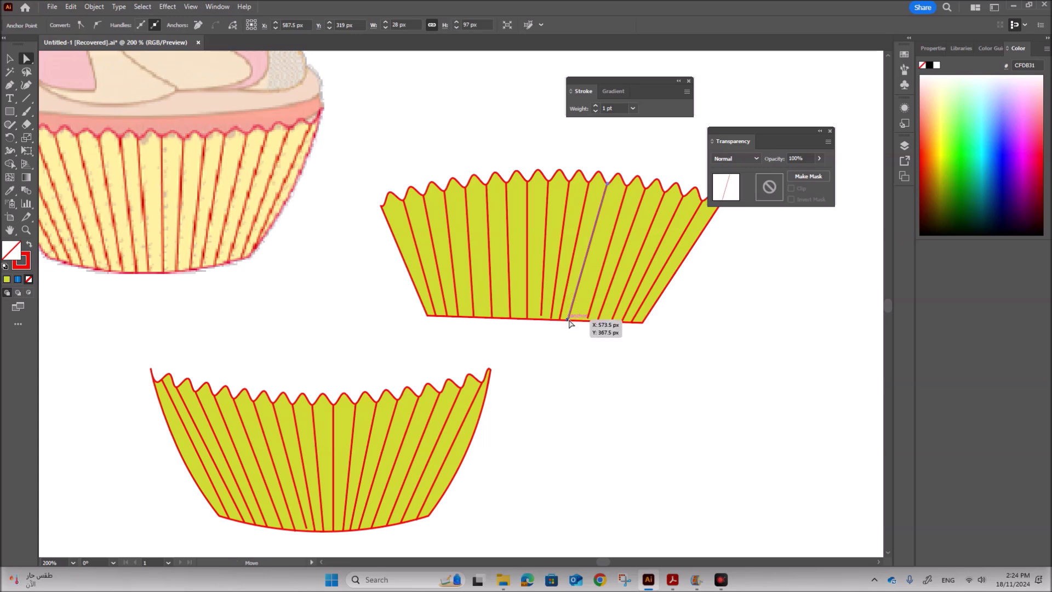
pyautogui.click(570, 318)
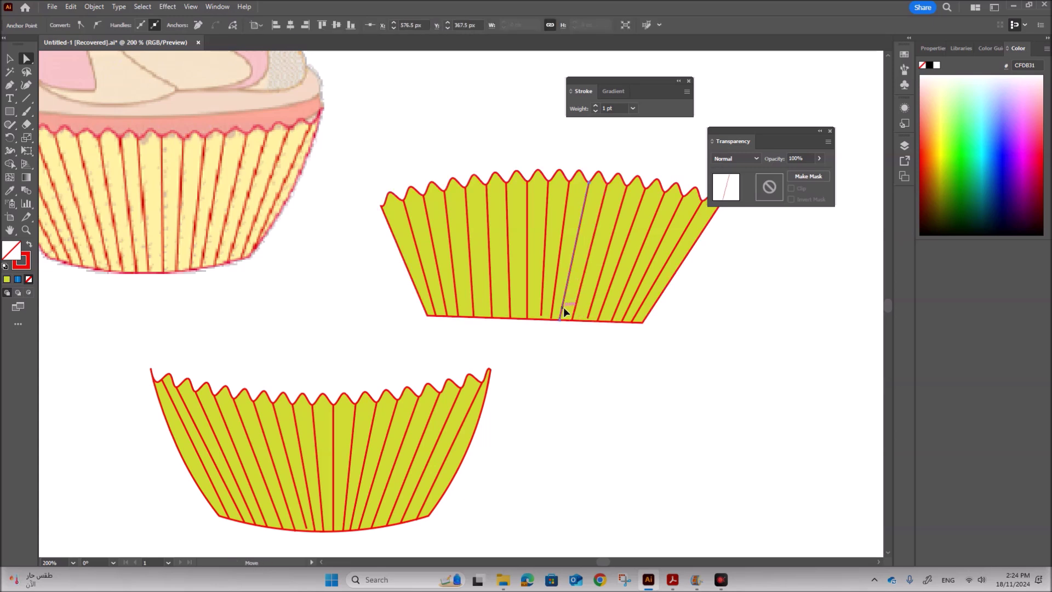
pyautogui.moveTo(563, 308); pyautogui.dragTo(561, 314)
pyautogui.moveTo(563, 318); pyautogui.dragTo(541, 317)
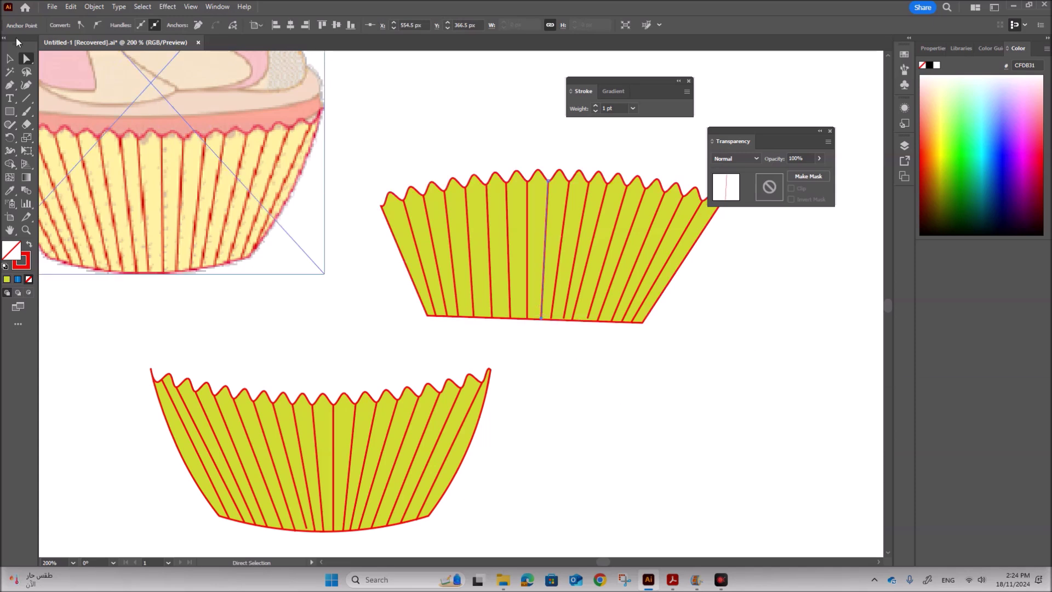
# Step: Regroup the upper case pieces and stack them over the lower case's rim
pyautogui.click(10, 58)
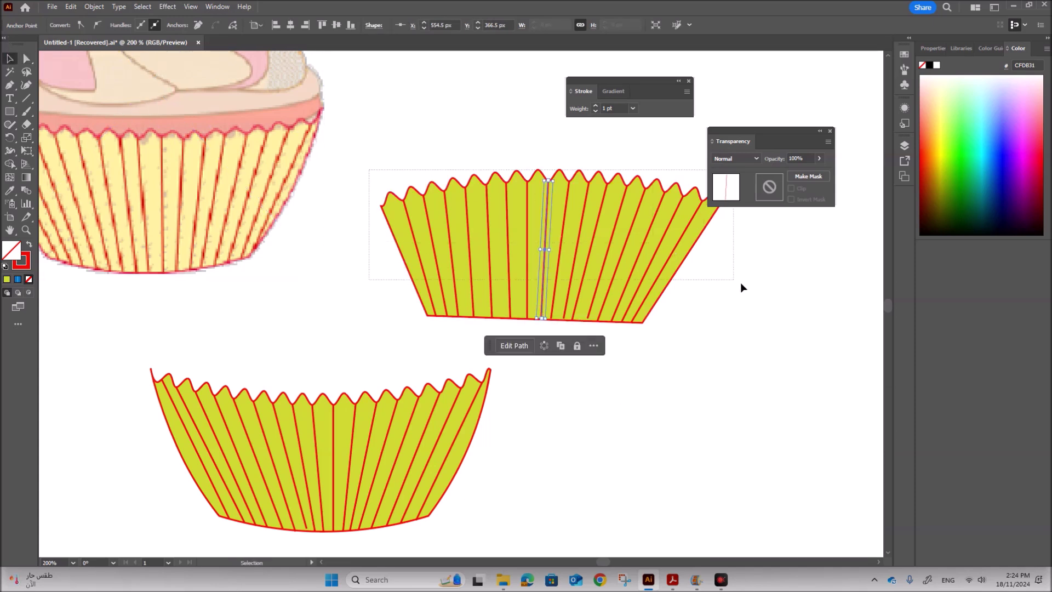
pyautogui.click(578, 271)
pyautogui.rightClick(578, 271)
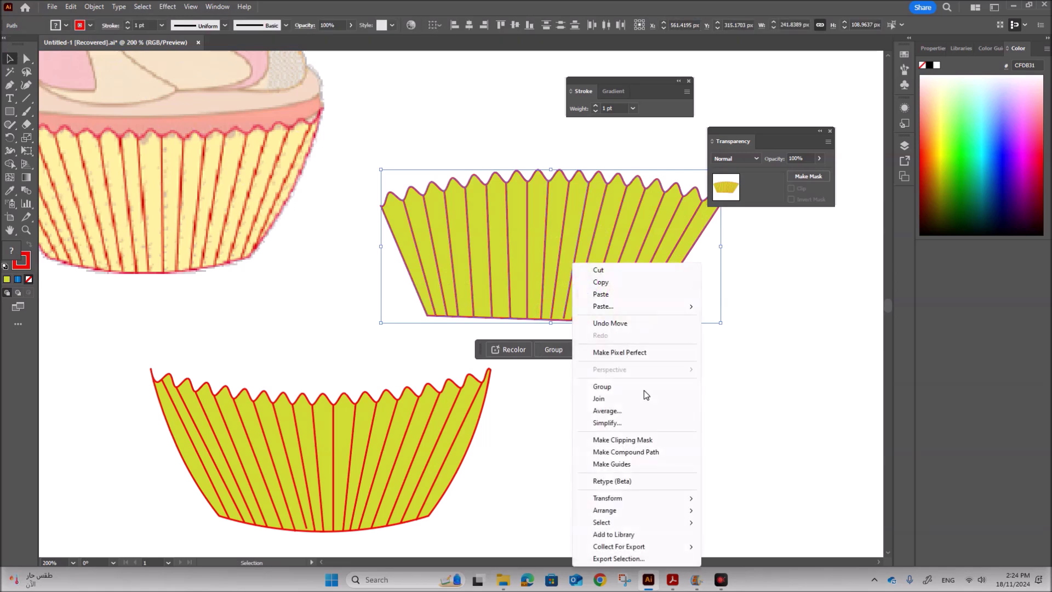
pyautogui.click(617, 384)
pyautogui.click(718, 401)
pyautogui.moveTo(554, 287); pyautogui.dragTo(325, 452)
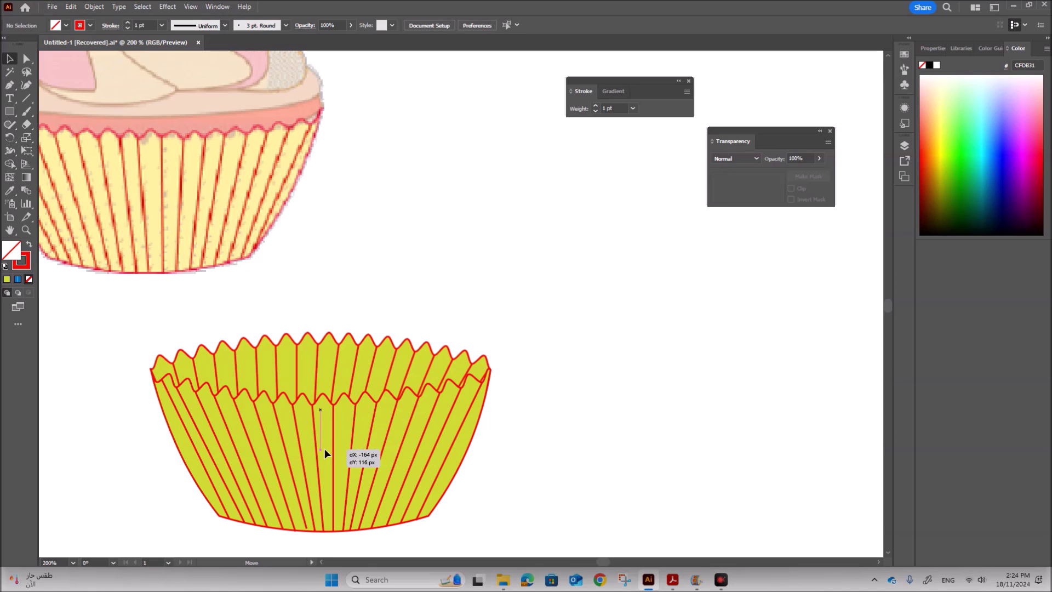
pyautogui.moveTo(325, 449); pyautogui.dragTo(325, 449)
pyautogui.click(587, 360)
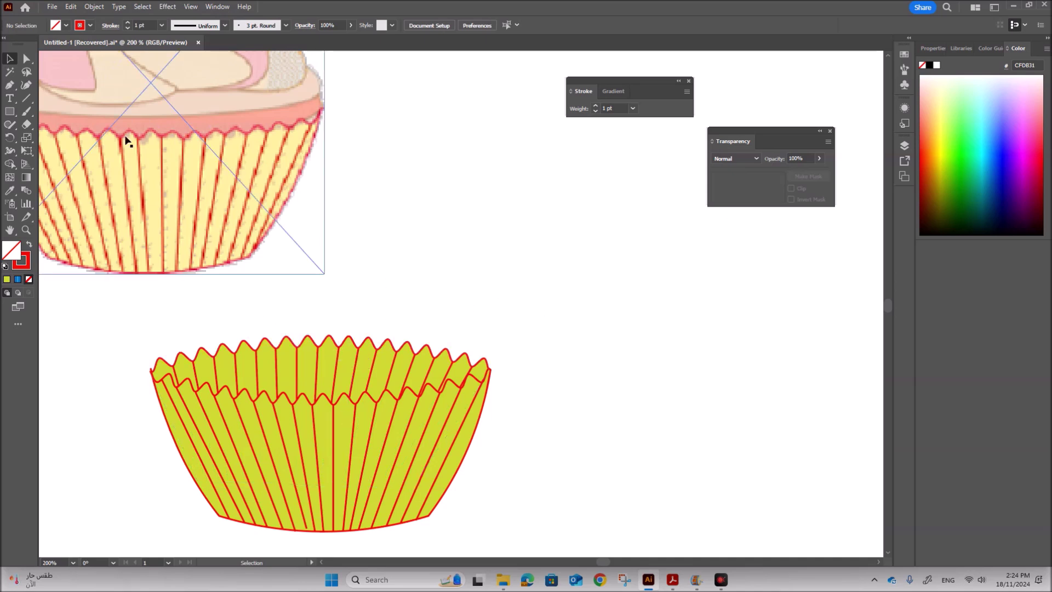
# Step: Create a new 800 × 600 px document
pyautogui.click(50, 7)
pyautogui.click(83, 18)
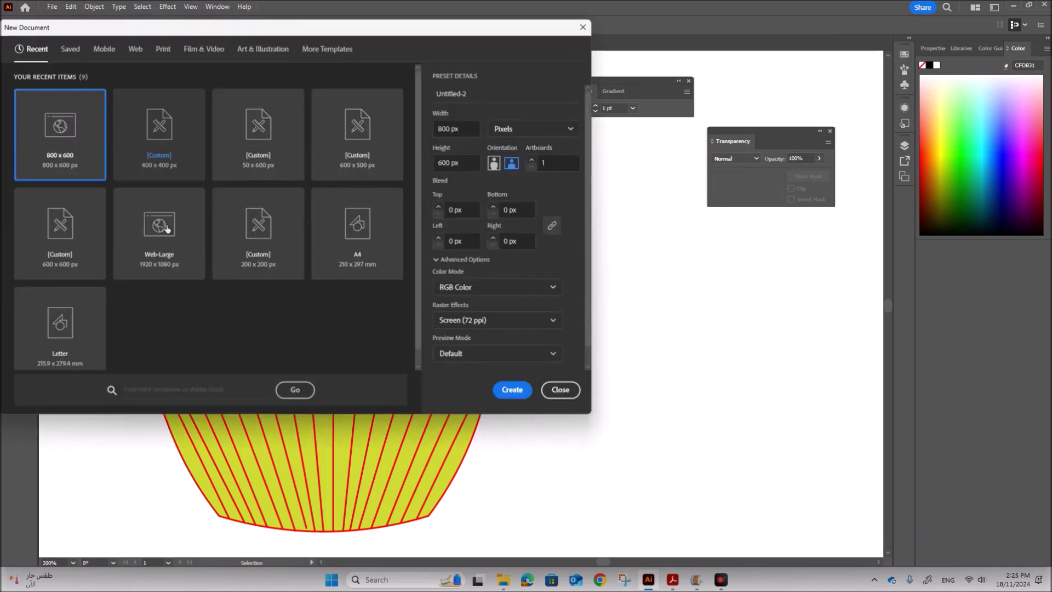
pyautogui.click(513, 391)
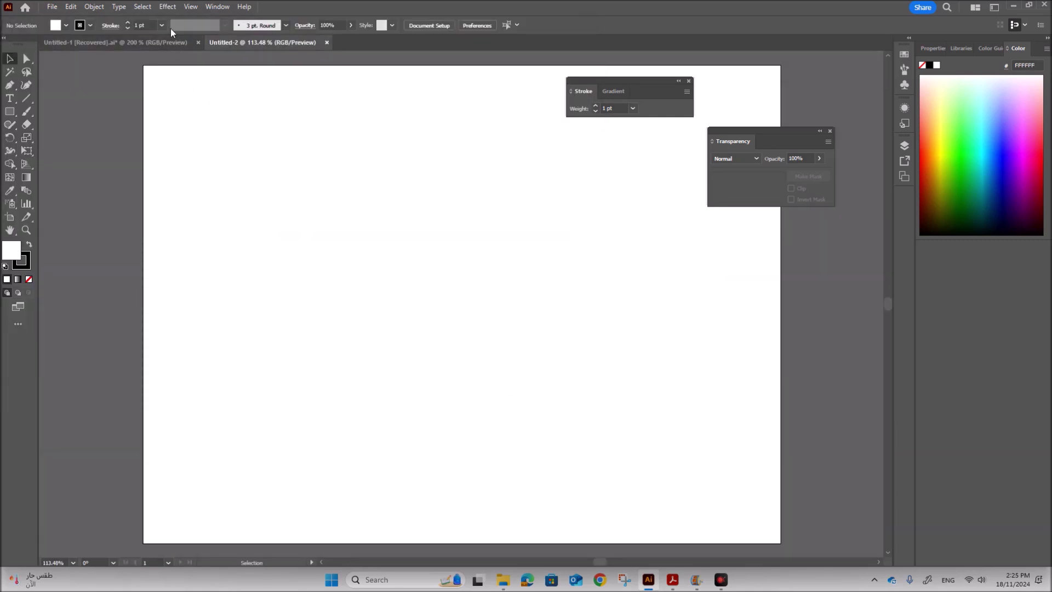
# Step: Copy the yellow case from Untitled-1 and paste it into Untitled-2
pyautogui.click(173, 42)
pyautogui.moveTo(148, 324); pyautogui.dragTo(502, 498)
pyautogui.press('a')
pyautogui.click(241, 42)
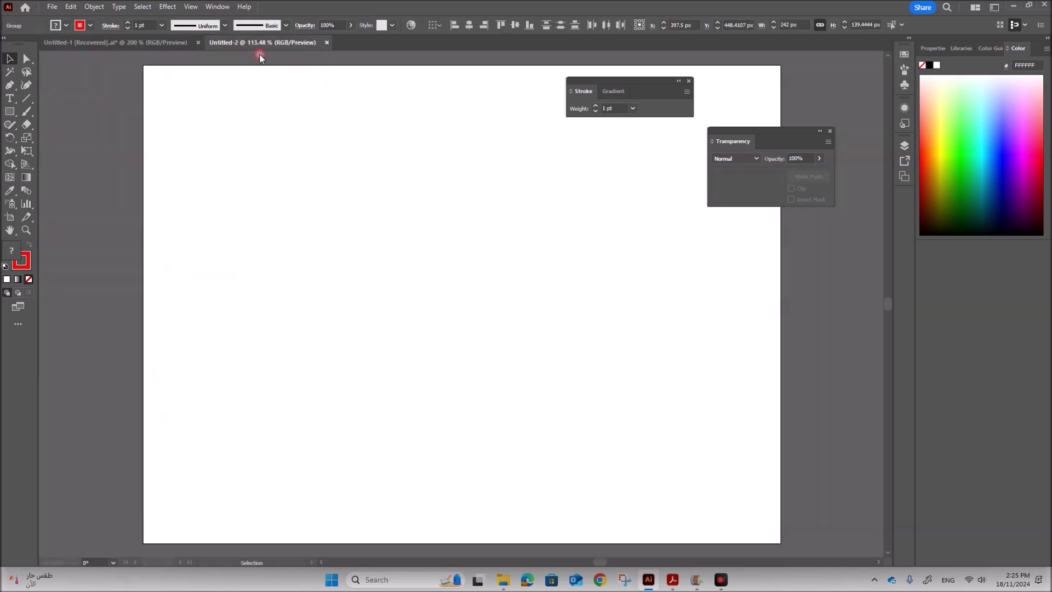
pyautogui.press('v')
pyautogui.hotkey('ctrl', 'v')
pyautogui.click(614, 359)
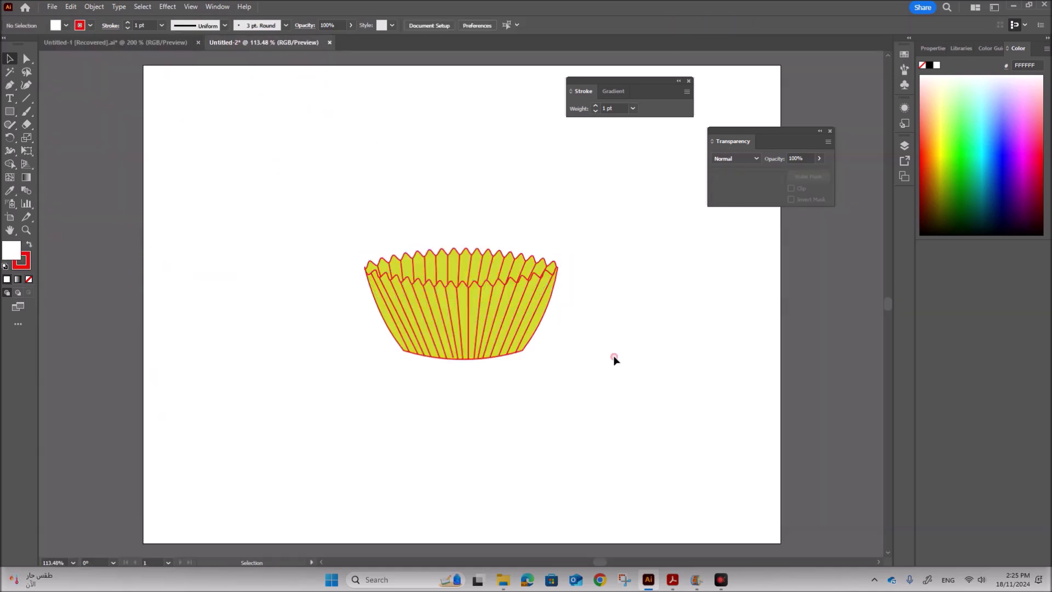
# Step: Select the pasted case pieces and group them
pyautogui.moveTo(330, 228); pyautogui.dragTo(589, 378)
pyautogui.rightClick(450, 302)
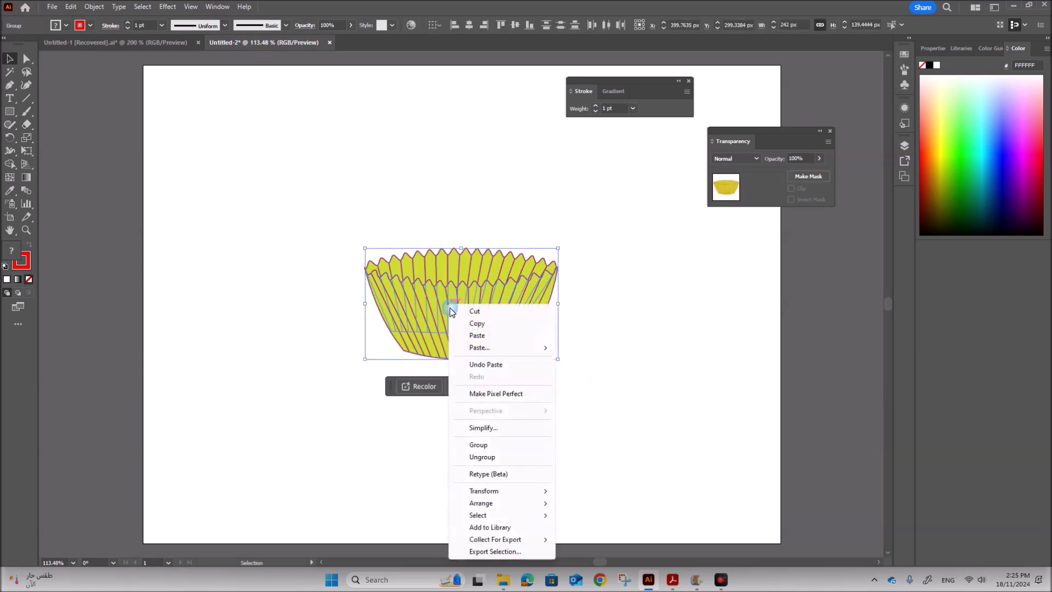
pyautogui.click(487, 445)
pyautogui.click(630, 295)
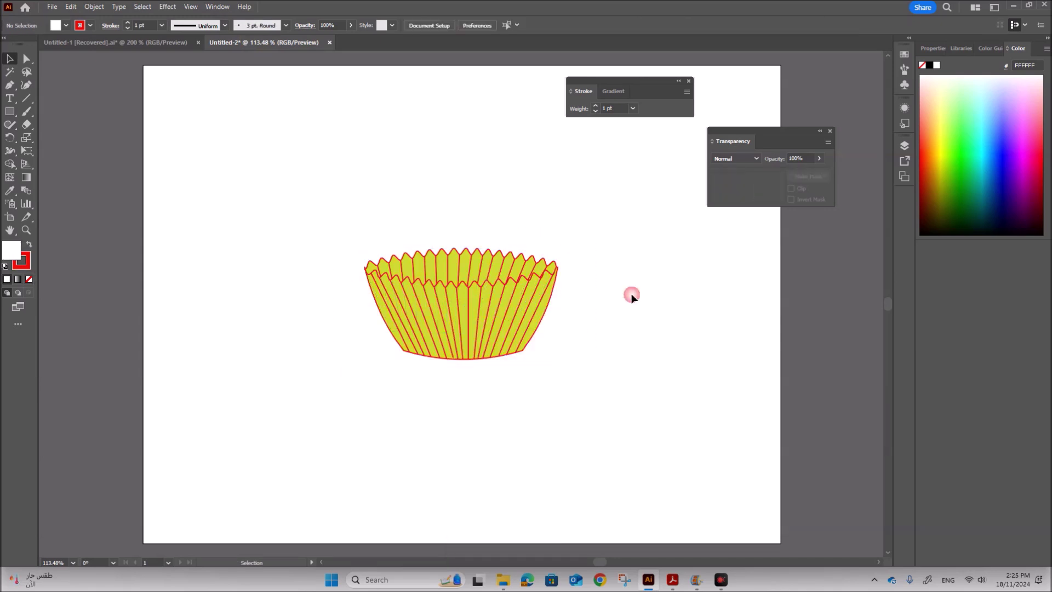
# Step: Highlight the Case_ZZ999_9999 file-name example in the brief, then return to Illustrator
pyautogui.moveTo(670, 585)
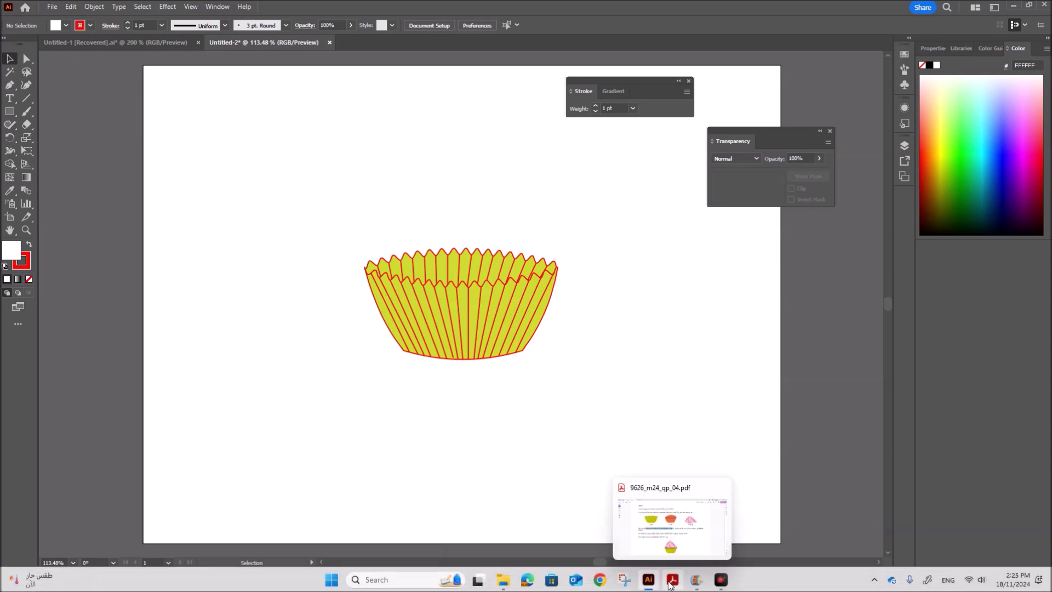
pyautogui.click(672, 584)
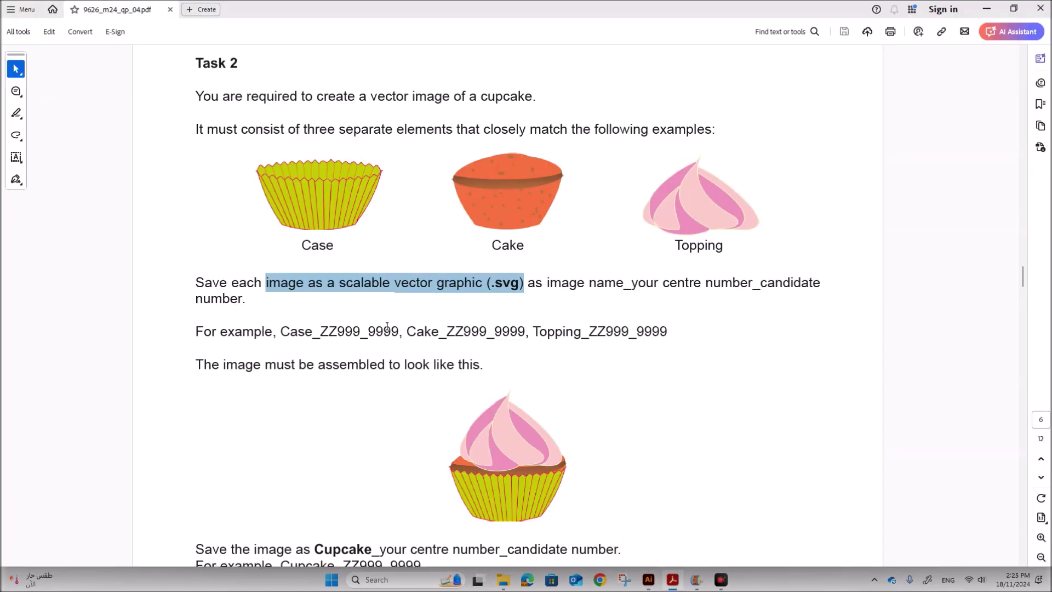
pyautogui.click(424, 300)
pyautogui.moveTo(282, 332); pyautogui.dragTo(398, 333)
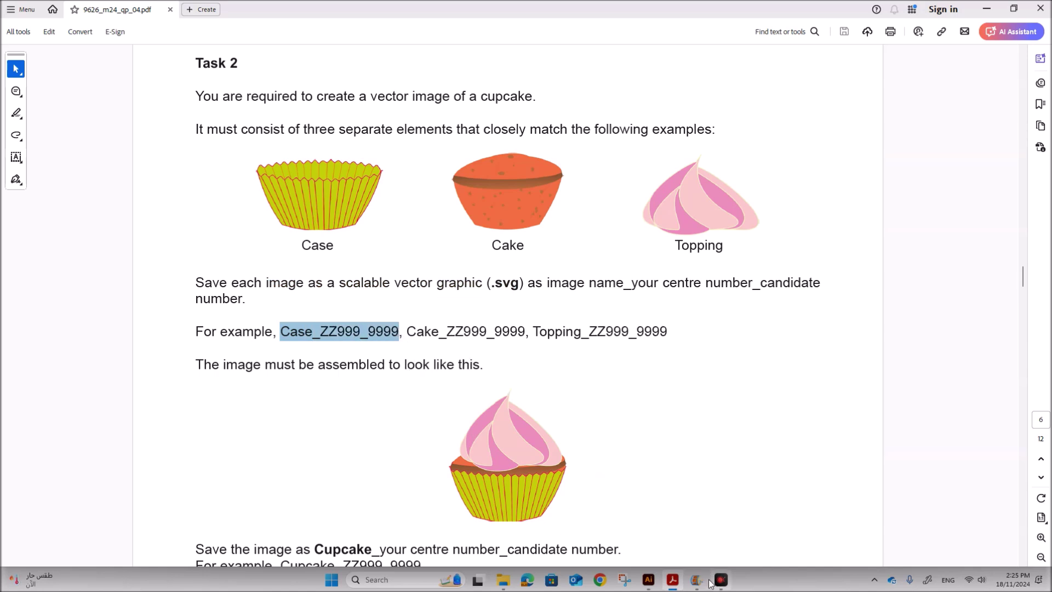
pyautogui.click(648, 580)
pyautogui.click(52, 7)
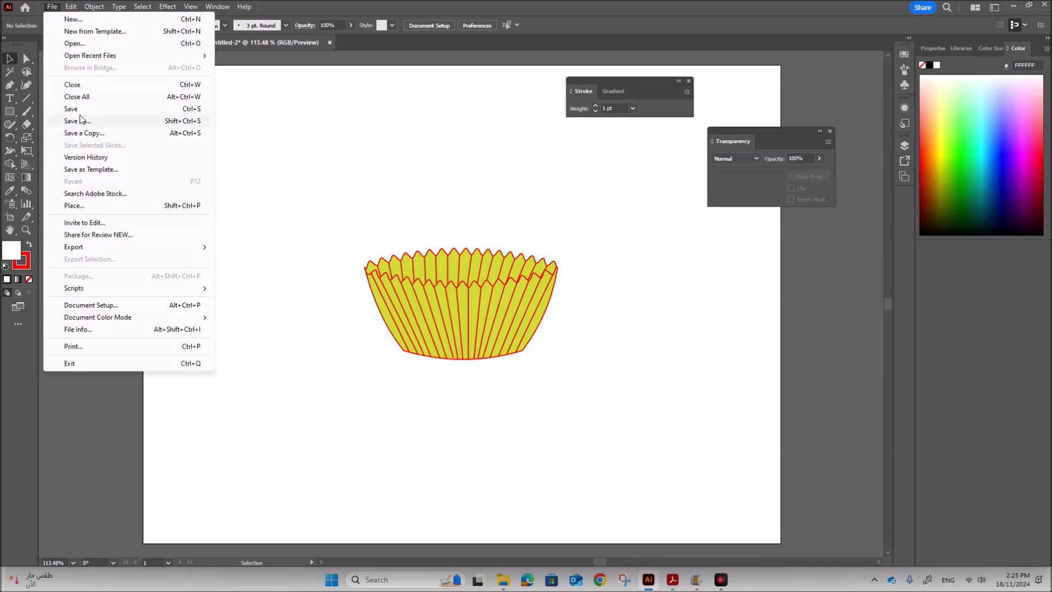
# Step: Start exporting and browse to the March 2024 P4 > Examination folder
pyautogui.moveTo(84, 247)
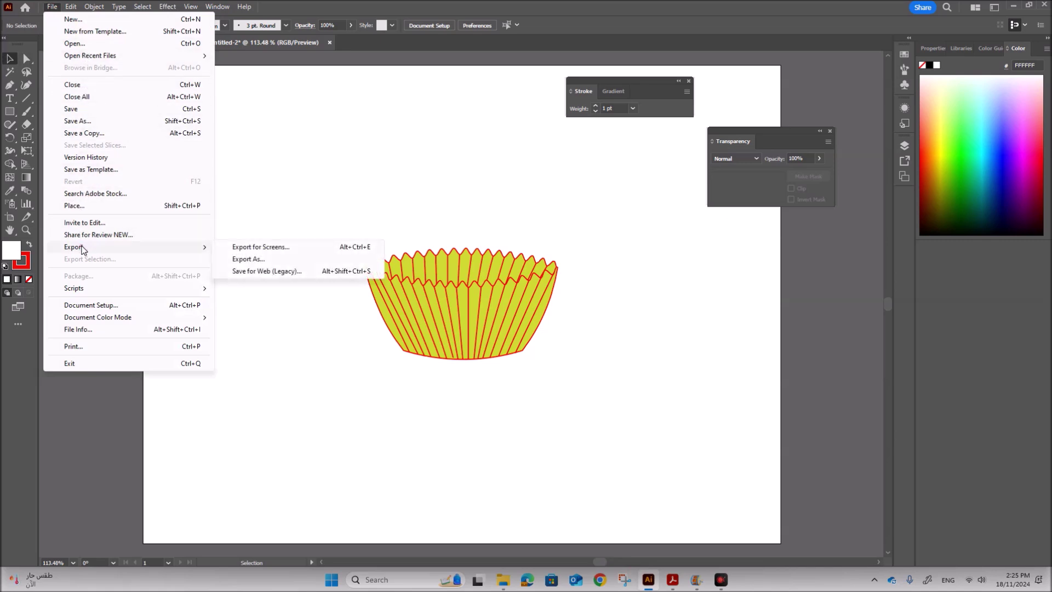
pyautogui.click(247, 259)
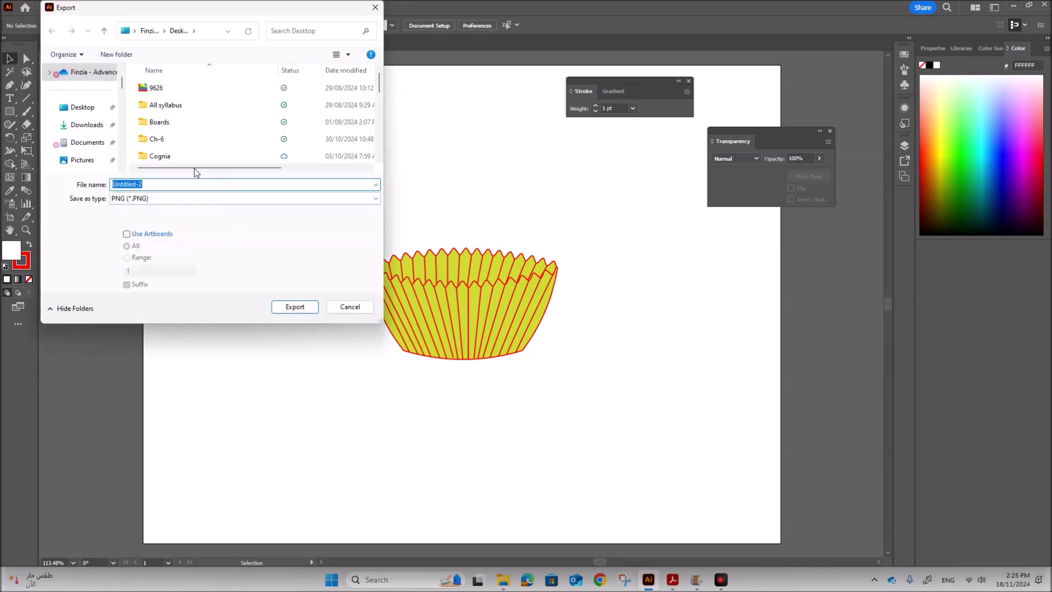
pyautogui.click(151, 118)
pyautogui.scroll(-3, 186, 122)
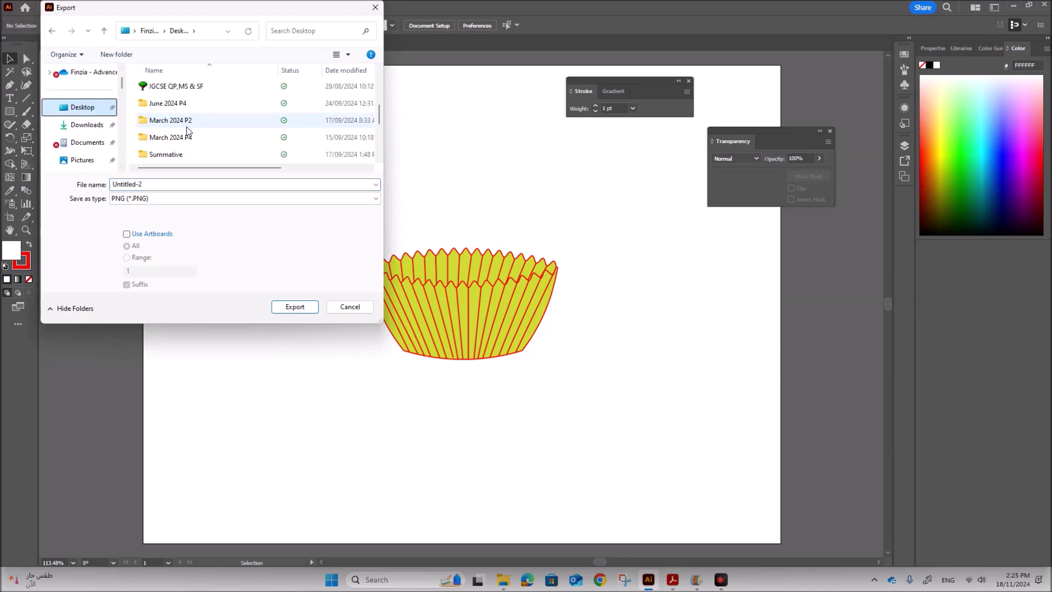
pyautogui.click(186, 138)
pyautogui.doubleClick(185, 138)
pyautogui.doubleClick(150, 89)
# Step: Name the file Case_ plus the centre and candidate numbers, and export it as SVG
pyautogui.doubleClick(148, 204)
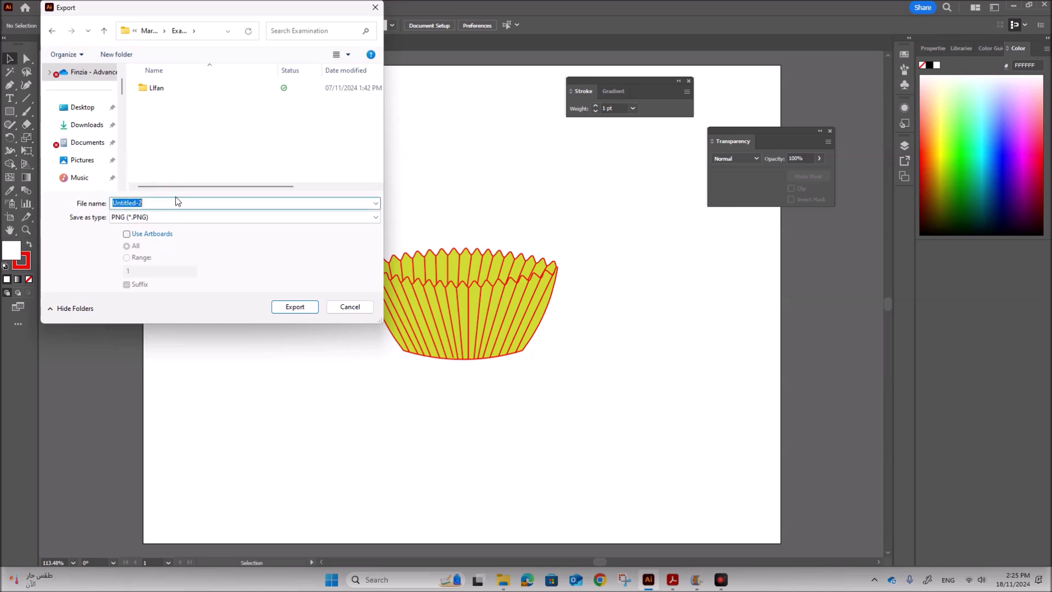
pyautogui.write('Case')
pyautogui.write('_ZZ123_1234')
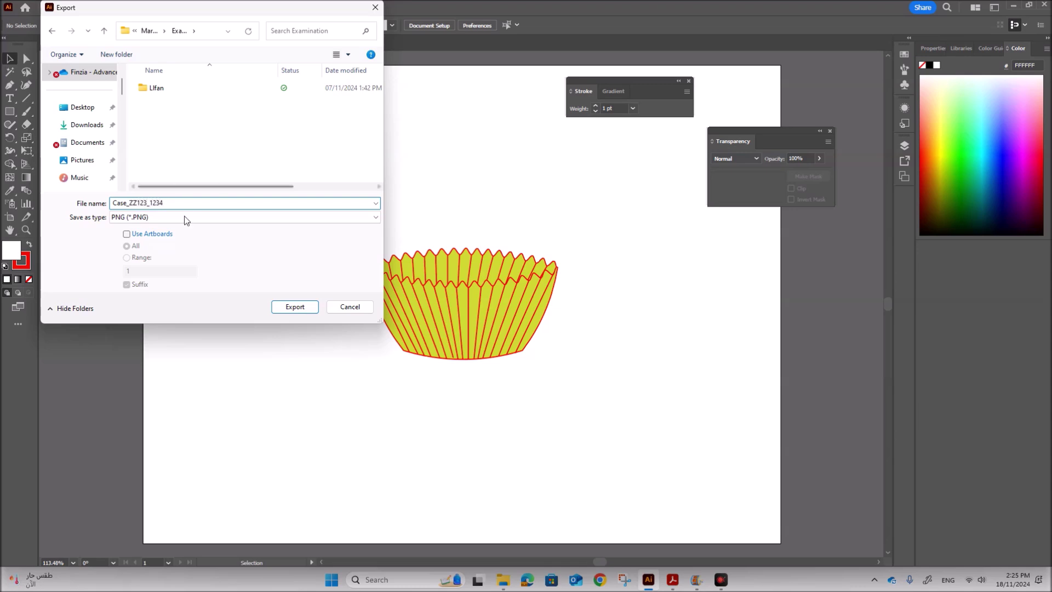
pyautogui.click(183, 219)
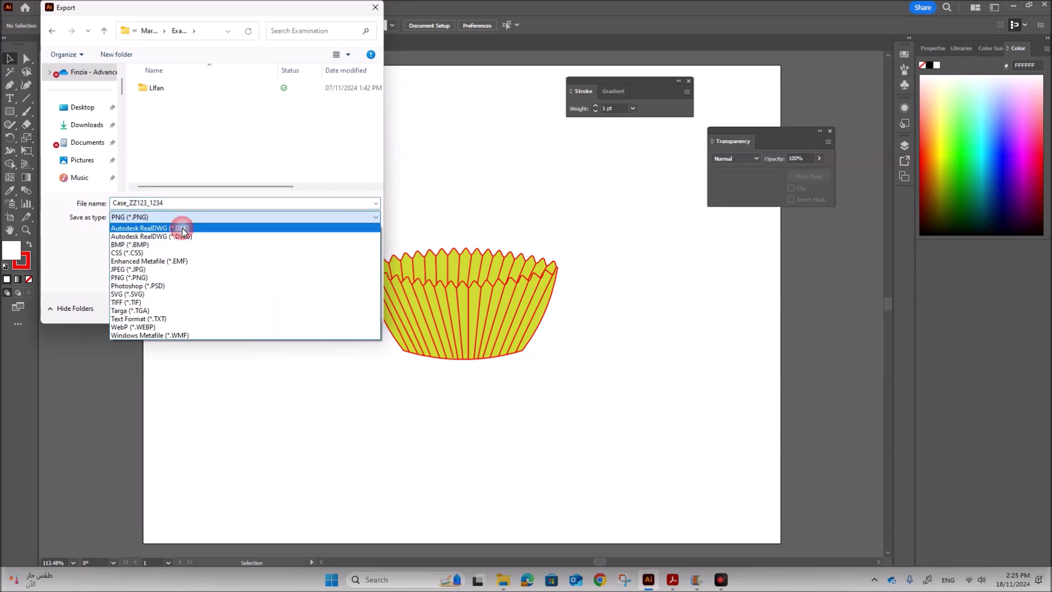
pyautogui.click(152, 294)
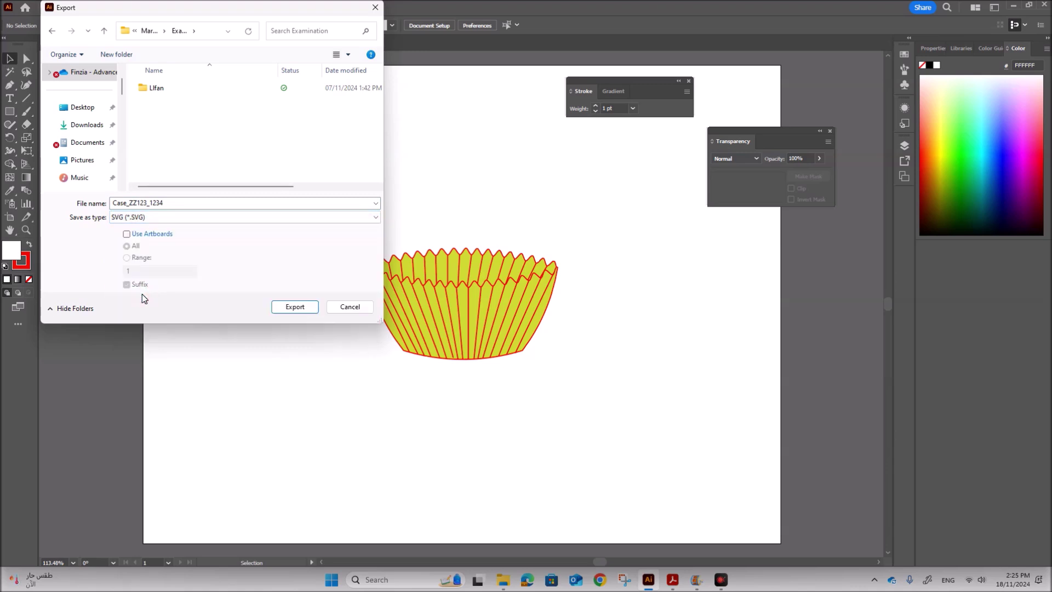
pyautogui.click(295, 306)
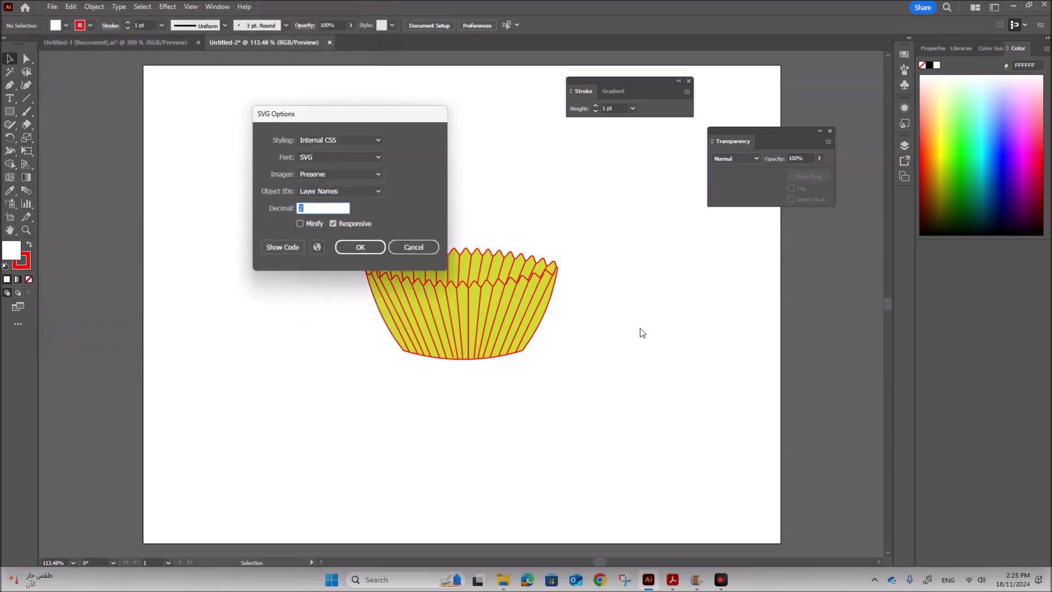
pyautogui.click(360, 247)
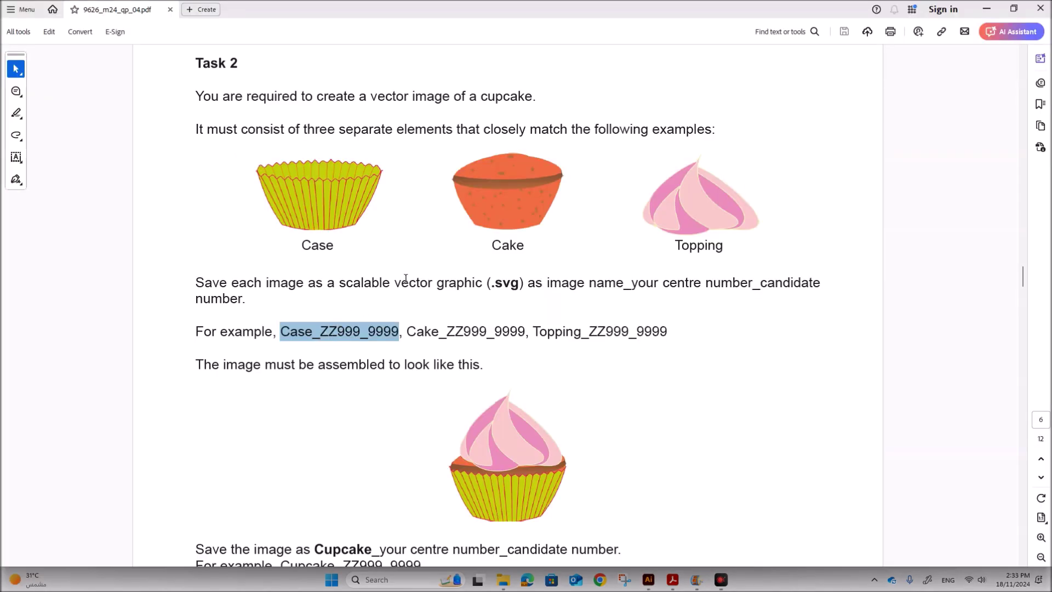
# Step: Clear the selection in the Task 2 text and bring the Illustrator cupcake drawing back
pyautogui.click(407, 281)
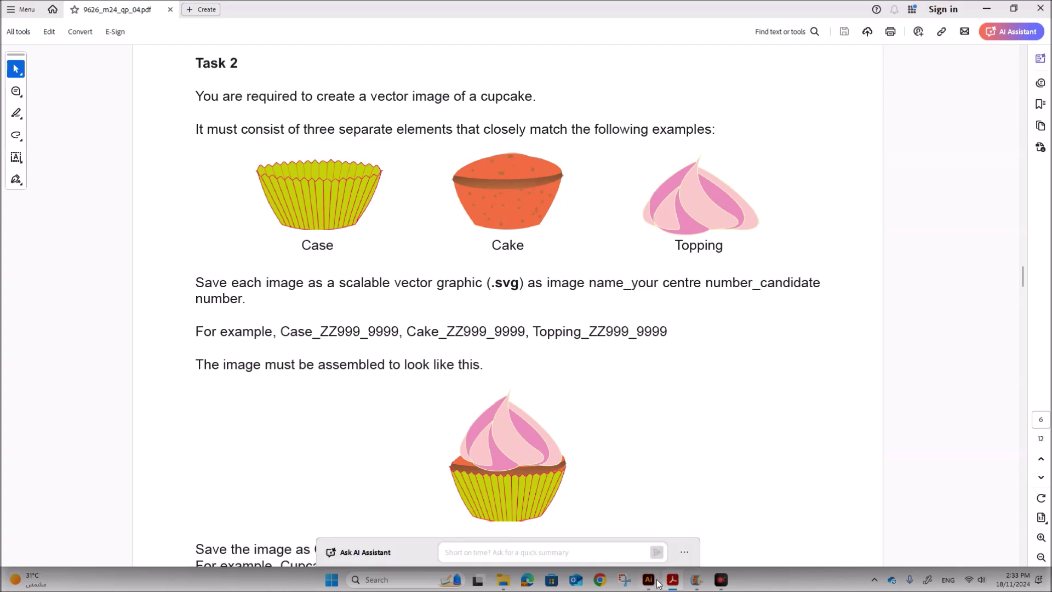
pyautogui.click(650, 581)
pyautogui.click(9, 88)
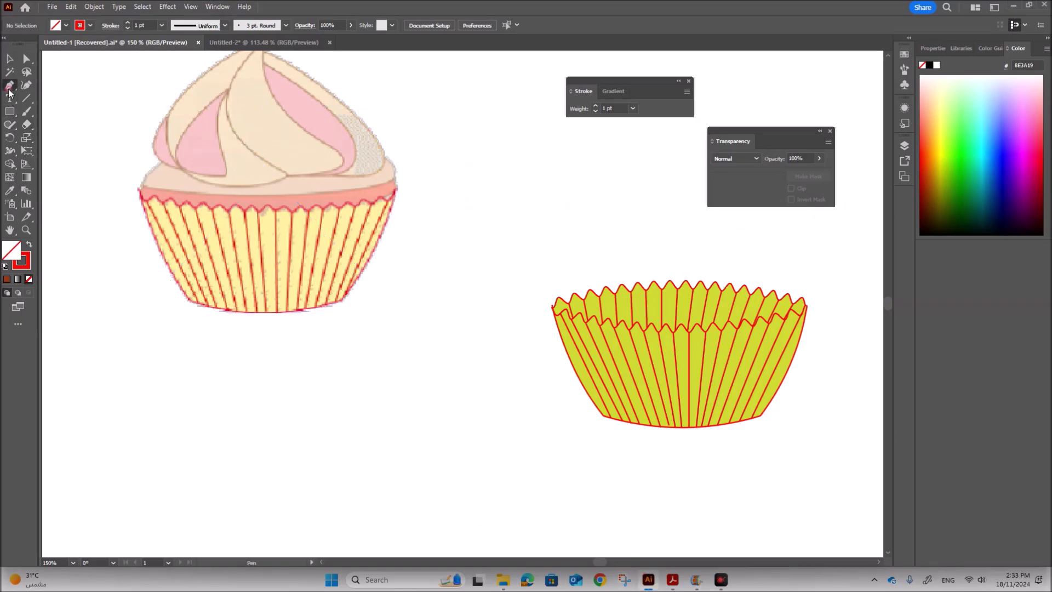
# Step: Draw a closed four-corner Pen outline over the reference cake
pyautogui.click(147, 195)
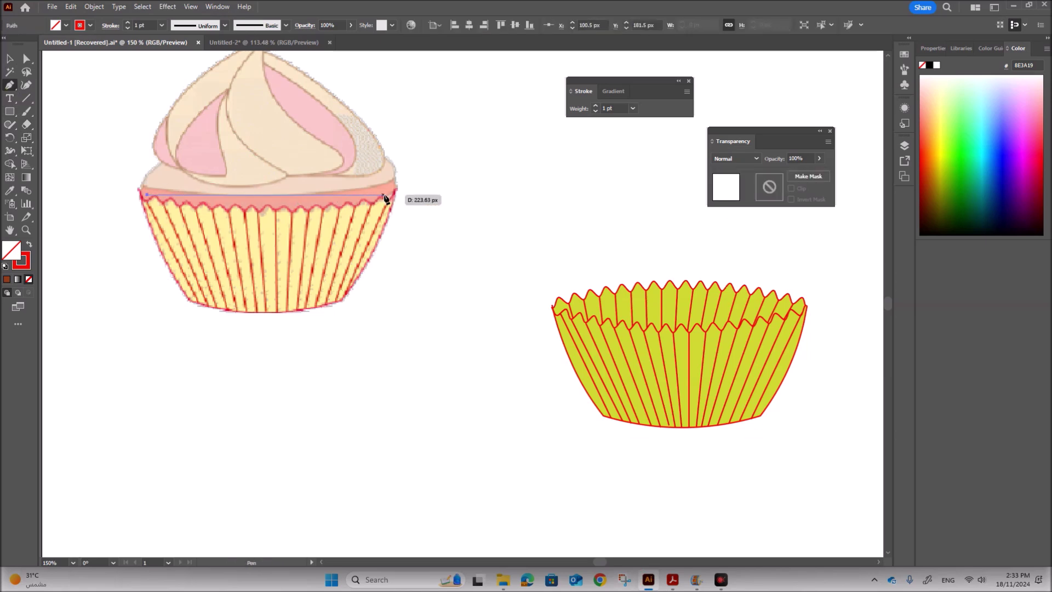
pyautogui.click(385, 195)
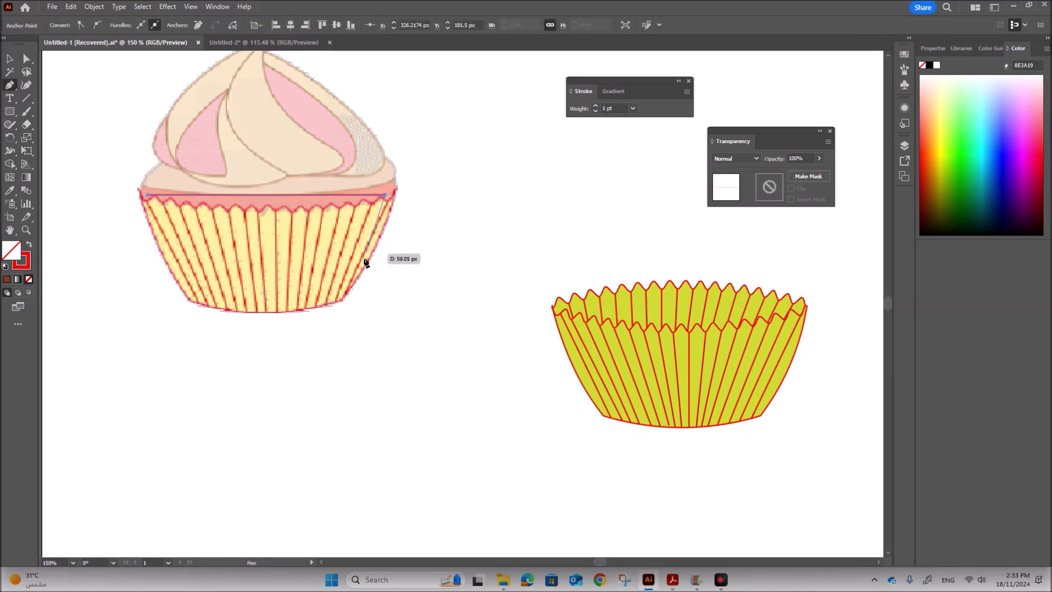
pyautogui.click(340, 293)
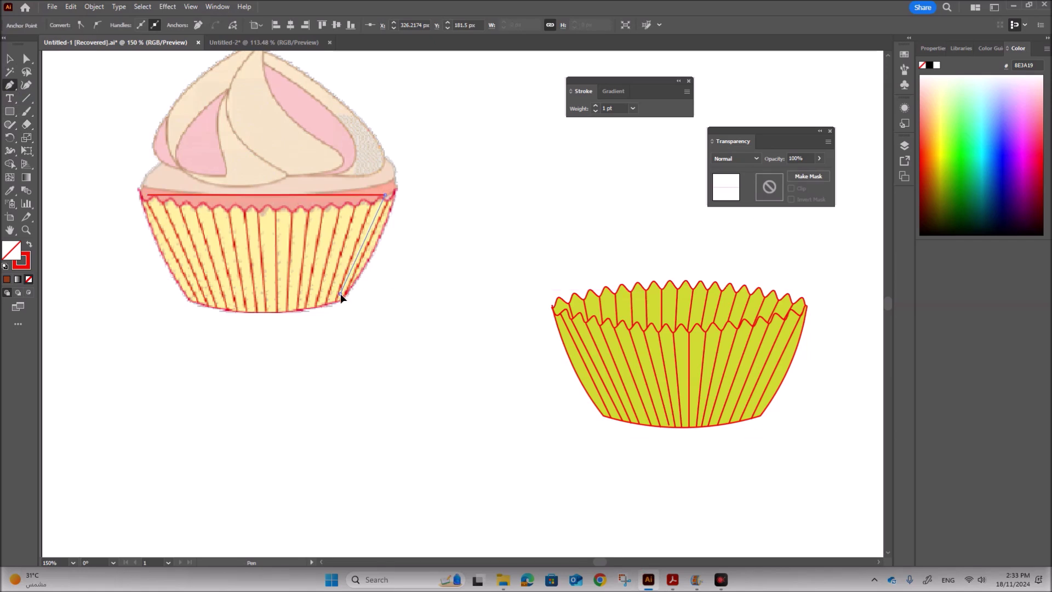
pyautogui.click(193, 293)
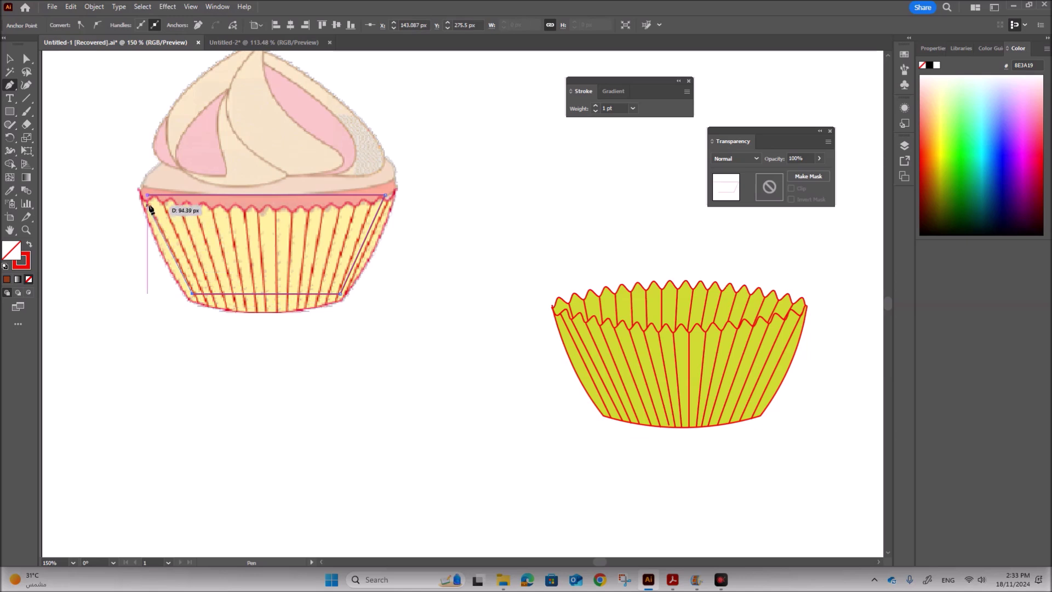
pyautogui.click(148, 195)
# Step: Arch the outline's top edge with the Curvature tool and nudge it into place over the cake
pyautogui.click(9, 59)
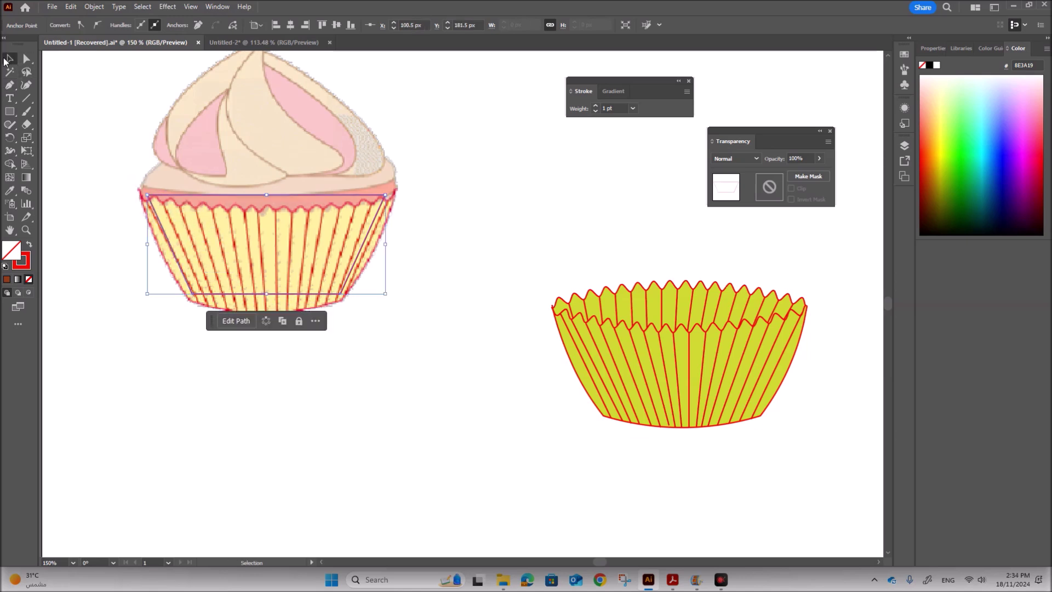
pyautogui.keyDown('shift'); pyautogui.click(200, 198); pyautogui.keyUp('shift')
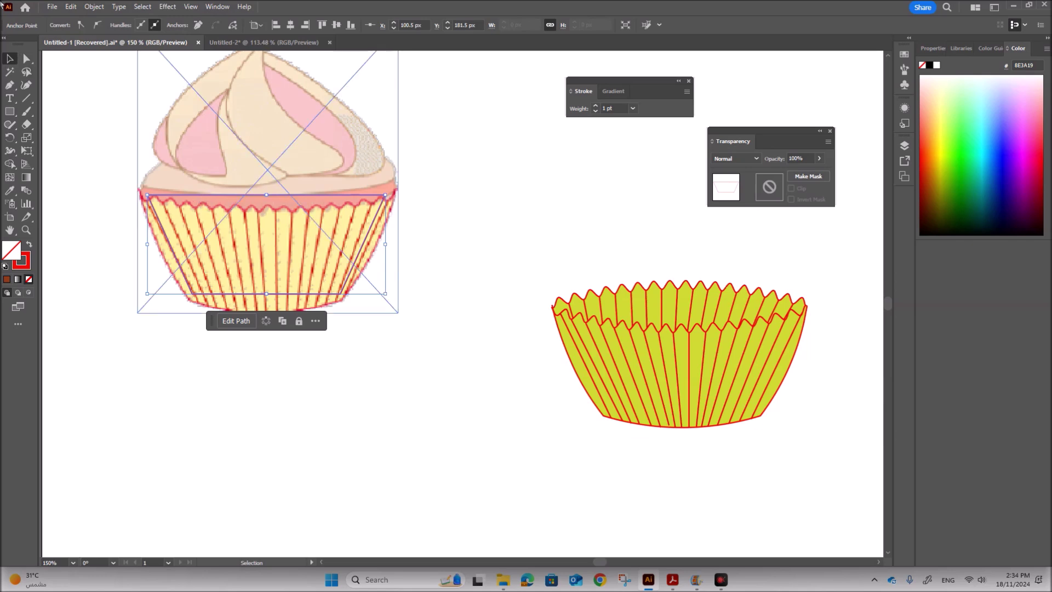
pyautogui.click(26, 86)
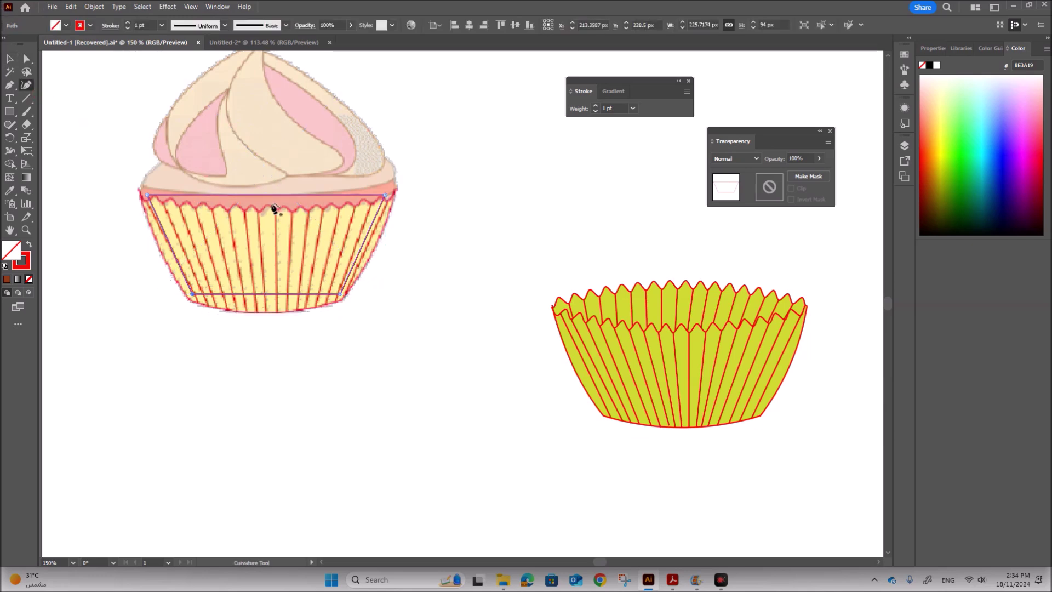
pyautogui.moveTo(269, 194); pyautogui.dragTo(285, 146)
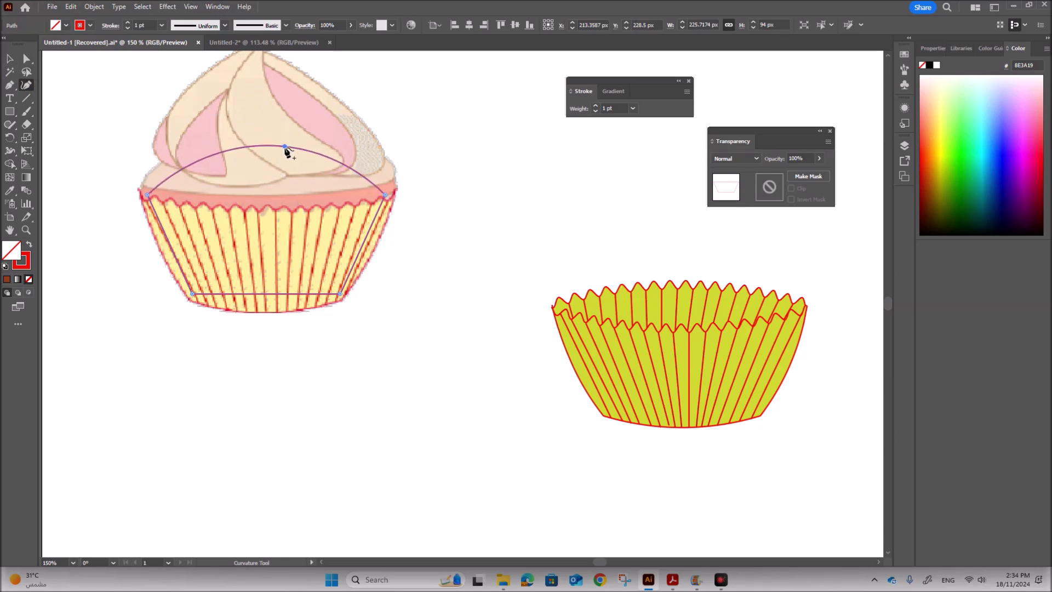
pyautogui.press('v')
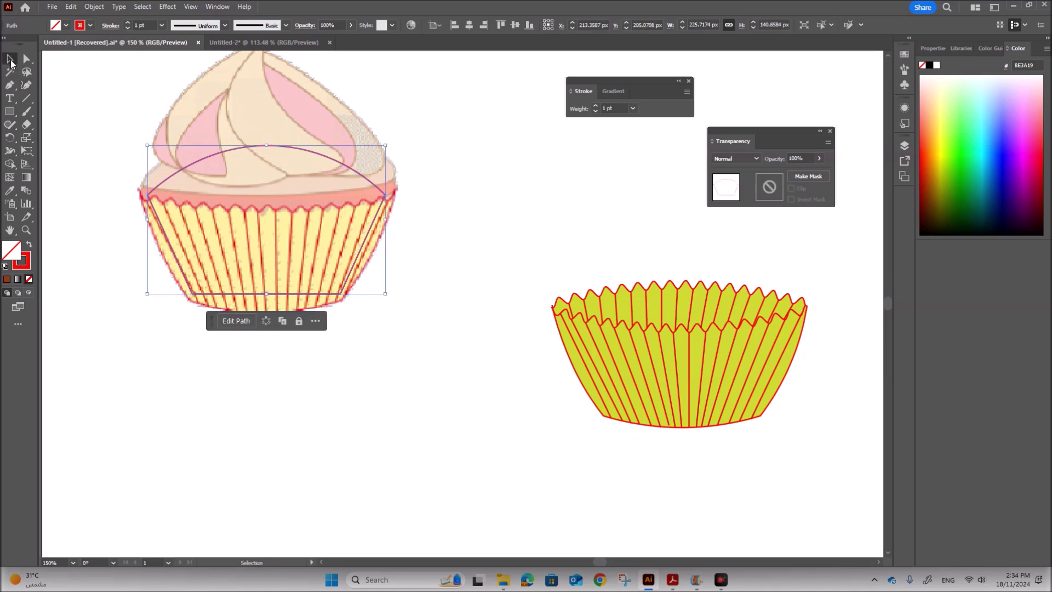
pyautogui.moveTo(235, 142)
pyautogui.mouseDown()
pyautogui.moveTo(247, 135)
pyautogui.moveTo(238, 146)
pyautogui.mouseUp()
pyautogui.moveTo(169, 245); pyautogui.dragTo(171, 247)
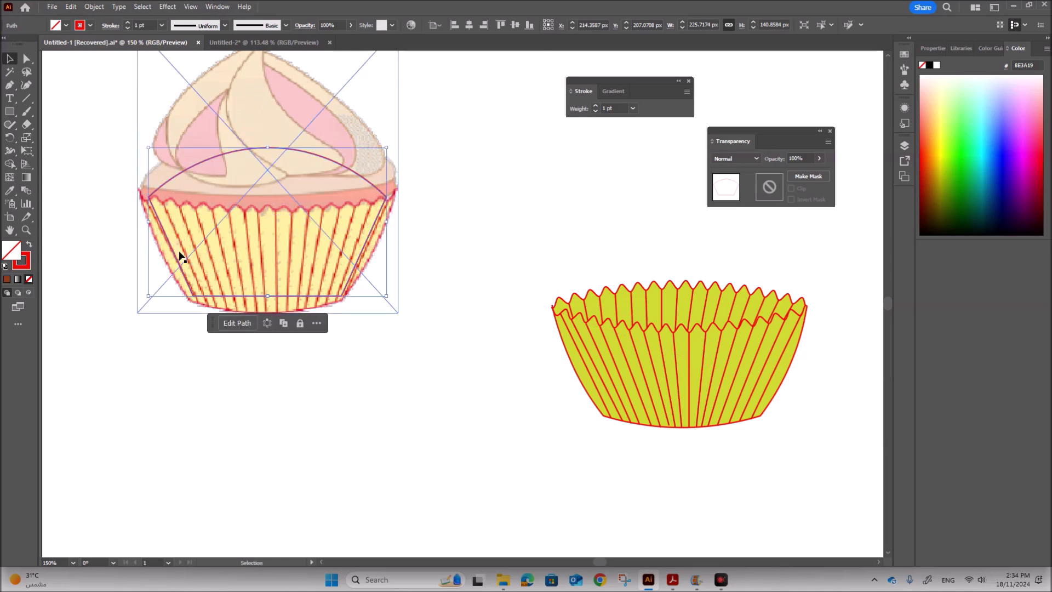
pyautogui.moveTo(288, 151)
pyautogui.mouseDown()
pyautogui.moveTo(685, 211)
pyautogui.moveTo(704, 244)
pyautogui.moveTo(698, 255)
pyautogui.moveTo(528, 227)
pyautogui.moveTo(334, 158)
pyautogui.moveTo(283, 151)
pyautogui.mouseUp()
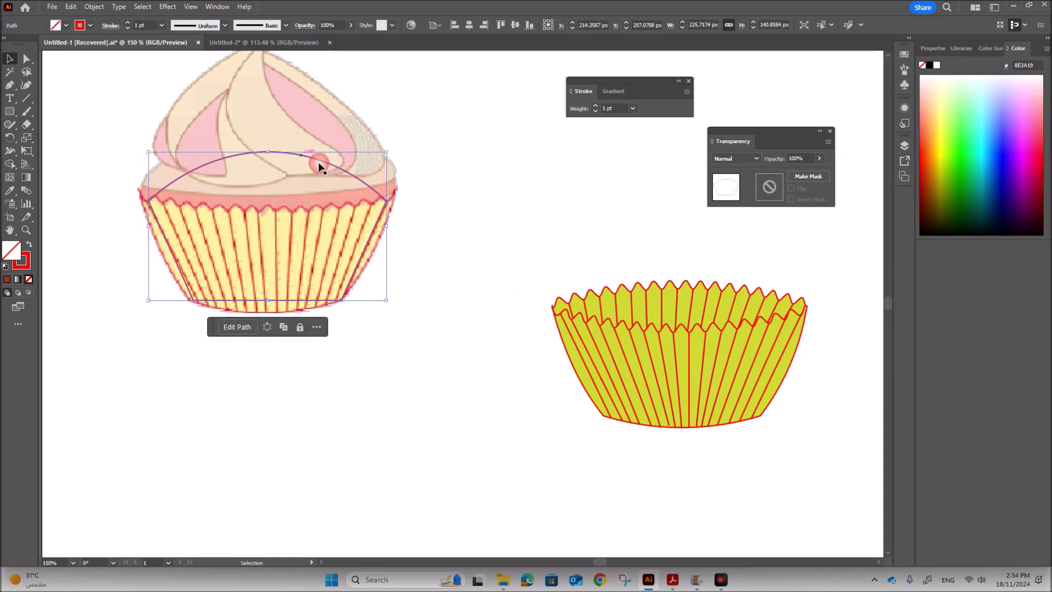
# Step: Add curve points on both sides and bow the left side slightly outward
pyautogui.click(26, 85)
pyautogui.click(369, 252)
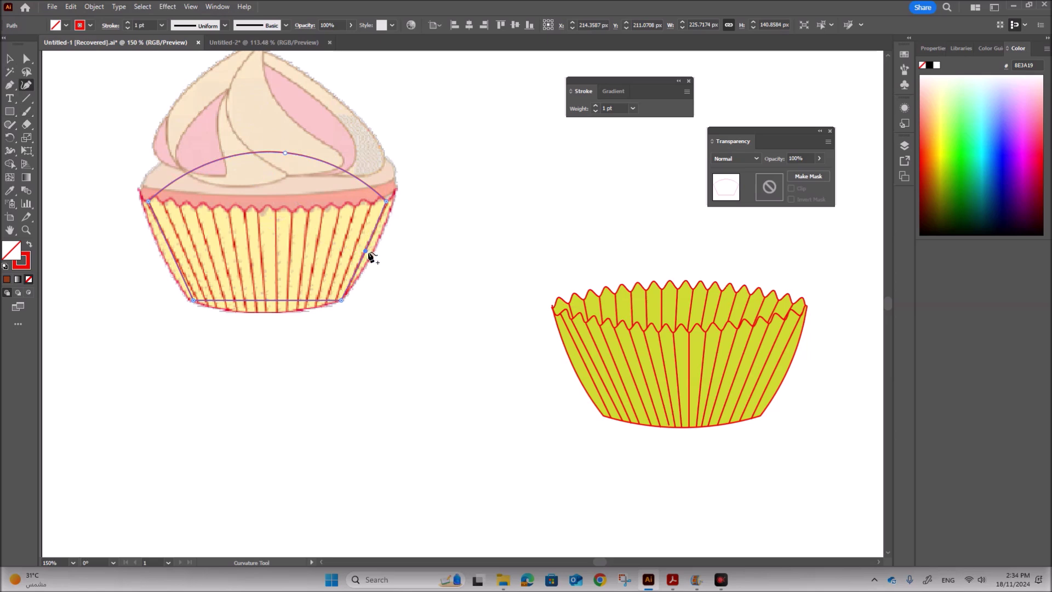
pyautogui.click(170, 254)
pyautogui.moveTo(168, 254); pyautogui.dragTo(166, 255)
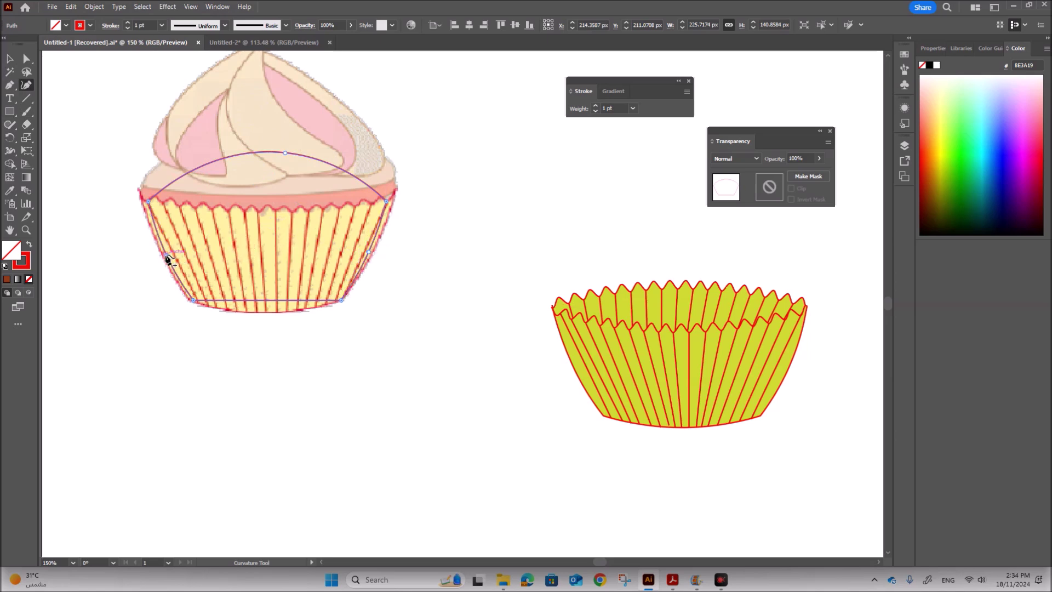
pyautogui.click(673, 580)
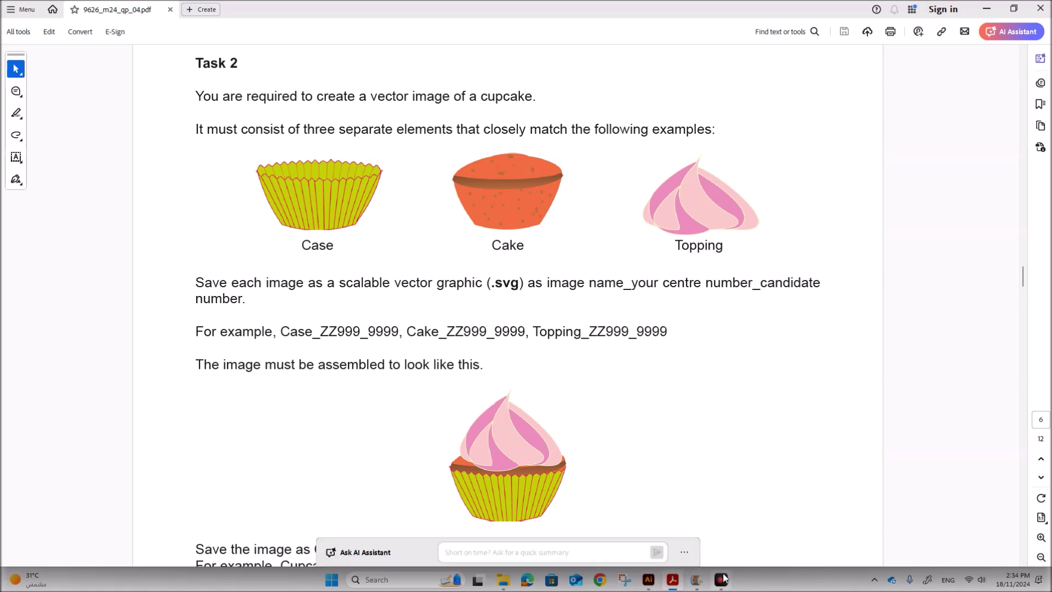
# Step: Refine the cake outline's arched top by adding and adjusting several Curvature points
pyautogui.click(651, 584)
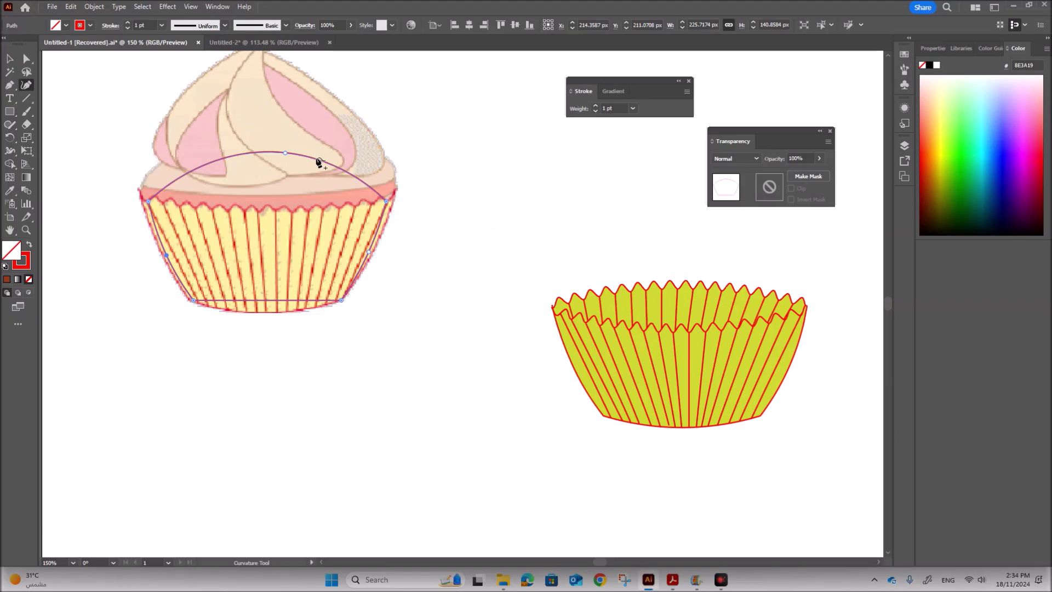
pyautogui.click(271, 152)
pyautogui.click(301, 155)
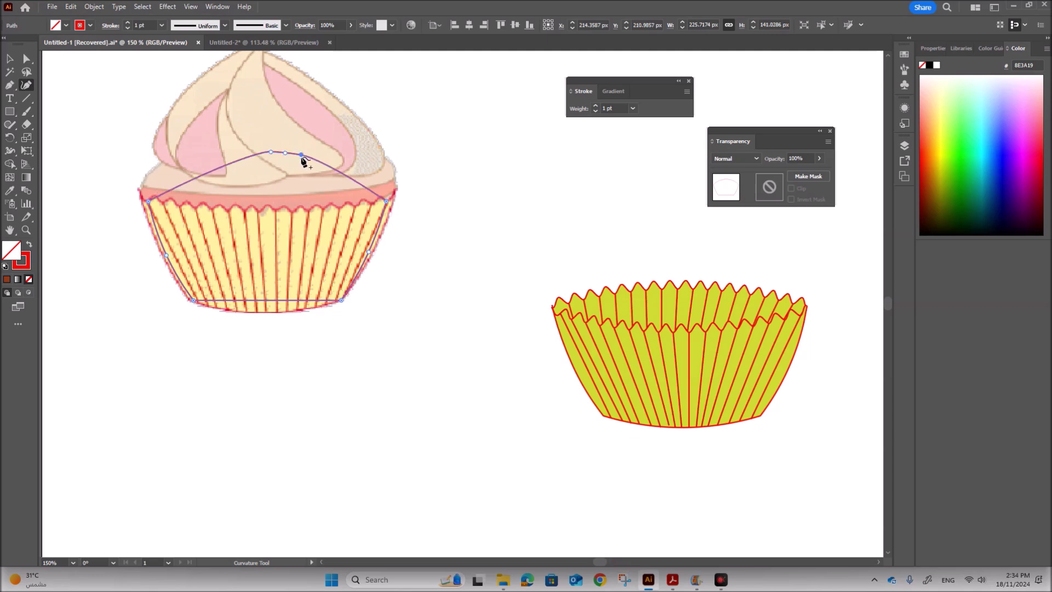
pyautogui.click(219, 160)
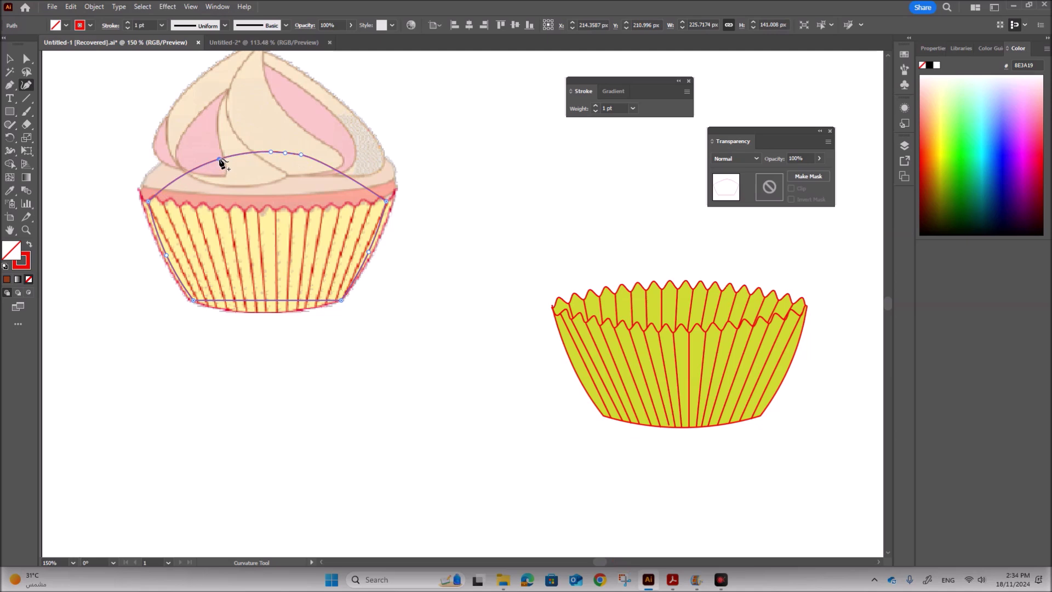
pyautogui.click(199, 166)
pyautogui.moveTo(331, 165); pyautogui.dragTo(333, 164)
pyautogui.click(188, 171)
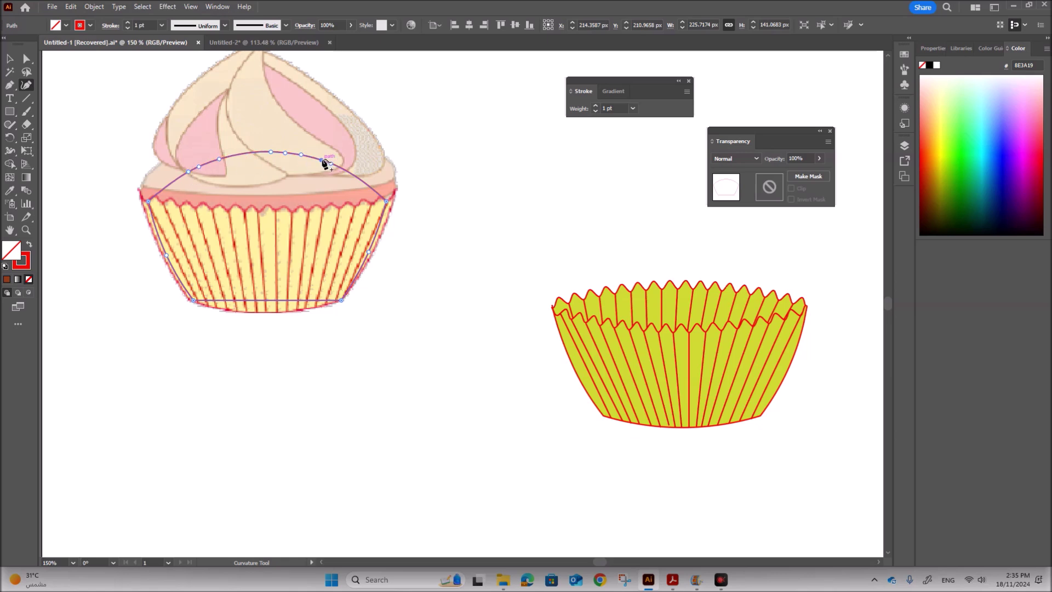
pyautogui.click(306, 155)
pyautogui.click(253, 154)
# Step: Move the reference cupcake image beside the yellow case and select the cake outline
pyautogui.click(10, 58)
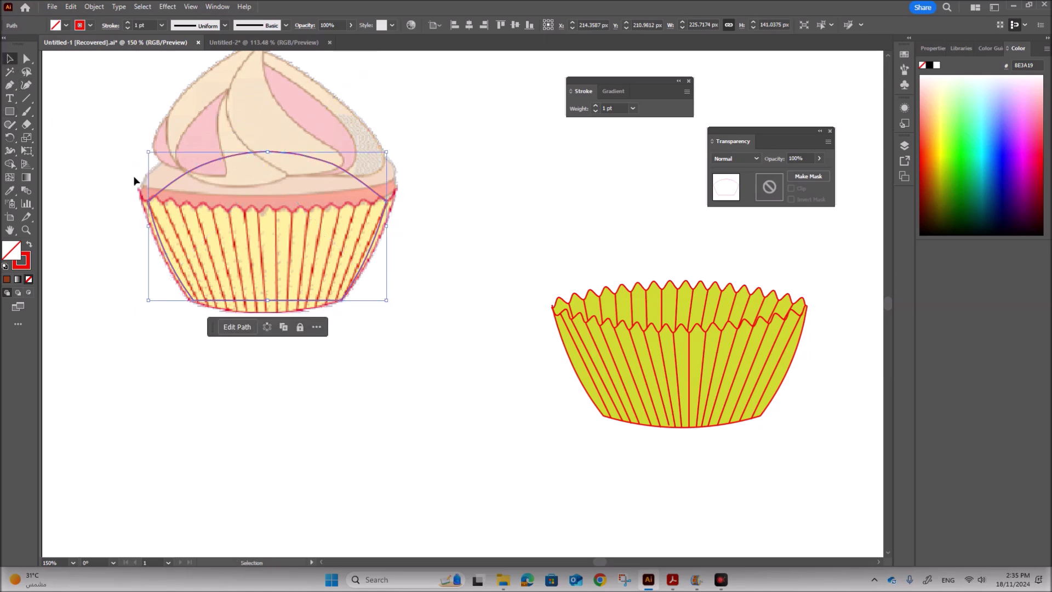
pyautogui.moveTo(166, 197); pyautogui.dragTo(337, 214)
pyautogui.moveTo(185, 182); pyautogui.dragTo(128, 323)
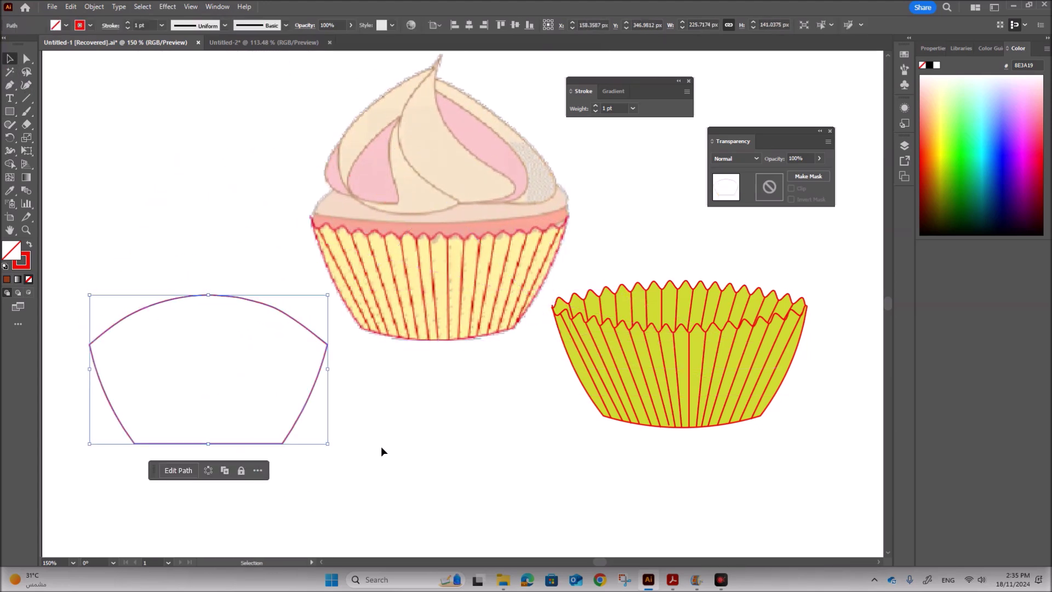
pyautogui.click(378, 446)
pyautogui.click(263, 443)
pyautogui.click(674, 580)
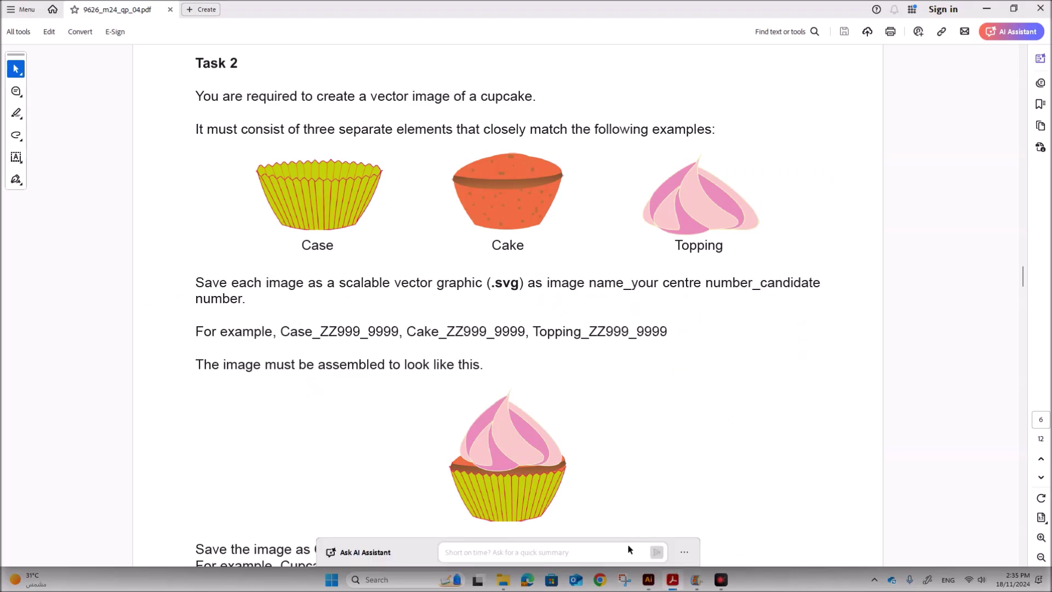
pyautogui.click(649, 580)
# Step: Drag the outline's bottom edge down into a curve, then open the Fill colour picker
pyautogui.click(26, 85)
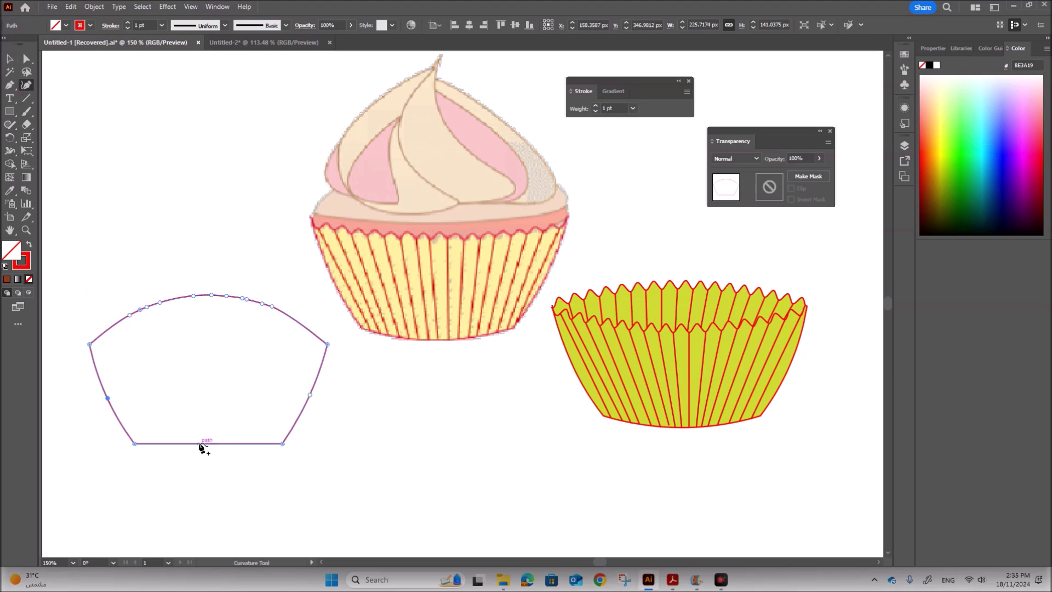
pyautogui.moveTo(205, 443); pyautogui.dragTo(206, 453)
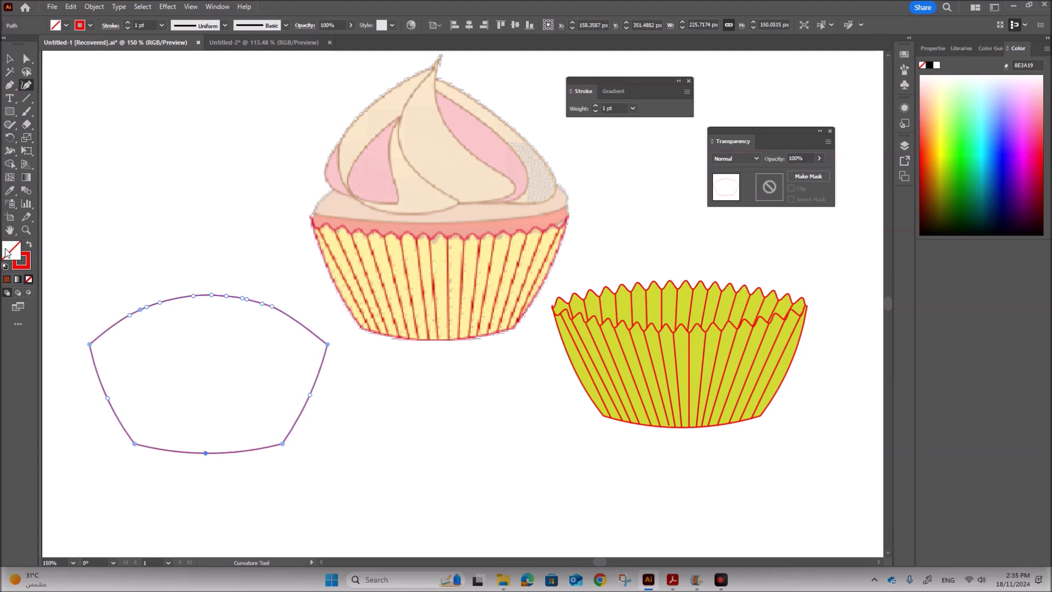
pyautogui.click(175, 376)
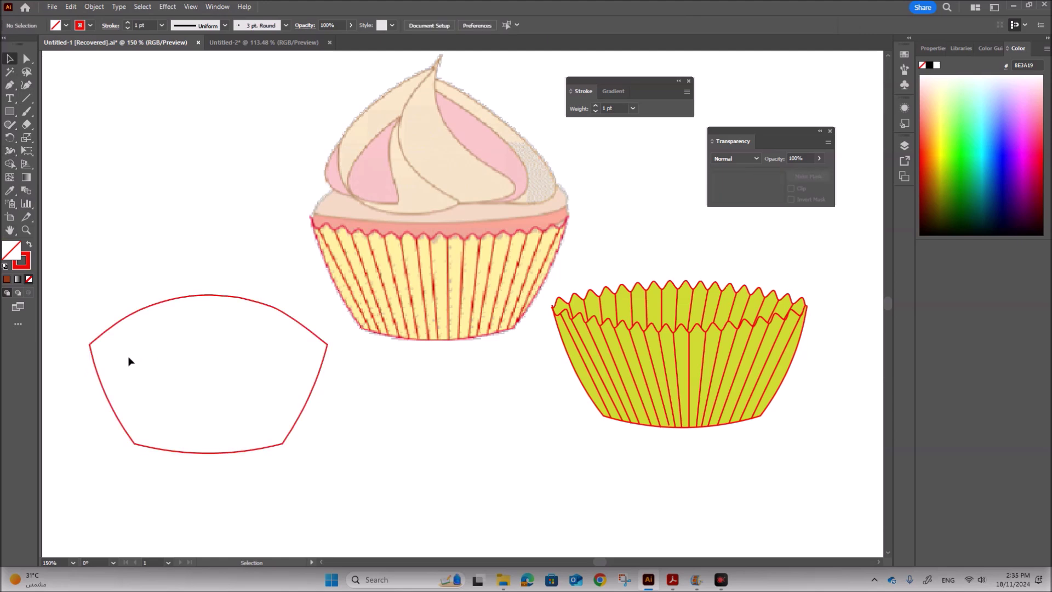
pyautogui.click(104, 333)
pyautogui.doubleClick(13, 255)
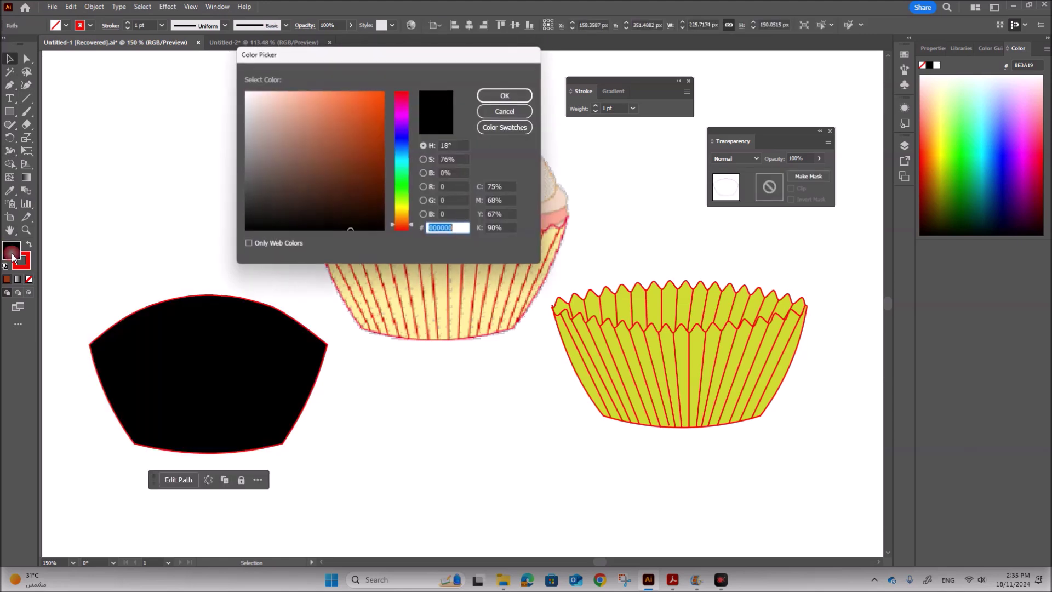
# Step: Fill the cake shape with orange E06332, set its stroke to None, and deselect
pyautogui.click(373, 137)
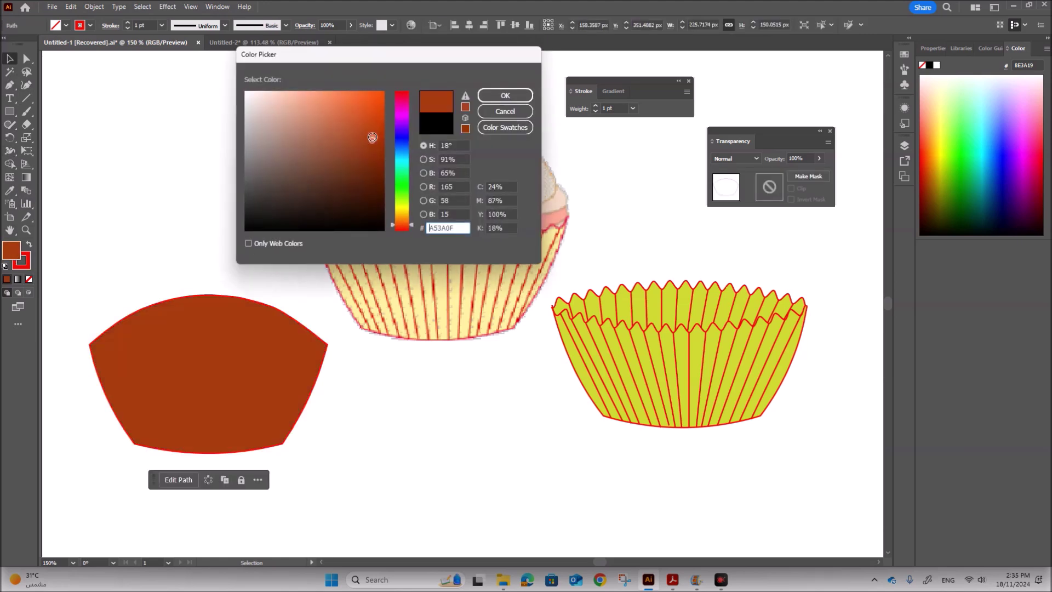
pyautogui.click(364, 99)
pyautogui.click(354, 107)
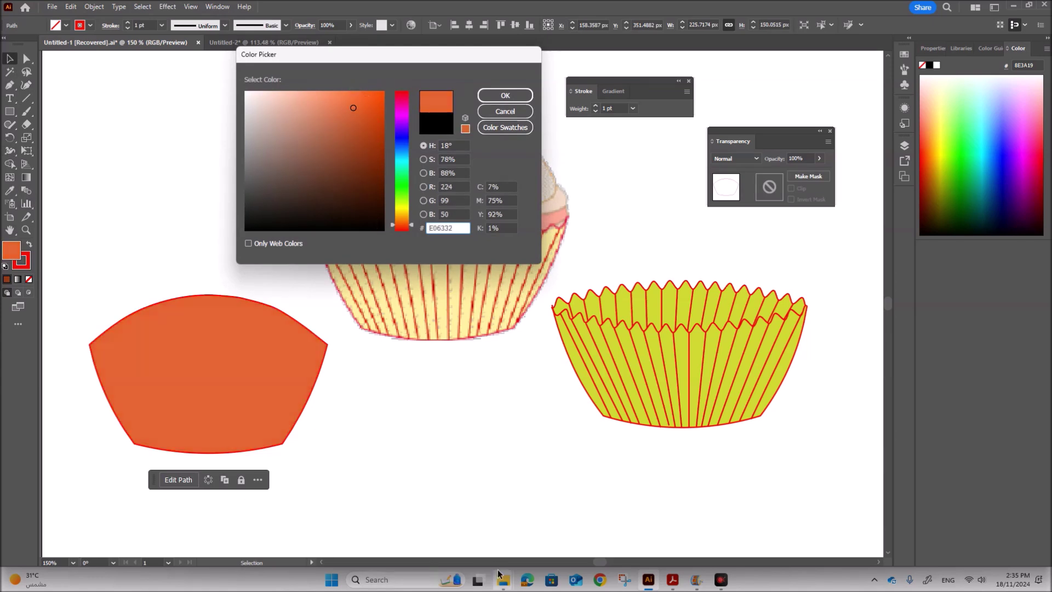
pyautogui.click(505, 96)
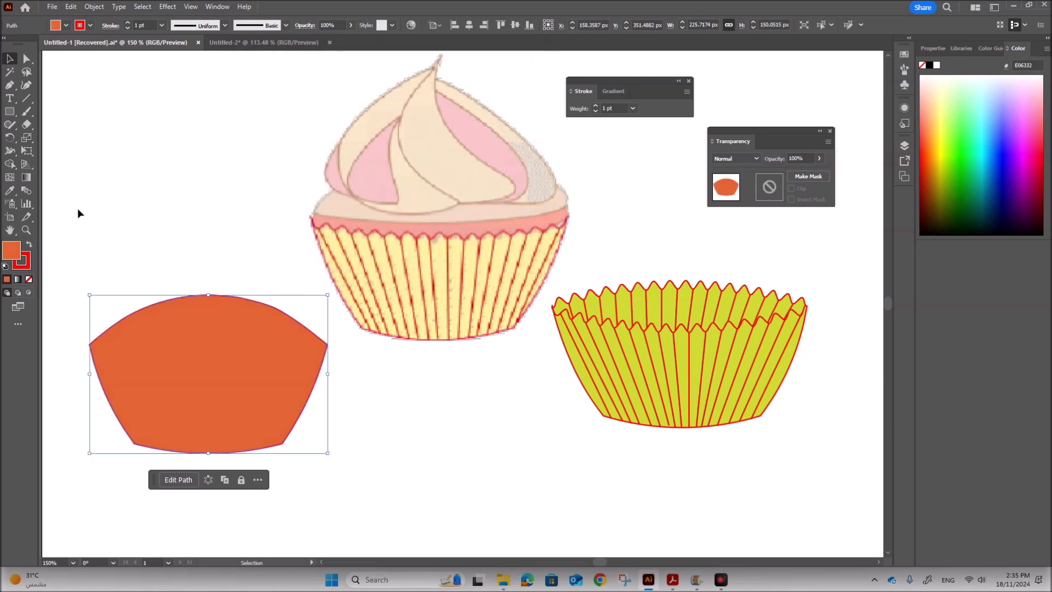
pyautogui.click(29, 279)
pyautogui.click(452, 431)
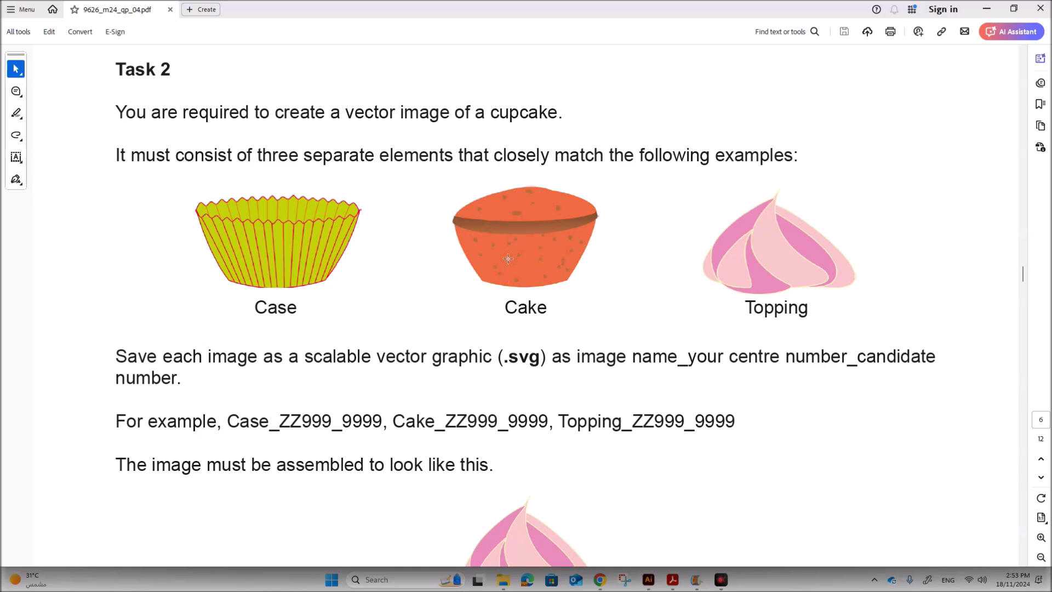
# Step: Choose dark brown 7A4D0B as the stroke colour in the Color Picker
pyautogui.click(648, 580)
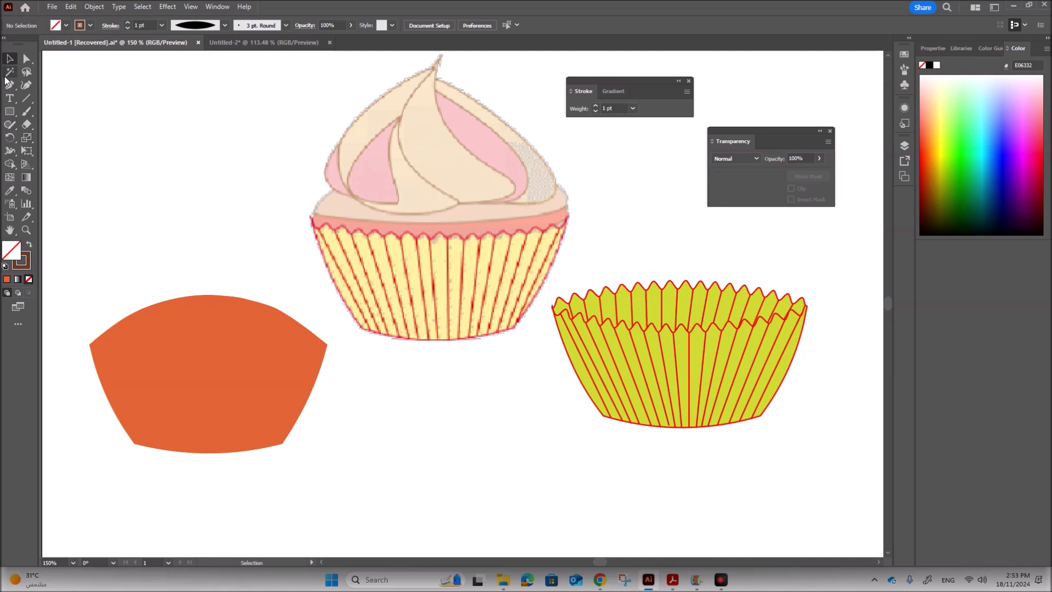
pyautogui.click(22, 263)
pyautogui.doubleClick(22, 262)
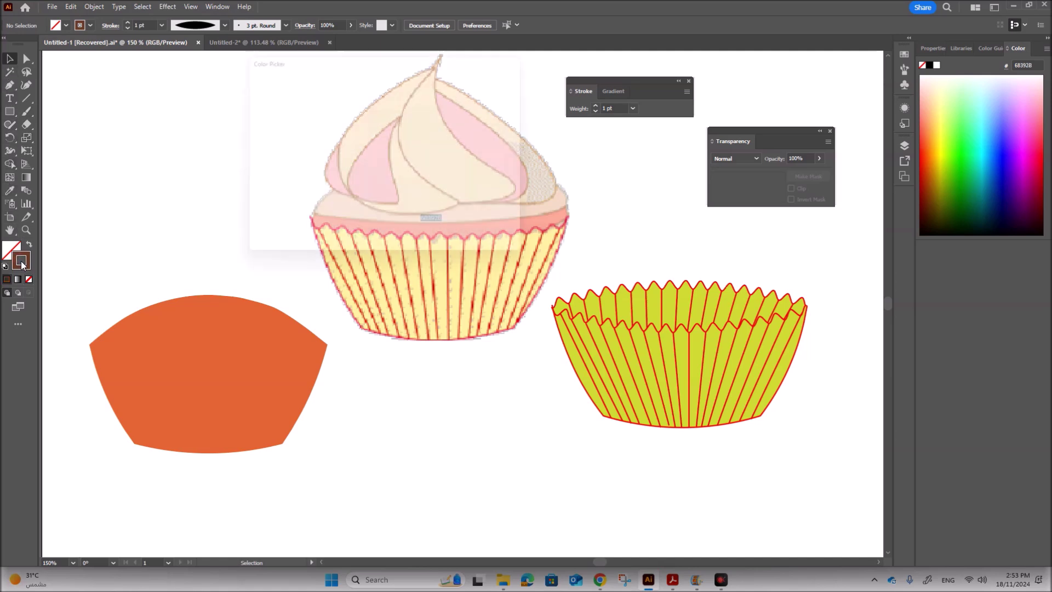
pyautogui.moveTo(354, 174)
pyautogui.mouseDown()
pyautogui.moveTo(343, 146)
pyautogui.moveTo(352, 154)
pyautogui.mouseUp()
pyautogui.moveTo(402, 220); pyautogui.dragTo(402, 217)
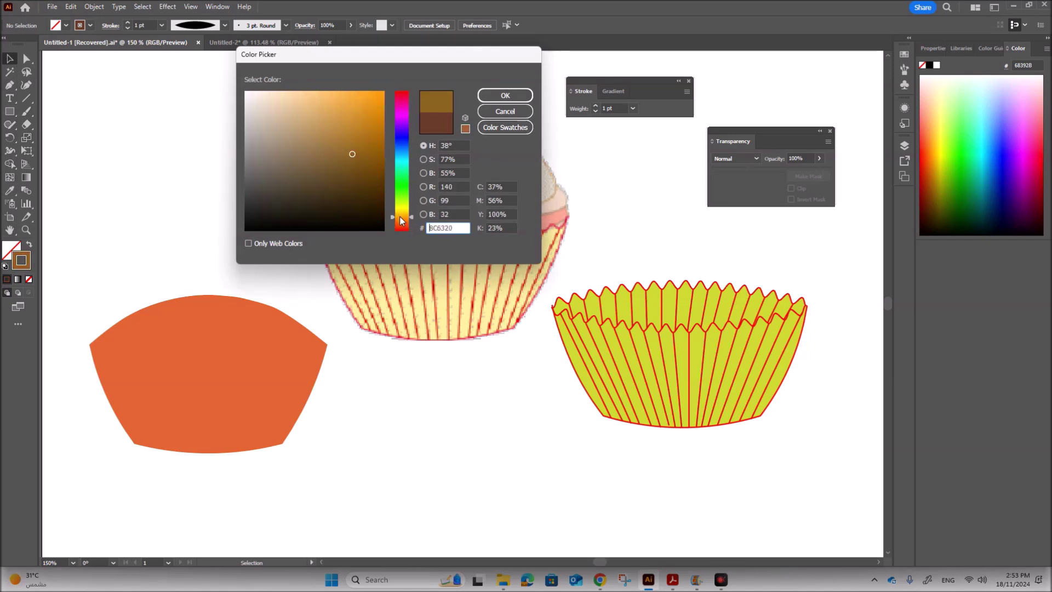
pyautogui.moveTo(370, 184)
pyautogui.mouseDown()
pyautogui.moveTo(372, 152)
pyautogui.moveTo(372, 163)
pyautogui.mouseUp()
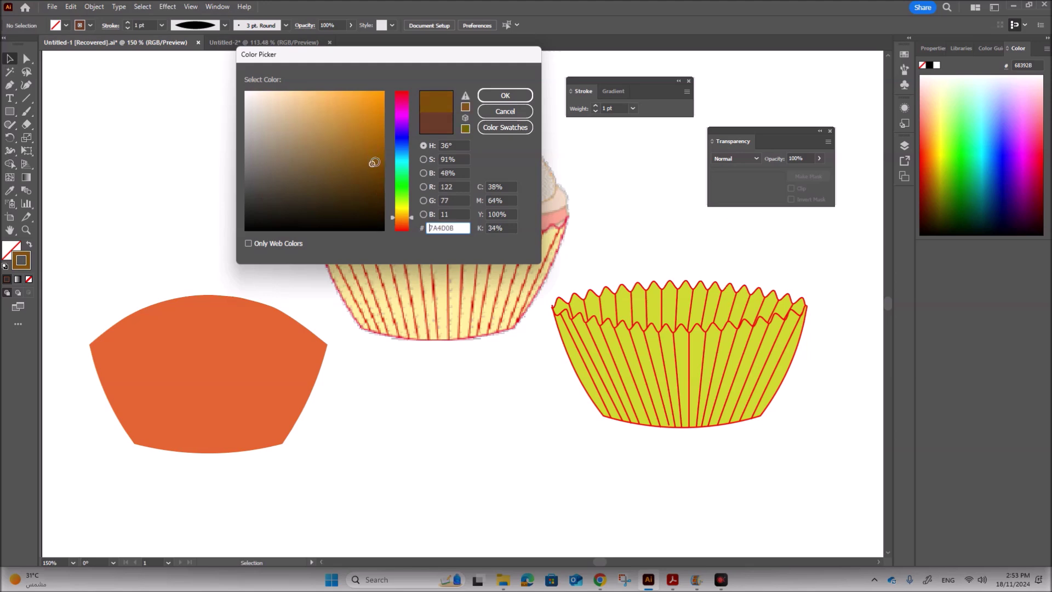
pyautogui.click(504, 97)
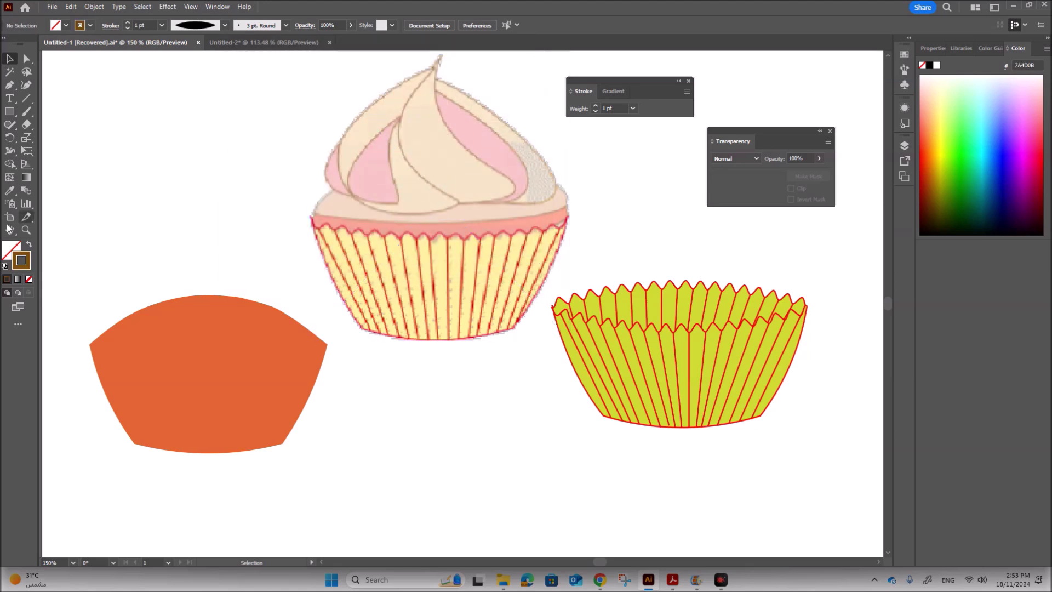
pyautogui.click(24, 98)
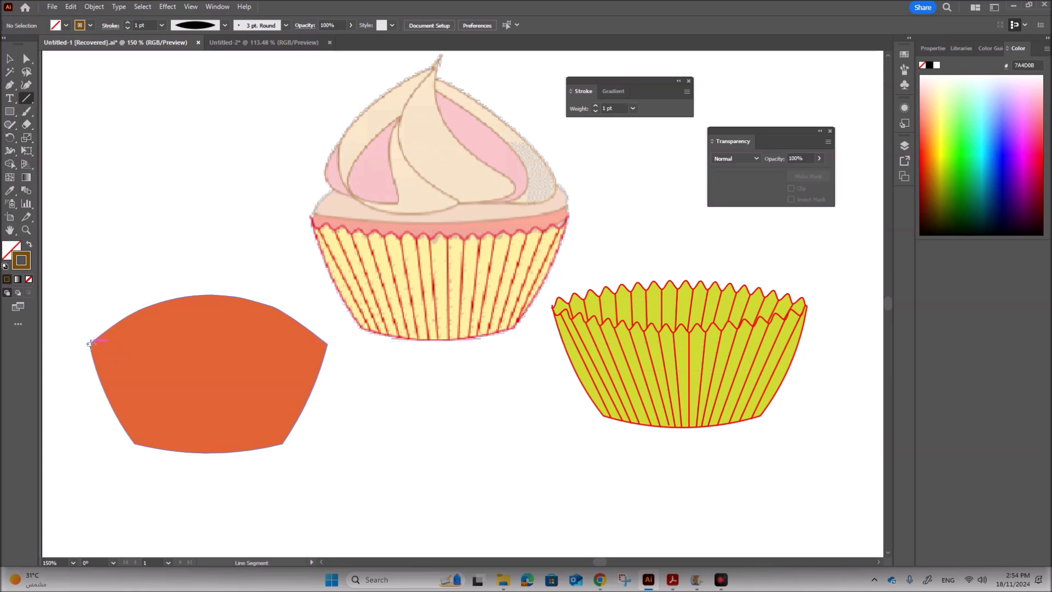
# Step: Draw a horizontal line above the cake and bend it into a shallow downward curve
pyautogui.moveTo(91, 343); pyautogui.dragTo(327, 343)
pyautogui.click(10, 58)
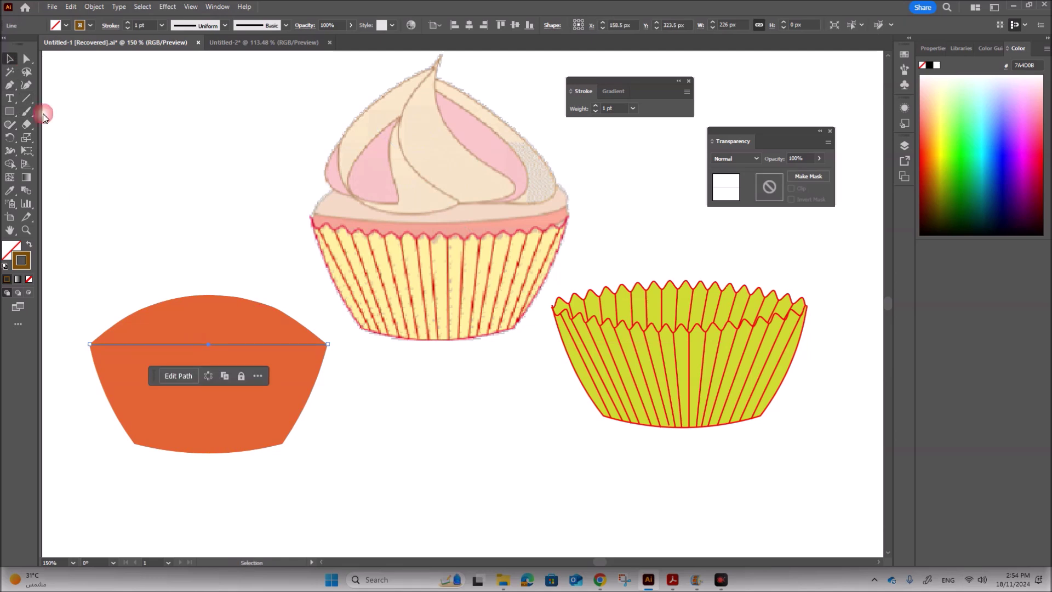
pyautogui.moveTo(138, 344); pyautogui.dragTo(116, 173)
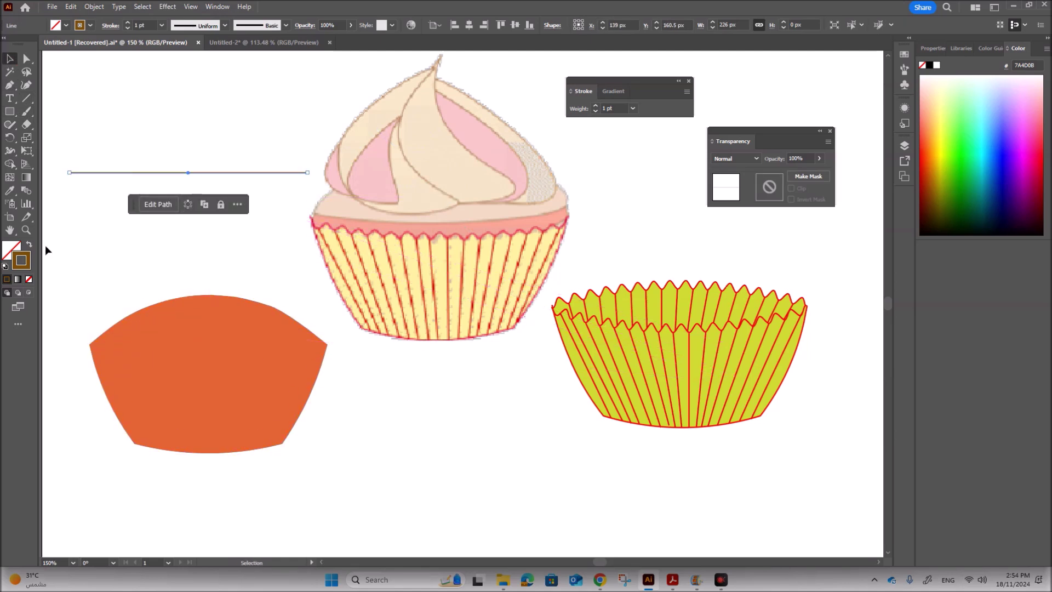
pyautogui.click(26, 84)
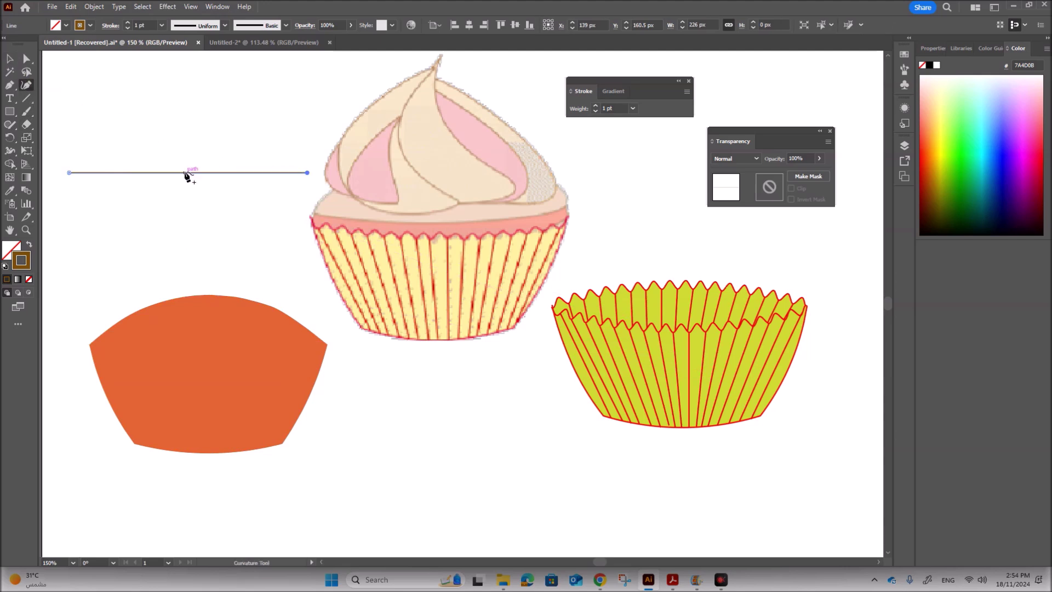
pyautogui.moveTo(187, 173); pyautogui.dragTo(184, 185)
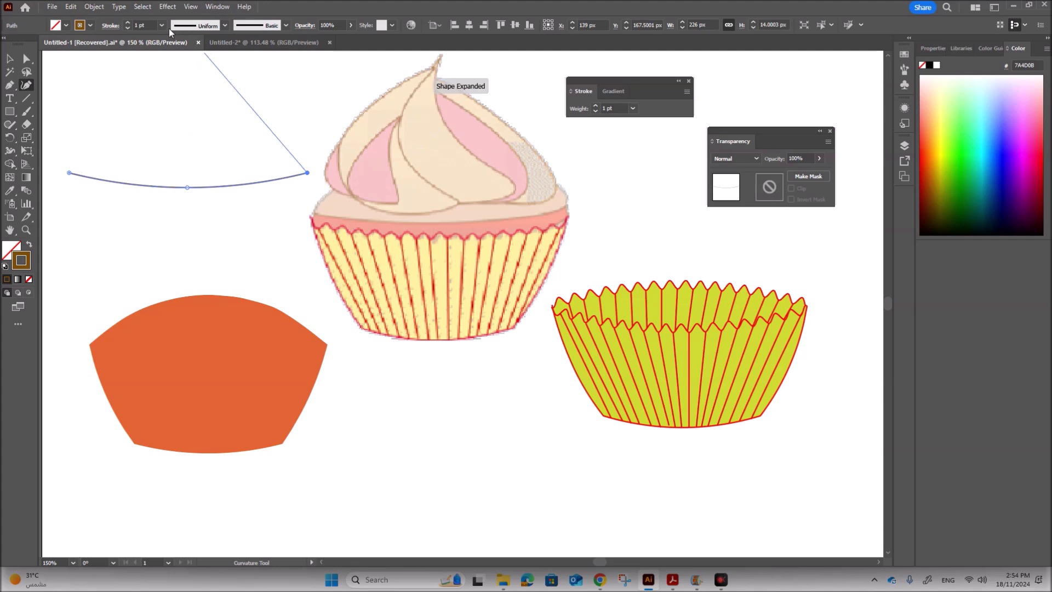
# Step: Set the curved line's stroke to 13 pt with Round Cap ends
pyautogui.click(129, 24)
pyautogui.click(129, 25)
pyautogui.click(129, 24)
pyautogui.click(129, 24)
pyautogui.click(130, 24)
pyautogui.click(129, 24)
pyautogui.click(129, 24)
pyautogui.click(129, 24)
pyautogui.click(129, 24)
pyautogui.click(129, 24)
pyautogui.click(129, 24)
pyautogui.click(129, 24)
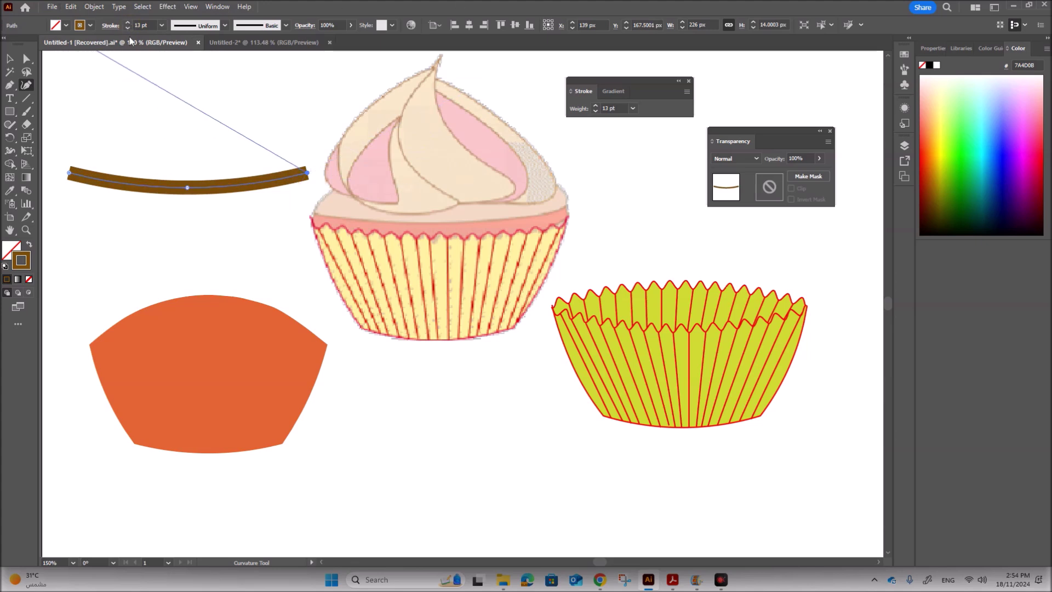
pyautogui.click(91, 25)
pyautogui.click(117, 27)
pyautogui.click(112, 27)
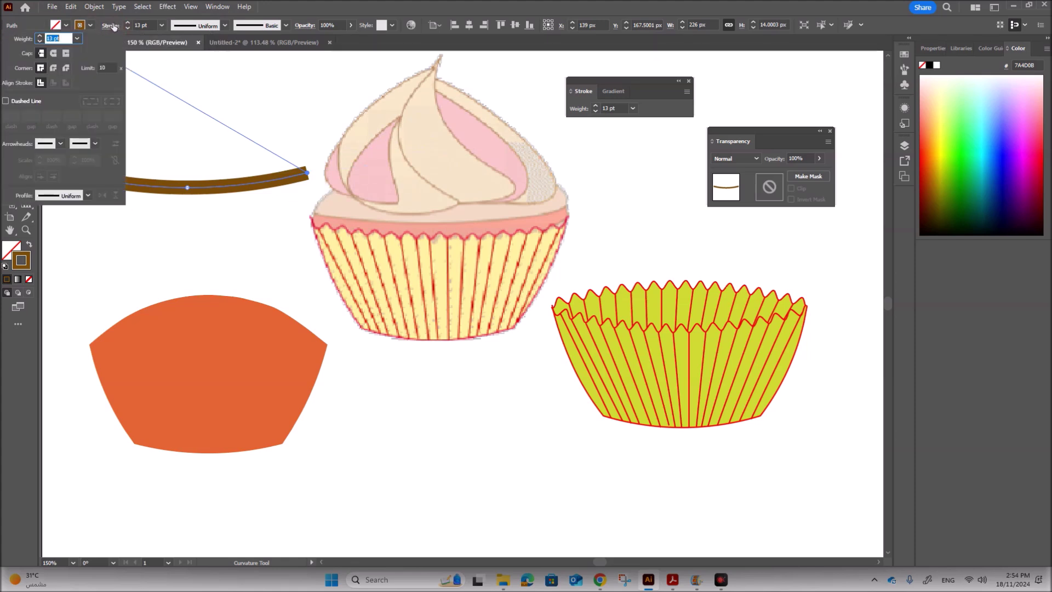
pyautogui.click(54, 54)
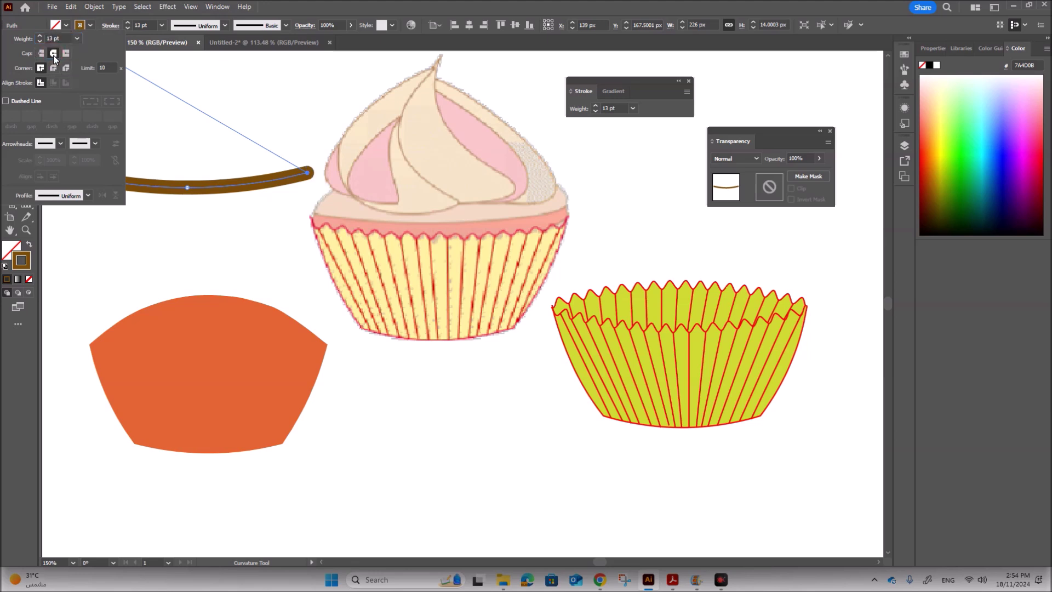
pyautogui.click(175, 57)
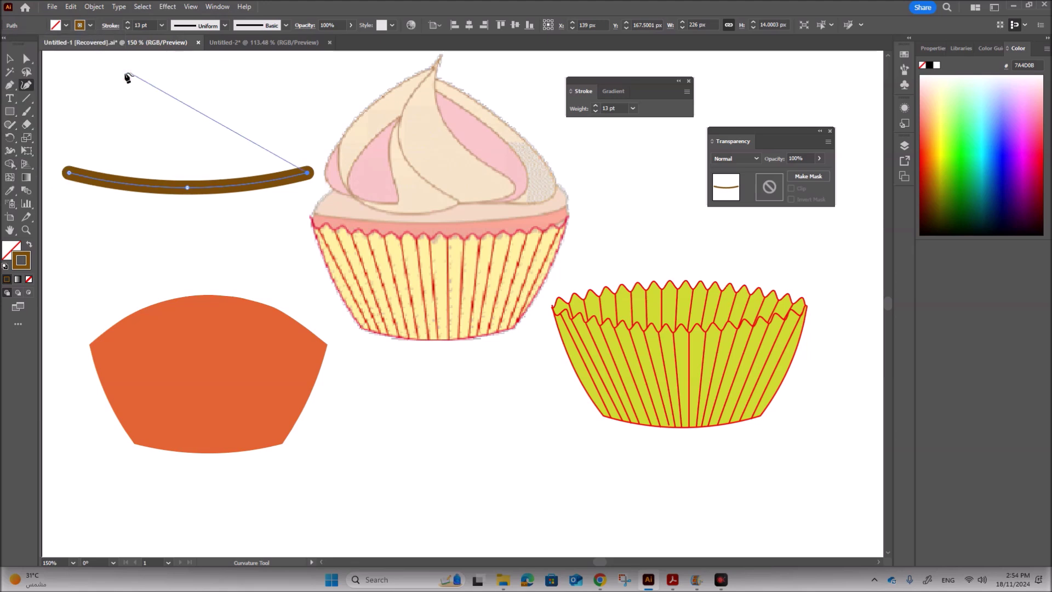
# Step: Move the brown band down onto the cake and narrow it to the cake's width
pyautogui.click(9, 59)
pyautogui.click(241, 222)
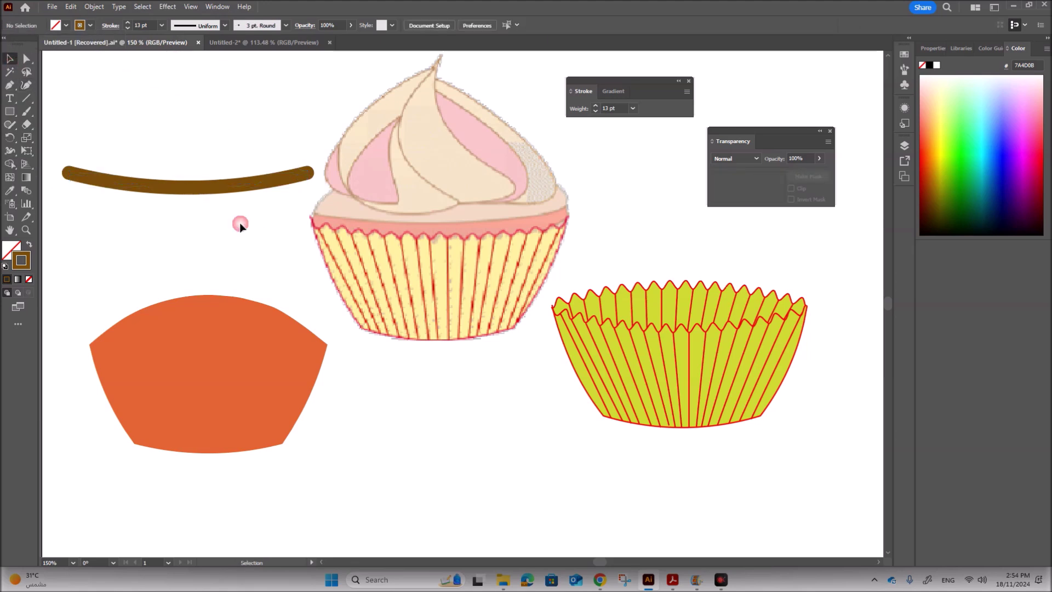
pyautogui.moveTo(199, 193); pyautogui.dragTo(226, 361)
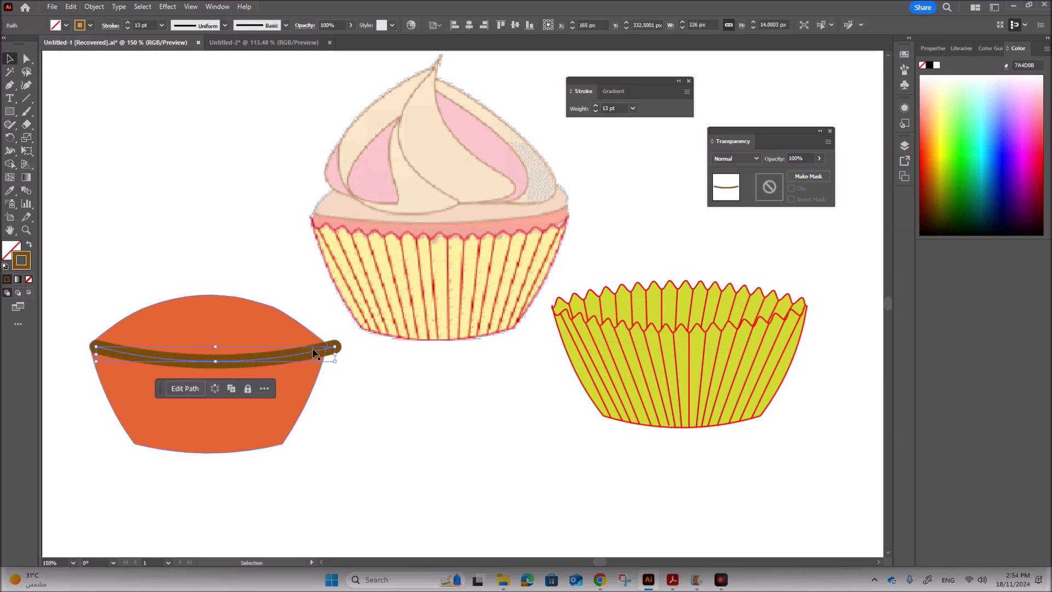
pyautogui.moveTo(335, 355); pyautogui.dragTo(324, 362)
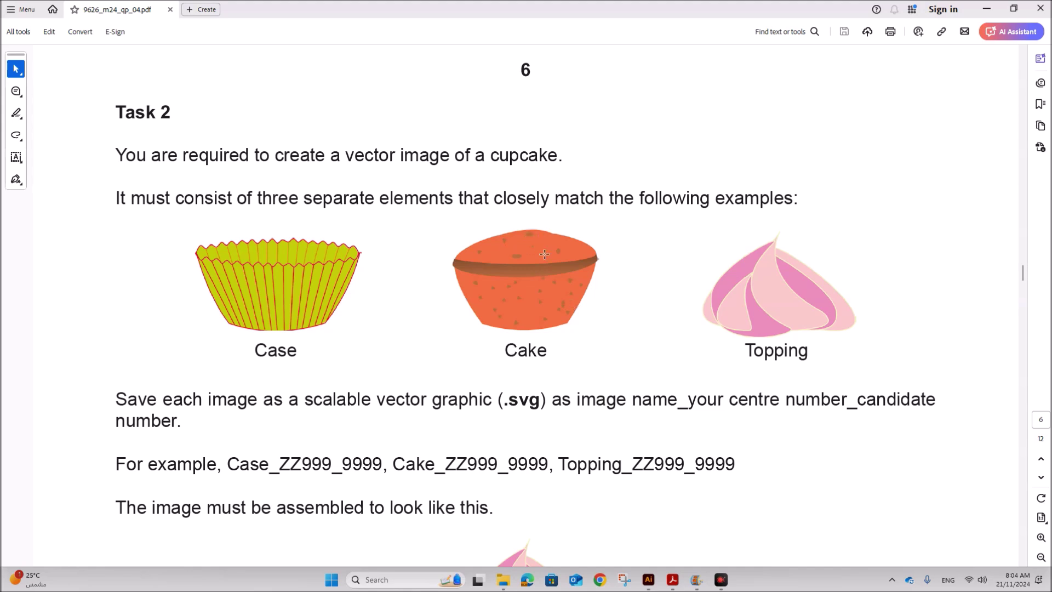
# Step: Dab two brown Paintbrush speckles onto the orange cake top, checking the PDF reference
pyautogui.click(648, 579)
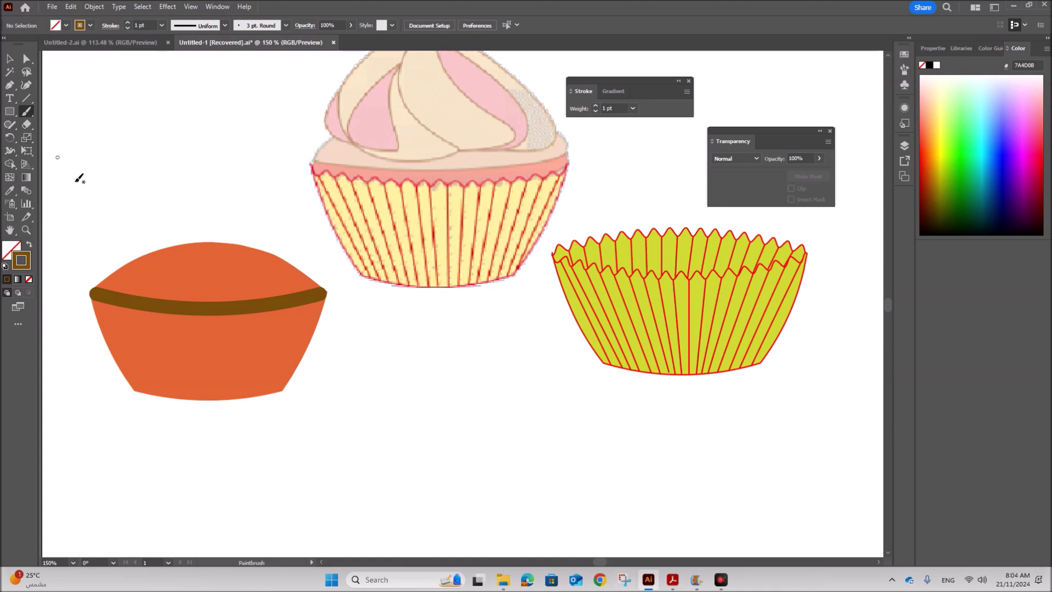
pyautogui.moveTo(251, 270)
pyautogui.mouseDown()
pyautogui.moveTo(201, 260)
pyautogui.moveTo(225, 286)
pyautogui.mouseUp()
pyautogui.moveTo(186, 282); pyautogui.dragTo(148, 270)
pyautogui.click(675, 579)
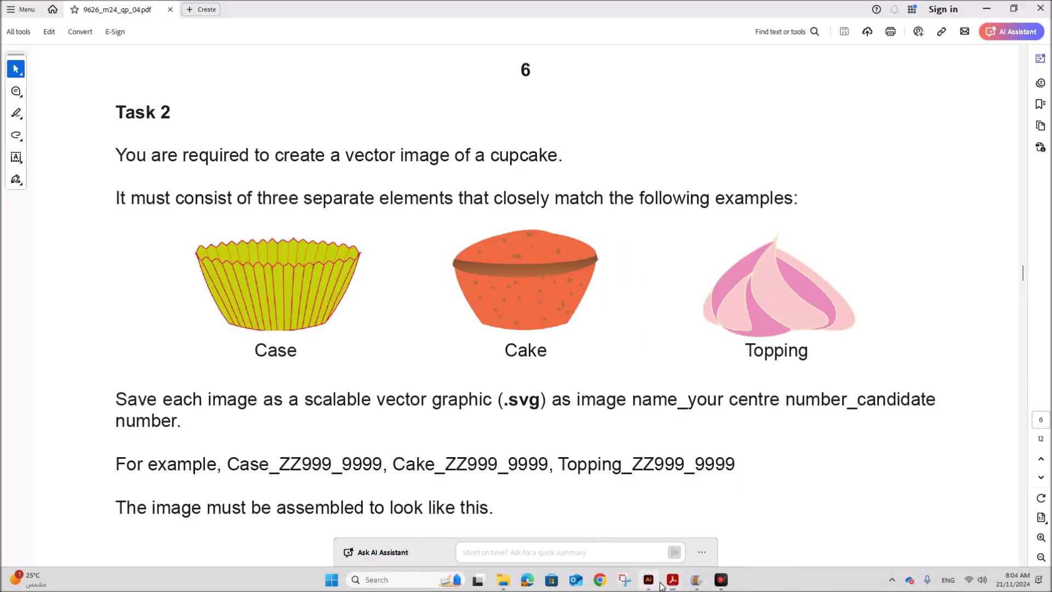
pyautogui.click(674, 518)
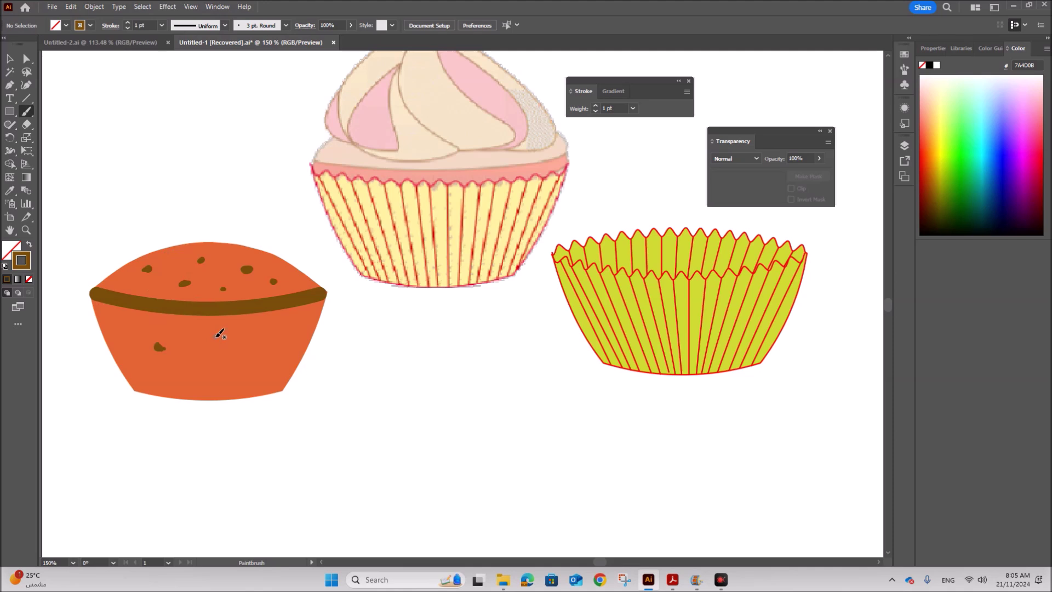
# Step: Paint a brown chip on the cake, then paste a copy onto its lower body at about double size
pyautogui.moveTo(225, 337); pyautogui.dragTo(221, 337)
pyautogui.click(9, 59)
pyautogui.click(219, 338)
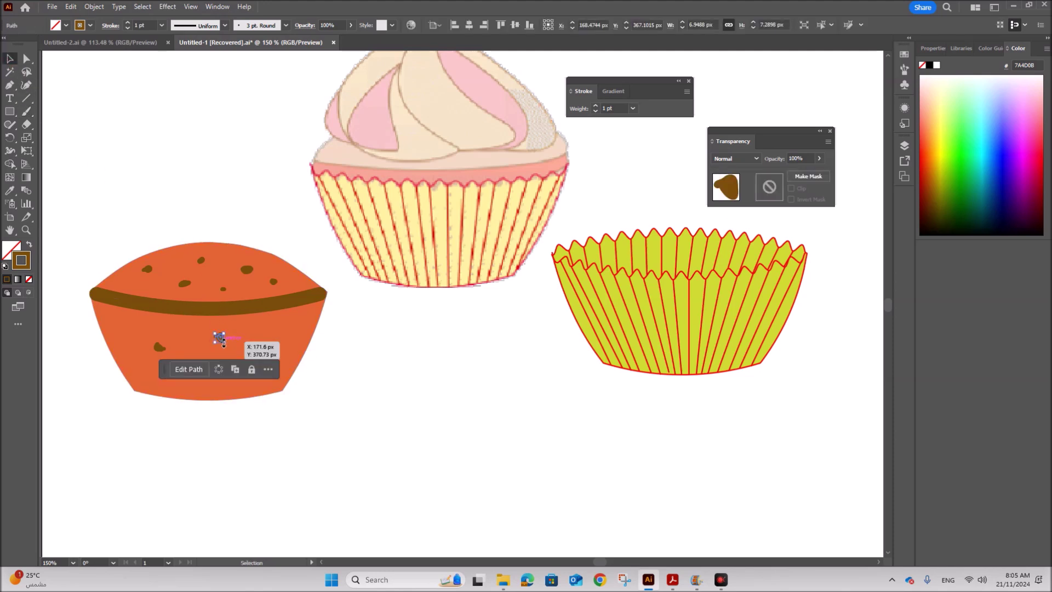
pyautogui.hotkey('ctrl', 'c')
pyautogui.hotkey('ctrl', 'v')
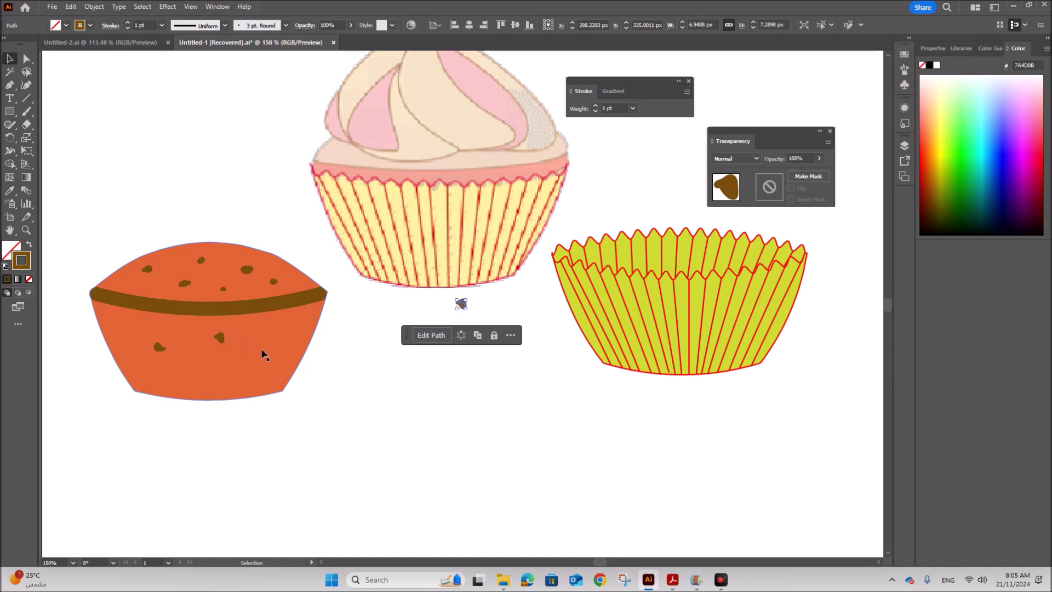
pyautogui.moveTo(462, 306); pyautogui.dragTo(208, 370)
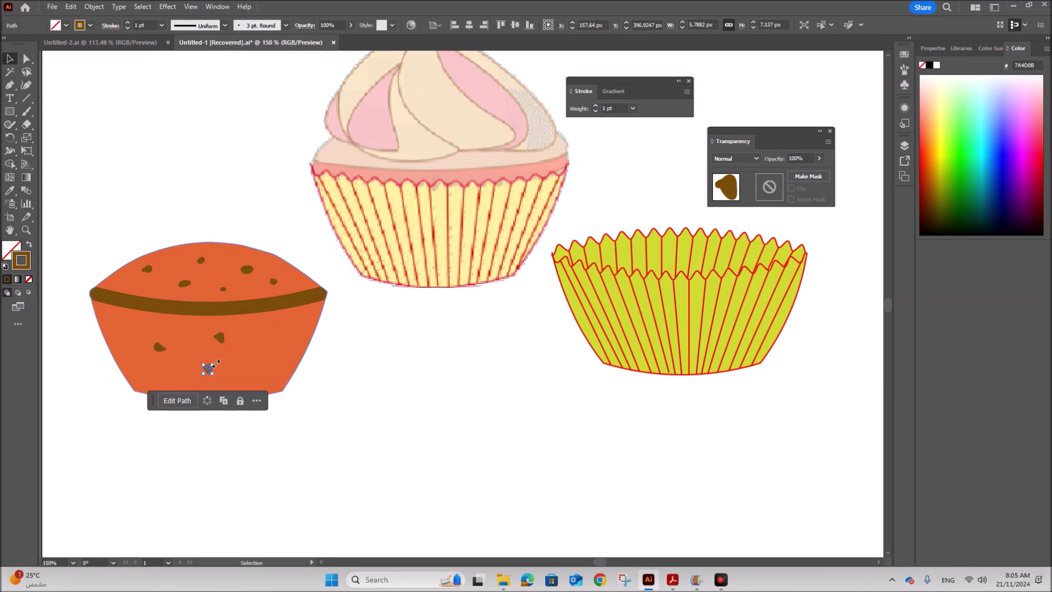
pyautogui.moveTo(211, 368)
pyautogui.mouseDown()
pyautogui.moveTo(241, 366)
pyautogui.moveTo(222, 383)
pyautogui.moveTo(202, 366)
pyautogui.moveTo(210, 372)
pyautogui.mouseUp()
pyautogui.click(379, 405)
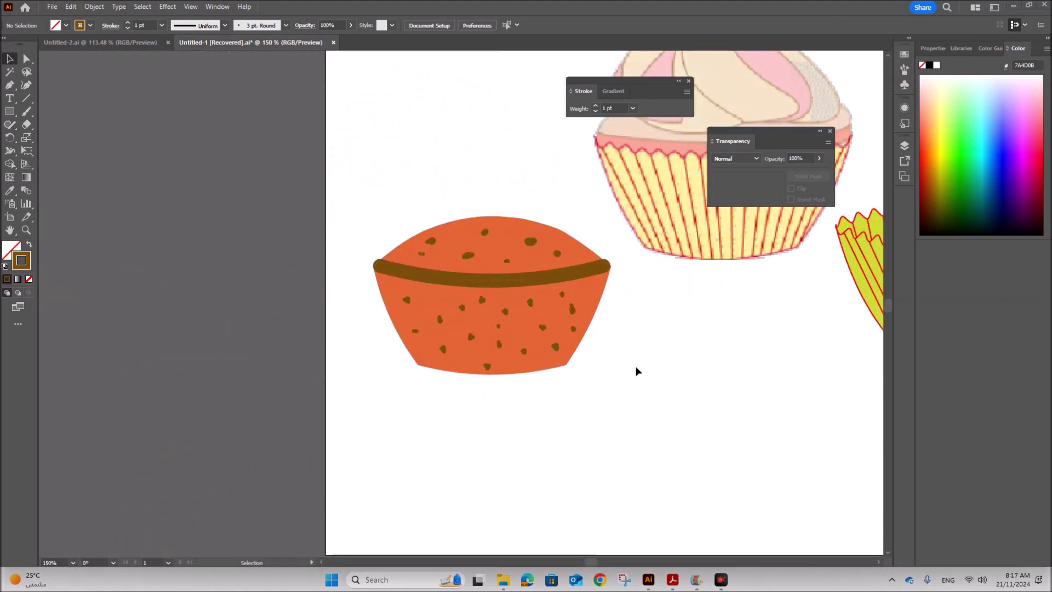
# Step: Group all the cake's pieces into a single object
pyautogui.moveTo(362, 194); pyautogui.dragTo(609, 399)
pyautogui.click(596, 442)
pyautogui.moveTo(426, 233); pyautogui.dragTo(584, 383)
pyautogui.rightClick(532, 313)
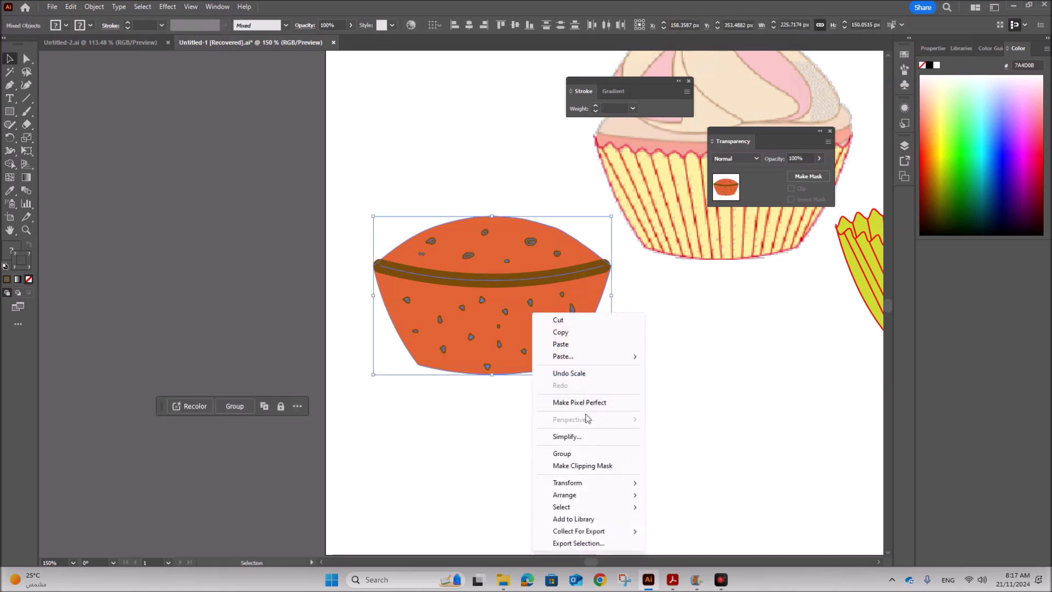
pyautogui.click(547, 453)
pyautogui.click(745, 446)
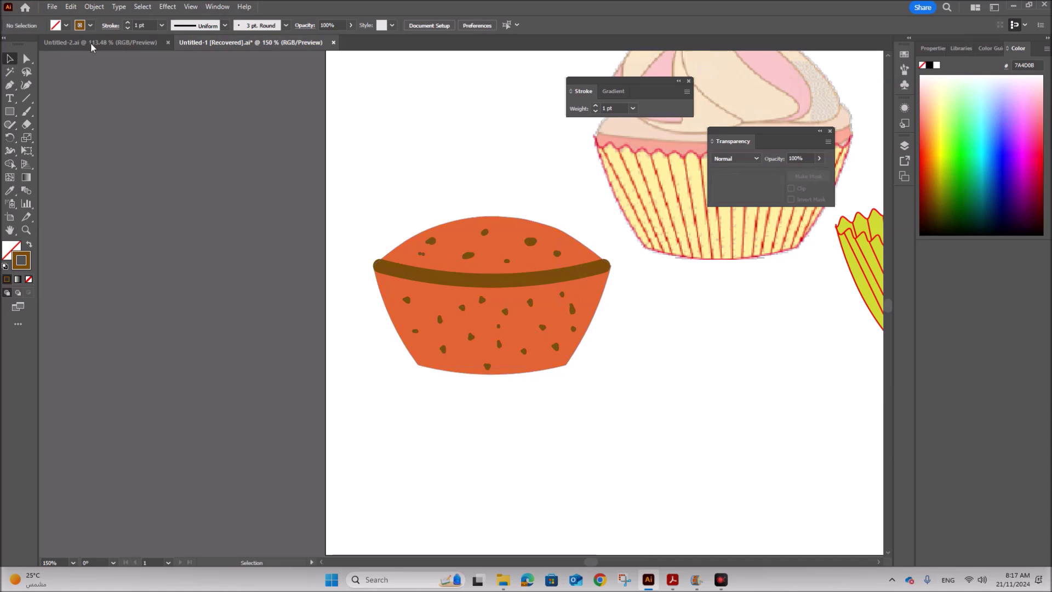
# Step: Create a new blank 800 × 600 px document
pyautogui.click(53, 7)
pyautogui.click(76, 21)
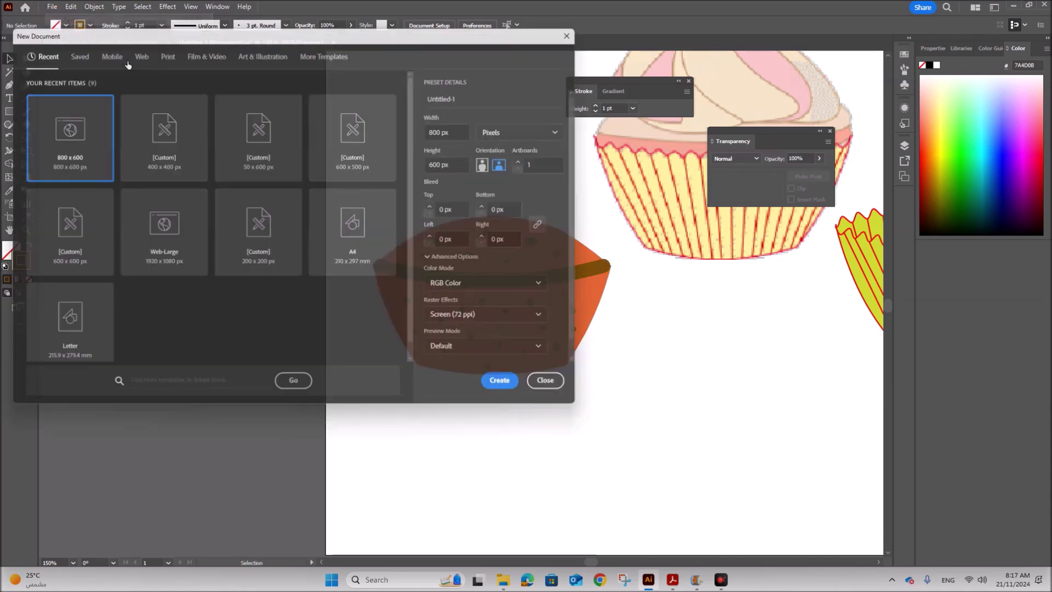
pyautogui.click(520, 390)
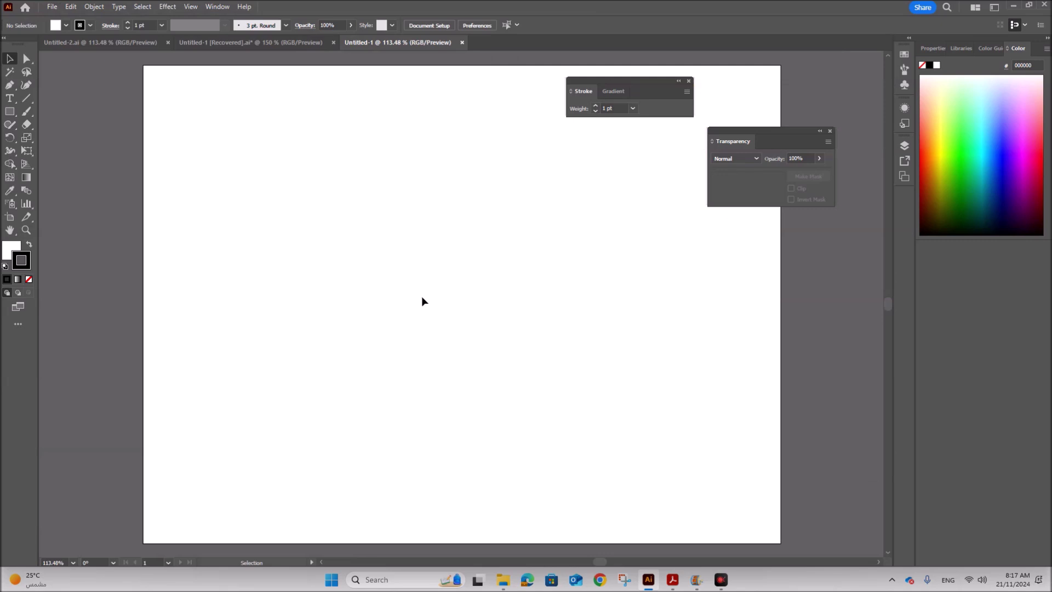
# Step: Copy the grouped cake from the recovered document into the new one, then bring up the task sheet PDF
pyautogui.click(93, 40)
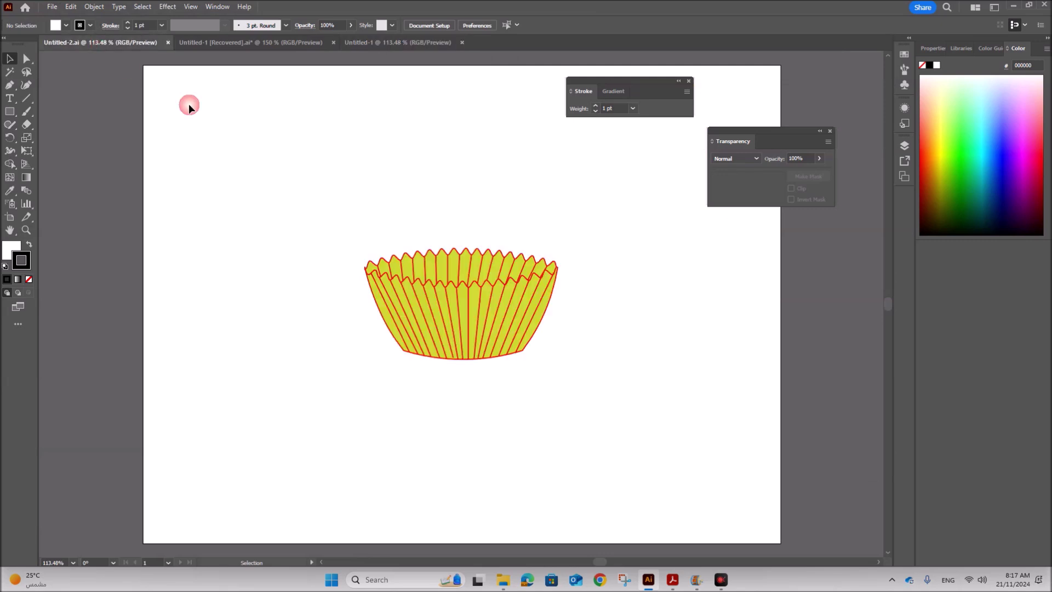
pyautogui.click(206, 38)
pyautogui.click(432, 307)
pyautogui.press('a')
pyautogui.press('v')
pyautogui.click(397, 42)
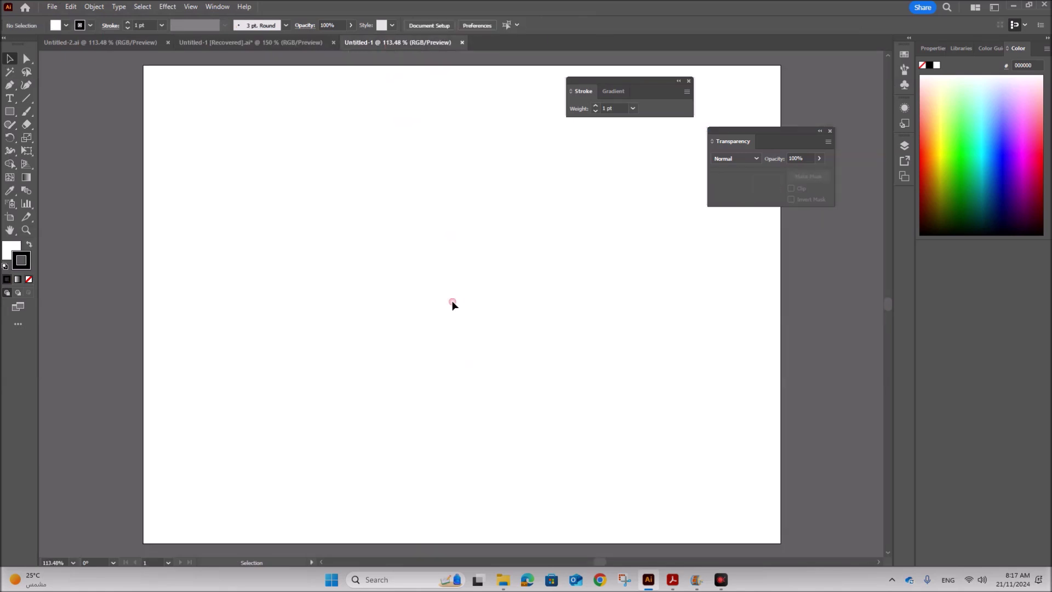
pyautogui.hotkey('ctrl', 'v')
pyautogui.click(641, 324)
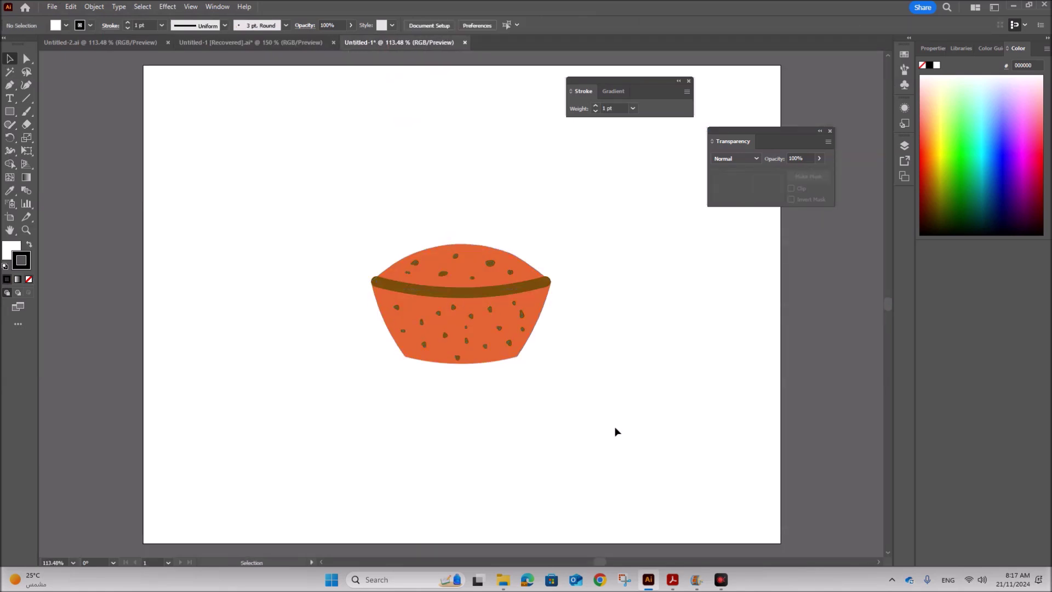
pyautogui.click(673, 579)
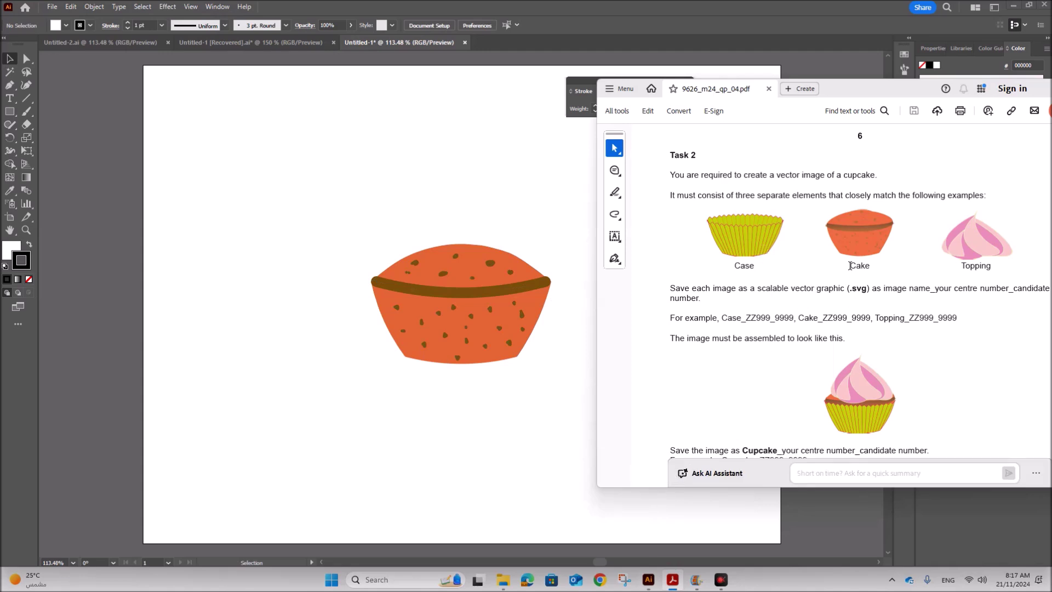
# Step: Start an Export As and browse to the Examination folder inside Desktop > March 2024 P4
pyautogui.moveTo(849, 265); pyautogui.dragTo(870, 264)
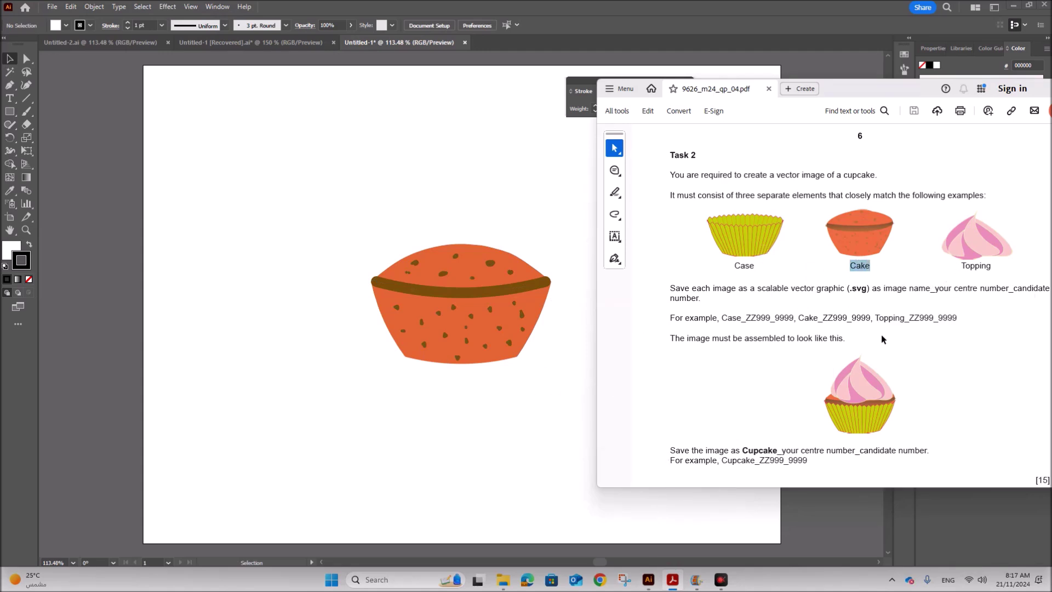
pyautogui.click(375, 456)
pyautogui.click(50, 7)
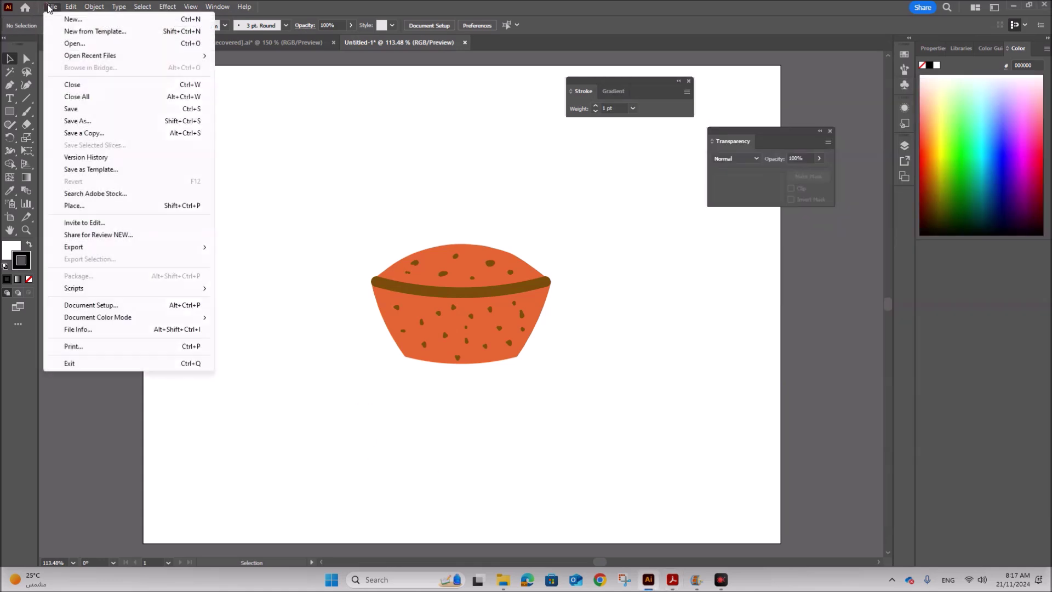
pyautogui.moveTo(126, 247)
pyautogui.click(238, 261)
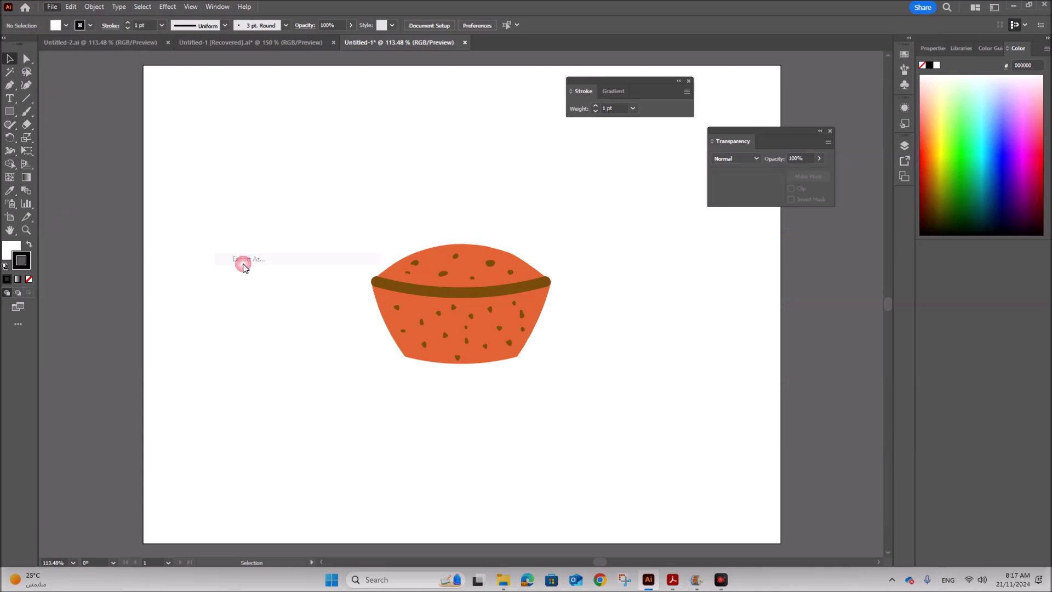
pyautogui.click(87, 106)
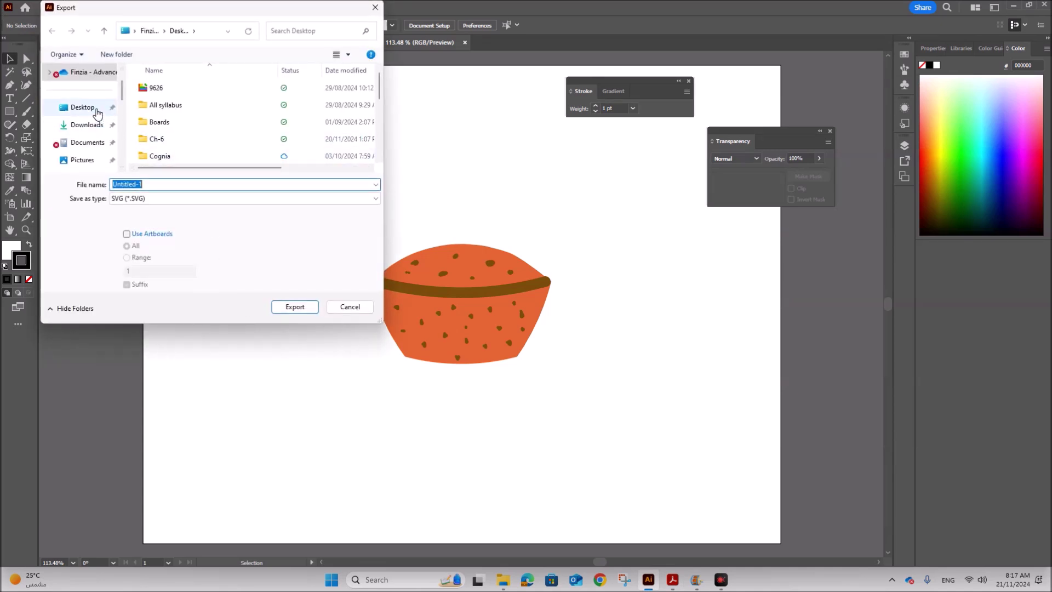
pyautogui.scroll(-5, 175, 126)
pyautogui.doubleClick(176, 137)
pyautogui.click(175, 88)
pyautogui.doubleClick(175, 88)
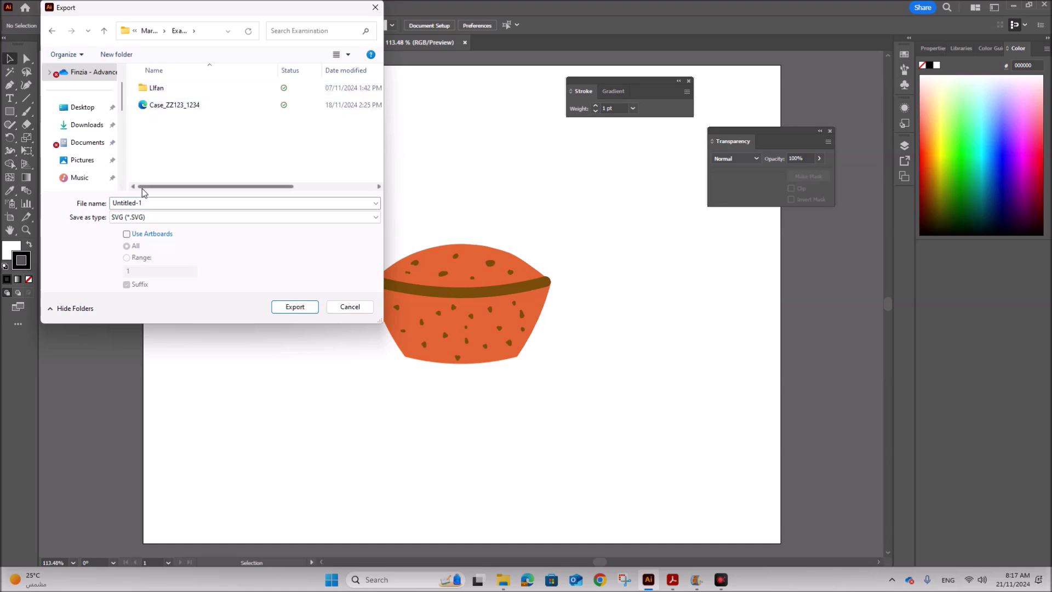
# Step: Name the export 'Cake' and save it as SVG with the default SVG options
pyautogui.click(162, 106)
pyautogui.click(126, 202)
pyautogui.click(123, 203)
pyautogui.write('Cake_ZZ123_1234')
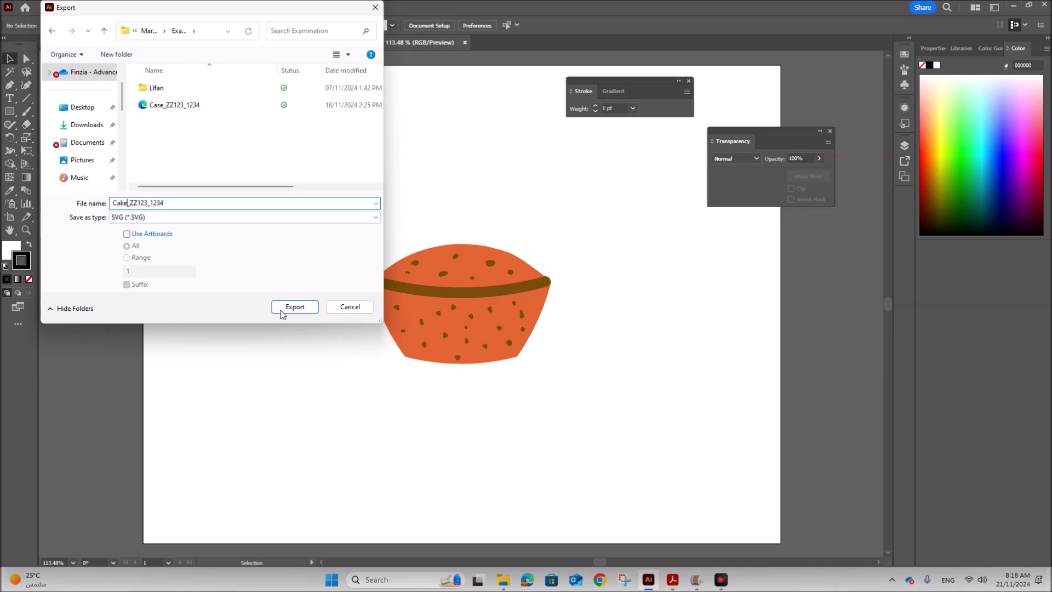
pyautogui.click(282, 312)
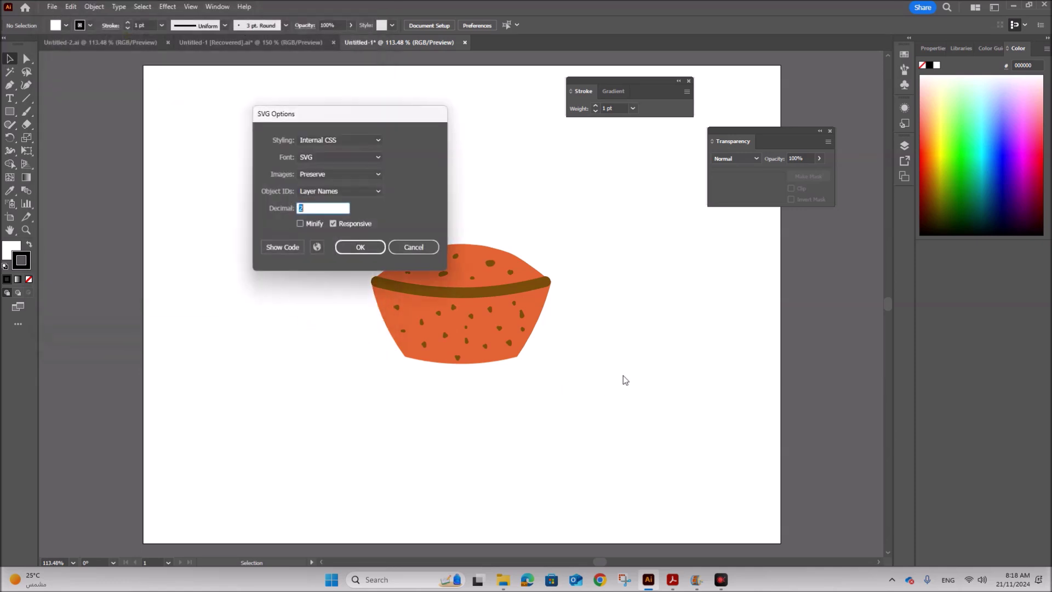
pyautogui.click(359, 247)
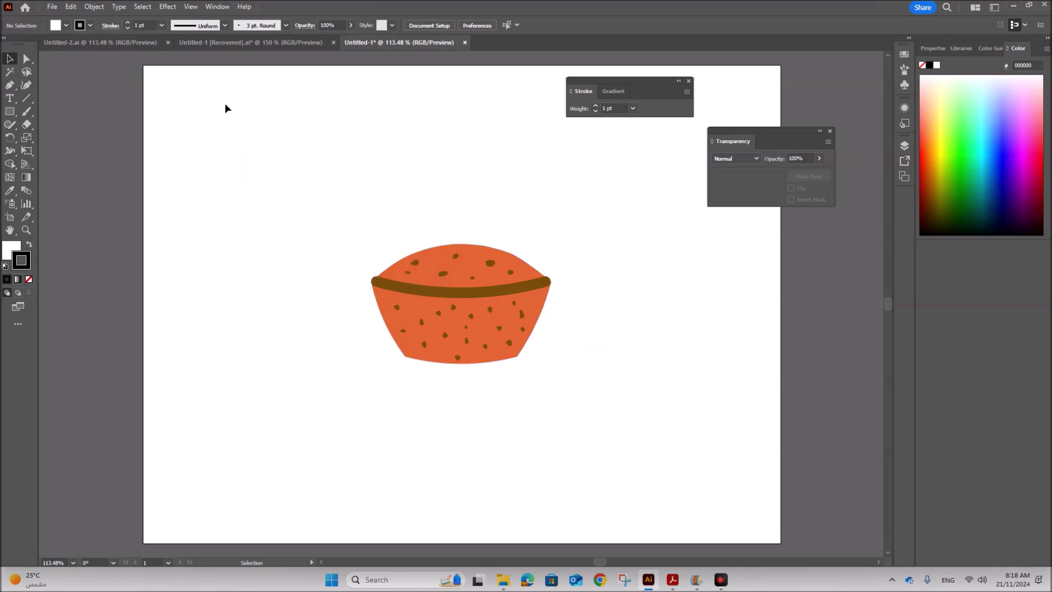
pyautogui.click(120, 43)
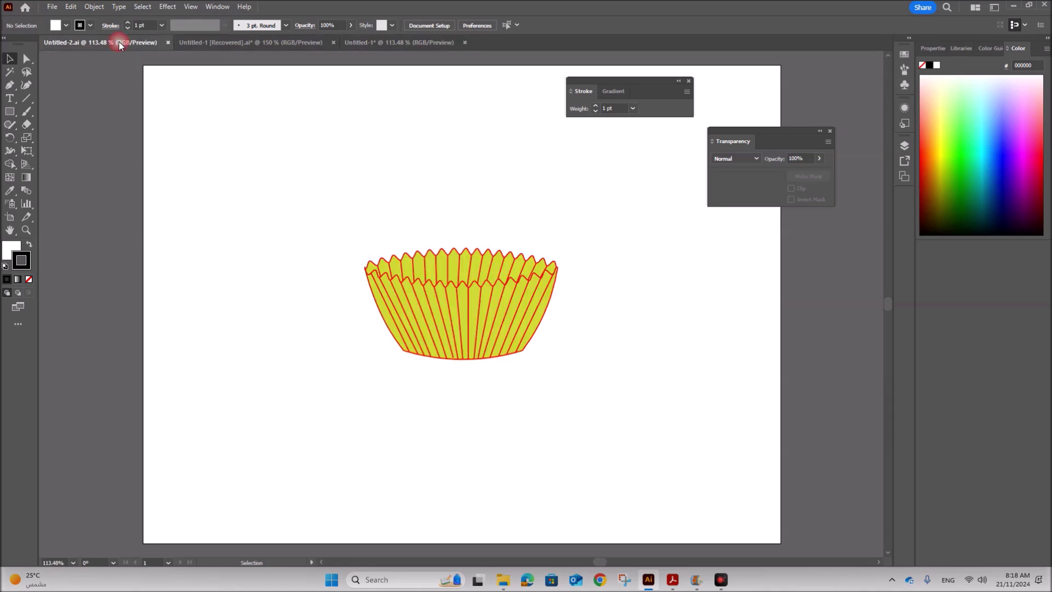
# Step: In Untitled-1 [Recovered], drag the reference cupcake picture left, then review the task sheet PDF
pyautogui.click(188, 42)
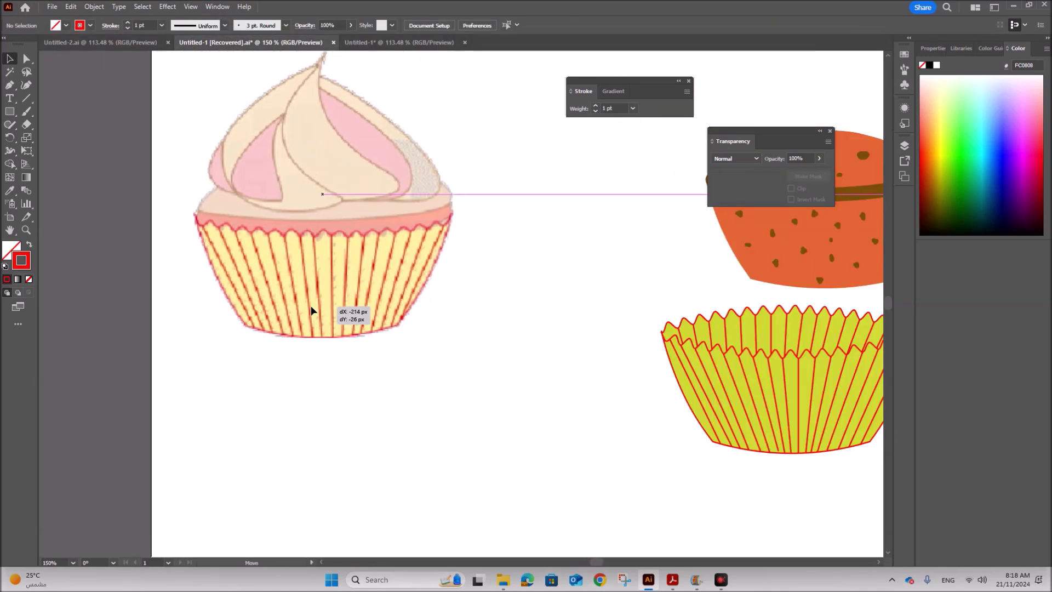
pyautogui.moveTo(311, 310); pyautogui.dragTo(280, 293)
pyautogui.click(478, 453)
pyautogui.click(671, 581)
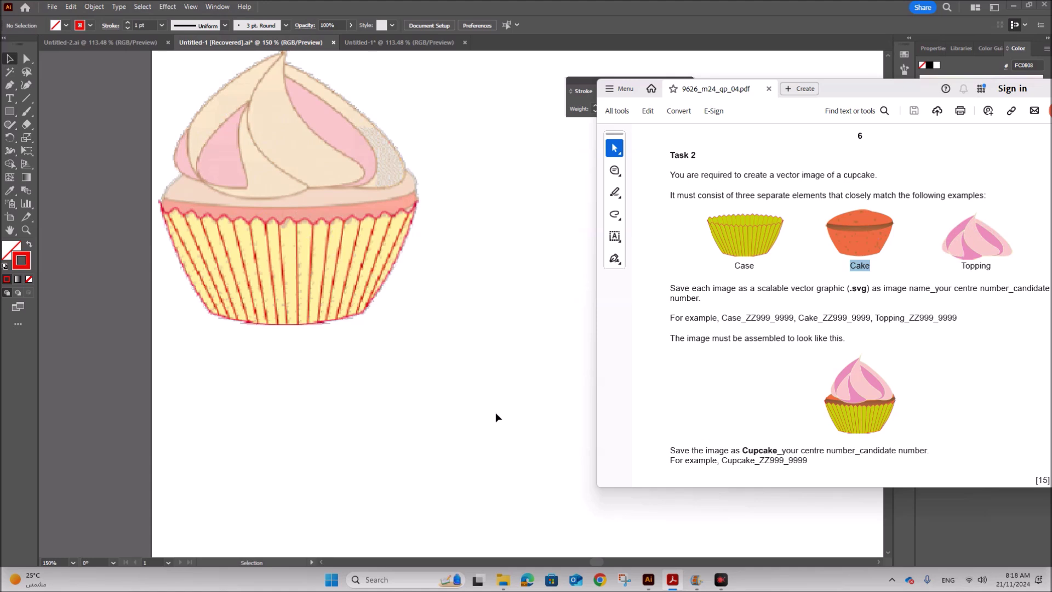
pyautogui.scroll(1, 505, 371)
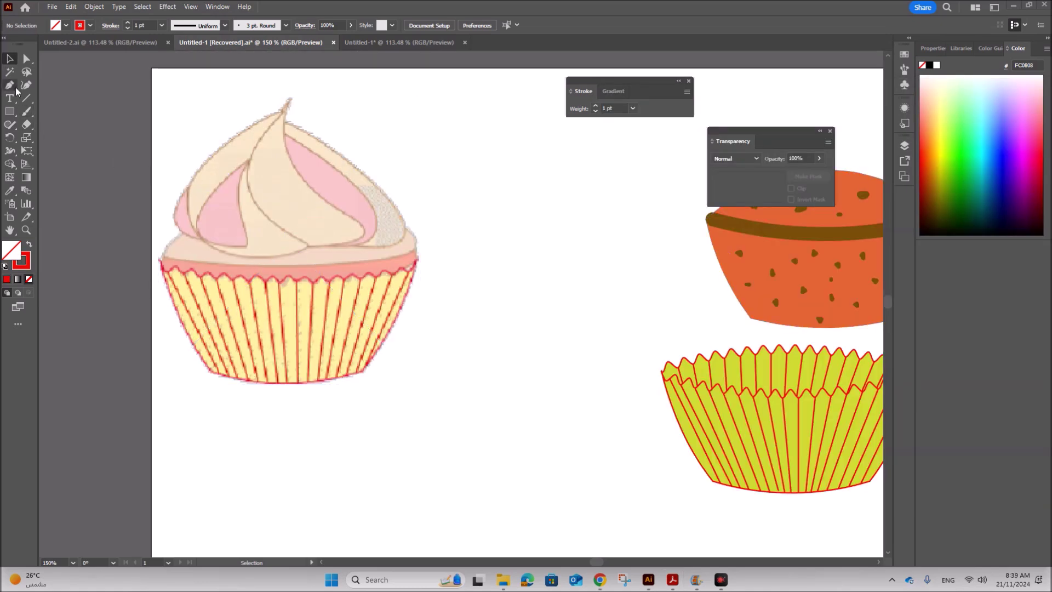
# Step: Trace the frosting swirl's outline with the Pen tool and move the traced shape to the right
pyautogui.click(10, 87)
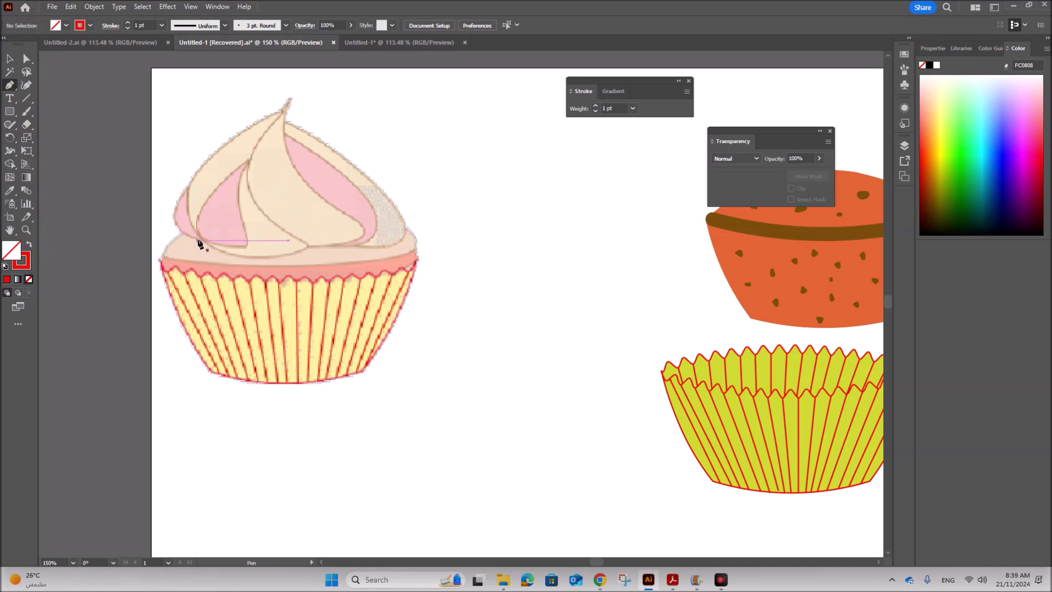
pyautogui.click(201, 240)
pyautogui.moveTo(175, 222); pyautogui.dragTo(228, 144)
pyautogui.moveTo(231, 141)
pyautogui.mouseDown()
pyautogui.moveTo(277, 122)
pyautogui.moveTo(273, 112)
pyautogui.moveTo(269, 121)
pyautogui.moveTo(291, 93)
pyautogui.moveTo(285, 126)
pyautogui.moveTo(291, 106)
pyautogui.moveTo(296, 129)
pyautogui.moveTo(353, 168)
pyautogui.mouseUp()
pyautogui.moveTo(361, 170); pyautogui.dragTo(402, 242)
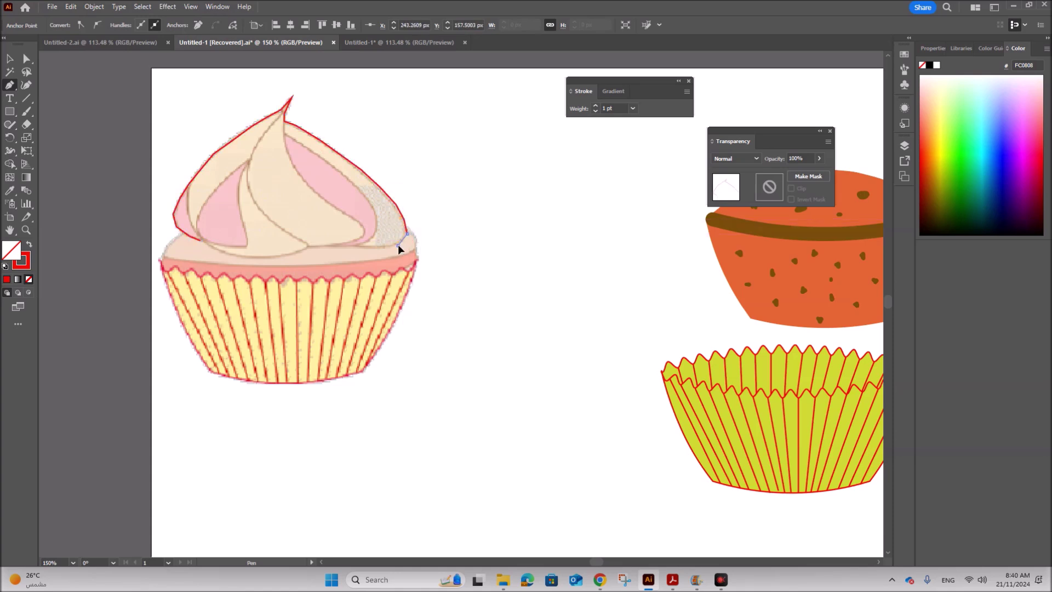
pyautogui.click(384, 249)
pyautogui.click(364, 249)
pyautogui.click(343, 246)
pyautogui.moveTo(342, 247); pyautogui.dragTo(204, 246)
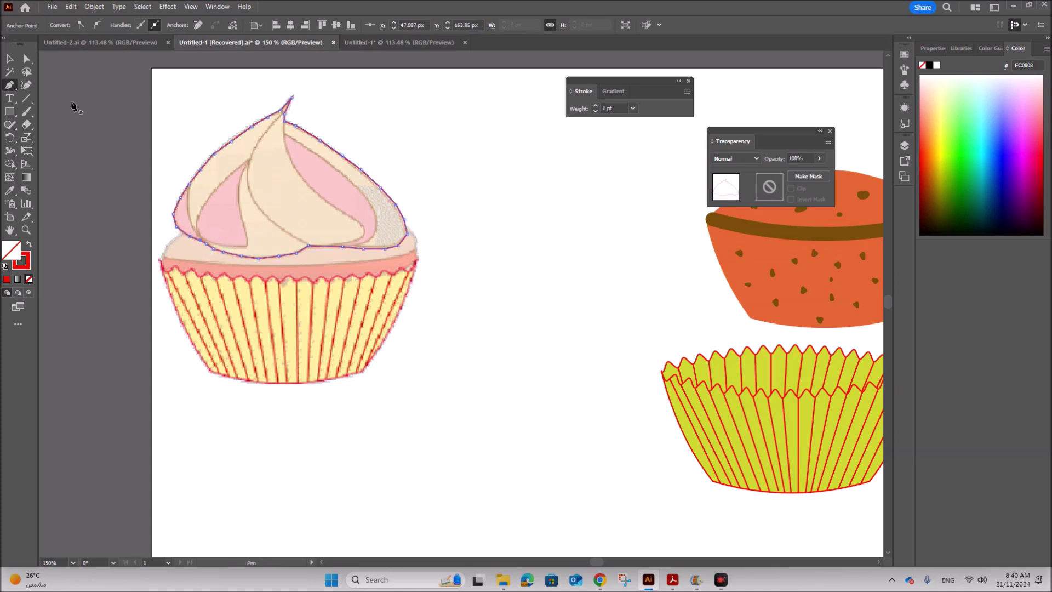
pyautogui.press('v')
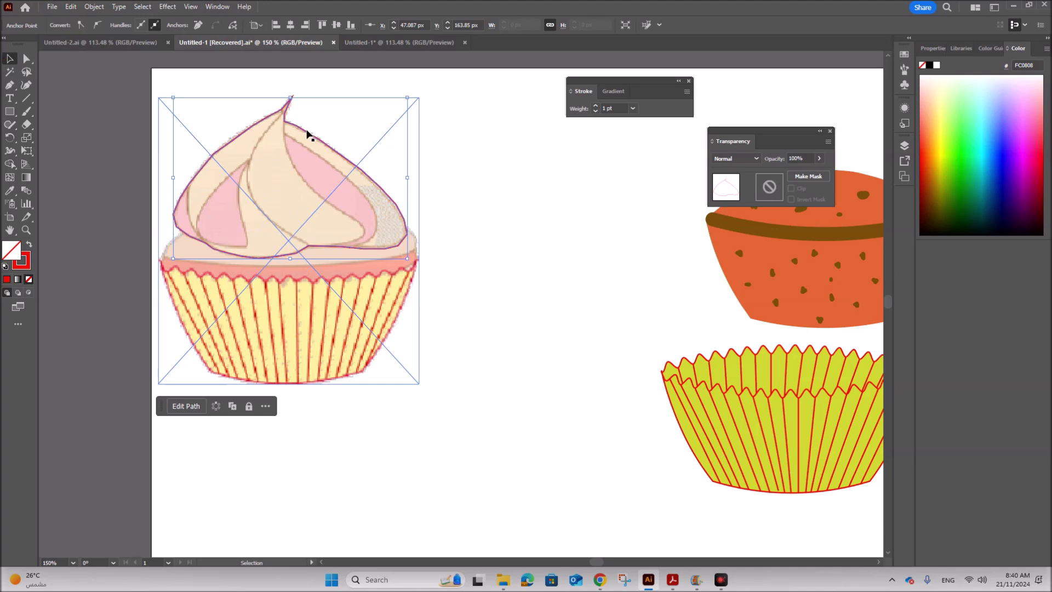
pyautogui.moveTo(307, 135); pyautogui.dragTo(566, 188)
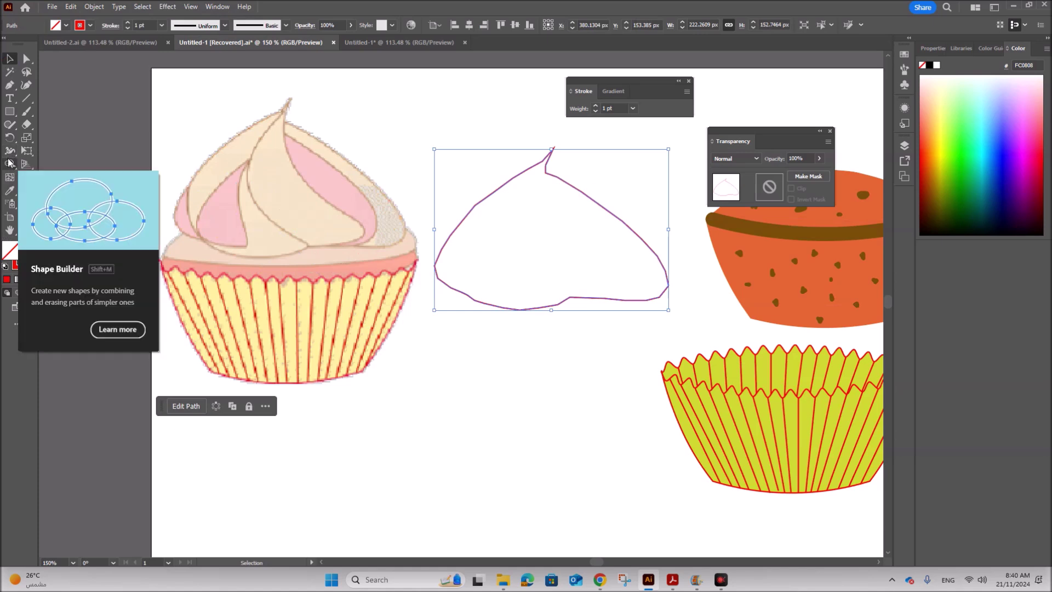
pyautogui.click(9, 138)
pyautogui.click(10, 124)
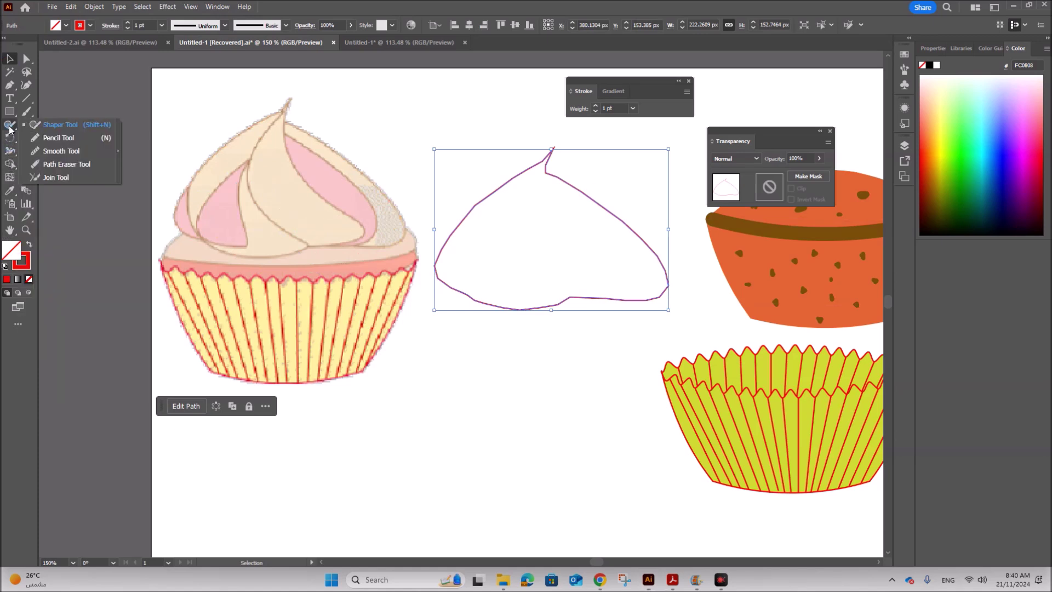
pyautogui.click(48, 153)
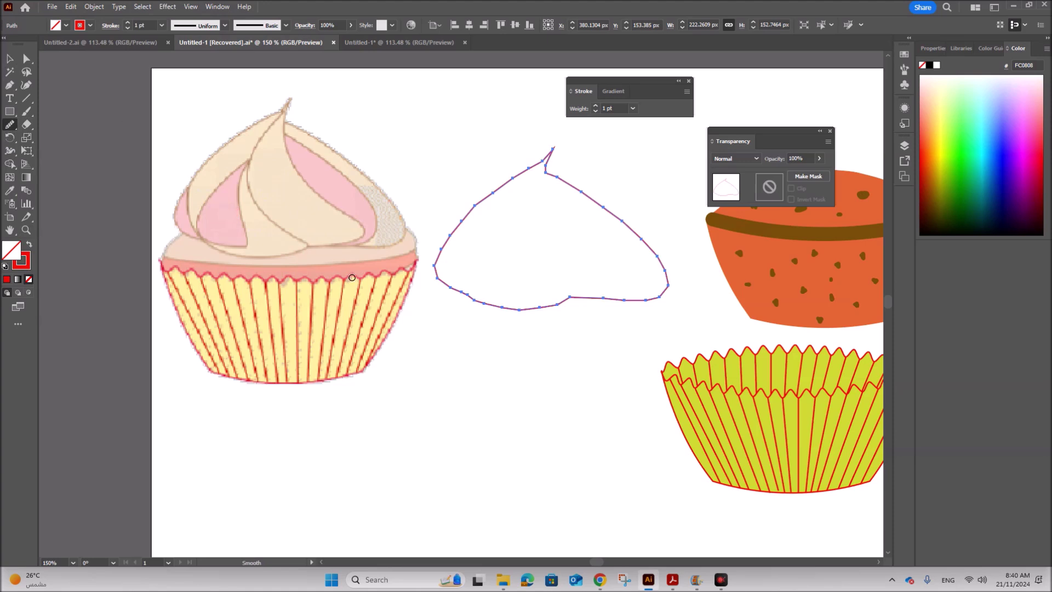
pyautogui.moveTo(441, 280); pyautogui.dragTo(540, 306)
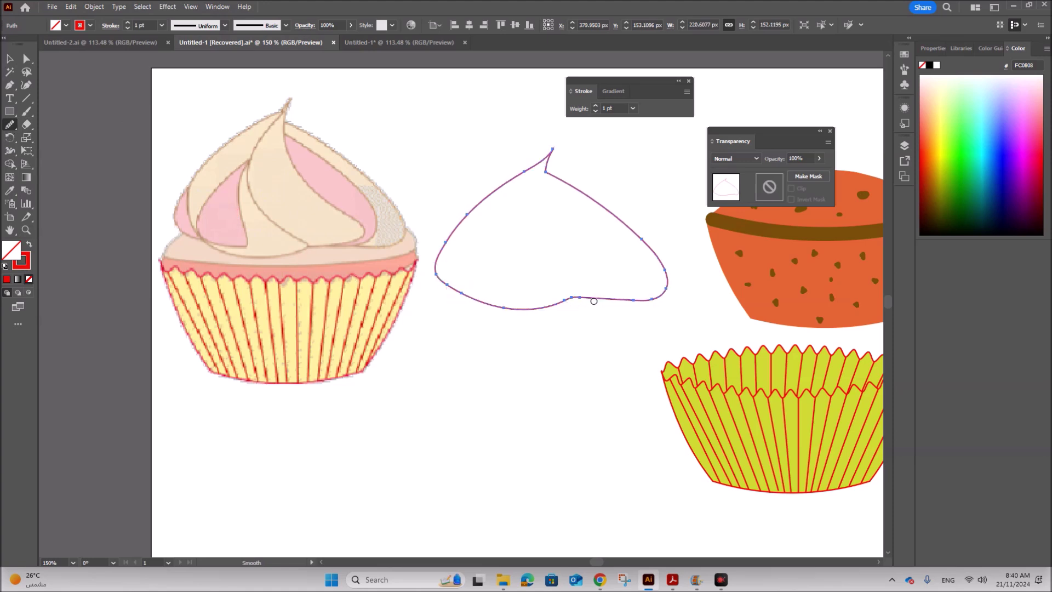
pyautogui.click(9, 59)
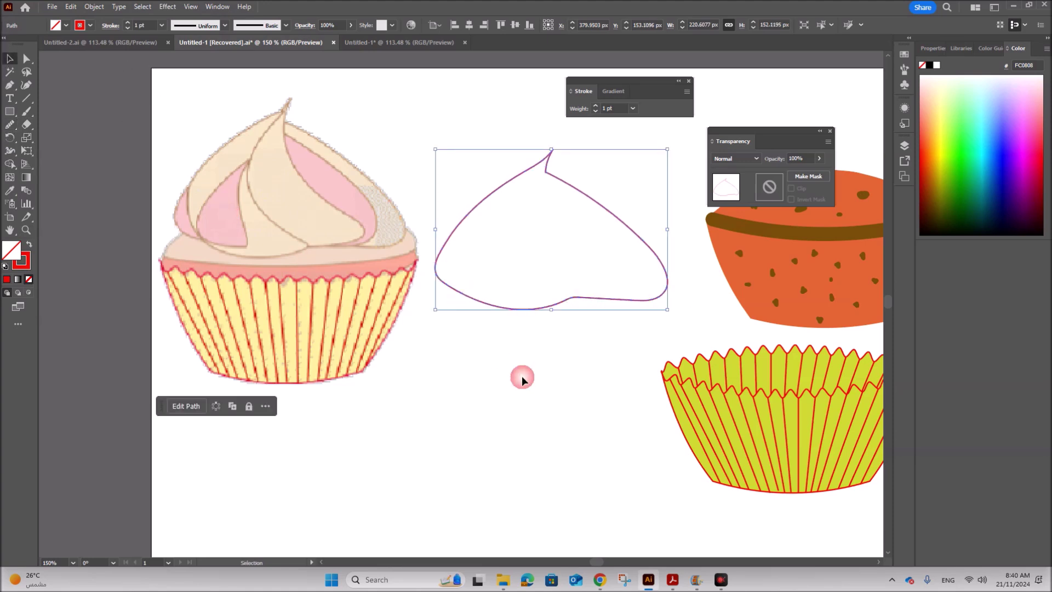
pyautogui.click(534, 401)
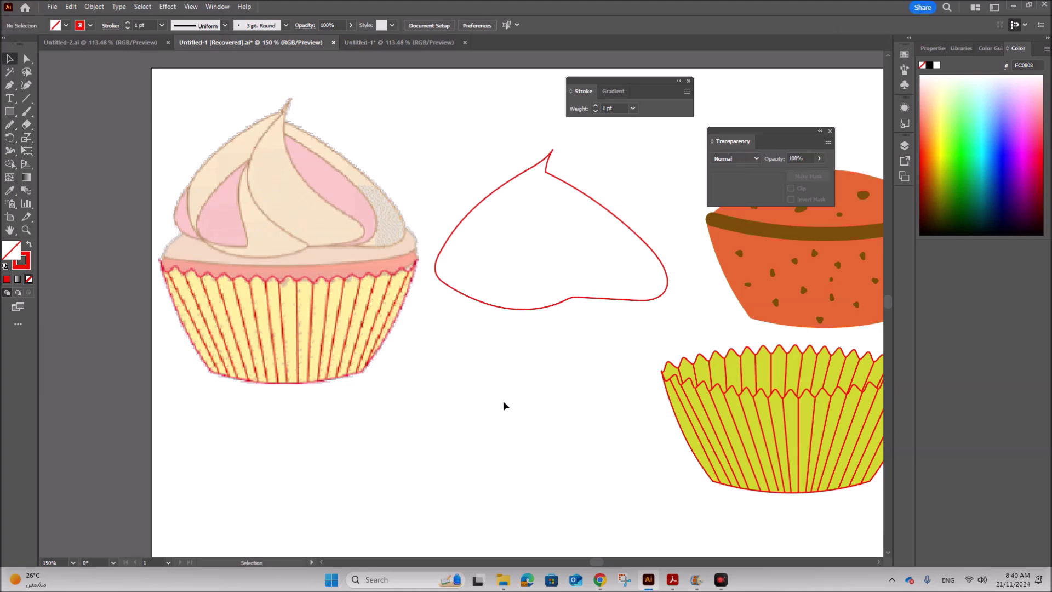
pyautogui.click(477, 302)
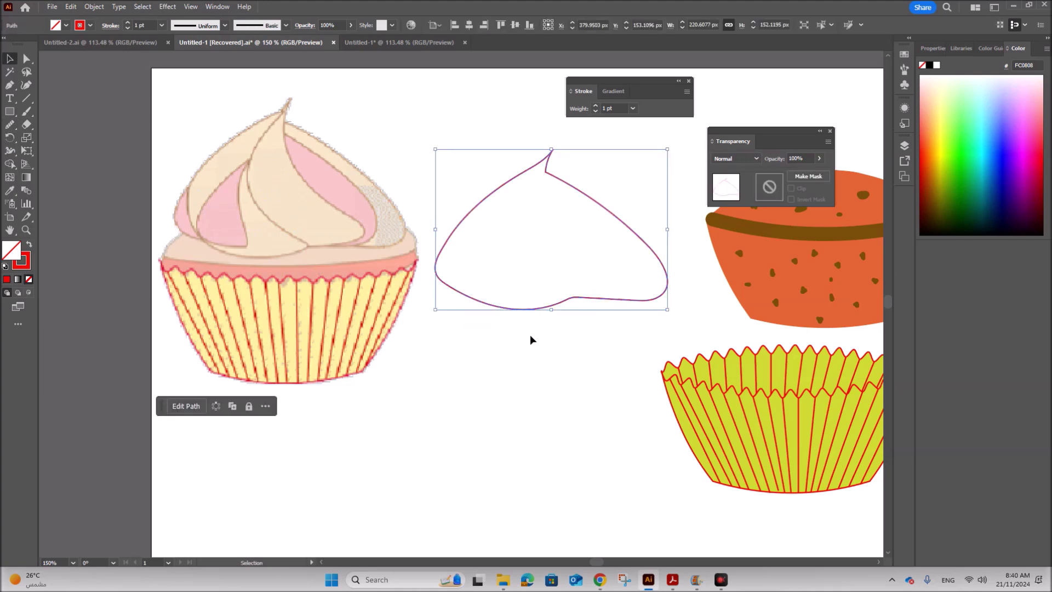
pyautogui.click(674, 581)
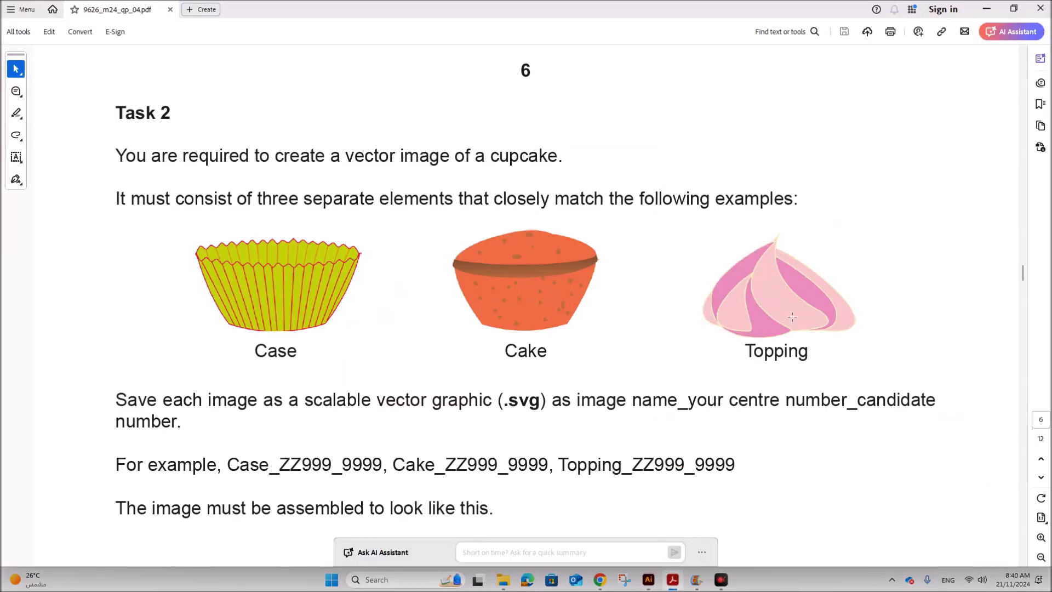
pyautogui.click(648, 580)
pyautogui.click(17, 267)
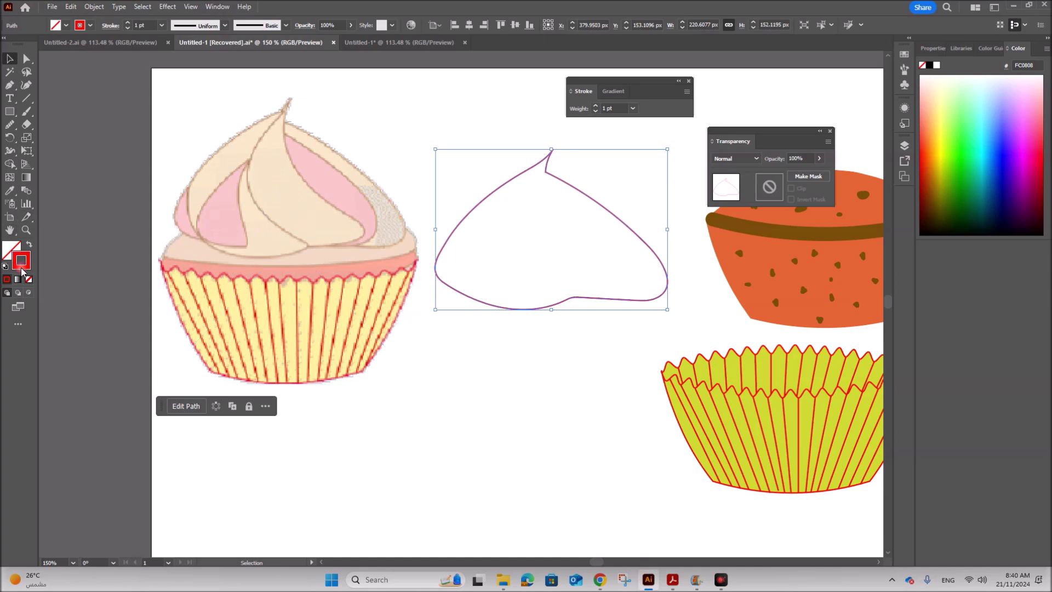
# Step: Give the topping a pale yellow F4F4B3 stroke, then recheck the task sheet
pyautogui.doubleClick(22, 267)
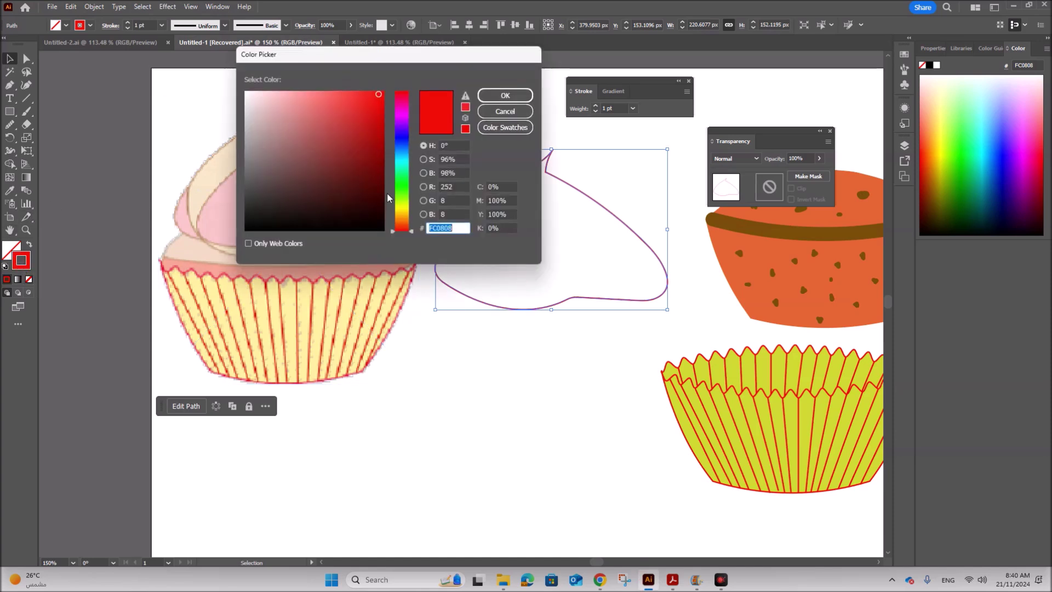
pyautogui.moveTo(404, 213); pyautogui.dragTo(398, 209)
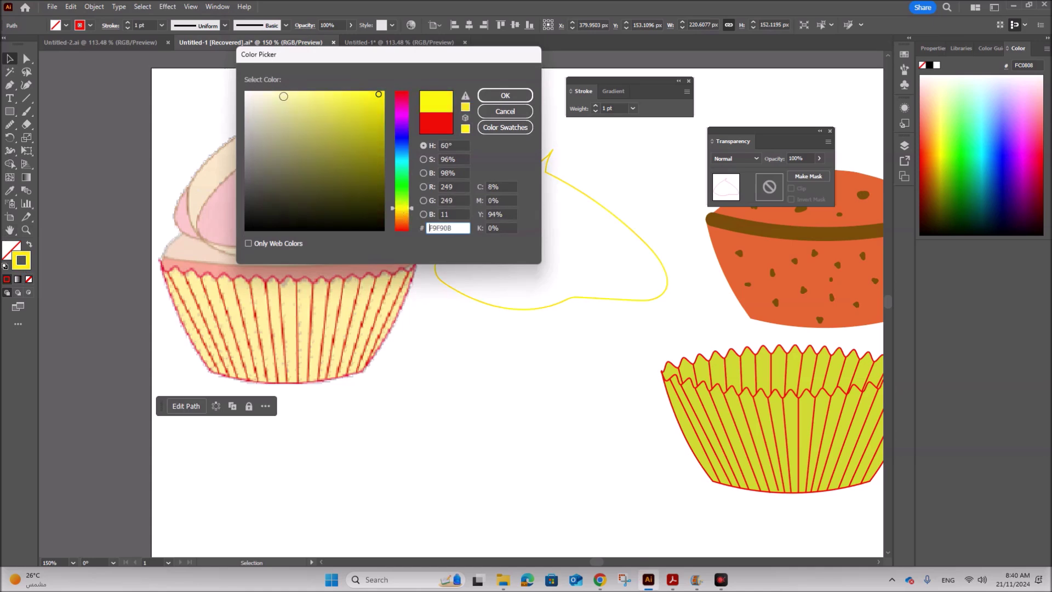
pyautogui.click(282, 97)
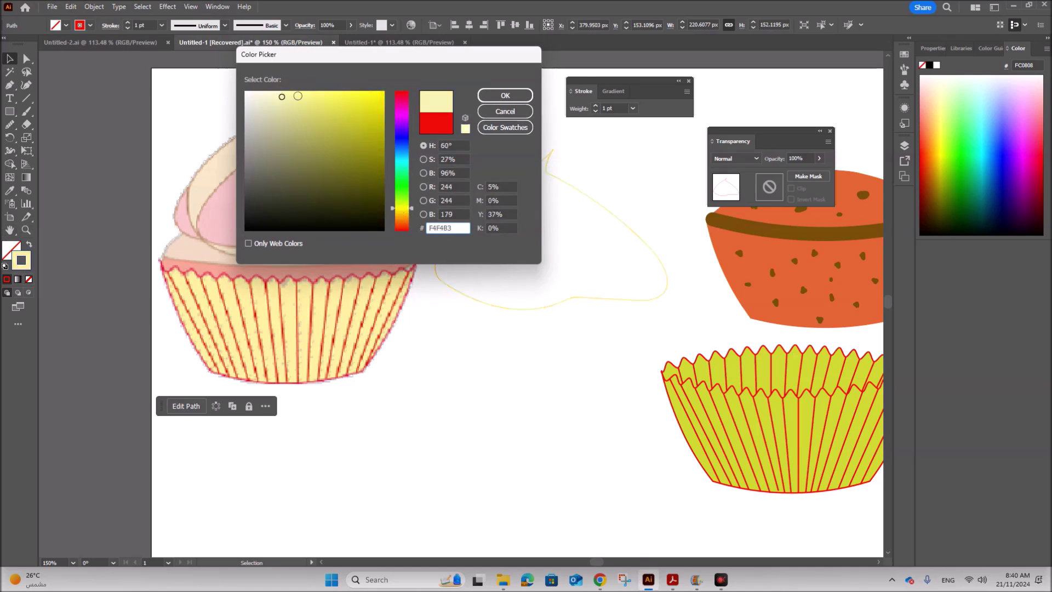
pyautogui.click(504, 96)
pyautogui.click(503, 355)
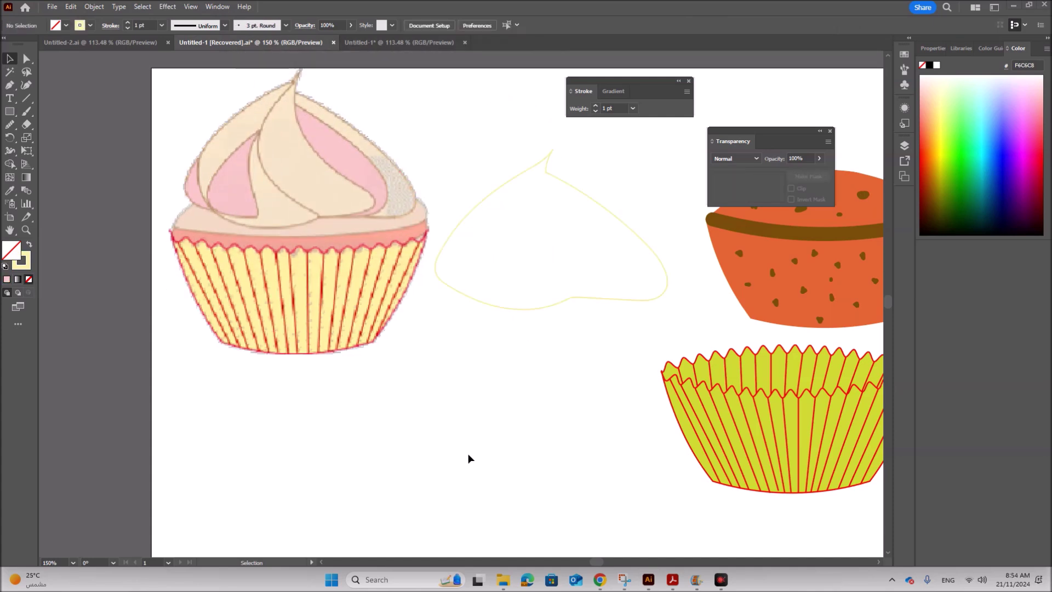
pyautogui.click(477, 237)
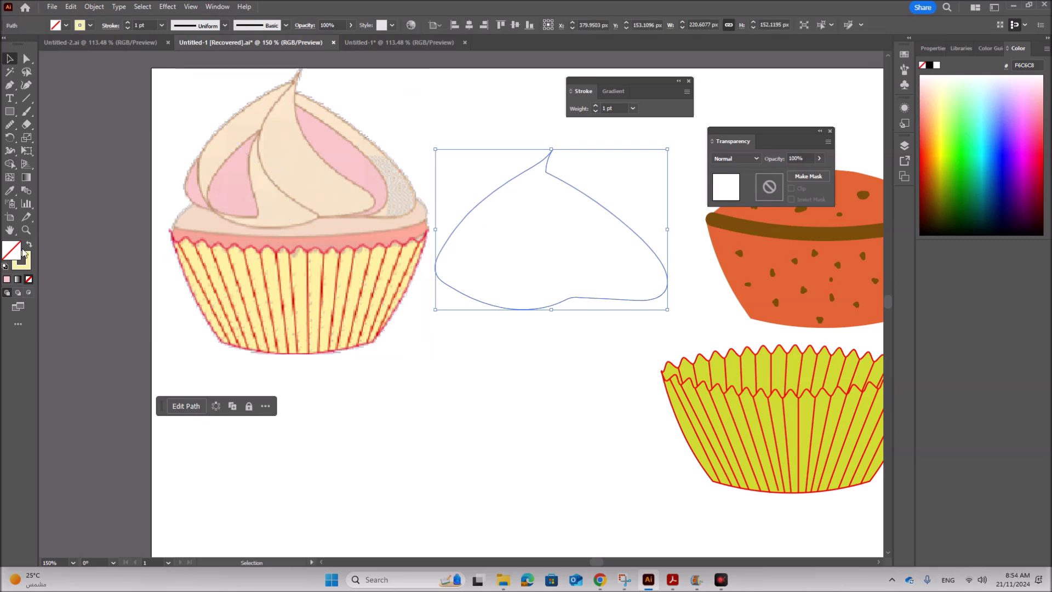
pyautogui.click(671, 579)
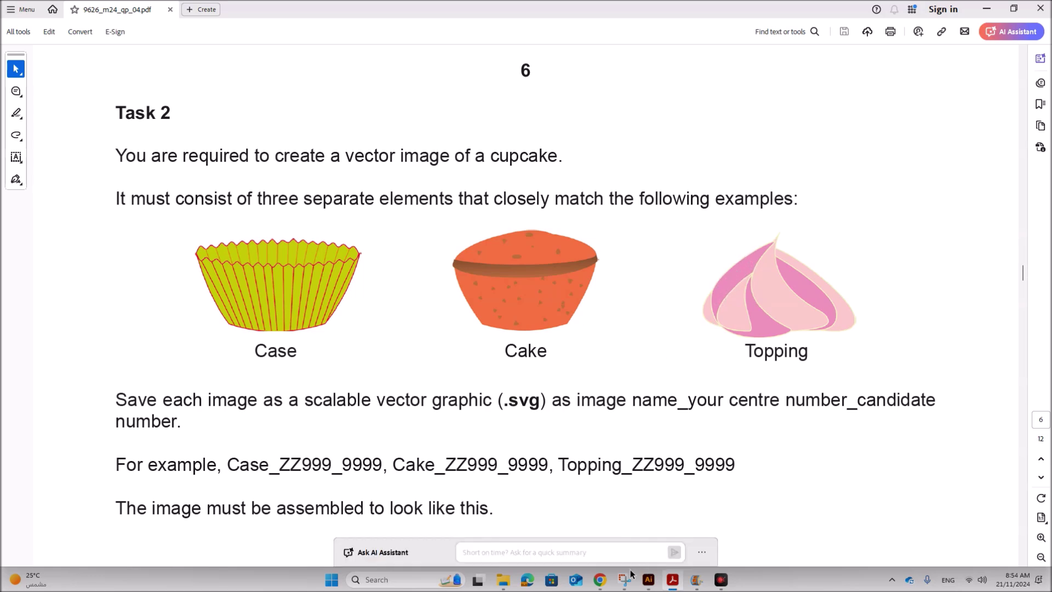
pyautogui.click(648, 580)
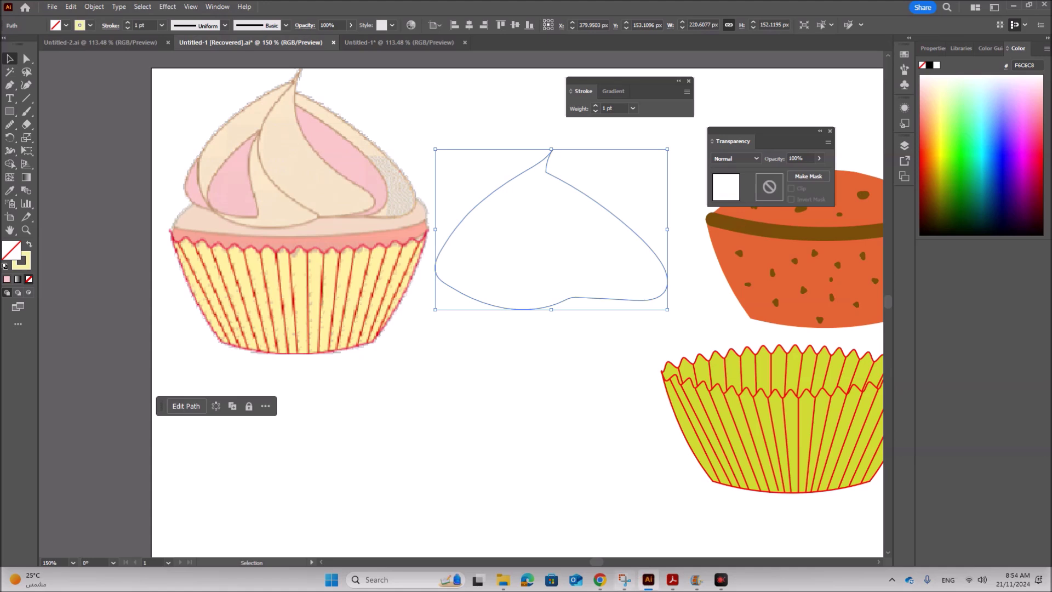
# Step: Fill the topping with light pink DB8ABA and compare it against the task sheet
pyautogui.doubleClick(13, 257)
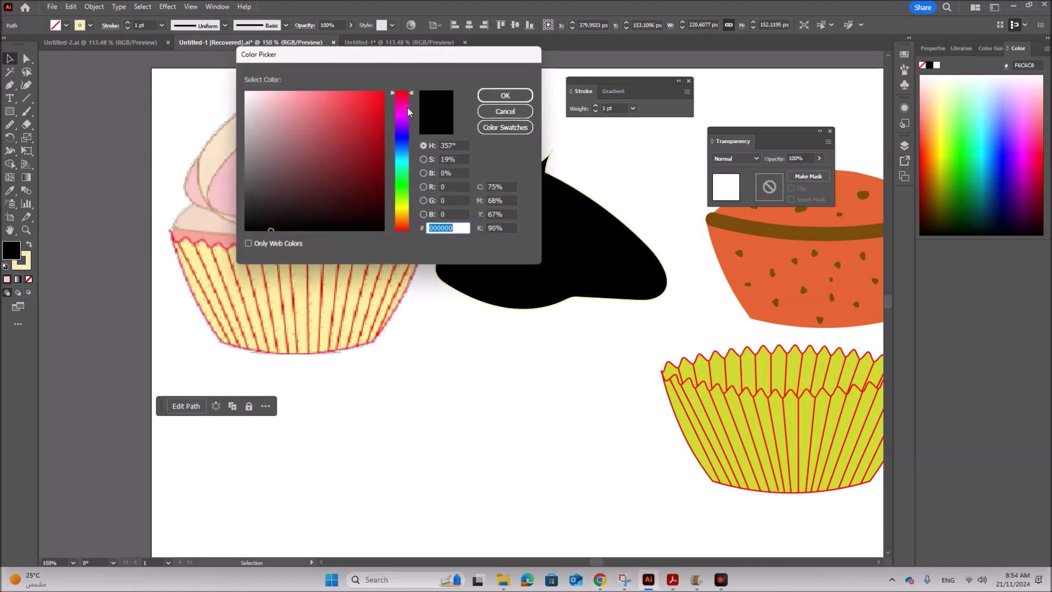
pyautogui.click(408, 104)
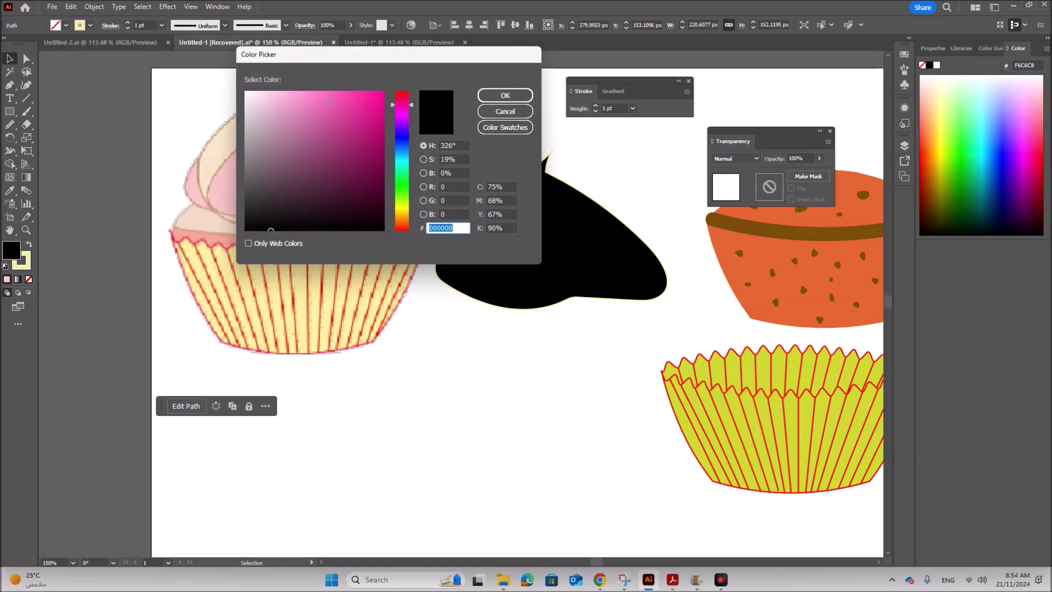
pyautogui.click(311, 106)
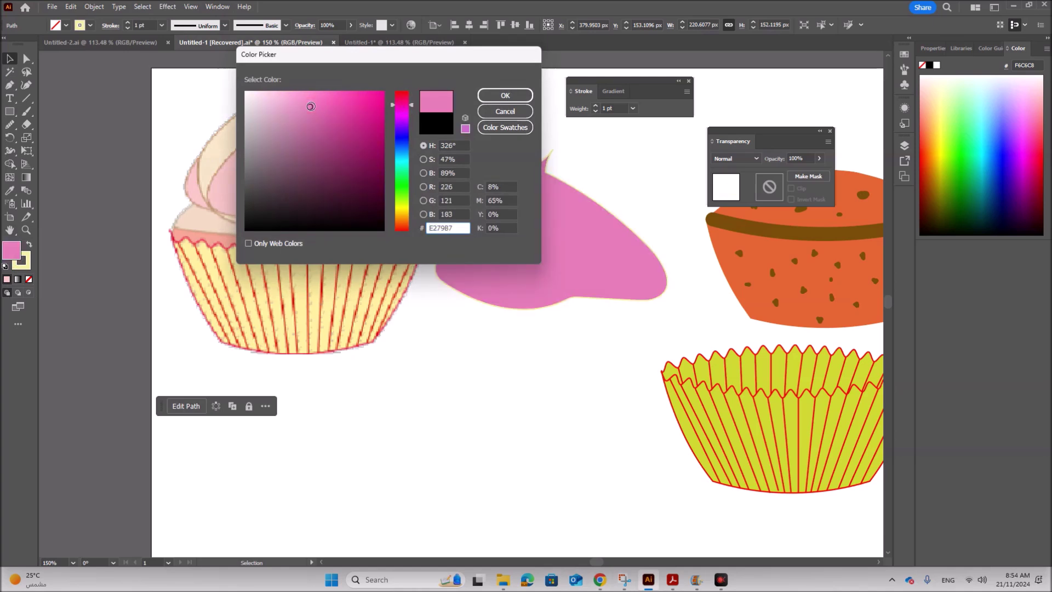
pyautogui.click(296, 110)
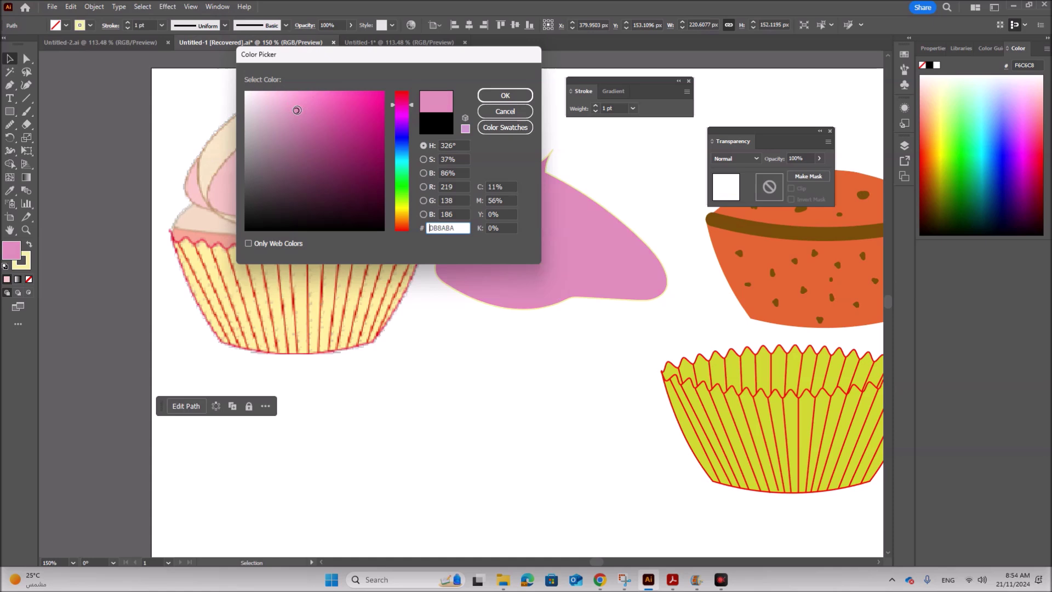
pyautogui.click(504, 95)
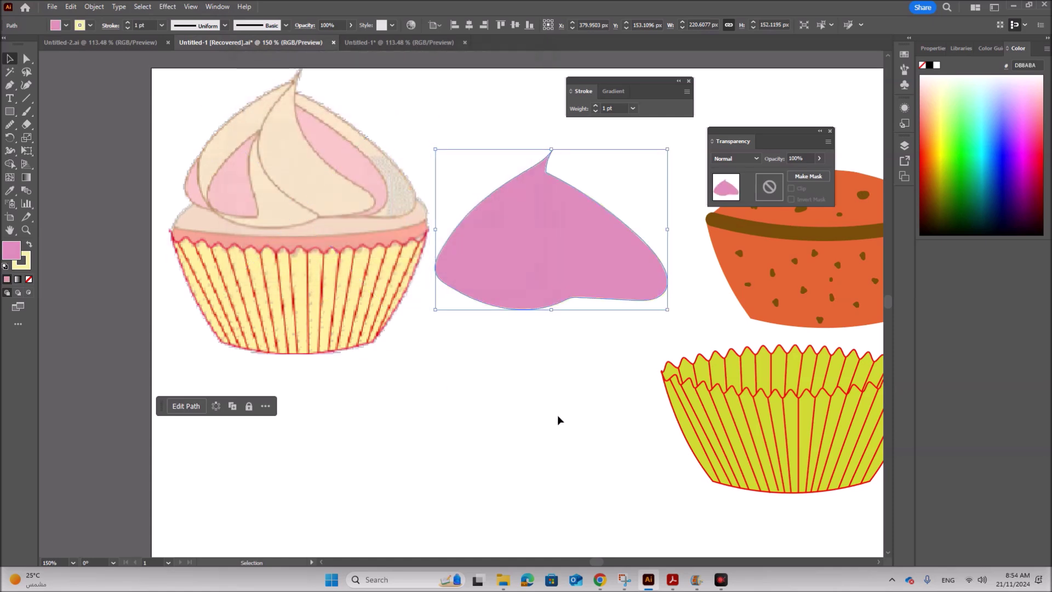
pyautogui.click(672, 579)
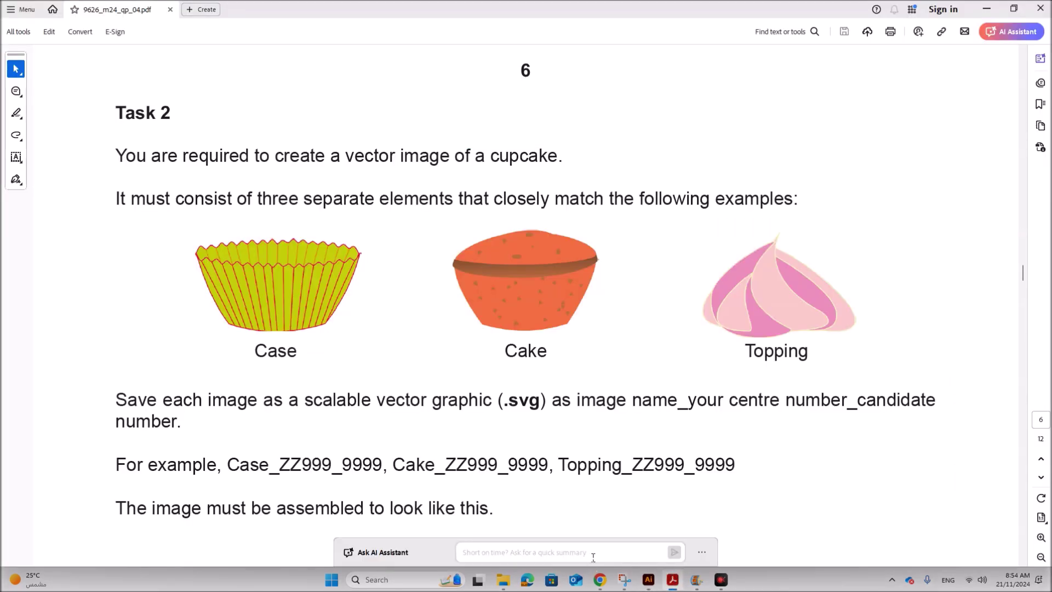
pyautogui.click(648, 579)
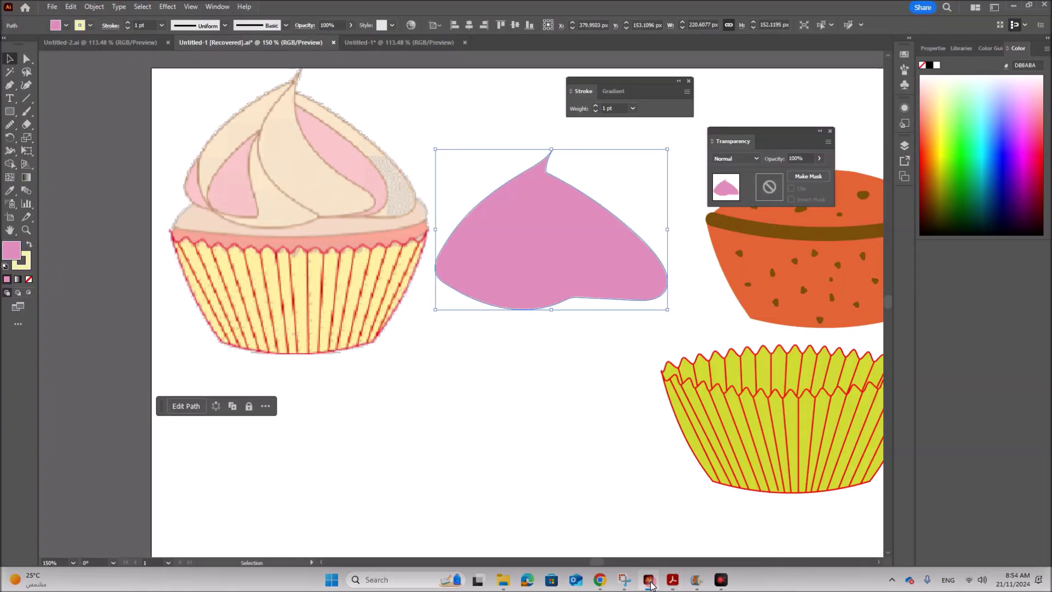
# Step: Set the fill to None and draw a small crescent path with the Pen tool
pyautogui.click(493, 462)
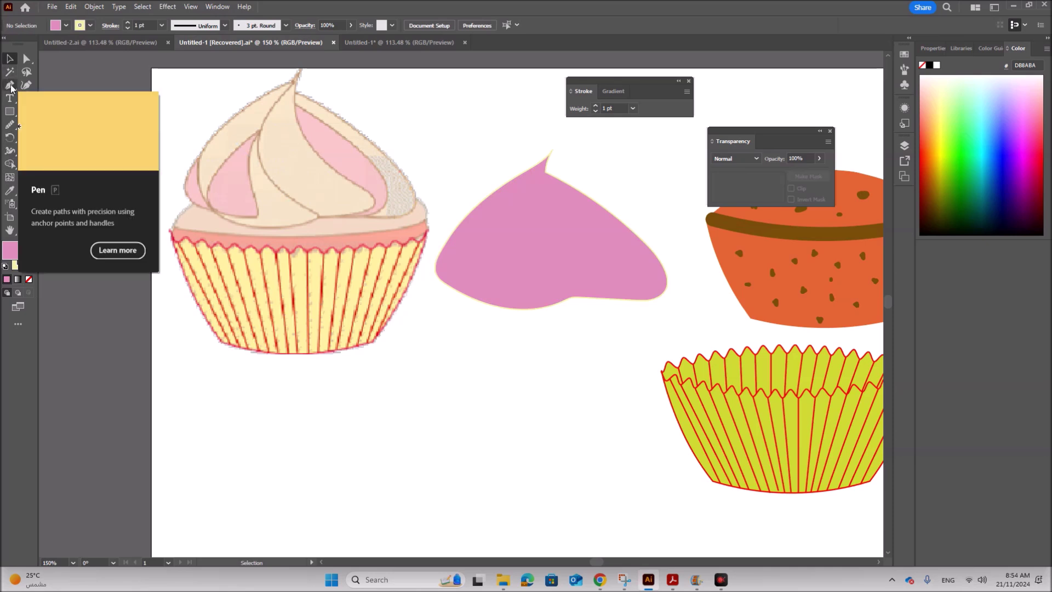
pyautogui.click(31, 280)
pyautogui.click(10, 86)
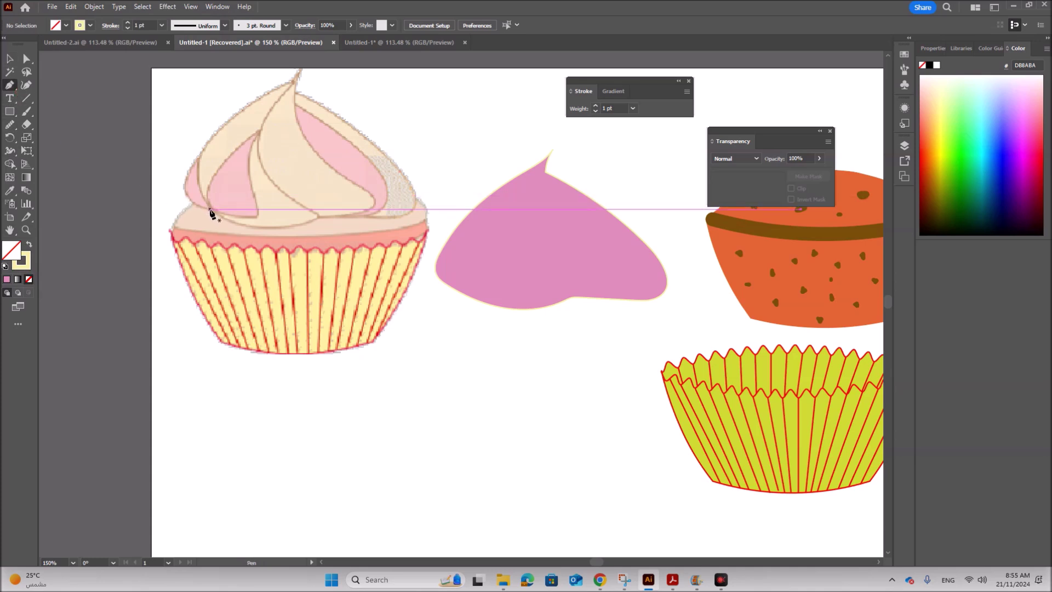
pyautogui.moveTo(211, 209)
pyautogui.mouseDown()
pyautogui.moveTo(188, 200)
pyautogui.moveTo(198, 159)
pyautogui.moveTo(212, 211)
pyautogui.mouseUp()
pyautogui.click(9, 58)
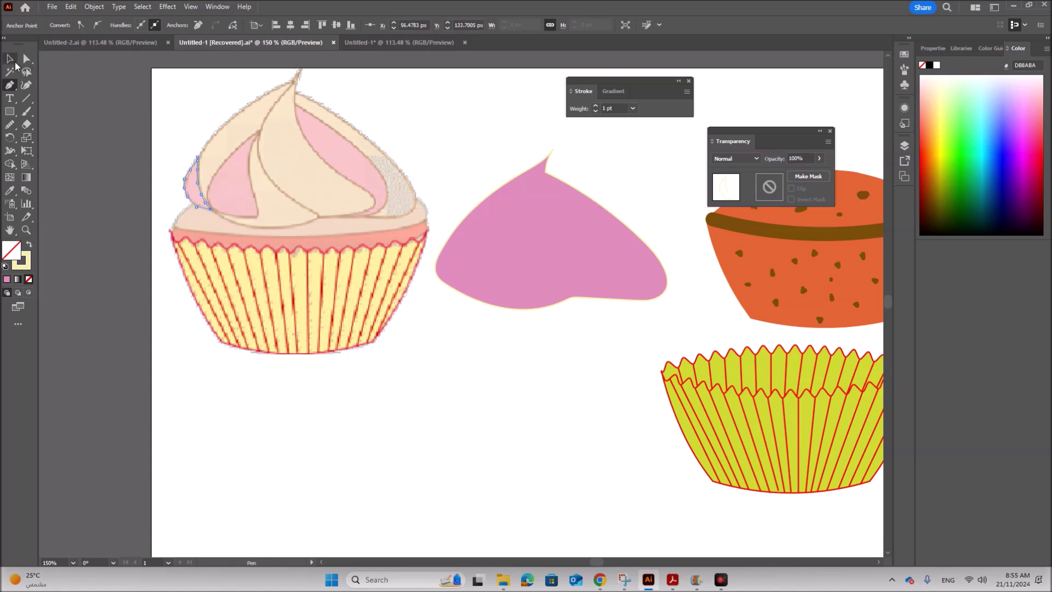
# Step: Move the crescent onto the pink topping's left edge
pyautogui.click(204, 177)
pyautogui.moveTo(204, 177); pyautogui.dragTo(446, 309)
pyautogui.moveTo(447, 318); pyautogui.dragTo(444, 340)
pyautogui.click(9, 124)
pyautogui.click(10, 59)
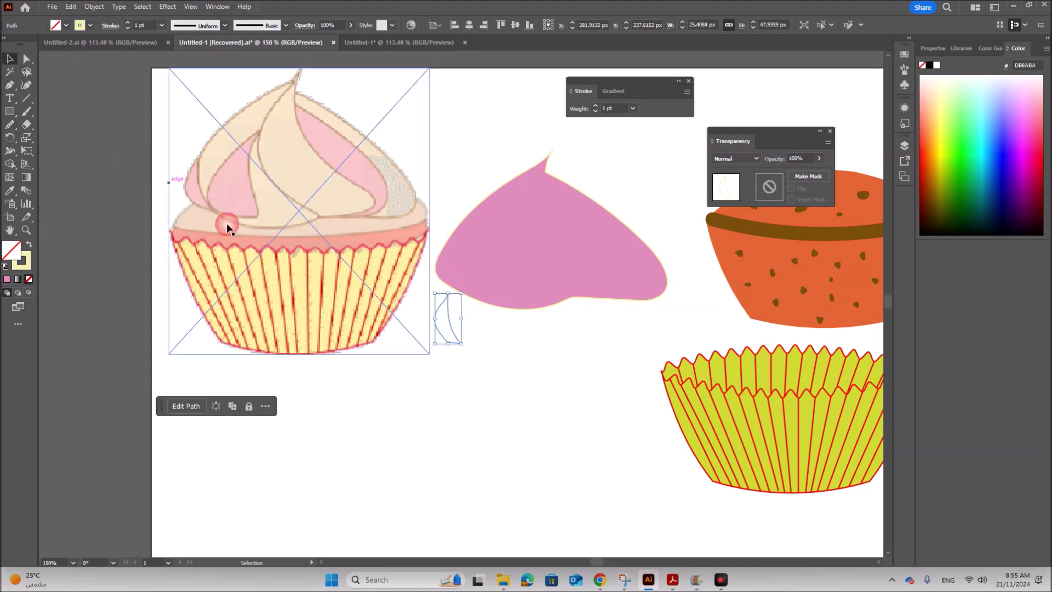
pyautogui.moveTo(438, 327); pyautogui.dragTo(439, 277)
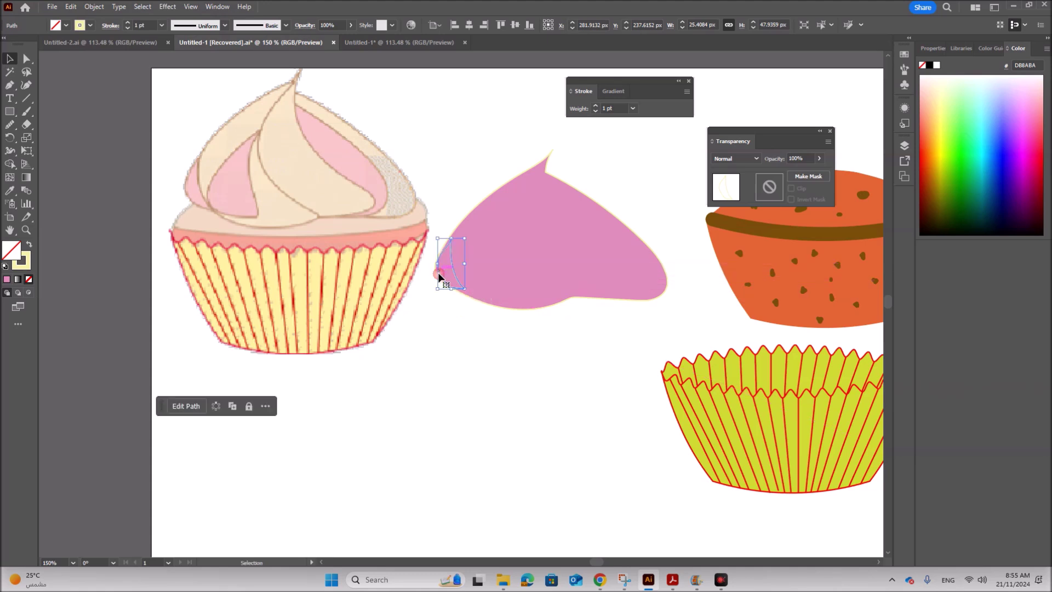
pyautogui.click(462, 336)
pyautogui.click(444, 280)
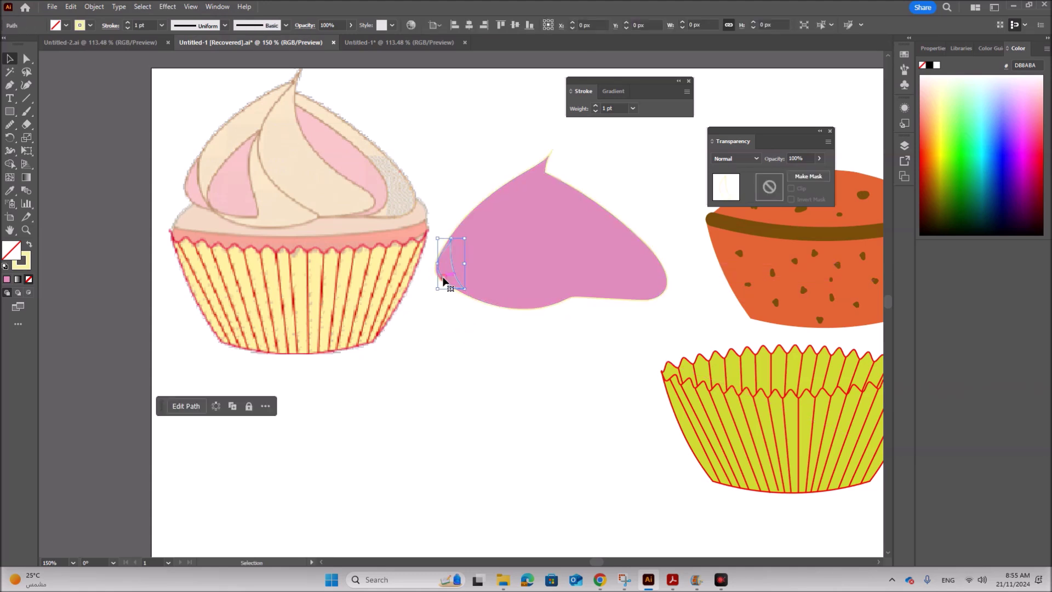
# Step: Reshape the crescent's upper curve and top anchor with the Curvature tool
pyautogui.click(25, 58)
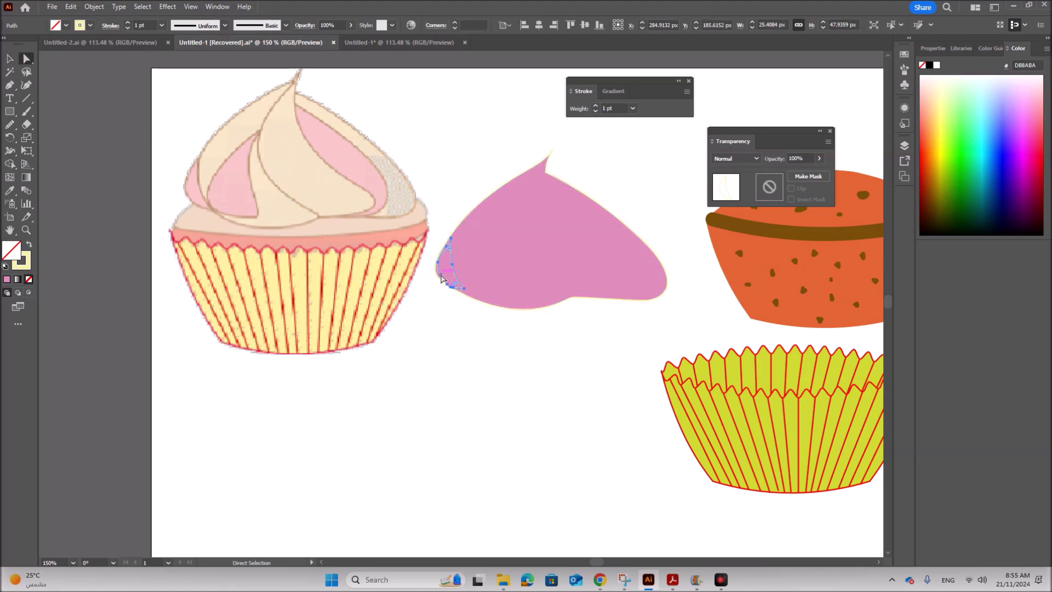
pyautogui.click(26, 85)
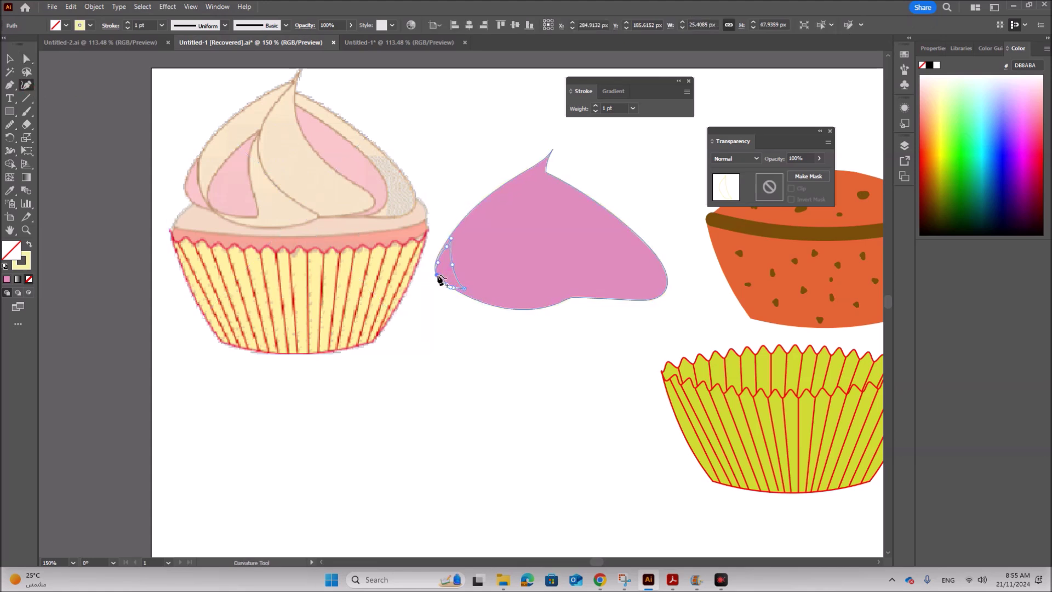
pyautogui.click(437, 276)
pyautogui.moveTo(445, 245); pyautogui.dragTo(448, 248)
pyautogui.click(453, 238)
pyautogui.click(9, 57)
pyautogui.click(427, 359)
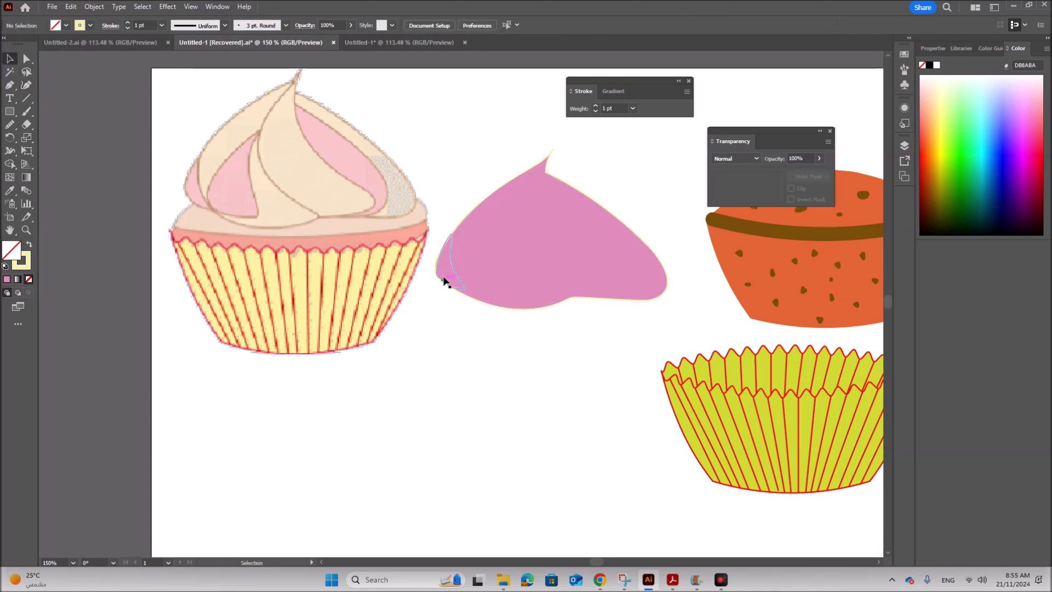
# Step: Add an anchor on the crescent's left edge, then zoom in closely on it
pyautogui.click(452, 268)
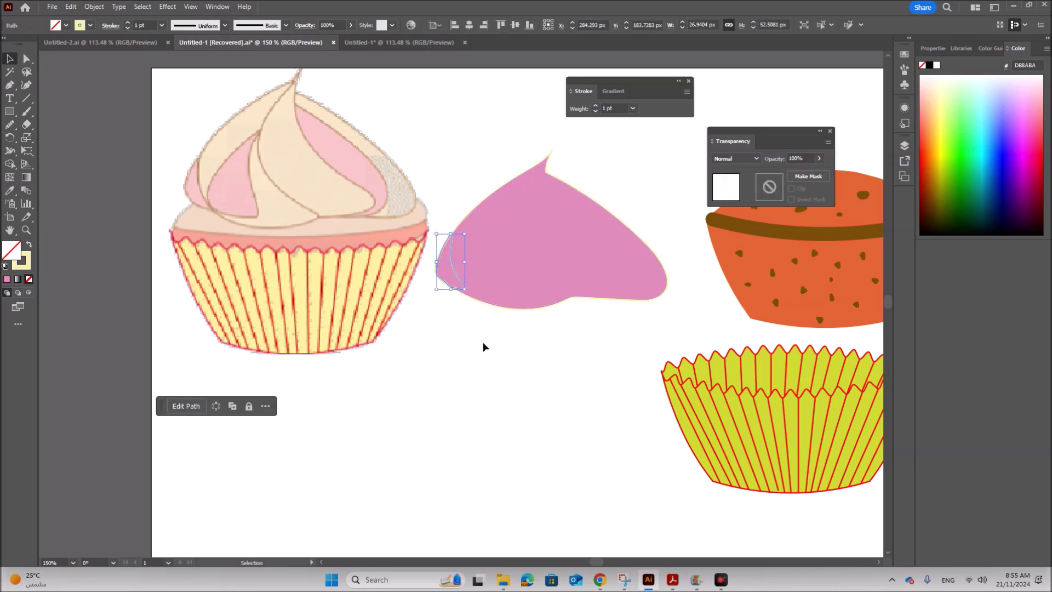
pyautogui.click(26, 85)
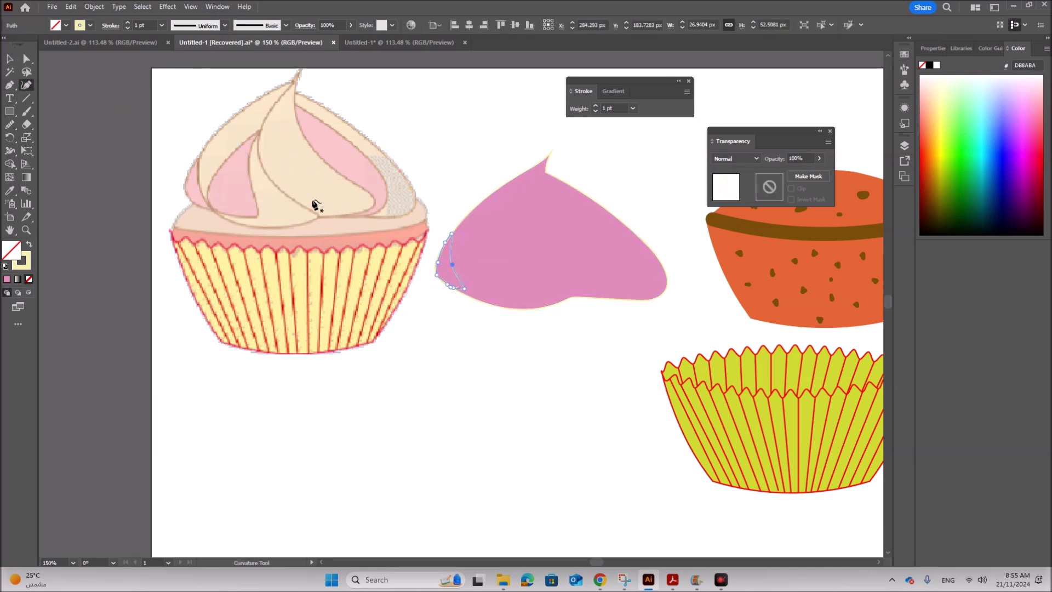
pyautogui.click(437, 263)
pyautogui.click(10, 59)
pyautogui.click(356, 305)
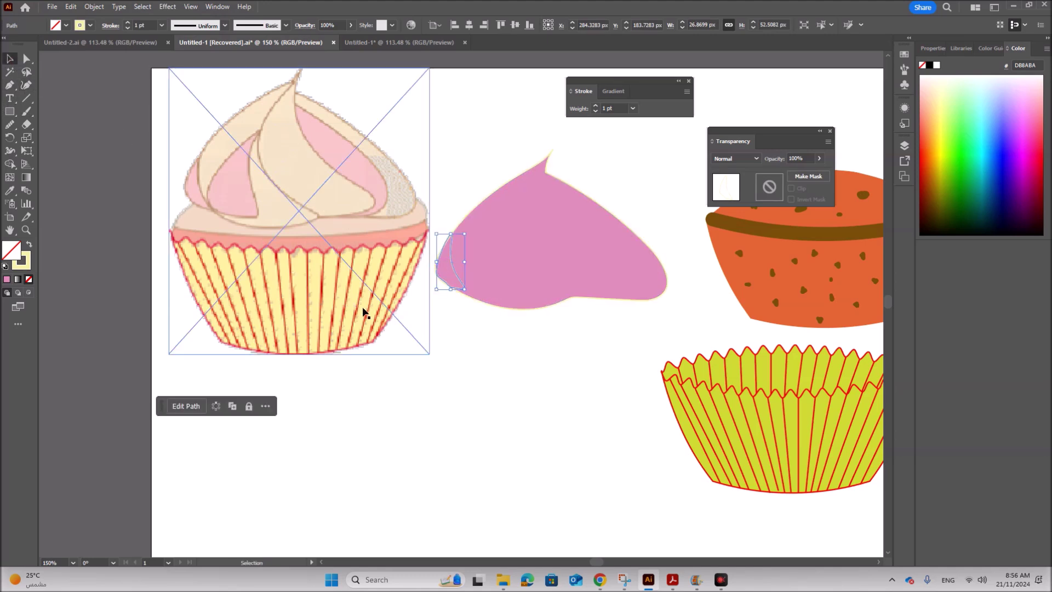
pyautogui.click(438, 265)
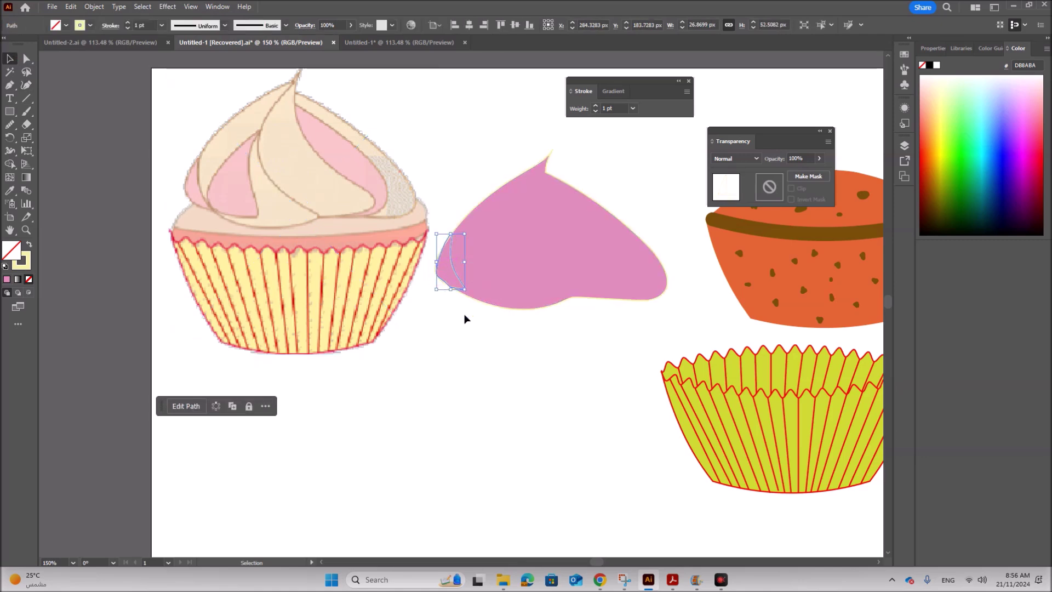
pyautogui.hotkey('ctrl', '=')
pyautogui.hotkey('ctrl', '=')
pyautogui.hotkey('ctrl', '=')
pyautogui.hotkey('ctrl', '=')
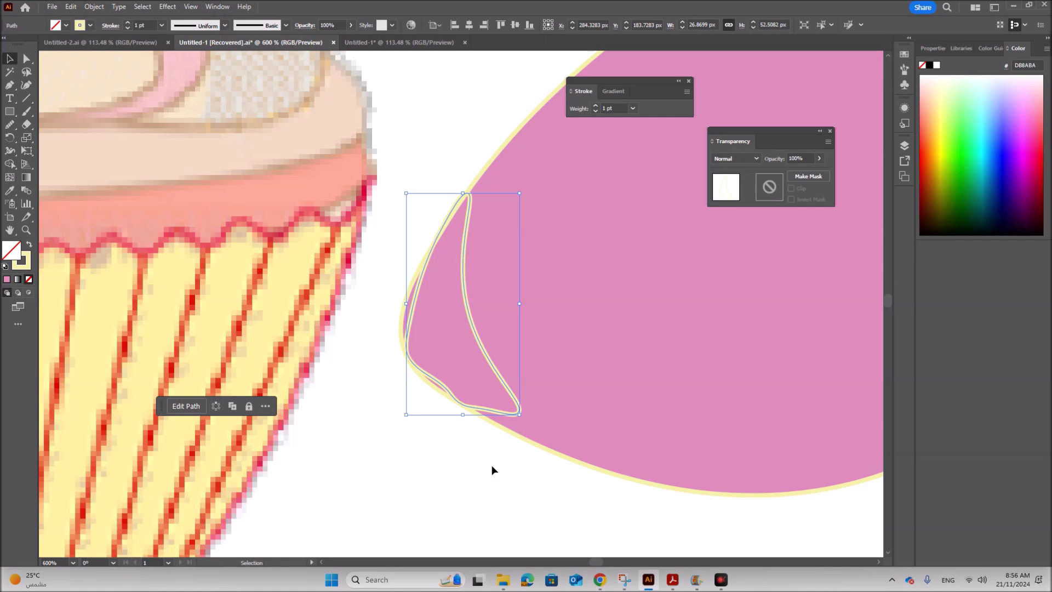
# Step: Bulge the crescent's left edge outward and add an anchor on its lower-left edge
pyautogui.click(533, 506)
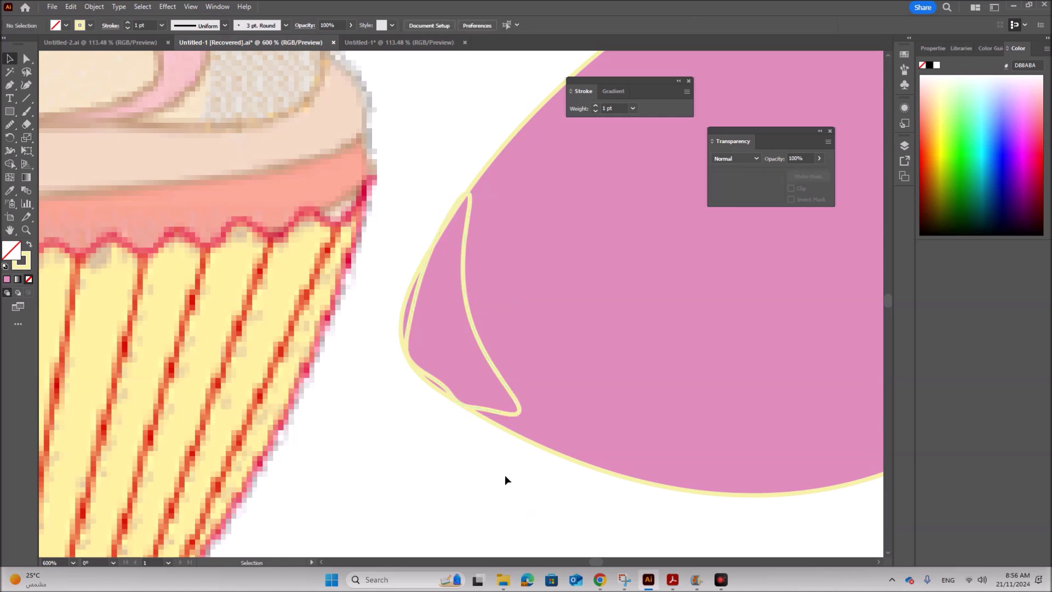
pyautogui.click(411, 313)
pyautogui.hotkey('shift', '`')
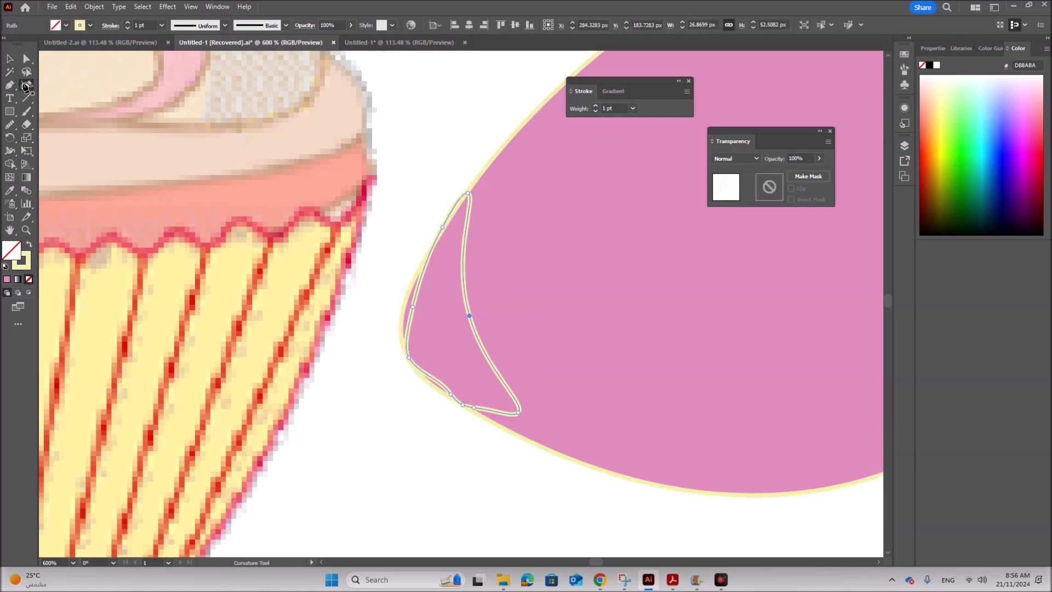
pyautogui.moveTo(412, 306); pyautogui.dragTo(406, 304)
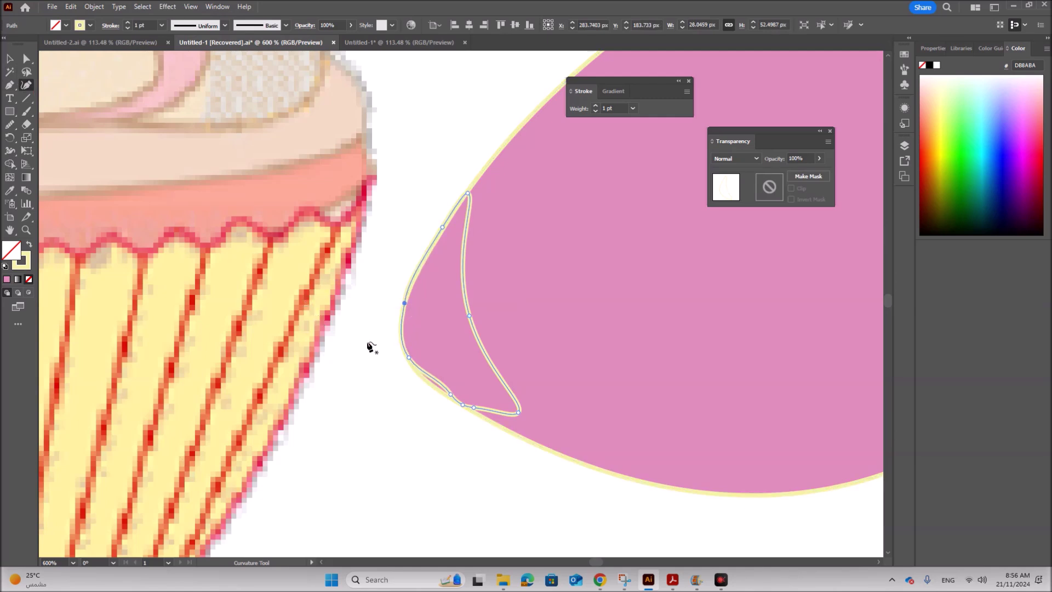
pyautogui.click(431, 383)
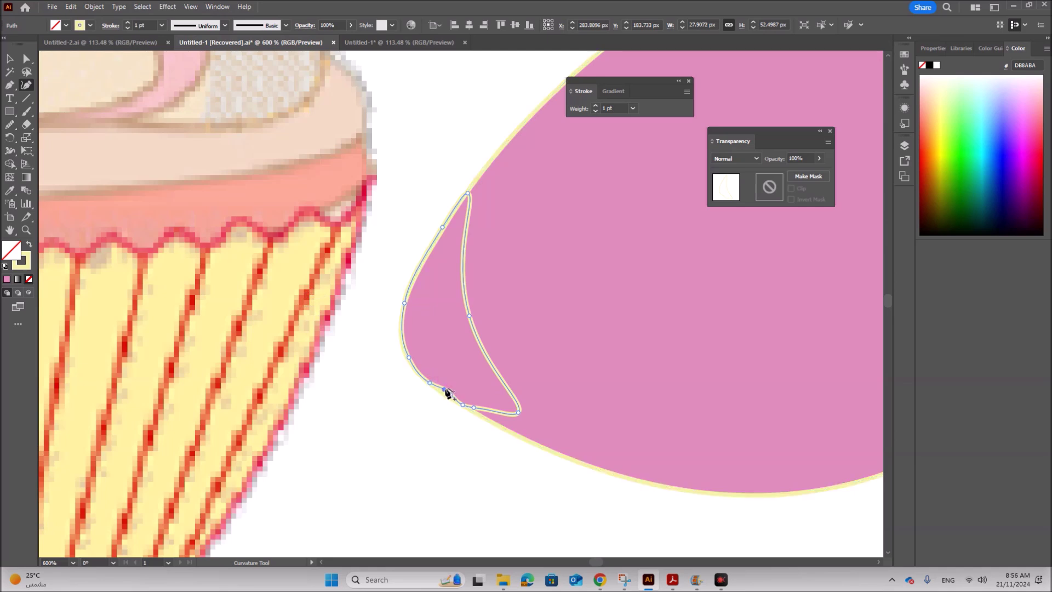
pyautogui.click(445, 394)
pyautogui.click(450, 400)
# Step: Nudge the crescent's bottom anchor slightly down to tuck the pointed tip
pyautogui.click(26, 59)
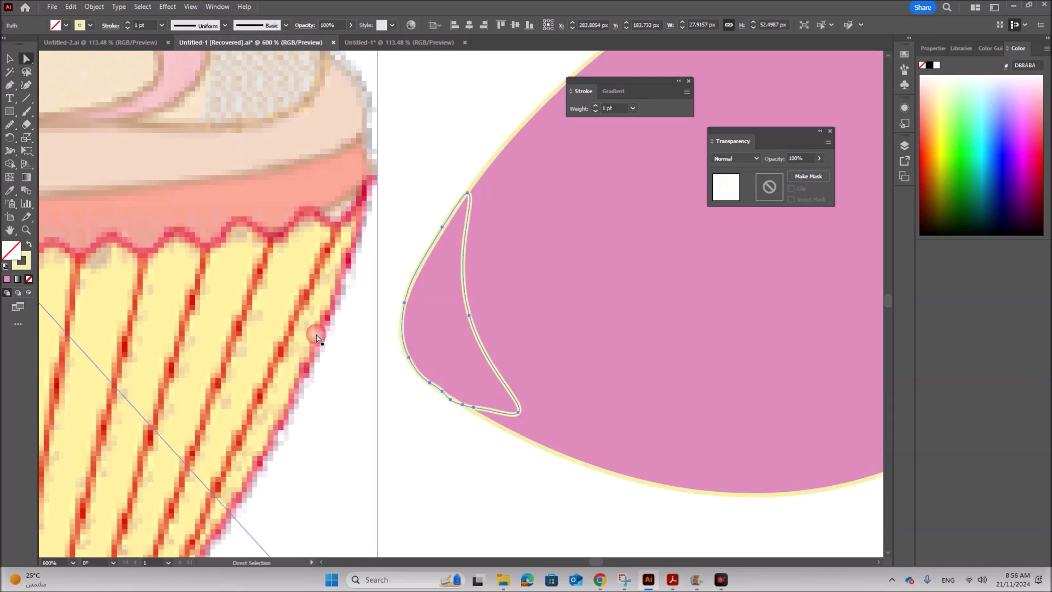
pyautogui.click(518, 412)
pyautogui.moveTo(518, 412); pyautogui.dragTo(524, 420)
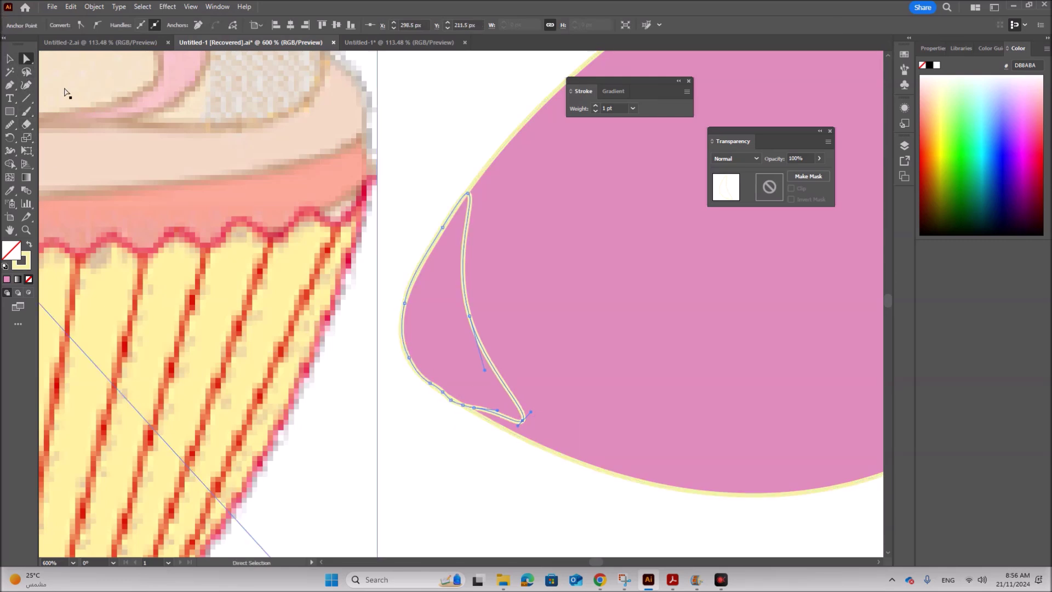
pyautogui.press('v')
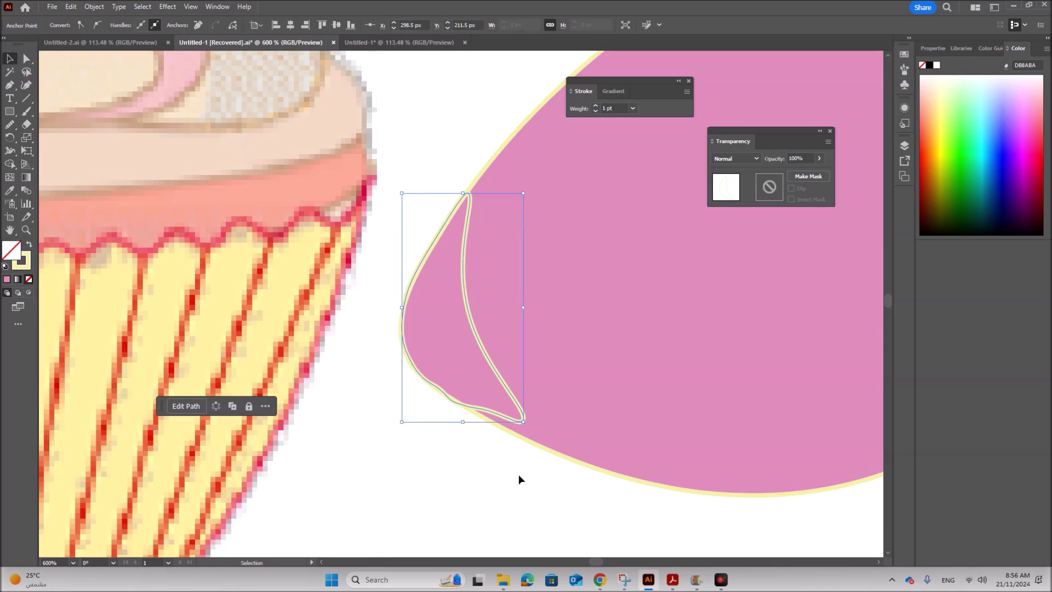
pyautogui.click(518, 478)
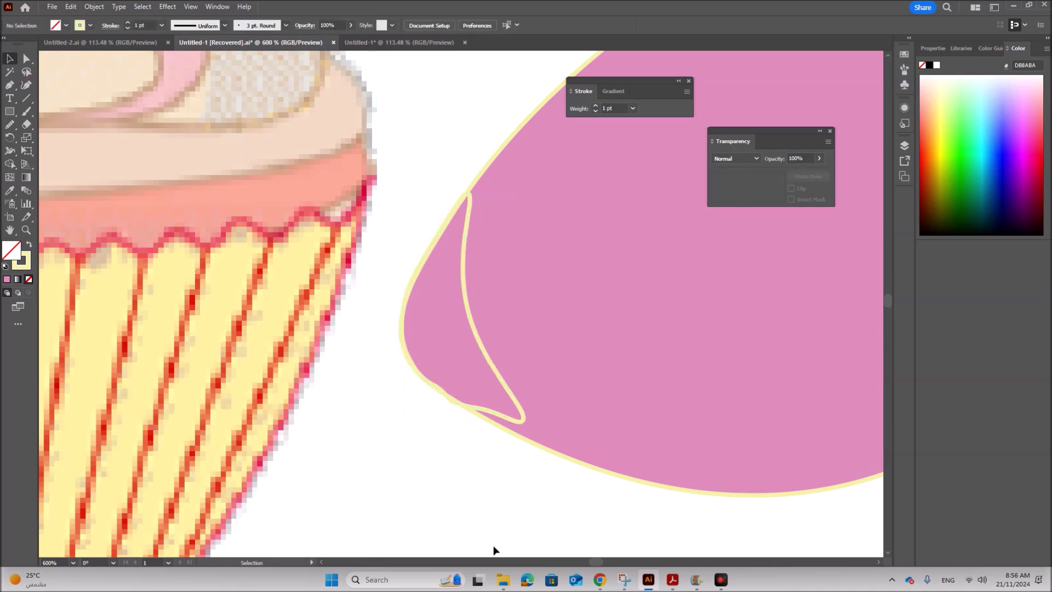
pyautogui.click(499, 413)
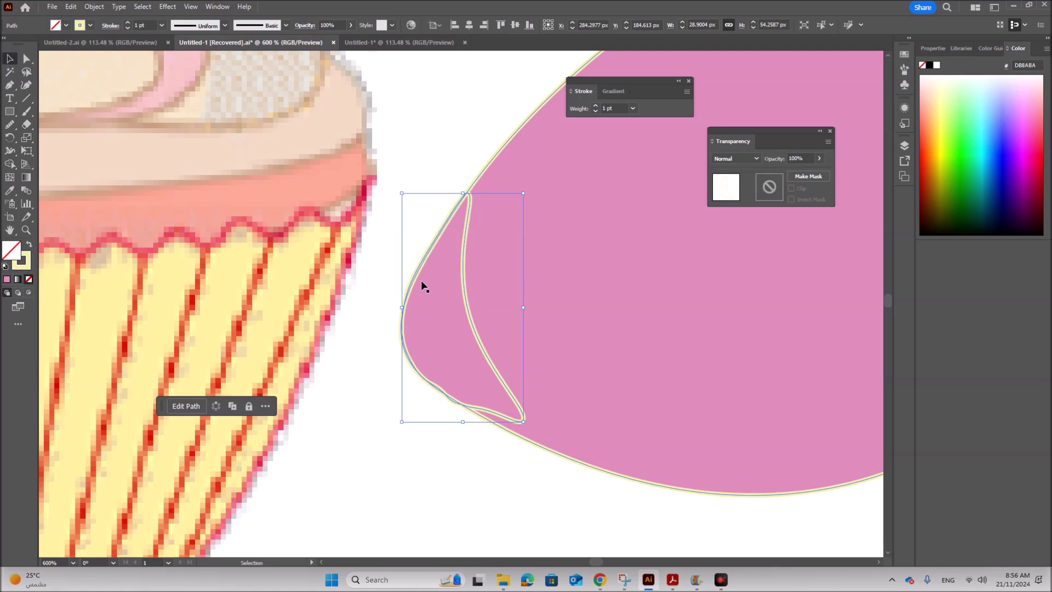
# Step: Fill the crescent with light pink F4B3B8
pyautogui.doubleClick(9, 250)
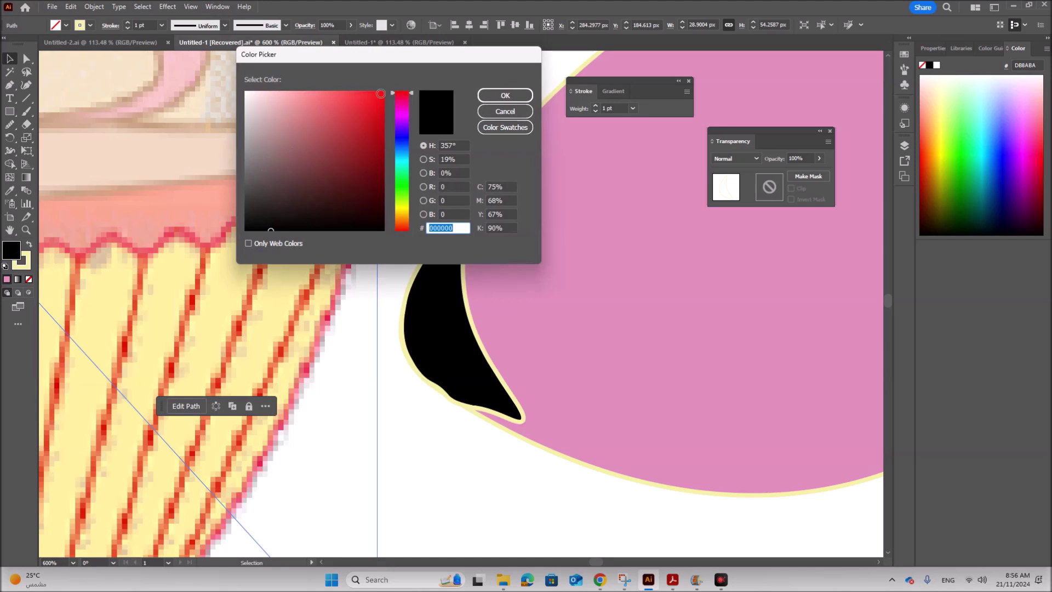
pyautogui.click(297, 96)
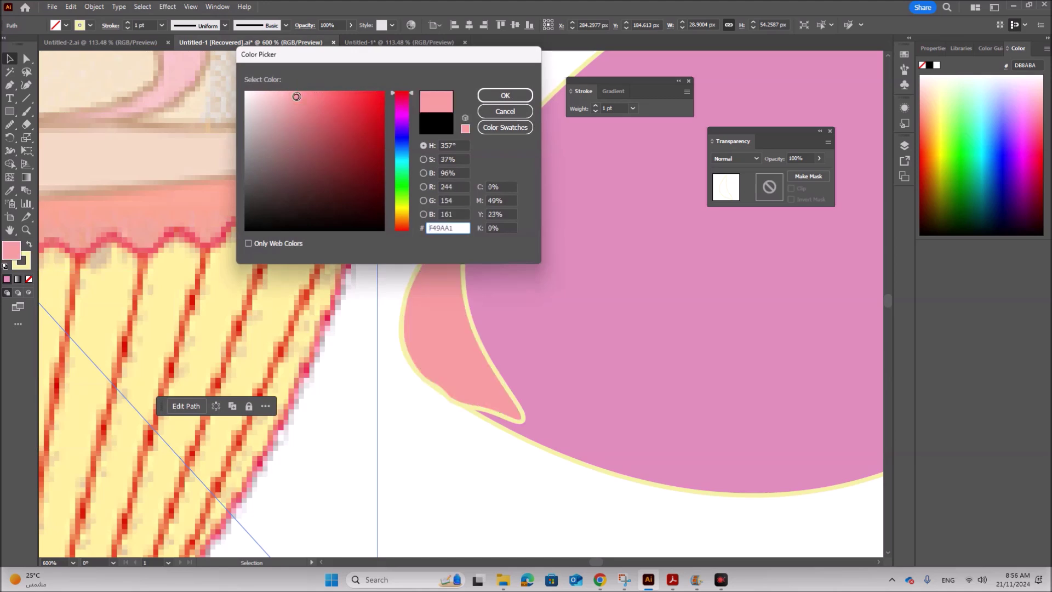
pyautogui.click(282, 97)
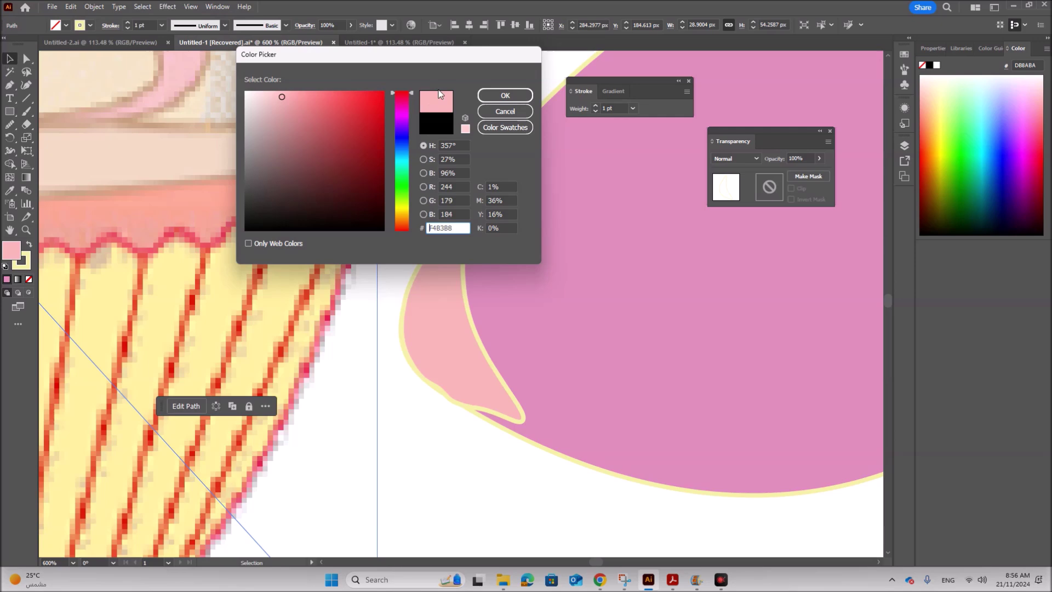
pyautogui.click(501, 93)
pyautogui.click(568, 474)
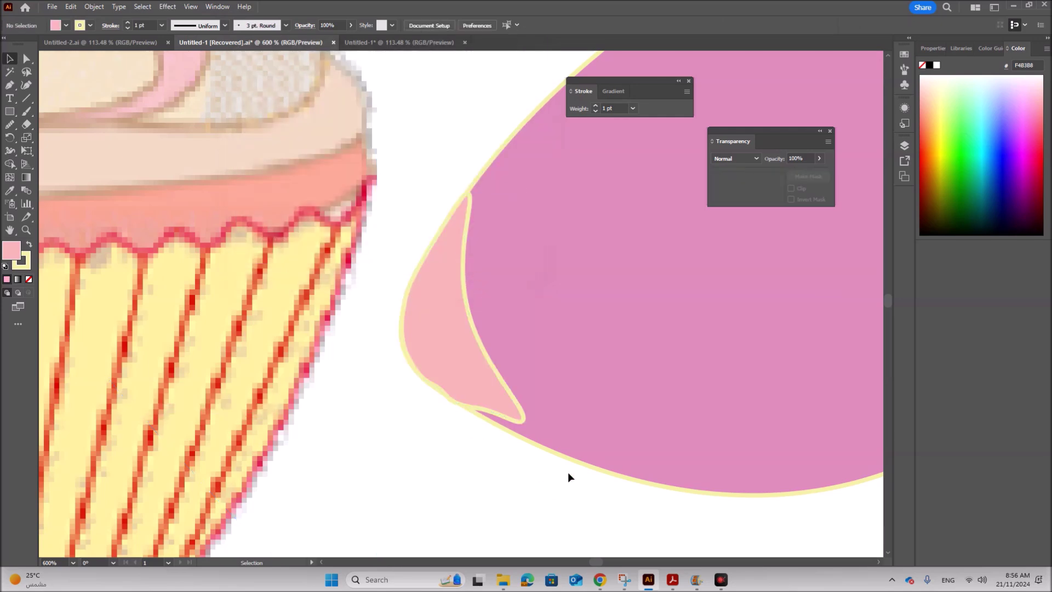
# Step: Zoom out to compare the artwork with the reference PDF, then zoom in on the meringue's left side
pyautogui.hotkey('ctrl', '-')
pyautogui.hotkey('ctrl', '-')
pyautogui.hotkey('ctrl', '-')
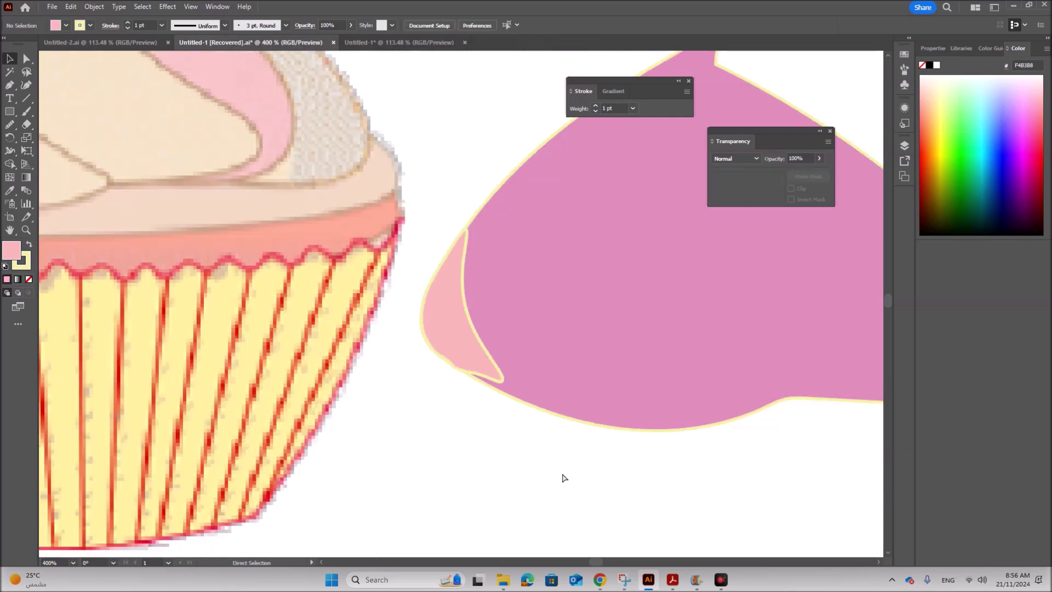
pyautogui.hotkey('ctrl', '-')
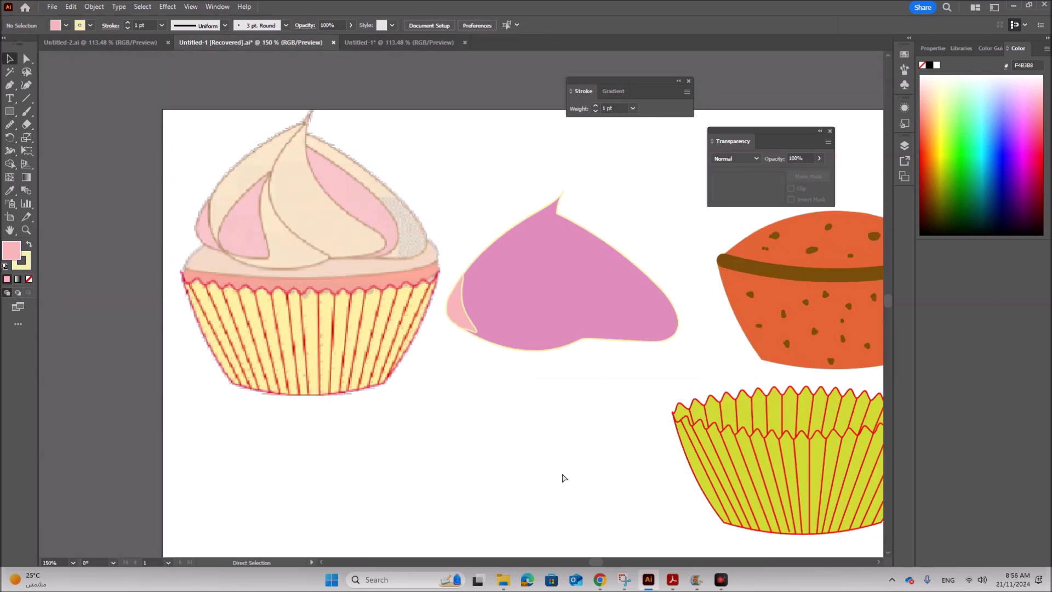
pyautogui.click(673, 579)
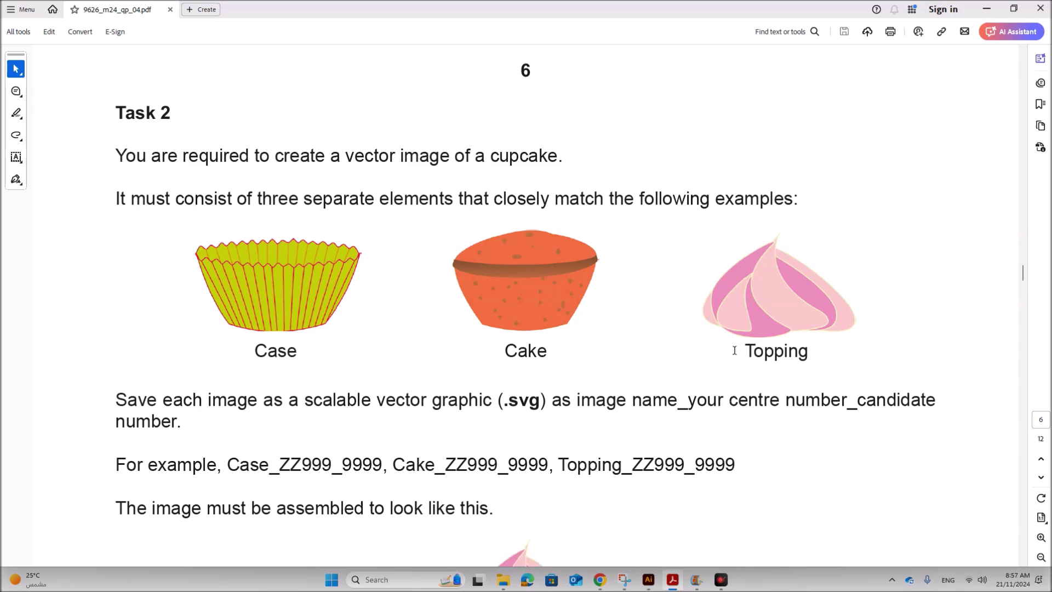
pyautogui.click(649, 580)
pyautogui.hotkey('ctrl', '=')
pyautogui.hotkey('ctrl', '=')
pyautogui.hotkey('ctrl', '=')
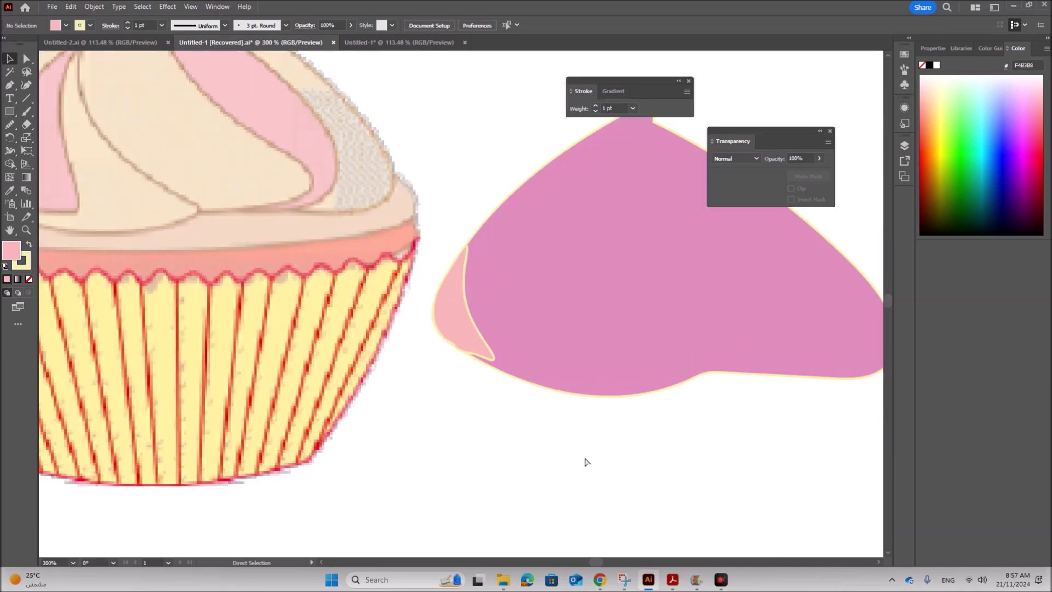
# Step: Add an anchor near the crescent's tip and pull it down to smooth the lower edge
pyautogui.click(488, 375)
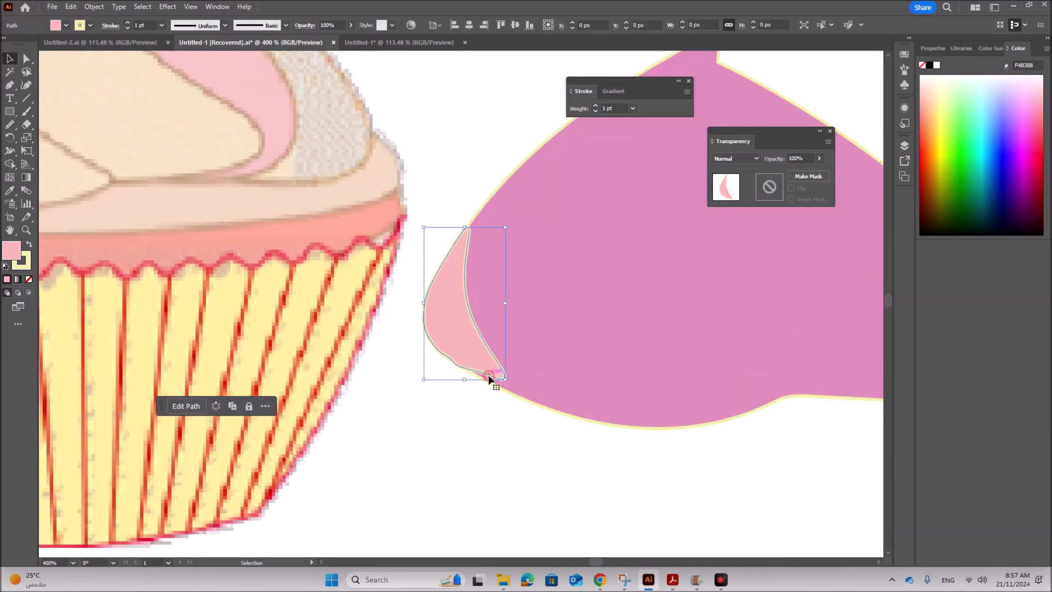
pyautogui.click(25, 85)
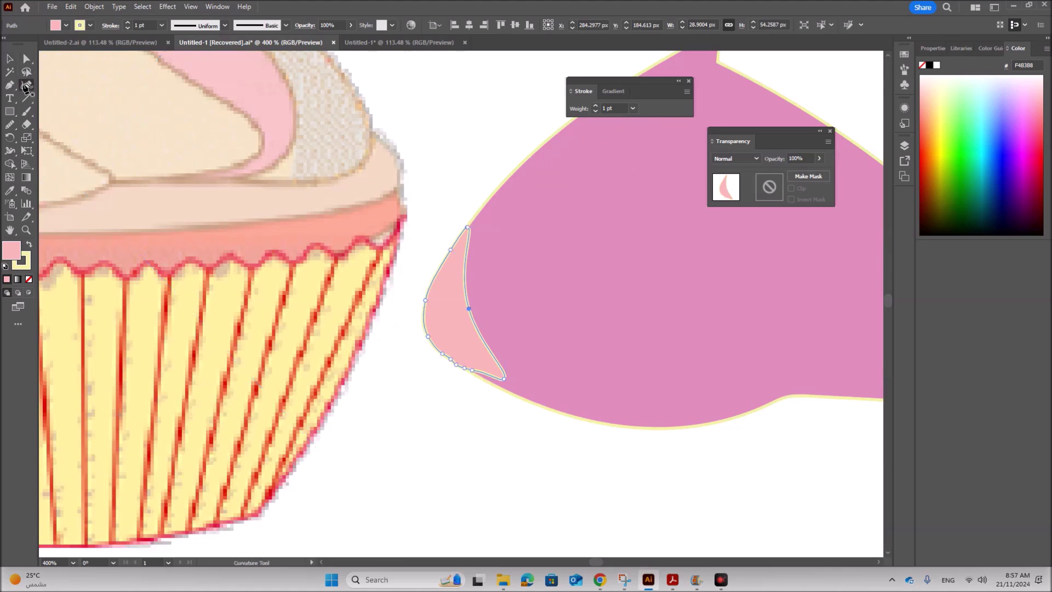
pyautogui.click(486, 374)
pyautogui.moveTo(486, 374); pyautogui.dragTo(484, 381)
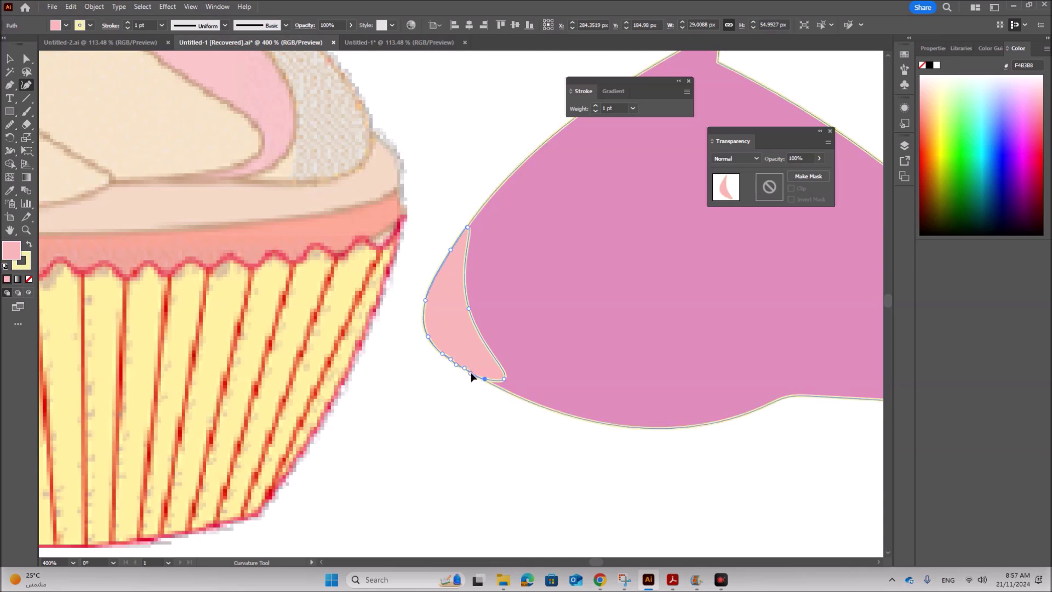
pyautogui.click(471, 375)
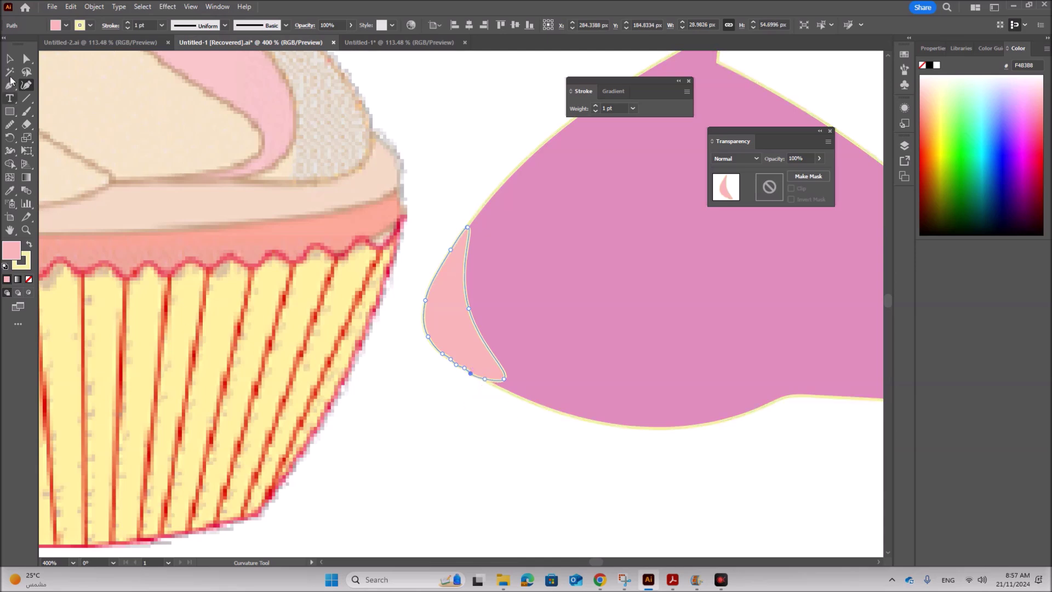
pyautogui.click(8, 57)
# Step: Zoom out to the full cupcake artwork and bring the reference PDF to the front
pyautogui.click(693, 473)
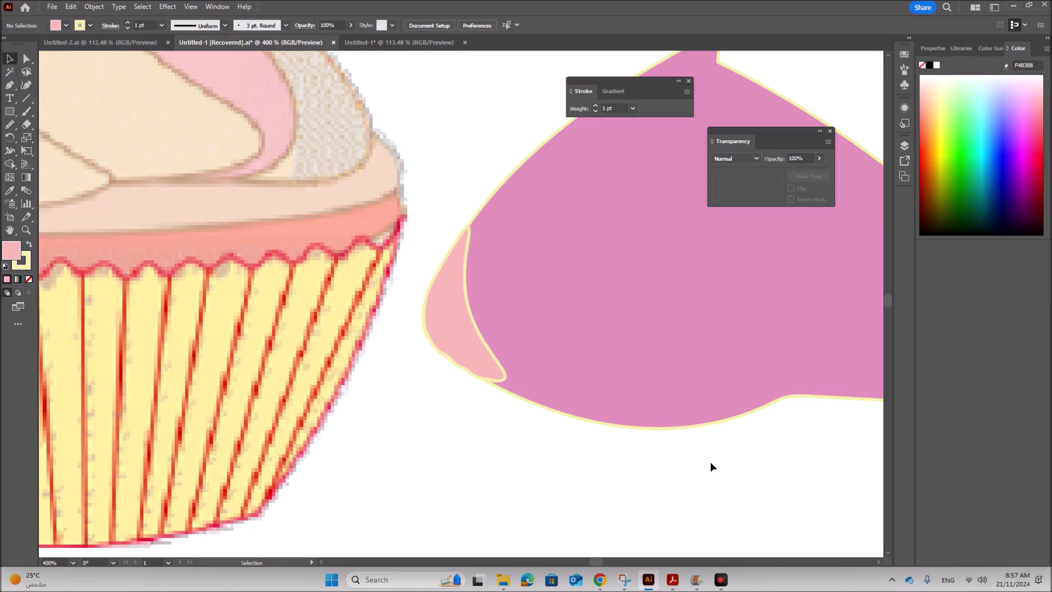
pyautogui.hotkey('ctrl', '-')
pyautogui.hotkey('ctrl', '-')
pyautogui.hotkey('ctrl', '-')
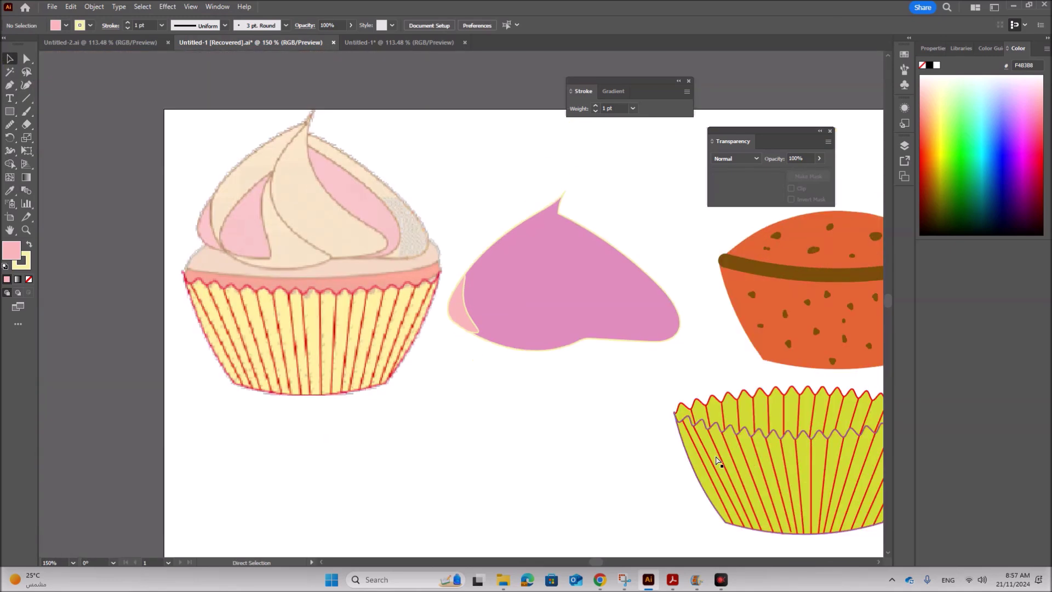
pyautogui.press('a')
pyautogui.press('v')
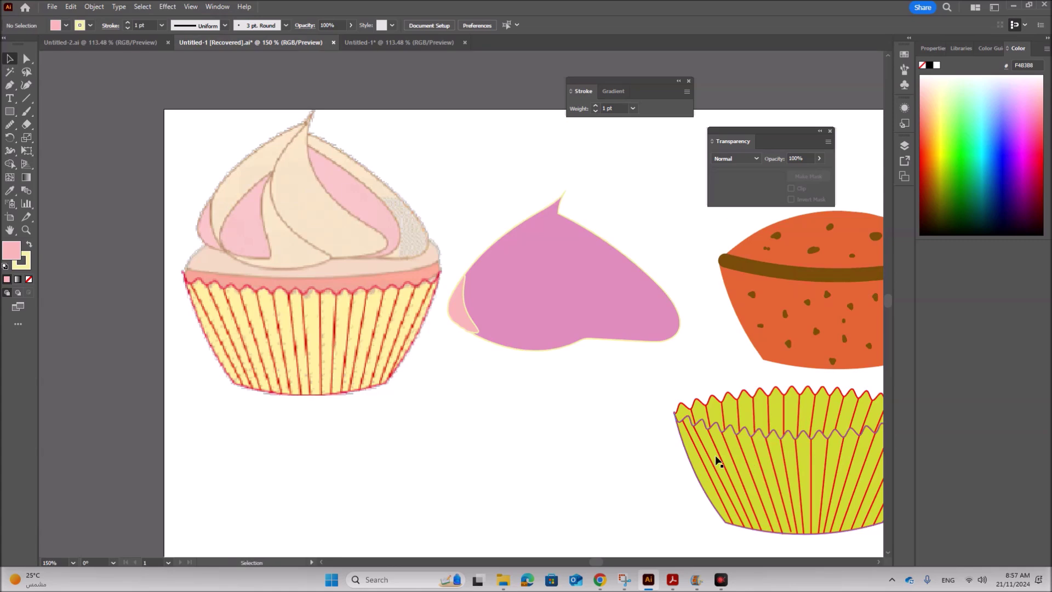
pyautogui.click(672, 584)
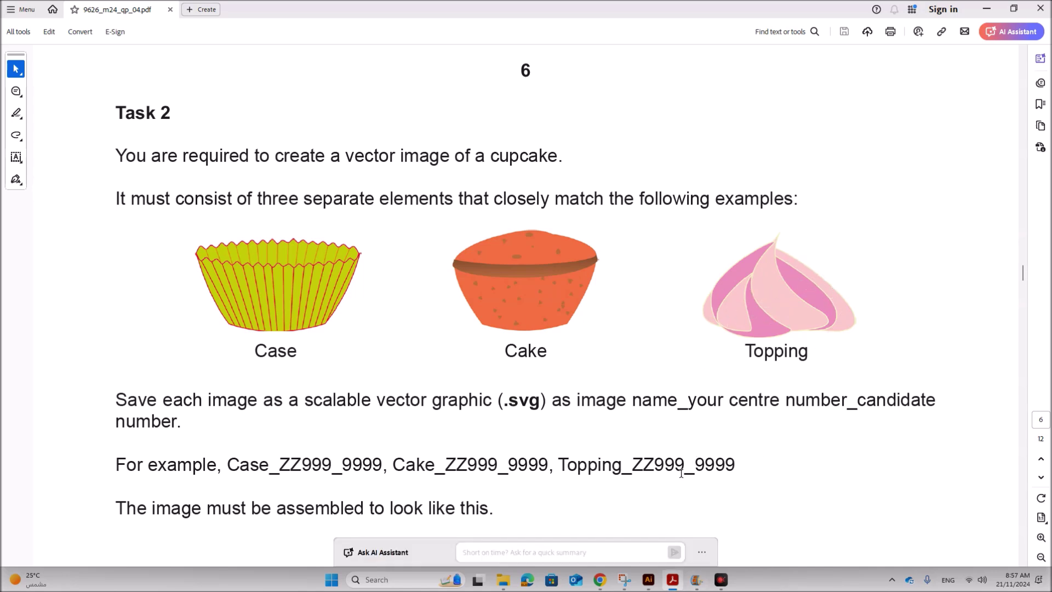
# Step: Return from the Task 2 brief to the Illustrator cupcake artwork
pyautogui.click(649, 579)
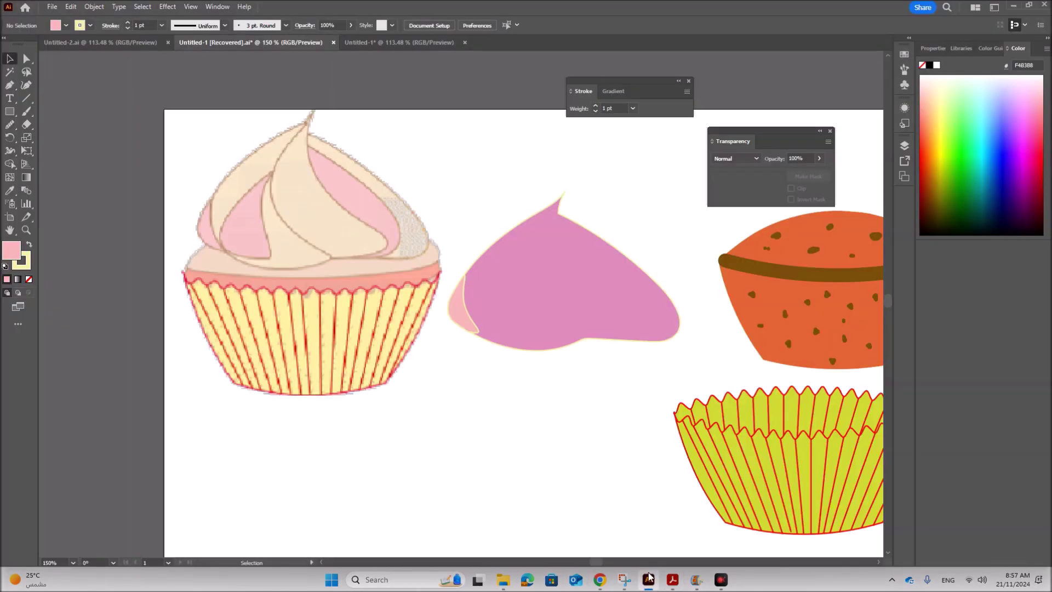
# Step: Trace a closed frosting stripe over the reference cupcake with the Pen tool
pyautogui.click(8, 88)
pyautogui.click(223, 246)
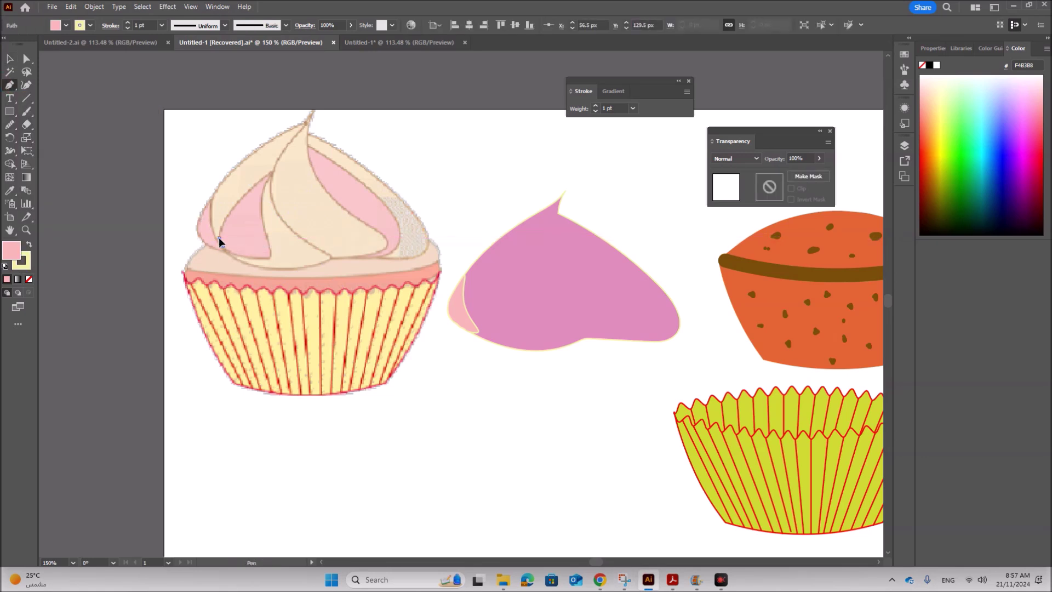
pyautogui.moveTo(221, 228)
pyautogui.mouseDown()
pyautogui.moveTo(260, 179)
pyautogui.moveTo(279, 174)
pyautogui.moveTo(263, 188)
pyautogui.moveTo(258, 228)
pyautogui.moveTo(272, 263)
pyautogui.moveTo(234, 258)
pyautogui.moveTo(225, 244)
pyautogui.mouseUp()
pyautogui.click(222, 240)
# Step: Move the light-pink stripe onto the meringue's left side and smooth its edges
pyautogui.click(10, 58)
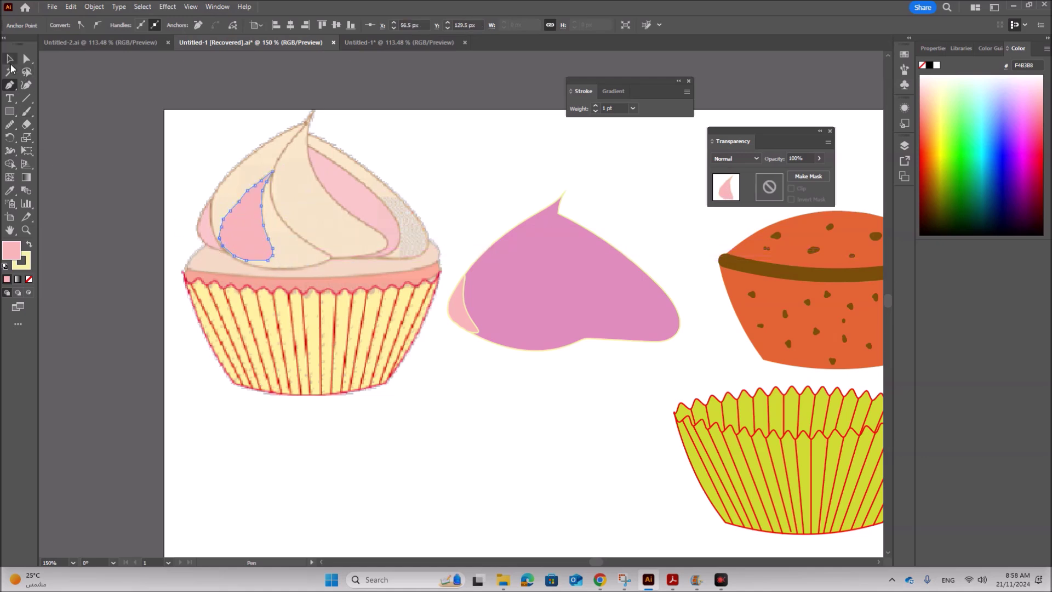
pyautogui.moveTo(263, 218); pyautogui.dragTo(518, 302)
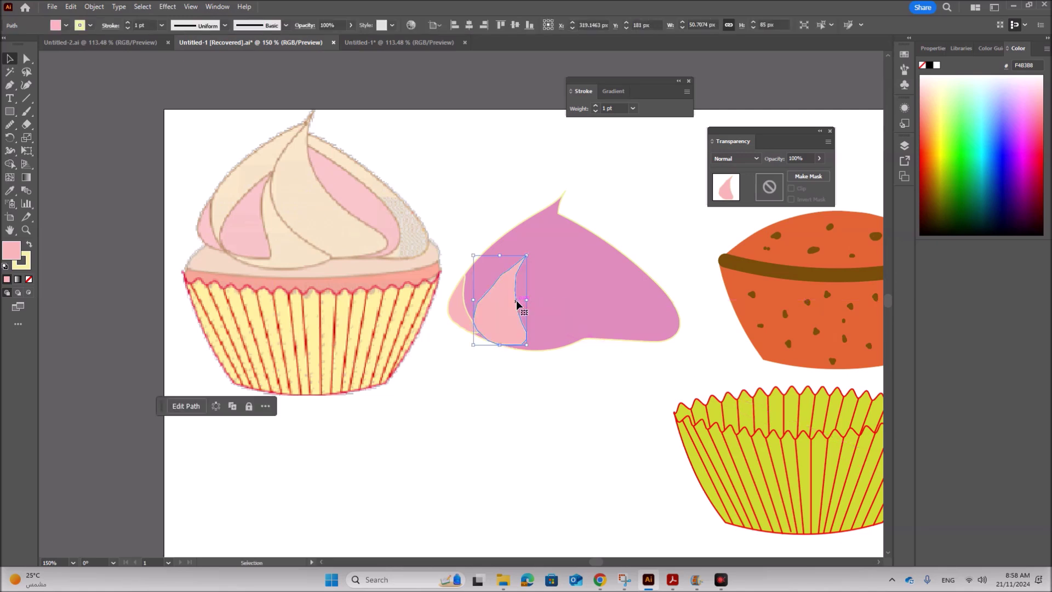
pyautogui.click(9, 125)
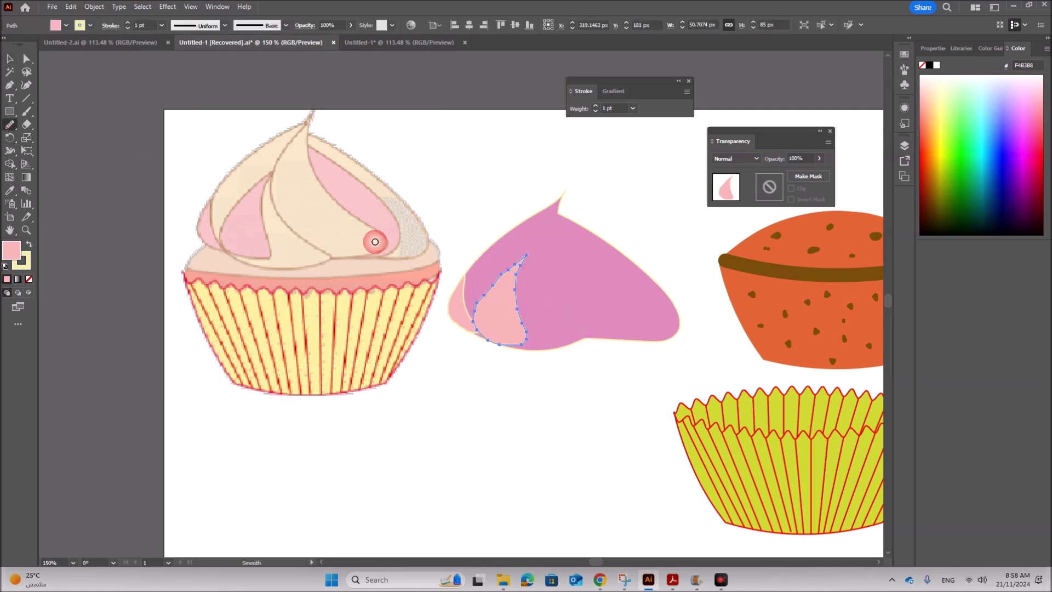
pyautogui.moveTo(516, 281); pyautogui.dragTo(515, 296)
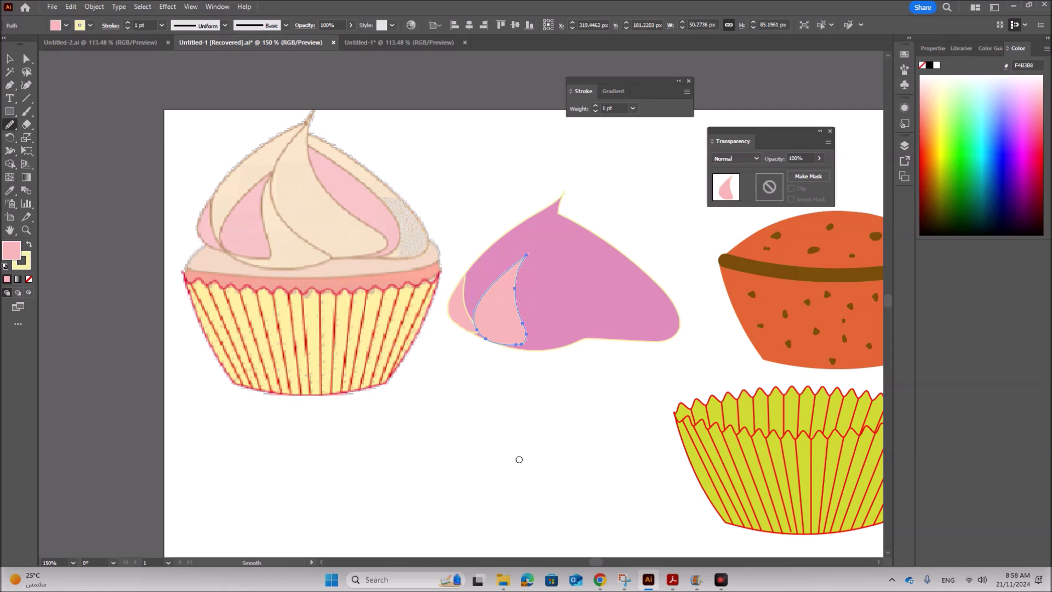
pyautogui.click(9, 59)
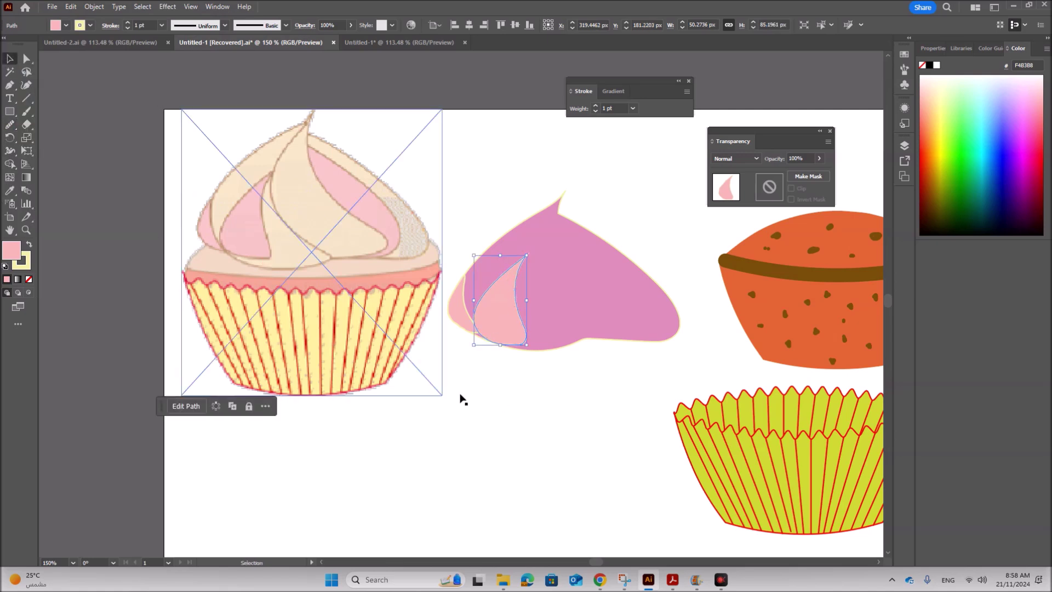
# Step: Zoom in on the small left petal and nudge its lower-tip anchor down
pyautogui.click(503, 464)
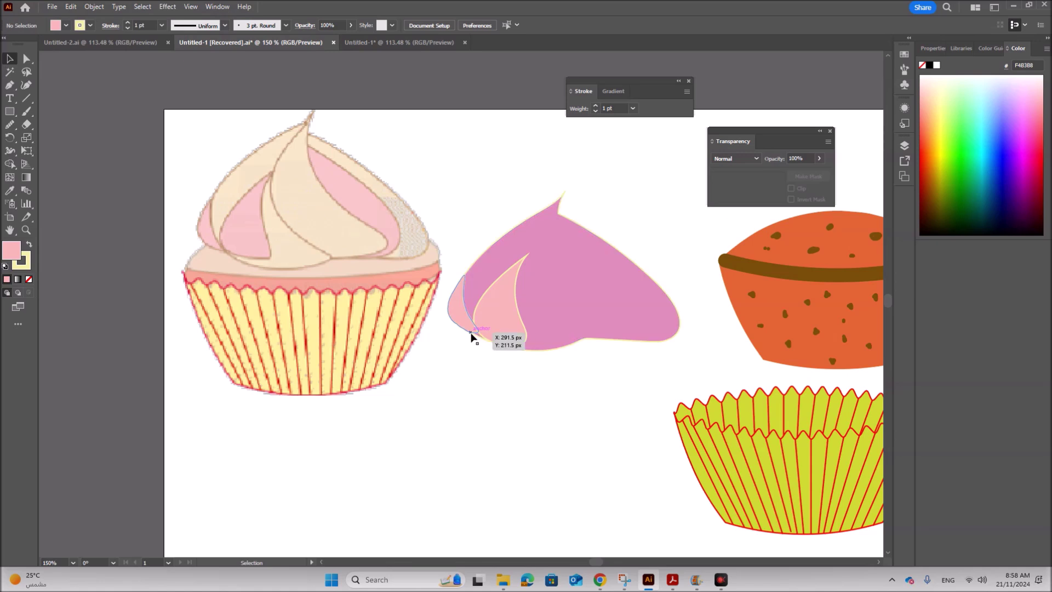
pyautogui.click(471, 334)
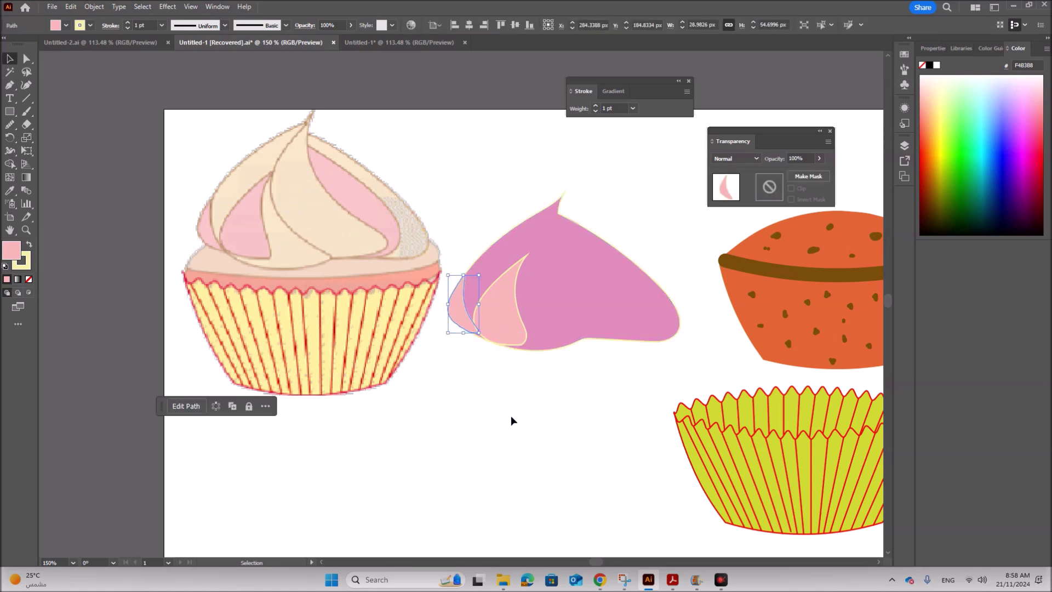
pyautogui.hotkey('ctrl', '=')
pyautogui.hotkey('ctrl', '=')
pyautogui.hotkey('ctrl', '=')
pyautogui.hotkey('ctrl', '=')
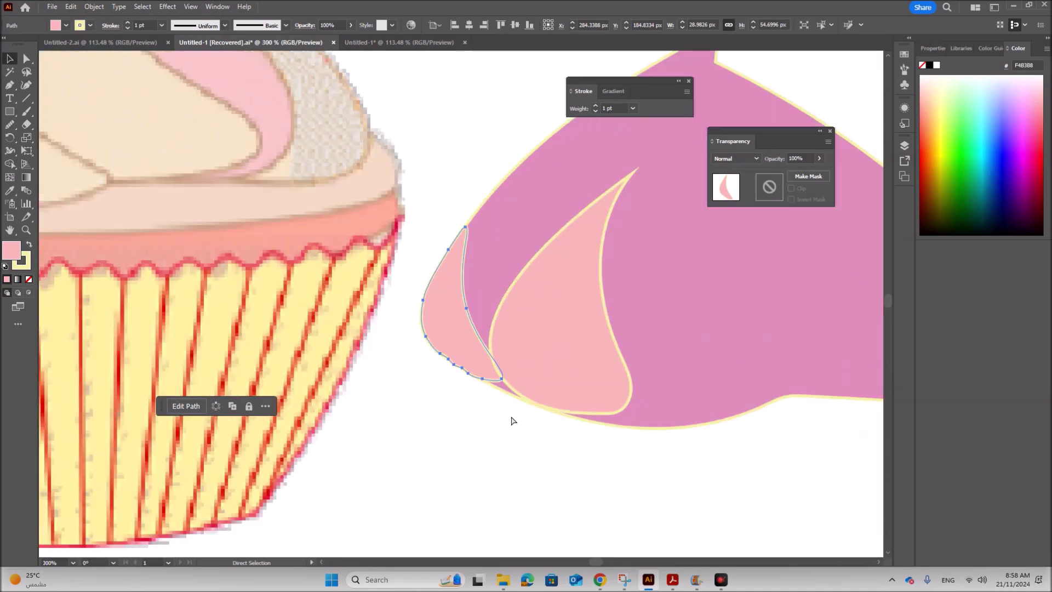
pyautogui.click(27, 58)
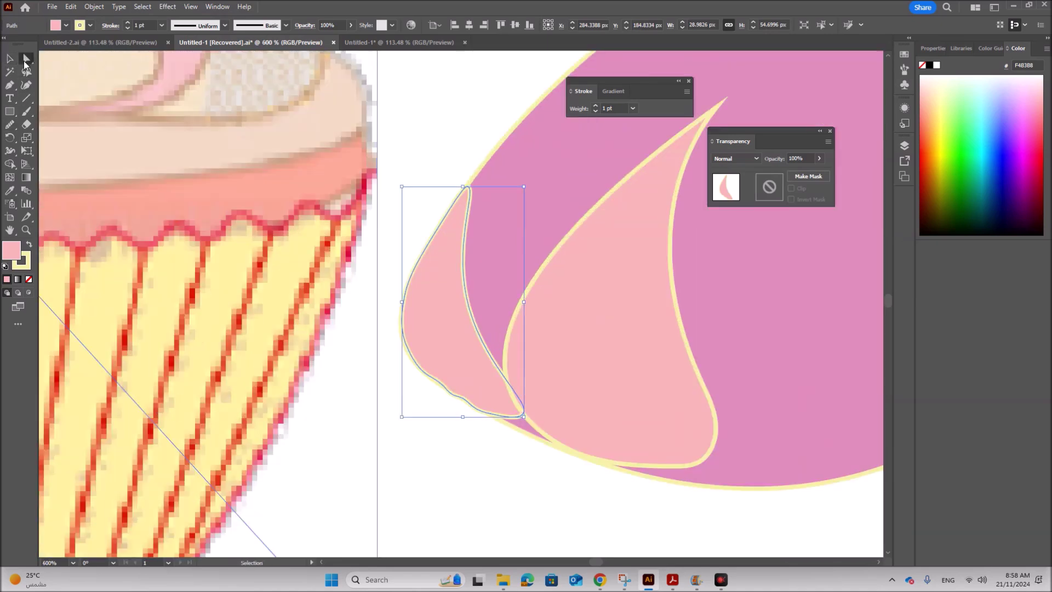
pyautogui.moveTo(522, 416); pyautogui.dragTo(547, 439)
pyautogui.moveTo(548, 440); pyautogui.dragTo(544, 440)
# Step: Bend the petal's lower edge with the Curvature tool to hug its neighbour
pyautogui.click(546, 442)
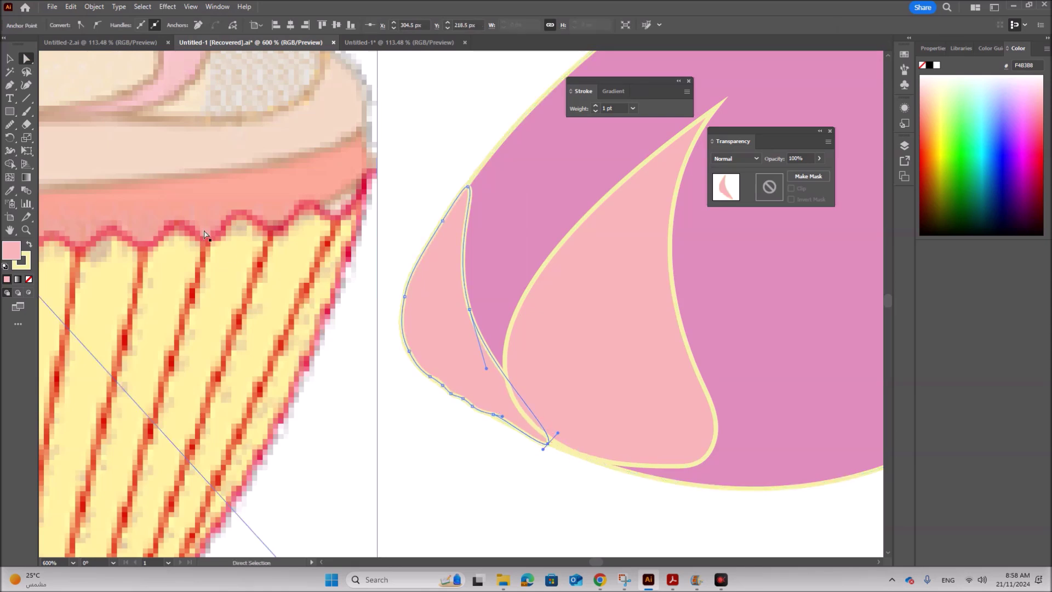
pyautogui.click(25, 85)
pyautogui.moveTo(522, 403); pyautogui.dragTo(518, 406)
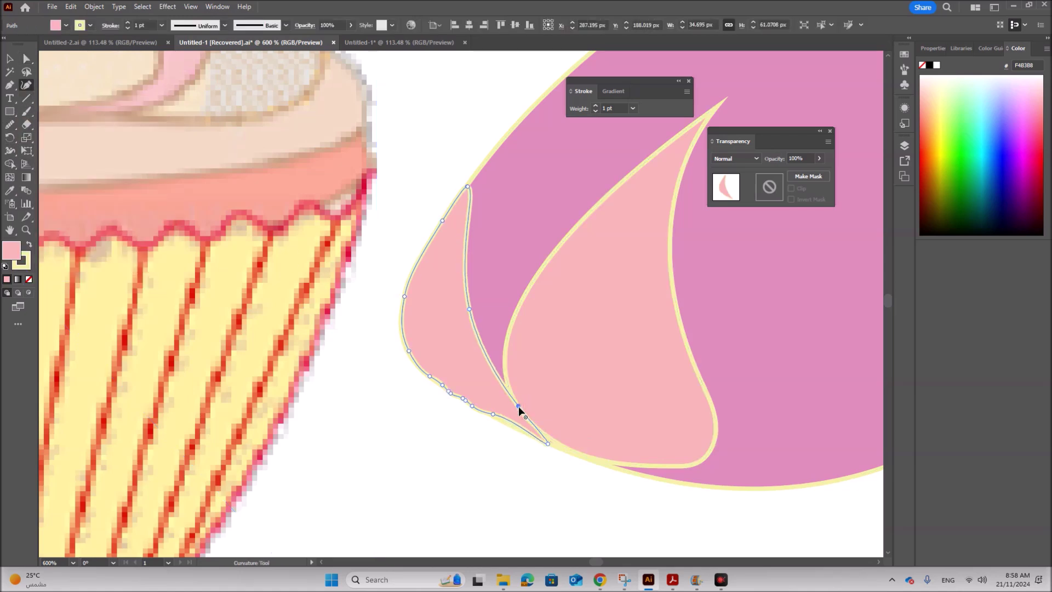
pyautogui.click(10, 59)
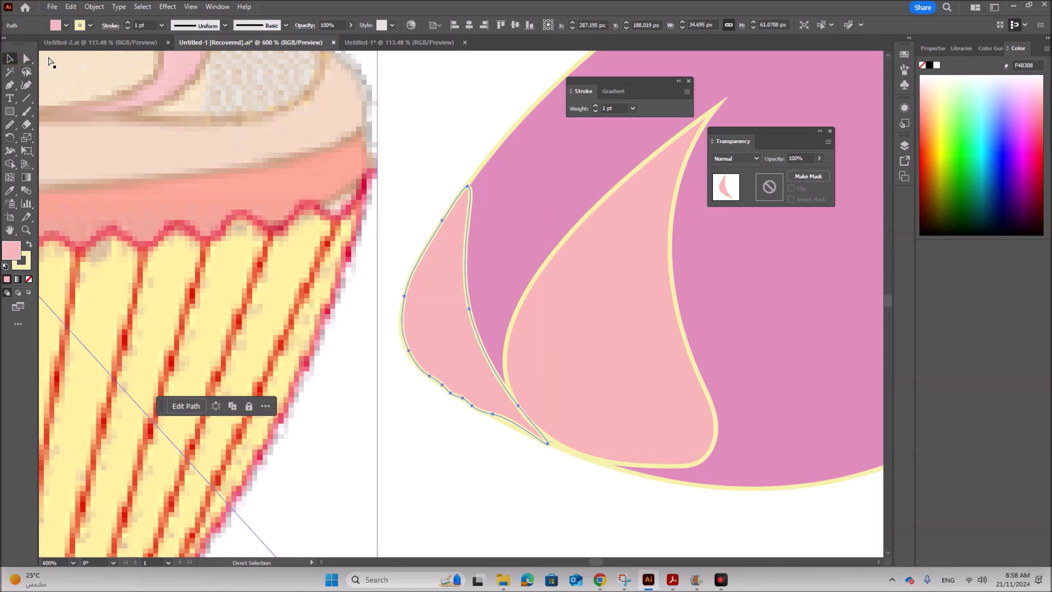
pyautogui.hotkey('ctrl', '-')
pyautogui.hotkey('ctrl', '-')
pyautogui.hotkey('ctrl', '-')
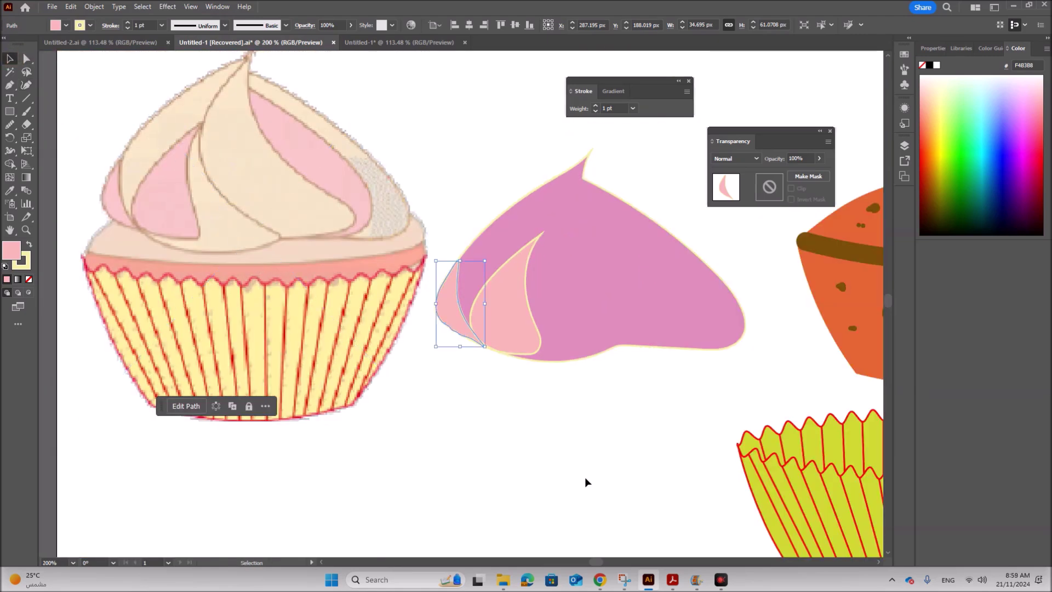
pyautogui.click(584, 477)
# Step: Glance at the Task 2 brief in Acrobat and come back to the artwork
pyautogui.scroll(1, 543, 429)
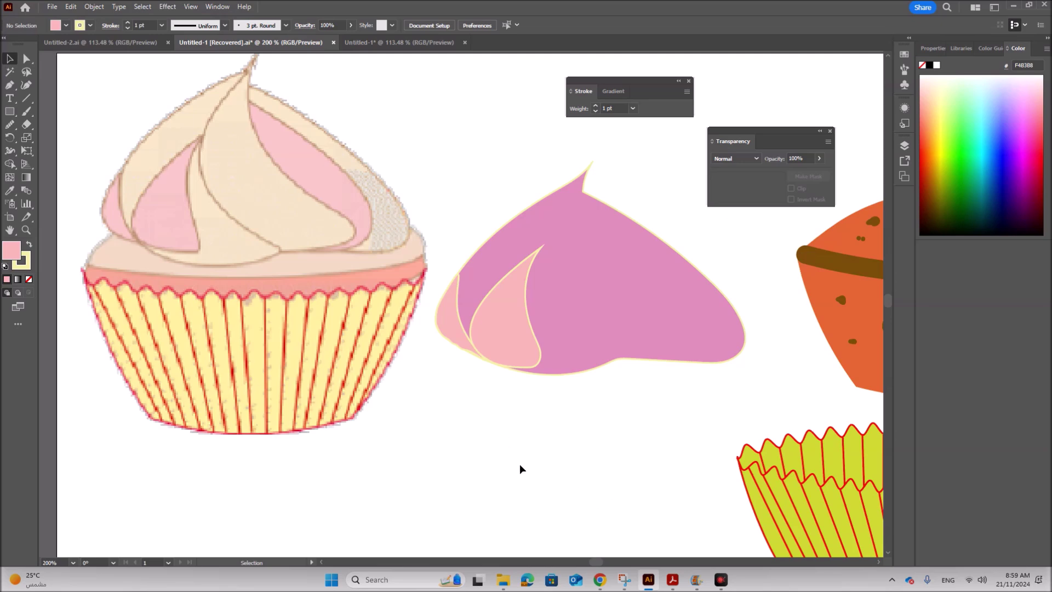
pyautogui.click(674, 581)
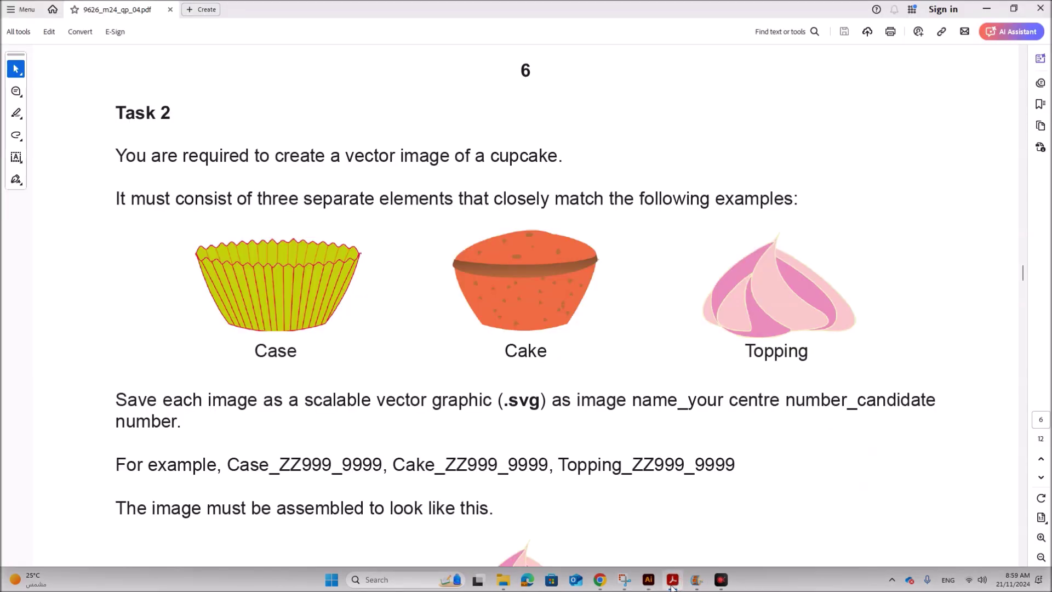
pyautogui.click(648, 580)
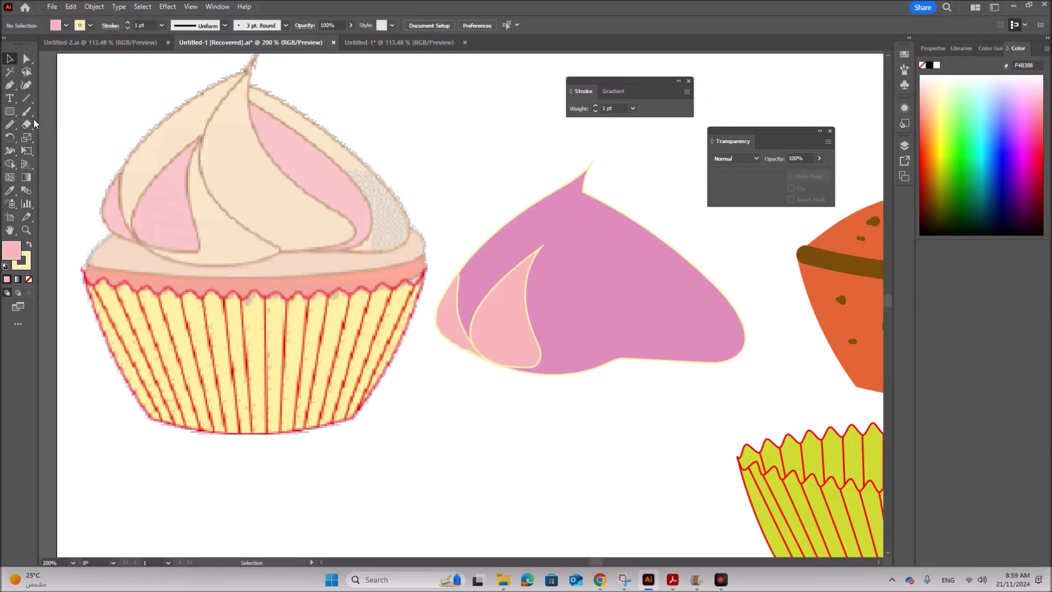
# Step: Trace the reference swirl's rising edge from its base up to its tip
pyautogui.click(9, 85)
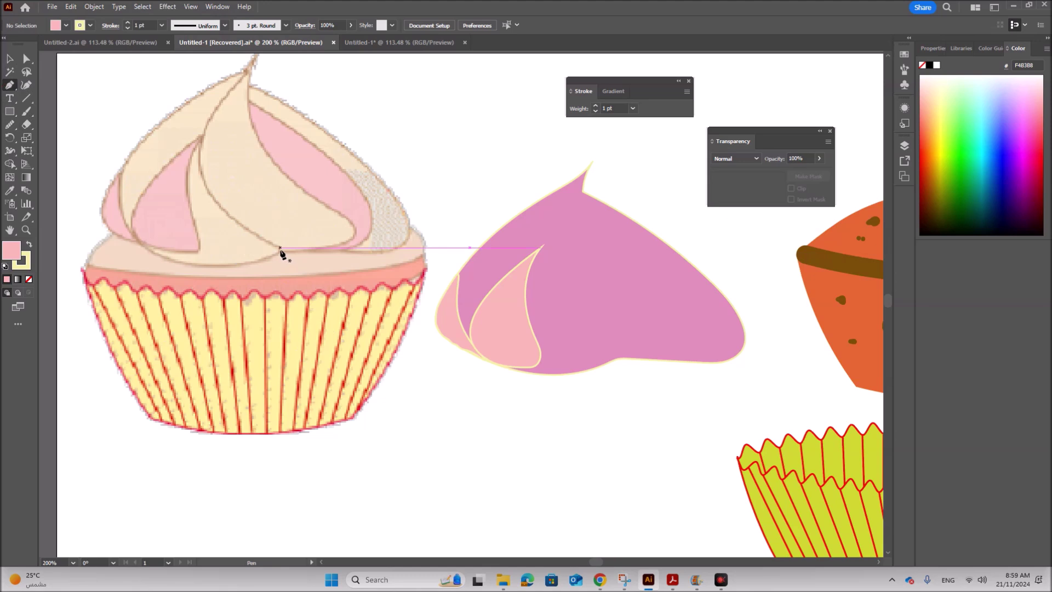
pyautogui.moveTo(280, 249); pyautogui.dragTo(324, 206)
pyautogui.click(353, 225)
pyautogui.click(321, 202)
pyautogui.click(306, 188)
pyautogui.moveTo(286, 174); pyautogui.dragTo(253, 128)
pyautogui.moveTo(248, 106); pyautogui.dragTo(250, 77)
pyautogui.moveTo(249, 72); pyautogui.dragTo(253, 64)
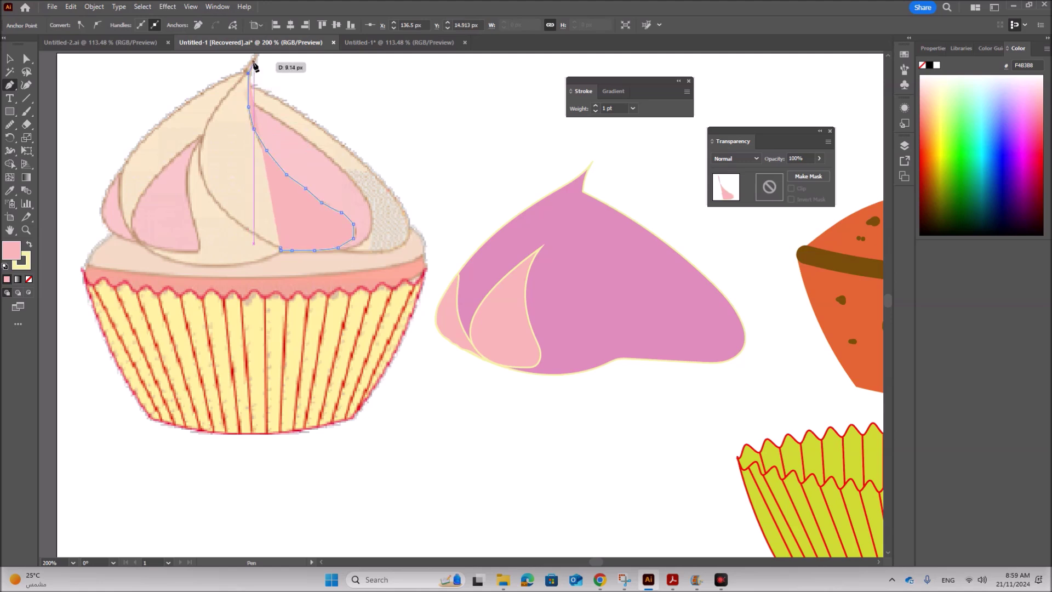
# Step: Trace down the swirl's other side and close the outline at its base
pyautogui.moveTo(253, 64); pyautogui.dragTo(226, 99)
pyautogui.moveTo(224, 98); pyautogui.dragTo(201, 172)
pyautogui.moveTo(200, 168); pyautogui.dragTo(200, 185)
pyautogui.moveTo(205, 188); pyautogui.dragTo(220, 211)
pyautogui.moveTo(218, 205); pyautogui.dragTo(225, 209)
pyautogui.moveTo(232, 221); pyautogui.dragTo(281, 252)
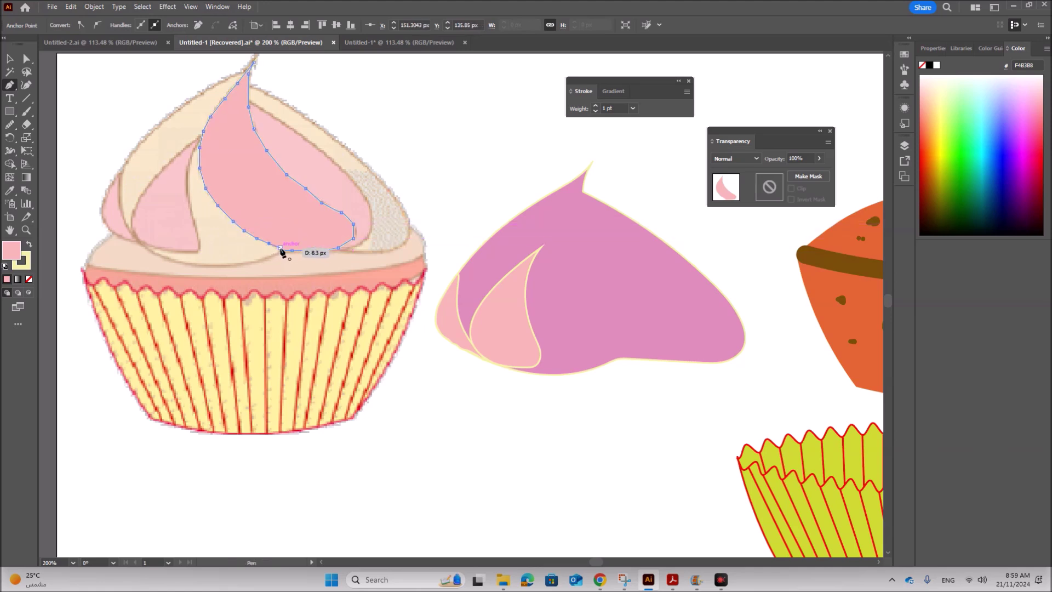
# Step: Smooth the traced swirl and move it onto the right-hand topping
pyautogui.click(9, 59)
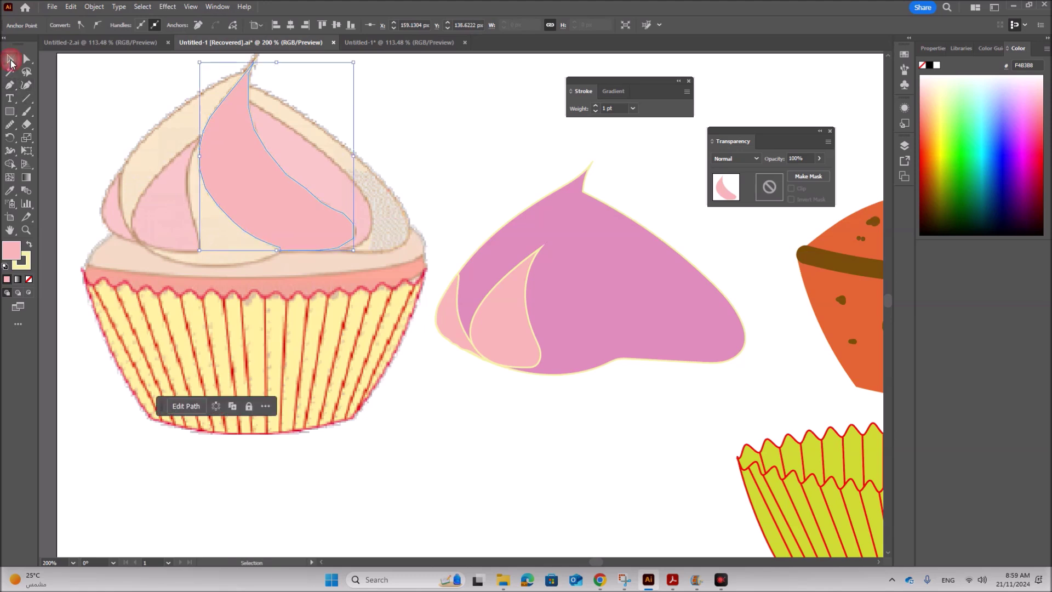
pyautogui.click(9, 126)
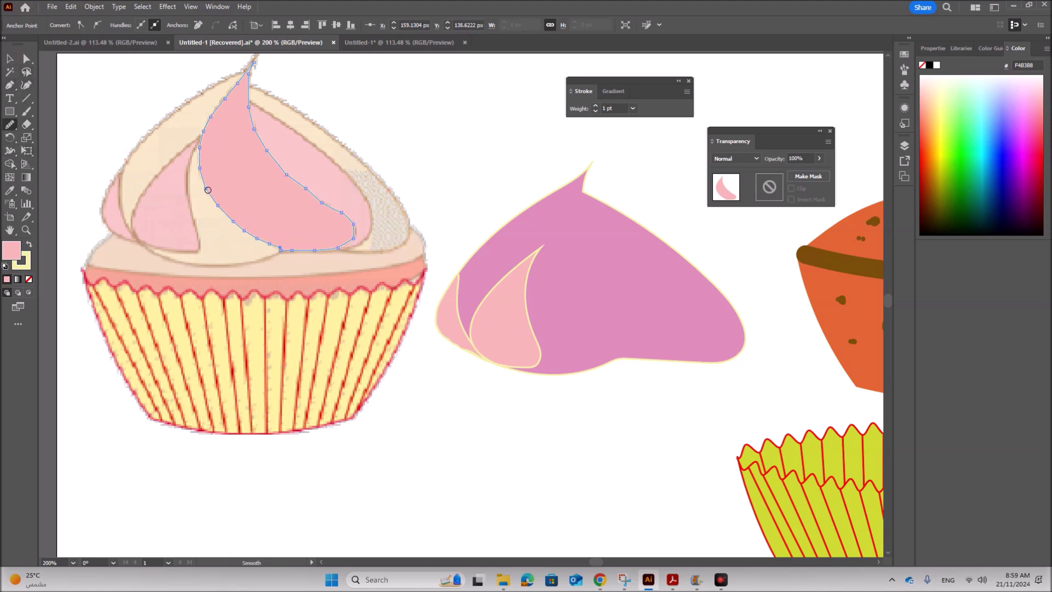
pyautogui.moveTo(209, 191); pyautogui.dragTo(257, 242)
pyautogui.press('v')
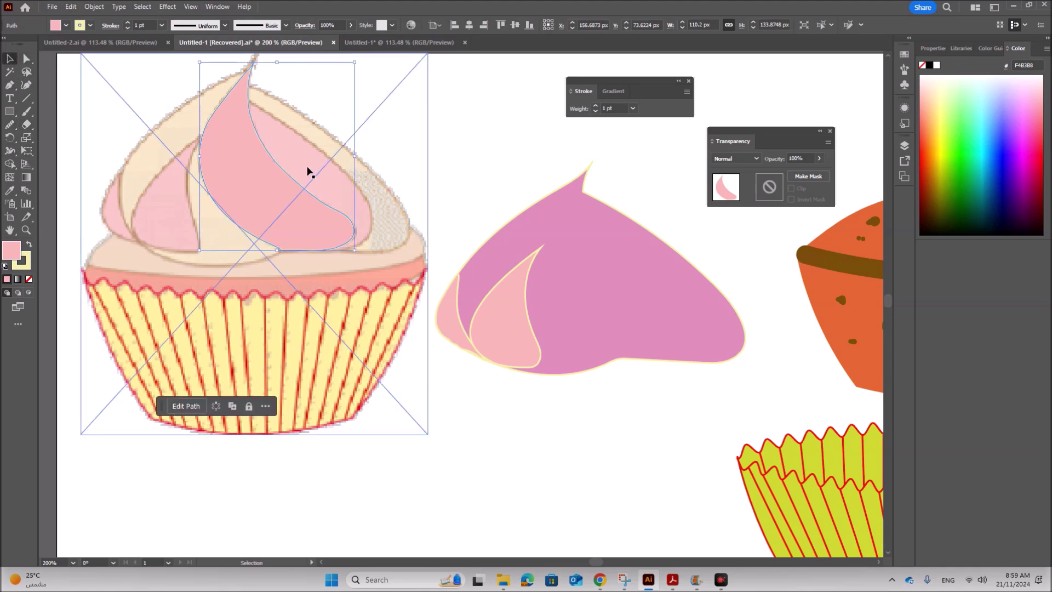
pyautogui.moveTo(276, 164); pyautogui.dragTo(606, 265)
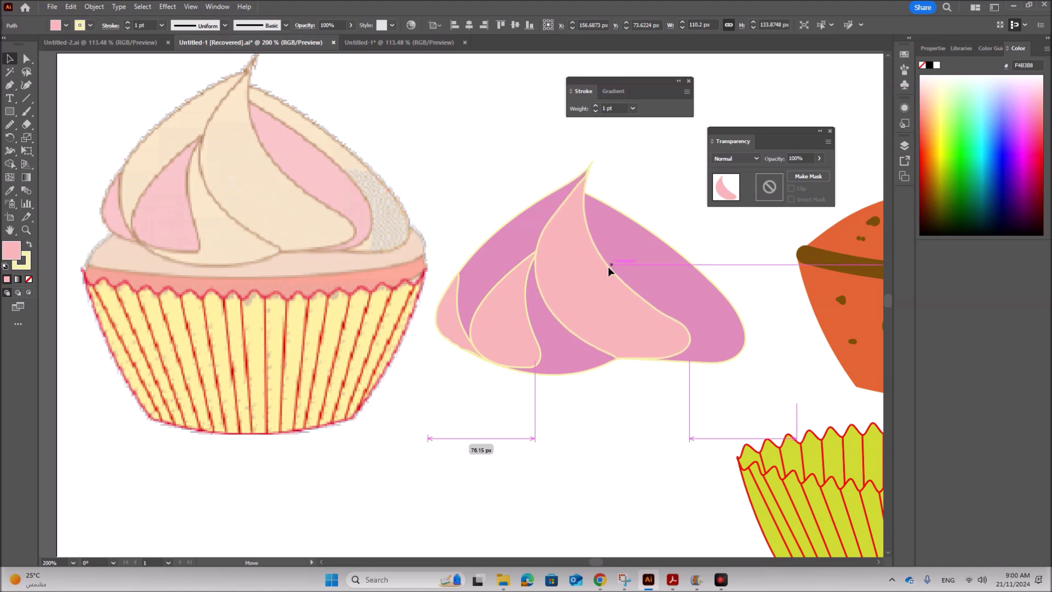
# Step: Pull the swirl's top anchor up to the topping's peak
pyautogui.click(607, 266)
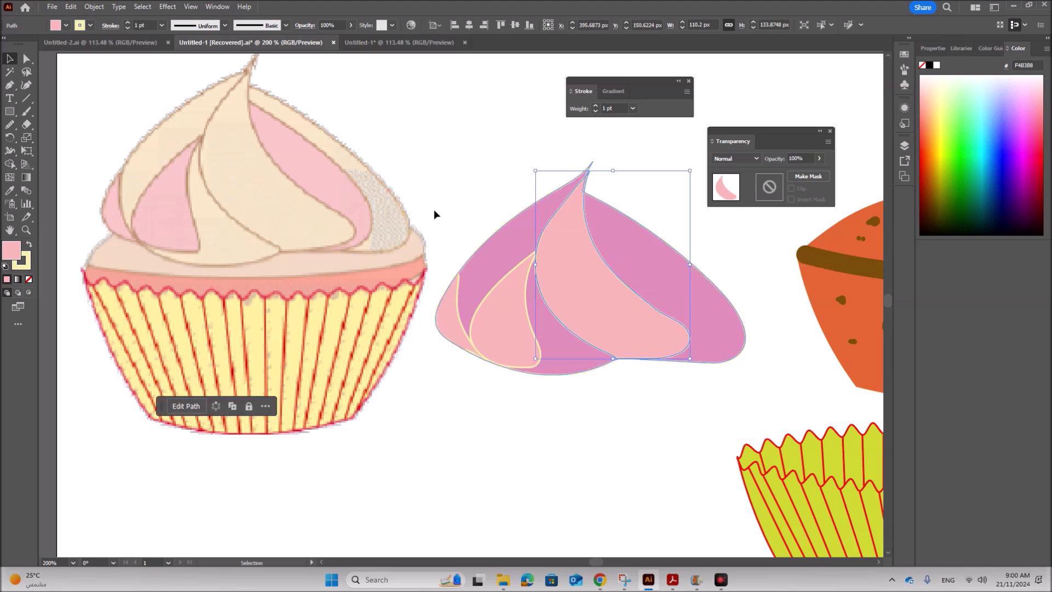
pyautogui.click(27, 59)
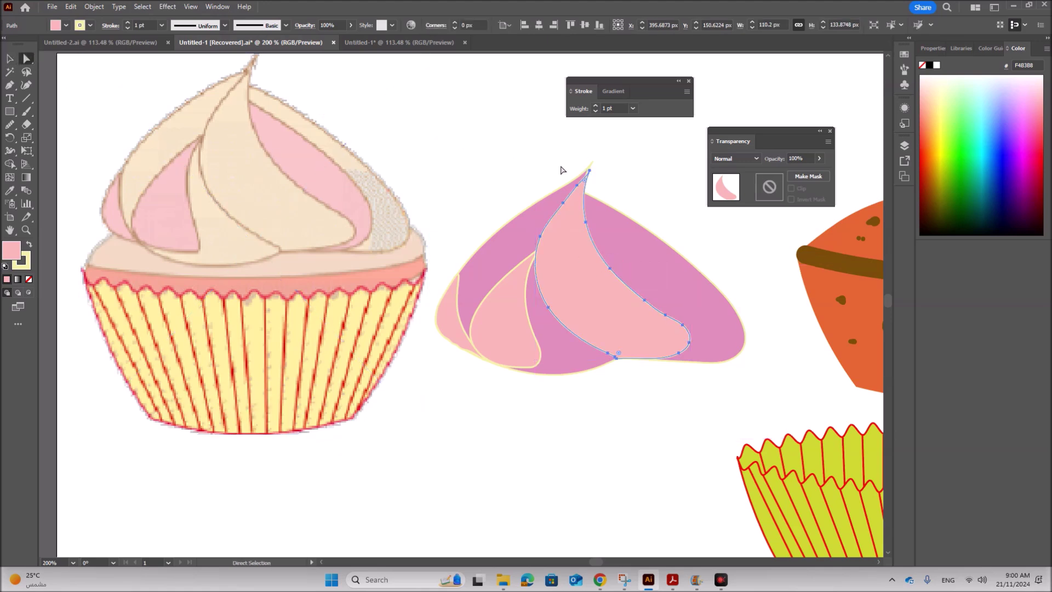
pyautogui.click(590, 171)
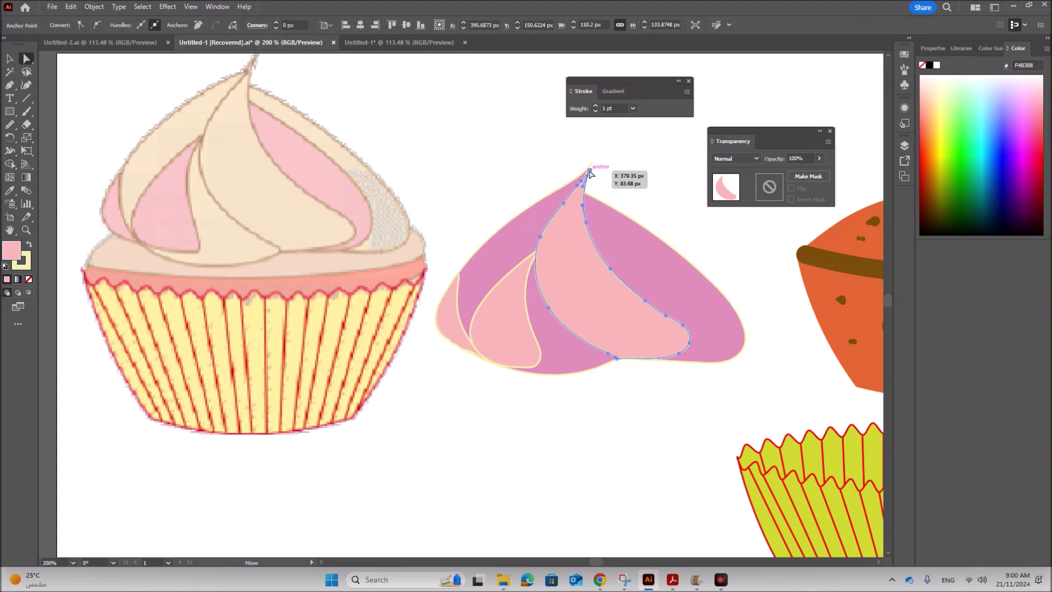
pyautogui.moveTo(588, 173); pyautogui.dragTo(588, 171)
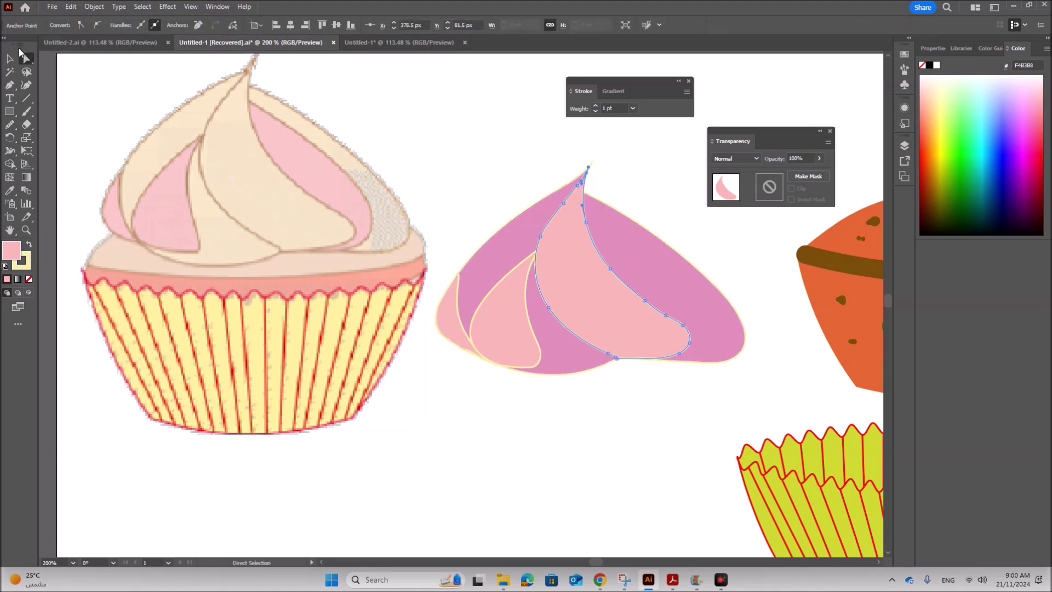
pyautogui.click(16, 59)
pyautogui.click(591, 417)
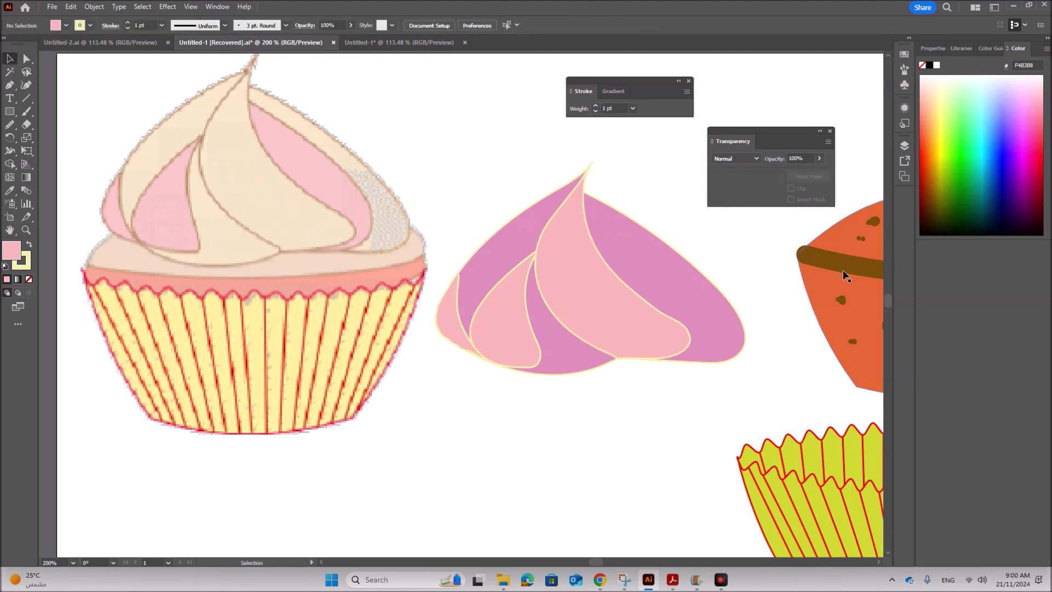
pyautogui.click(10, 85)
# Step: Finish the stray path and clear the selection before the next trace
pyautogui.moveTo(246, 94)
pyautogui.mouseDown()
pyautogui.moveTo(257, 102)
pyautogui.moveTo(250, 75)
pyautogui.mouseUp()
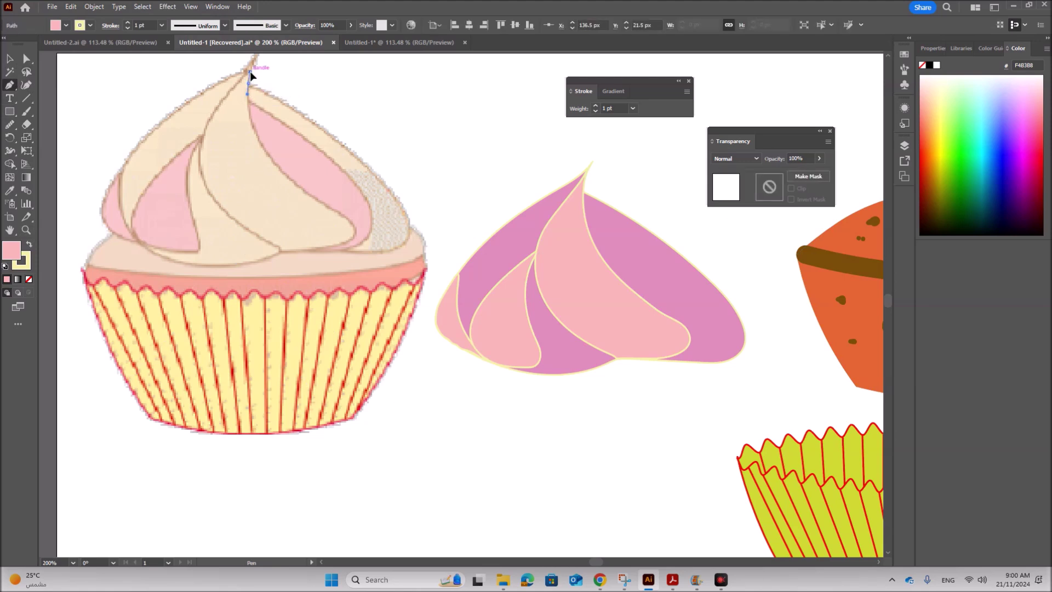
pyautogui.click(27, 61)
pyautogui.click(9, 59)
pyautogui.click(10, 86)
pyautogui.hotkey('ctrl', 'shift', 'a')
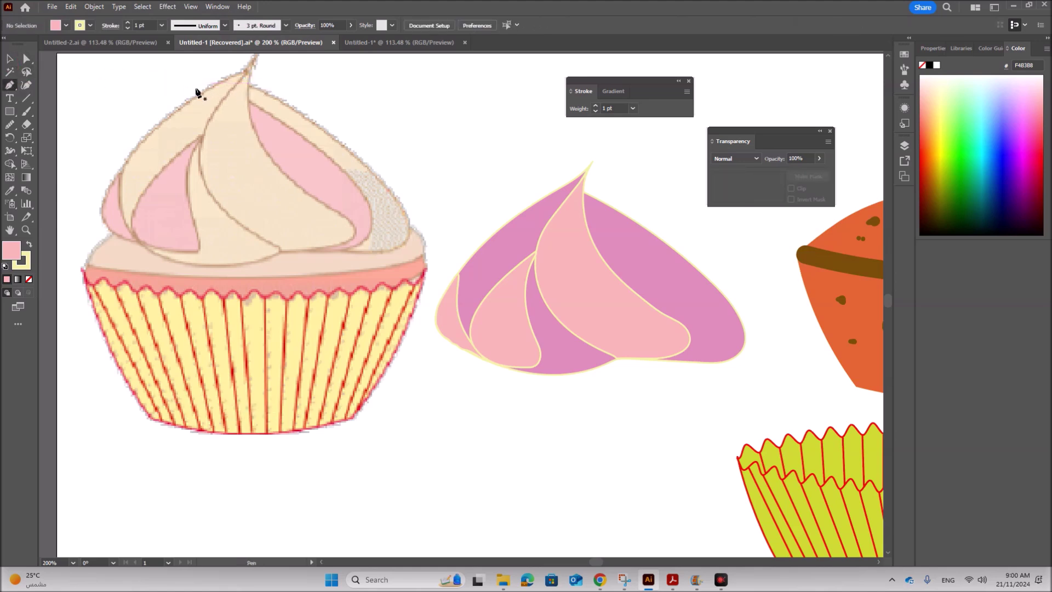
# Step: Trace the next swirl from its tip down its right edge to the base
pyautogui.click(249, 86)
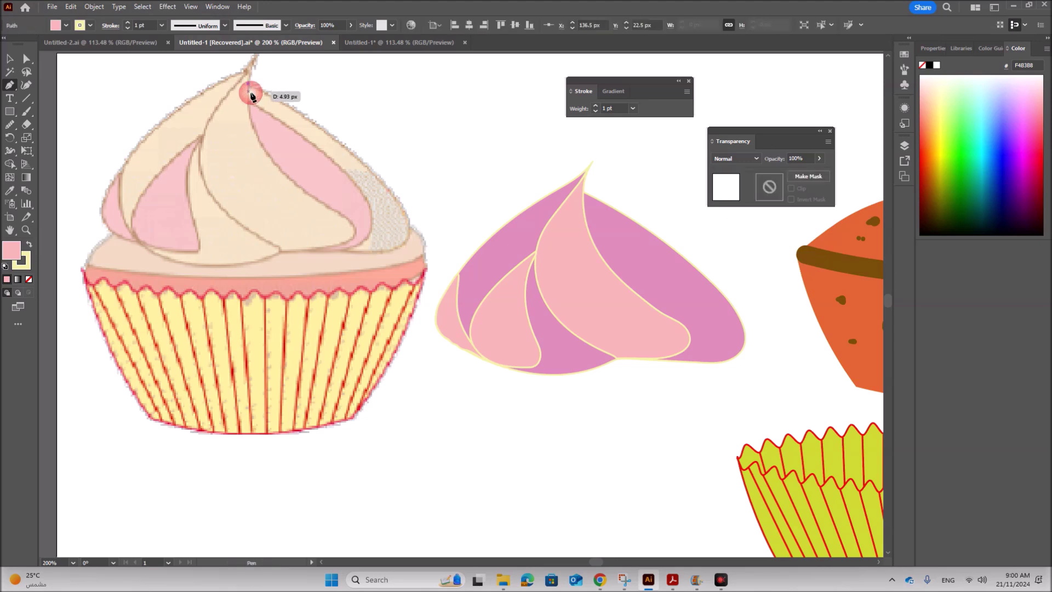
pyautogui.moveTo(249, 101); pyautogui.dragTo(257, 110)
pyautogui.click(263, 110)
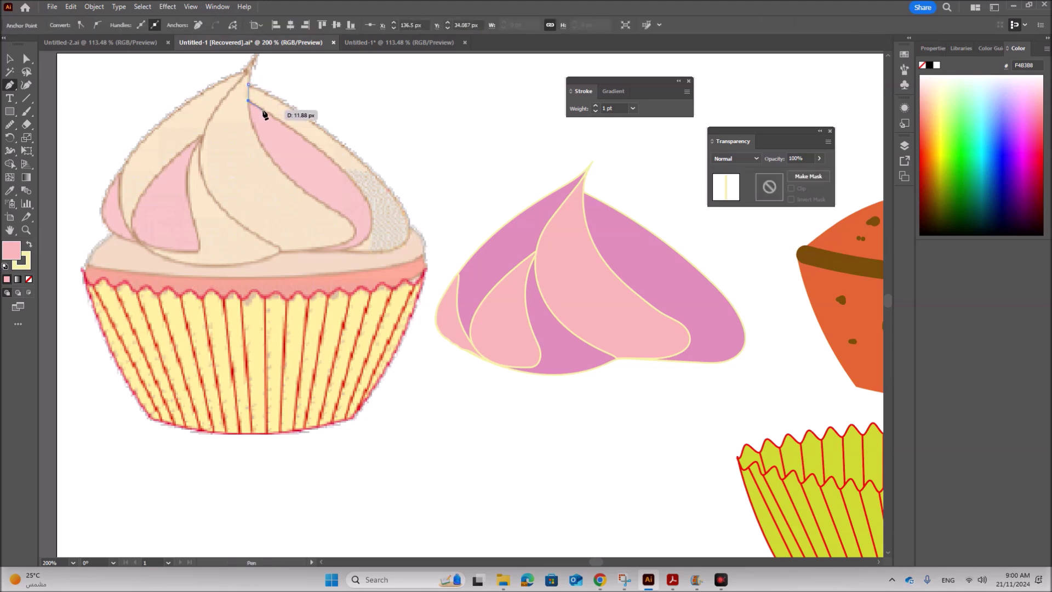
pyautogui.click(279, 120)
pyautogui.click(305, 138)
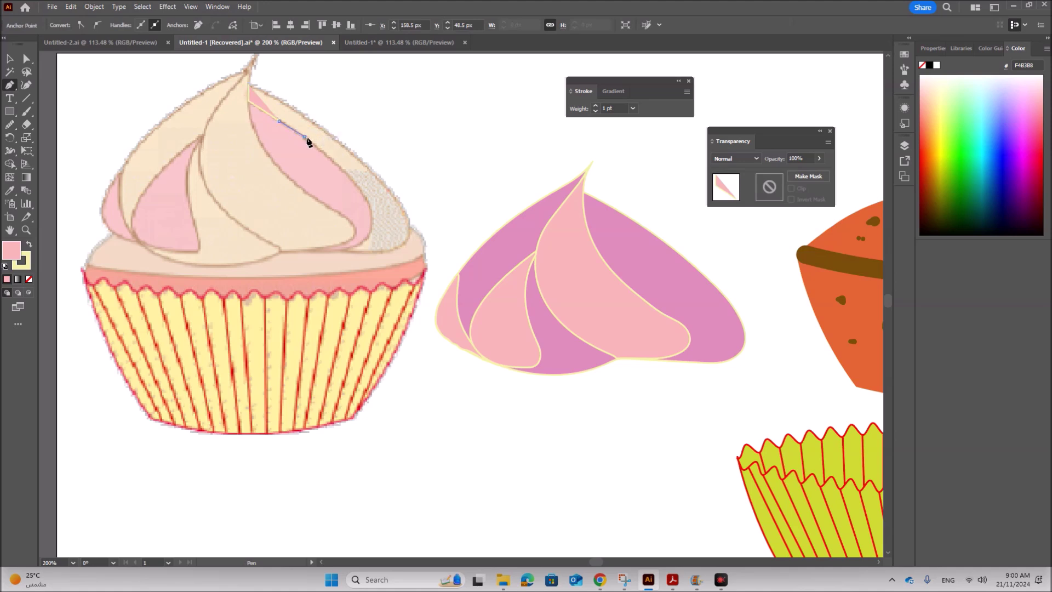
pyautogui.click(322, 152)
pyautogui.click(344, 171)
pyautogui.click(363, 193)
pyautogui.moveTo(369, 210)
pyautogui.mouseDown()
pyautogui.moveTo(368, 242)
pyautogui.moveTo(342, 252)
pyautogui.mouseUp()
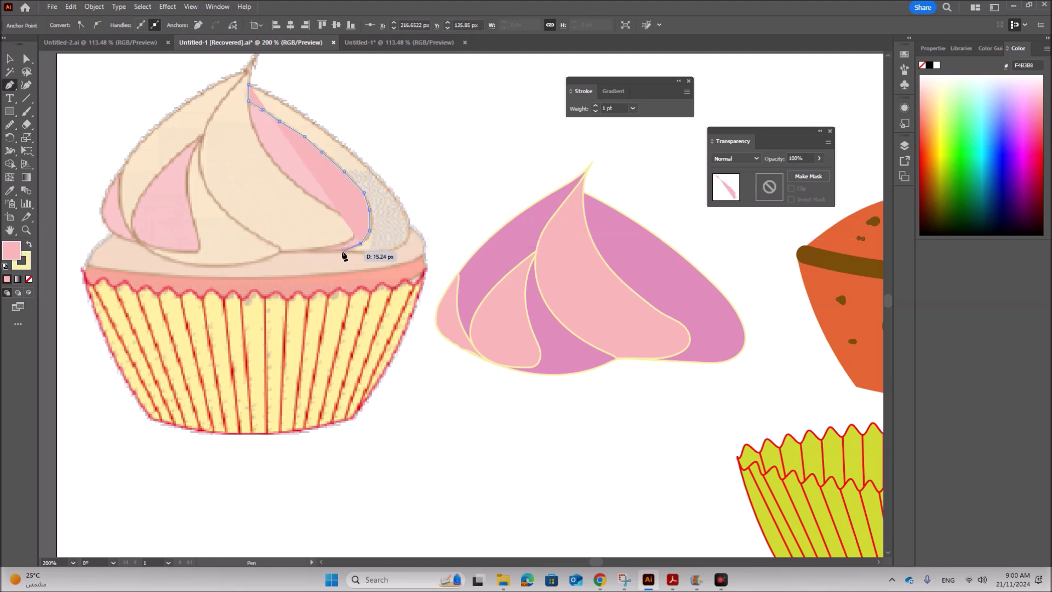
# Step: Trace back up the frosting edge and close the swirl outline at its tip
pyautogui.moveTo(341, 253)
pyautogui.mouseDown()
pyautogui.moveTo(412, 242)
pyautogui.moveTo(409, 211)
pyautogui.moveTo(361, 160)
pyautogui.mouseUp()
pyautogui.click(376, 175)
pyautogui.moveTo(345, 147); pyautogui.dragTo(345, 146)
pyautogui.moveTo(328, 131); pyautogui.dragTo(279, 104)
pyautogui.moveTo(271, 97); pyautogui.dragTo(251, 86)
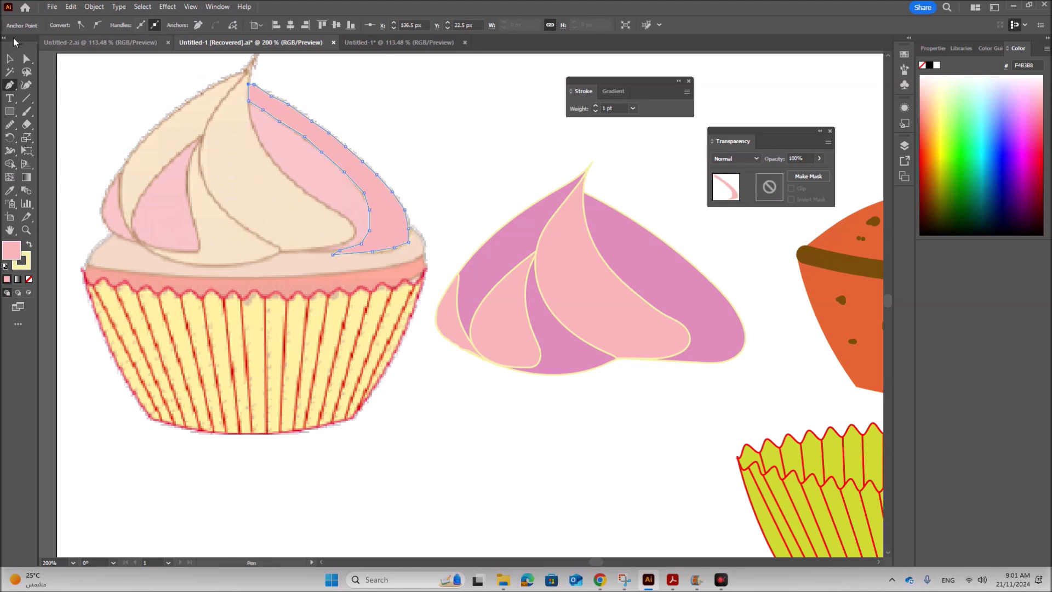
# Step: Smooth the inner edge of the traced pink swirl
pyautogui.click(11, 61)
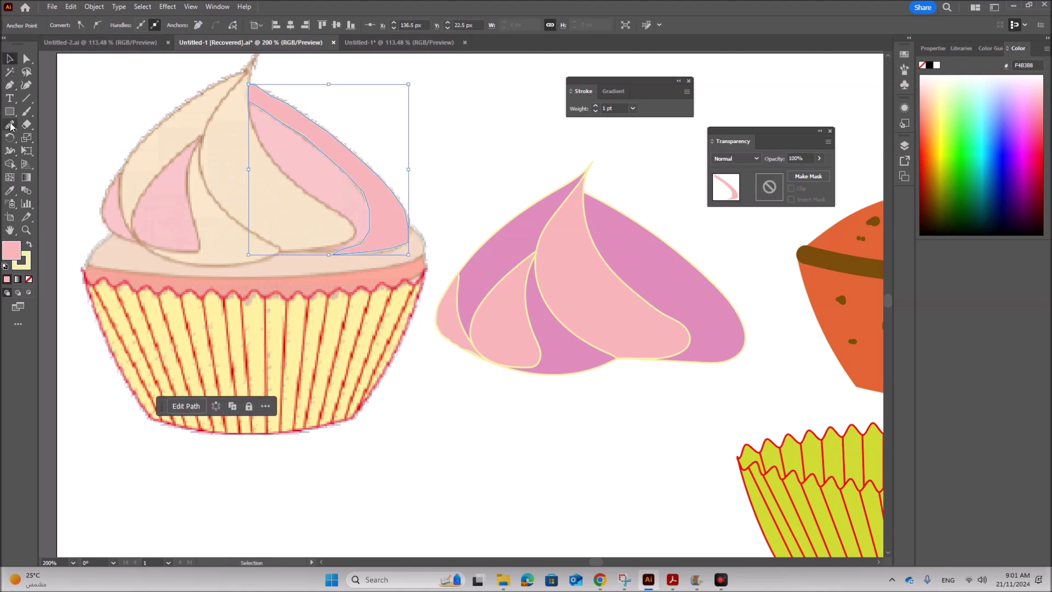
pyautogui.click(11, 126)
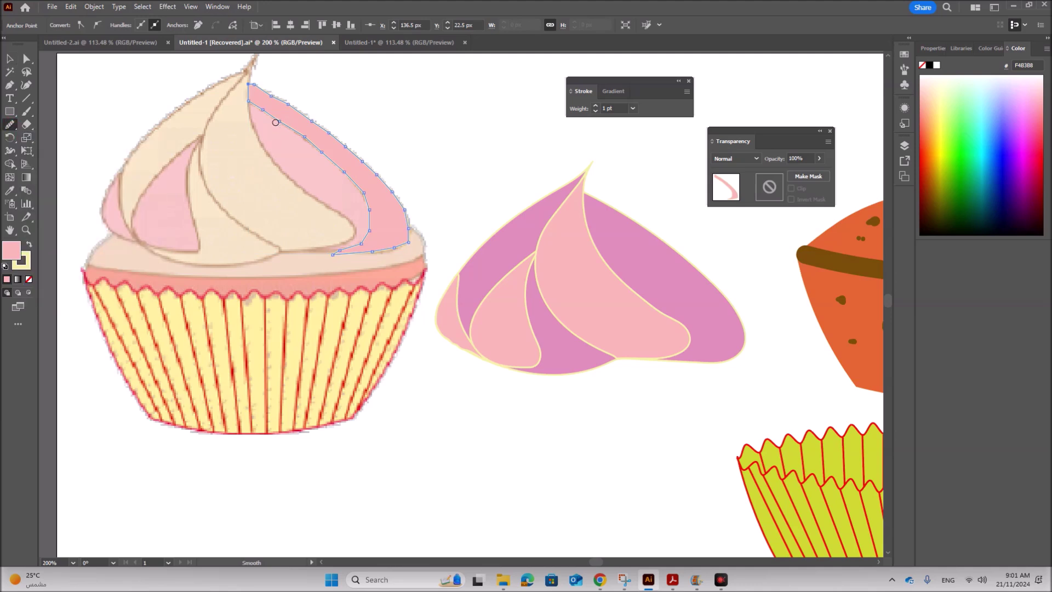
pyautogui.moveTo(279, 121); pyautogui.dragTo(306, 141)
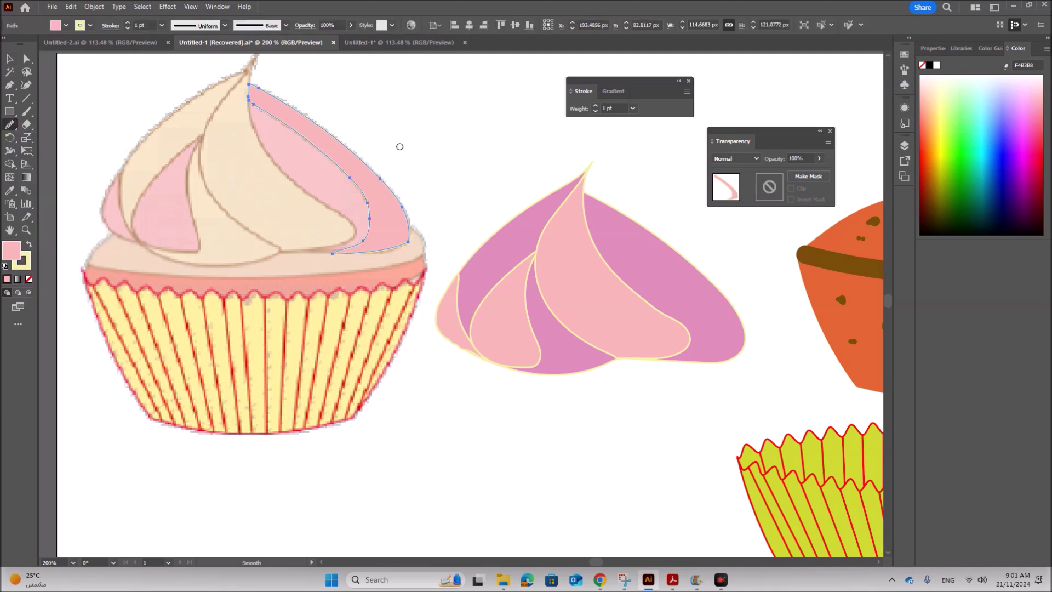
pyautogui.click(10, 59)
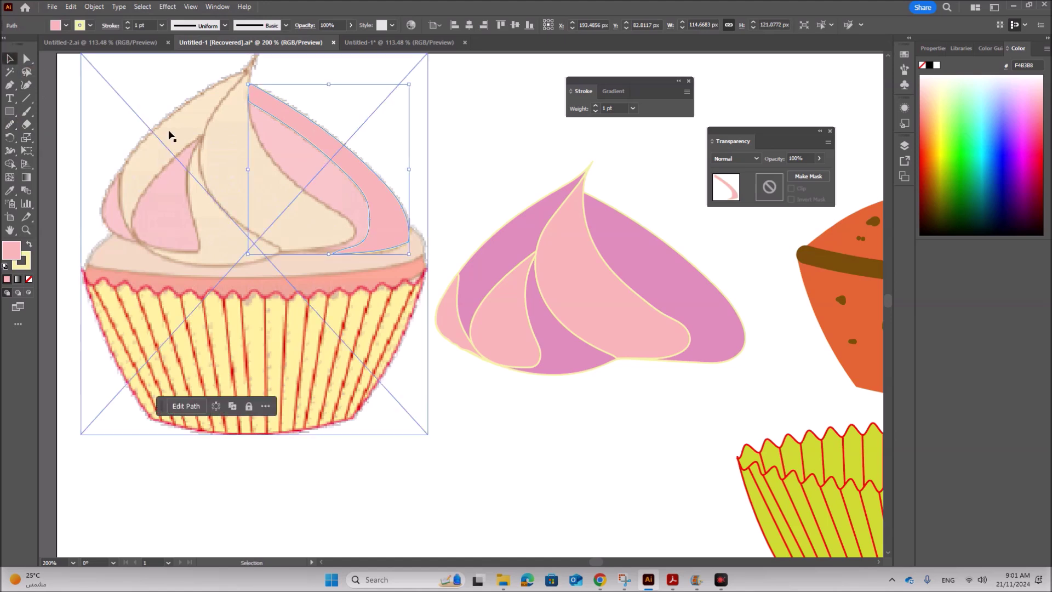
pyautogui.click(437, 376)
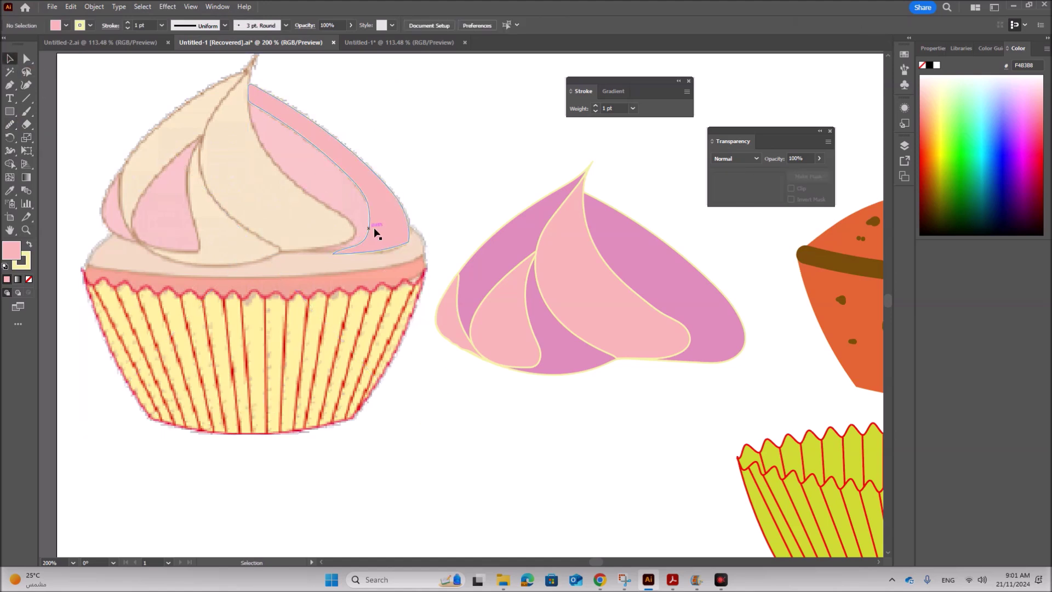
# Step: Place the pink swirl on the purple frosting's right side
pyautogui.moveTo(386, 225); pyautogui.dragTo(721, 333)
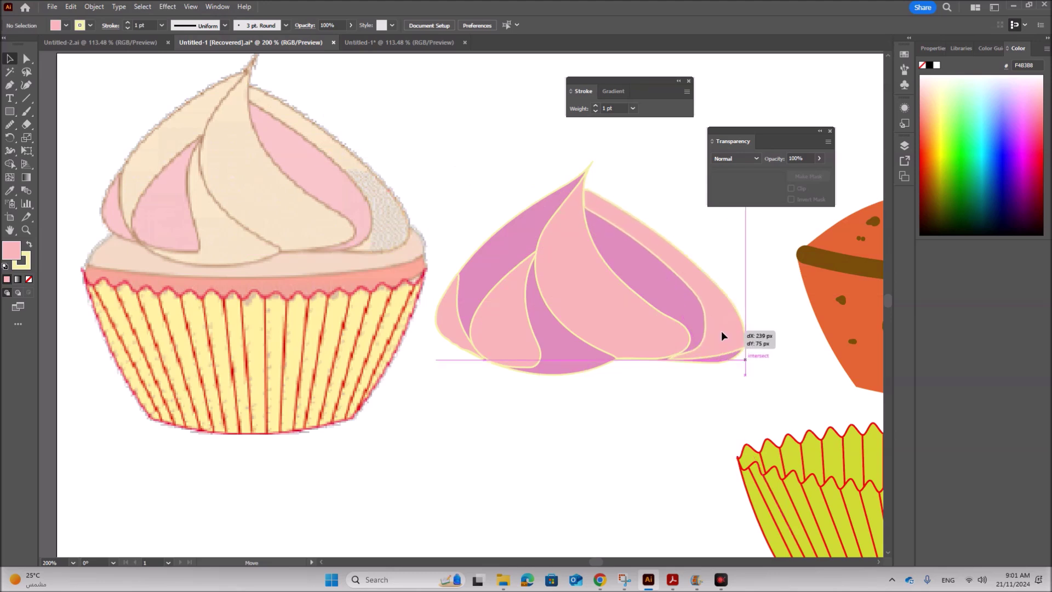
pyautogui.moveTo(721, 335); pyautogui.dragTo(721, 336)
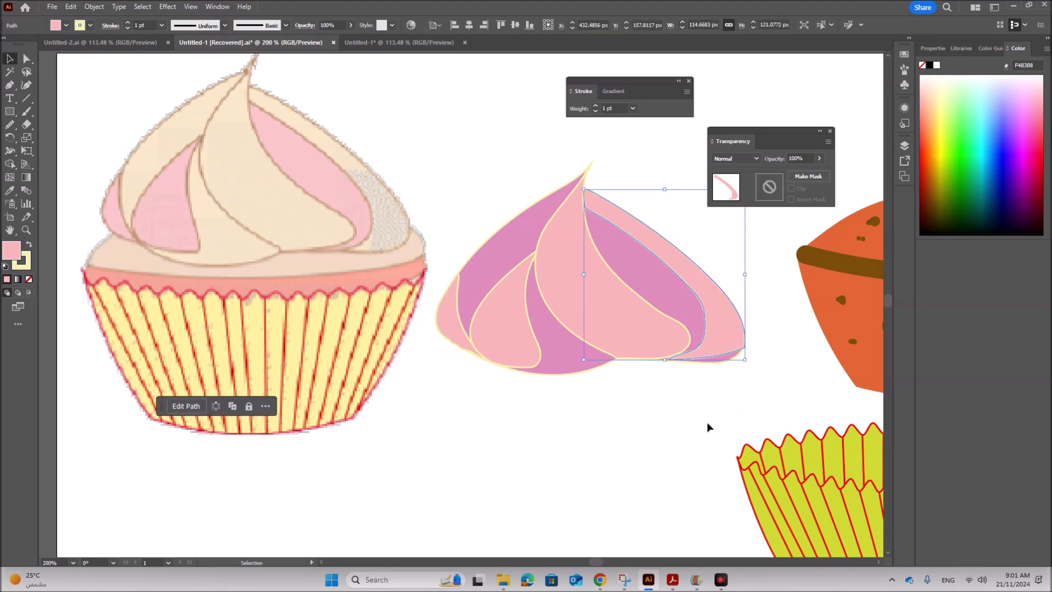
pyautogui.click(701, 426)
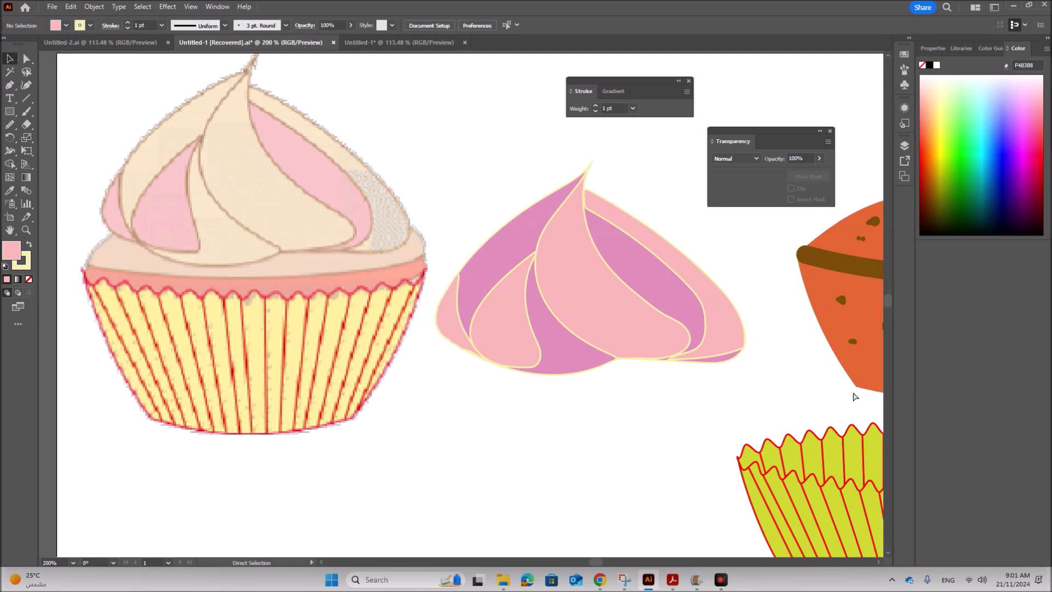
pyautogui.hotkey('ctrl', '=')
pyautogui.hotkey('ctrl', '=')
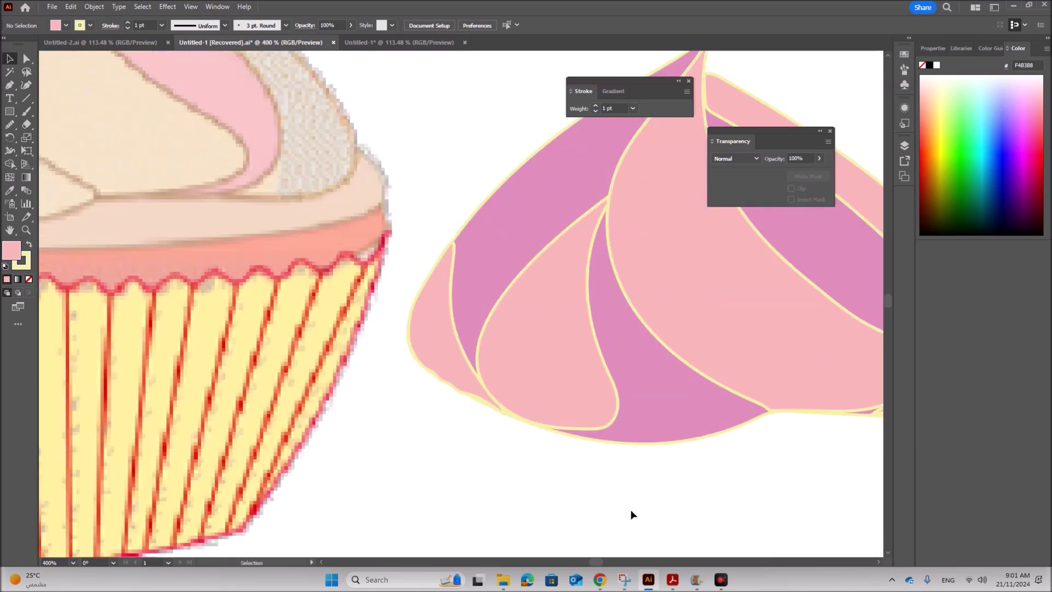
pyautogui.moveTo(594, 564)
pyautogui.mouseDown()
pyautogui.moveTo(611, 563)
pyautogui.moveTo(598, 567)
pyautogui.mouseUp()
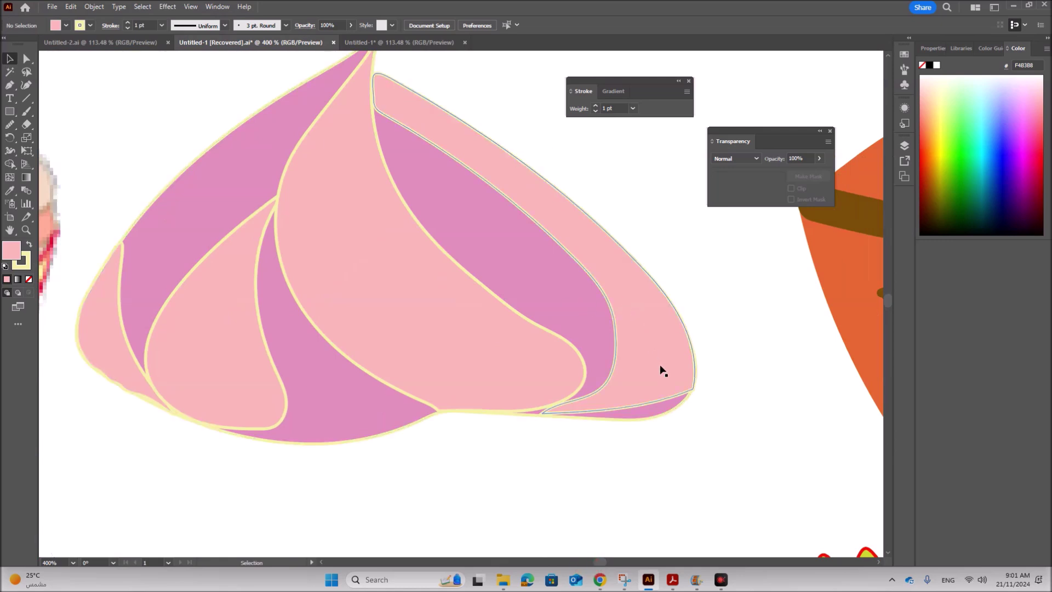
# Step: Reshape the petal's bottom edge with the Curvature tool, adding points along it
pyautogui.click(672, 398)
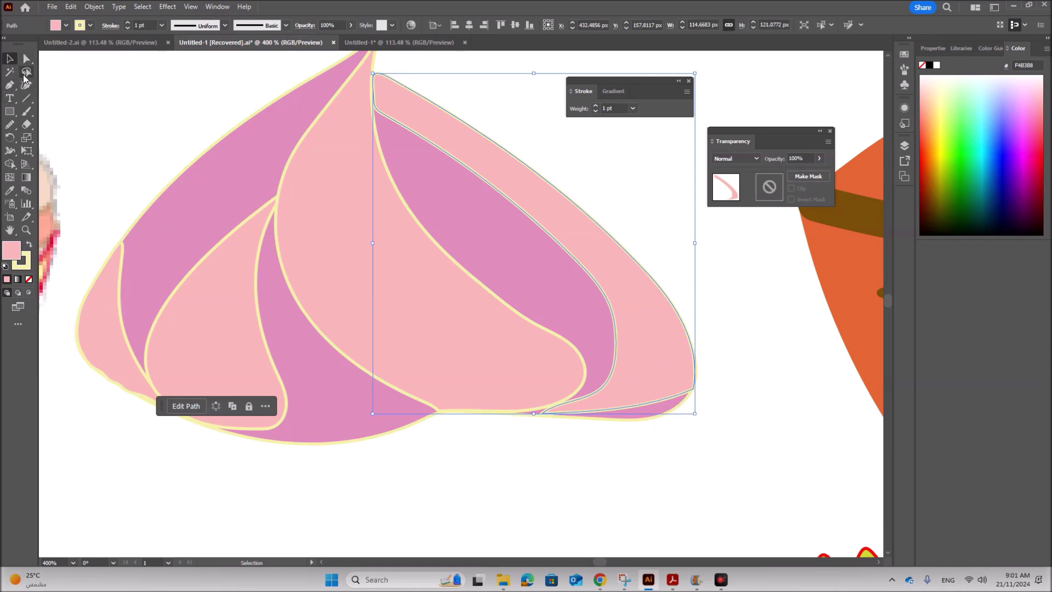
pyautogui.click(26, 85)
pyautogui.moveTo(643, 405); pyautogui.dragTo(619, 419)
pyautogui.click(619, 420)
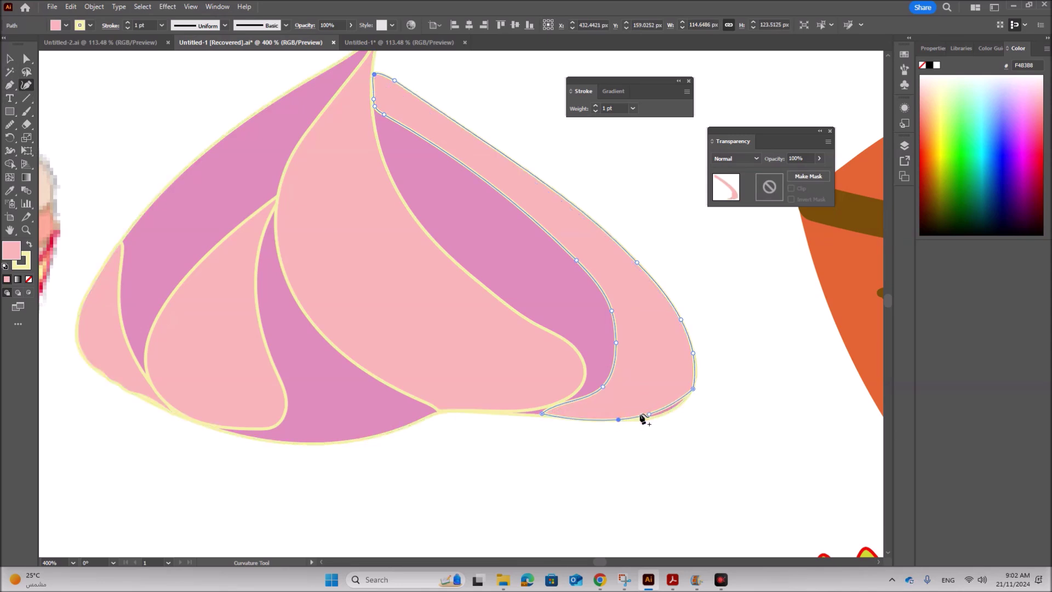
pyautogui.click(651, 416)
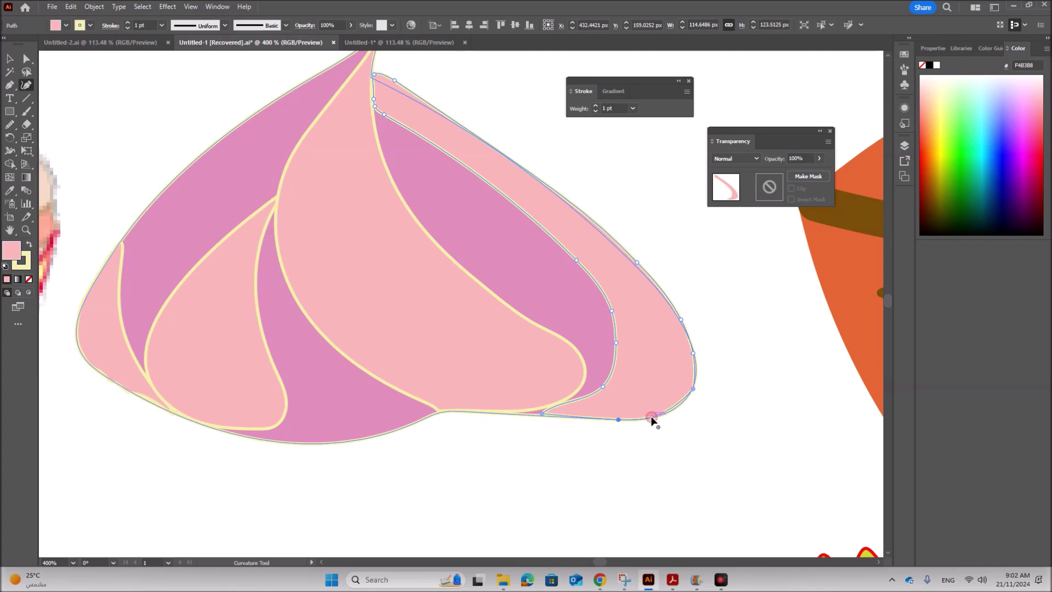
pyautogui.click(677, 411)
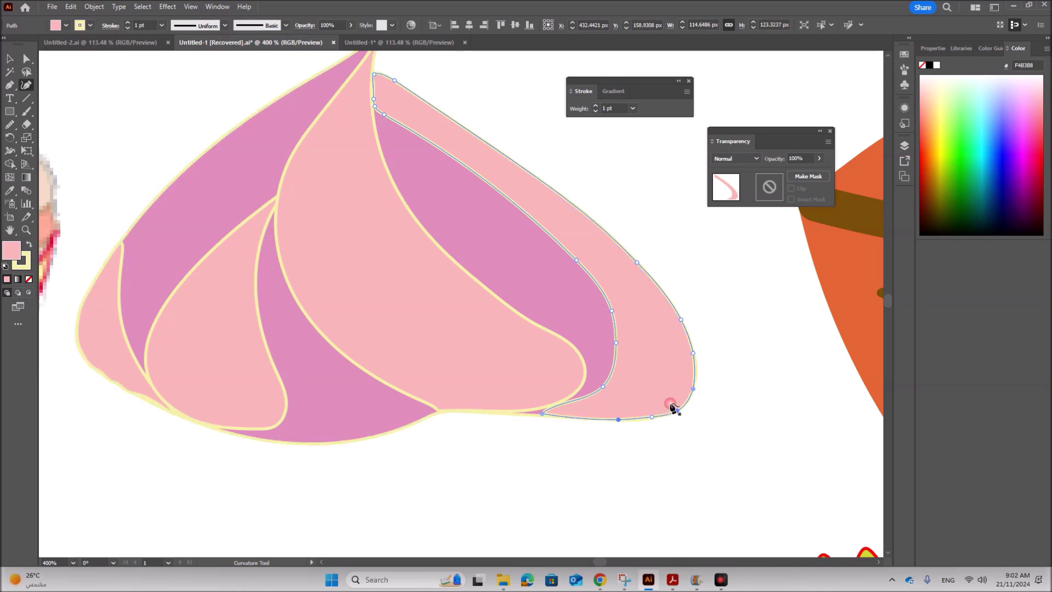
# Step: Nudge the petal's top anchor to line up its tip
pyautogui.click(31, 58)
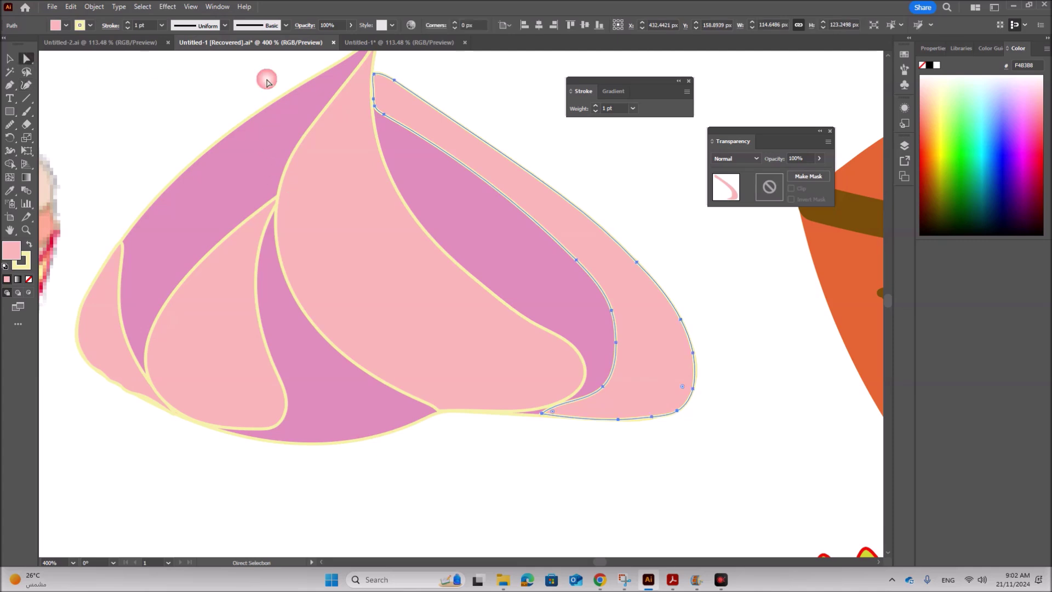
pyautogui.click(373, 75)
pyautogui.moveTo(373, 74); pyautogui.dragTo(375, 67)
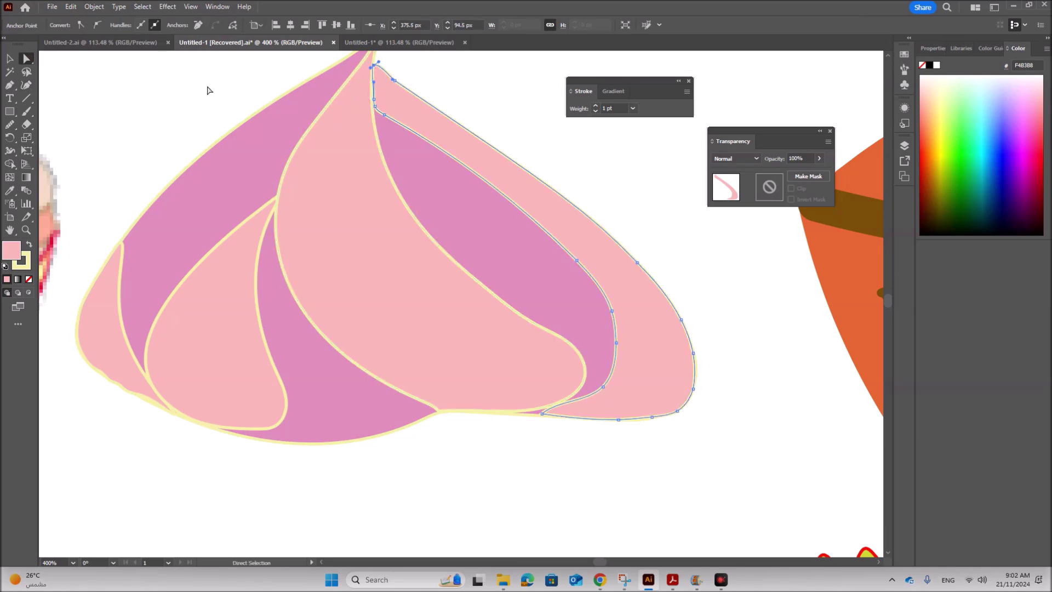
pyautogui.click(9, 59)
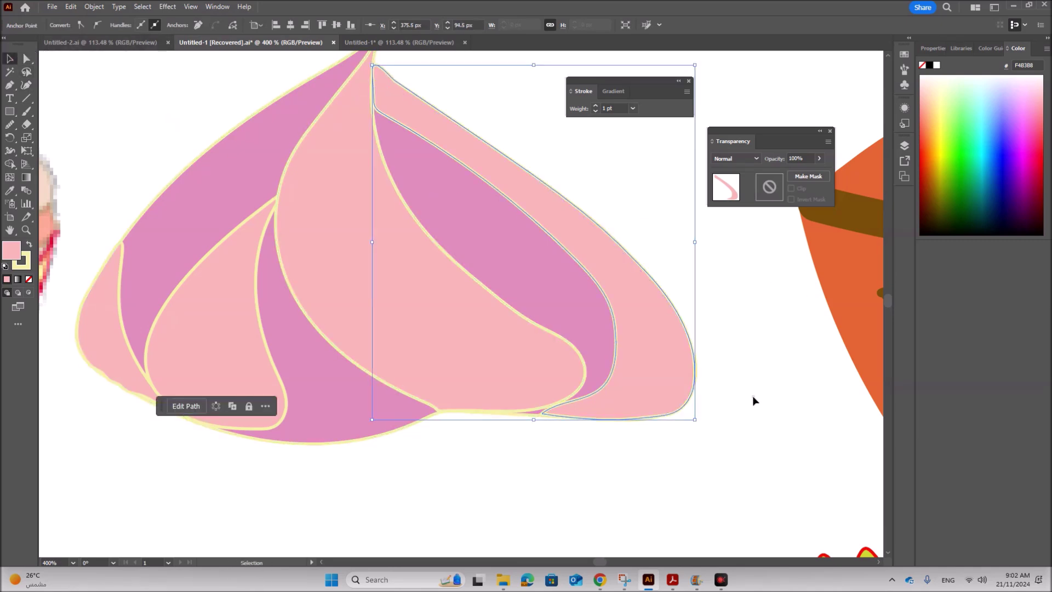
pyautogui.click(761, 420)
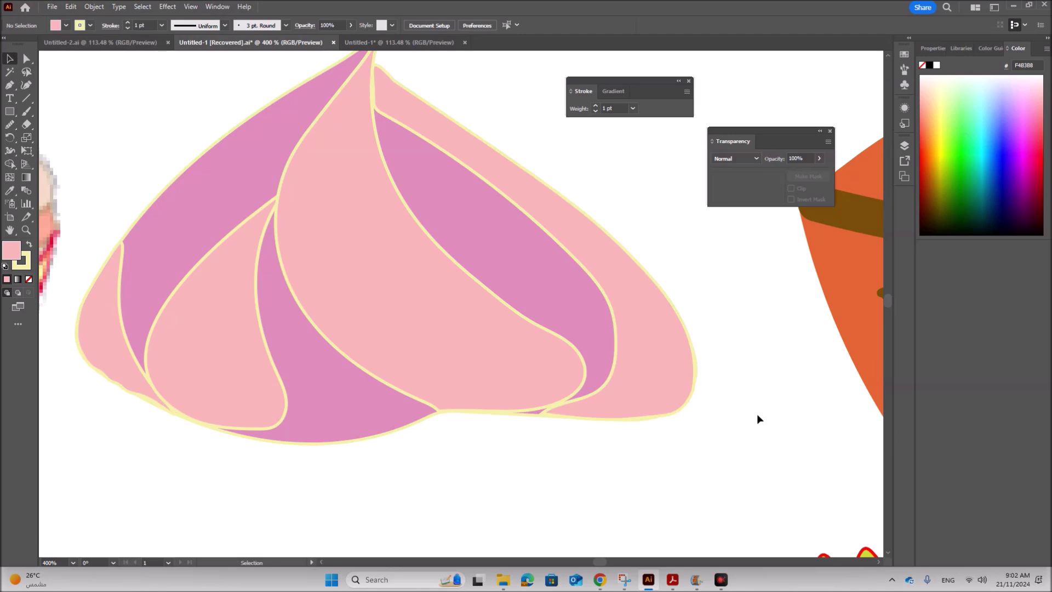
pyautogui.hotkey('ctrl', '-')
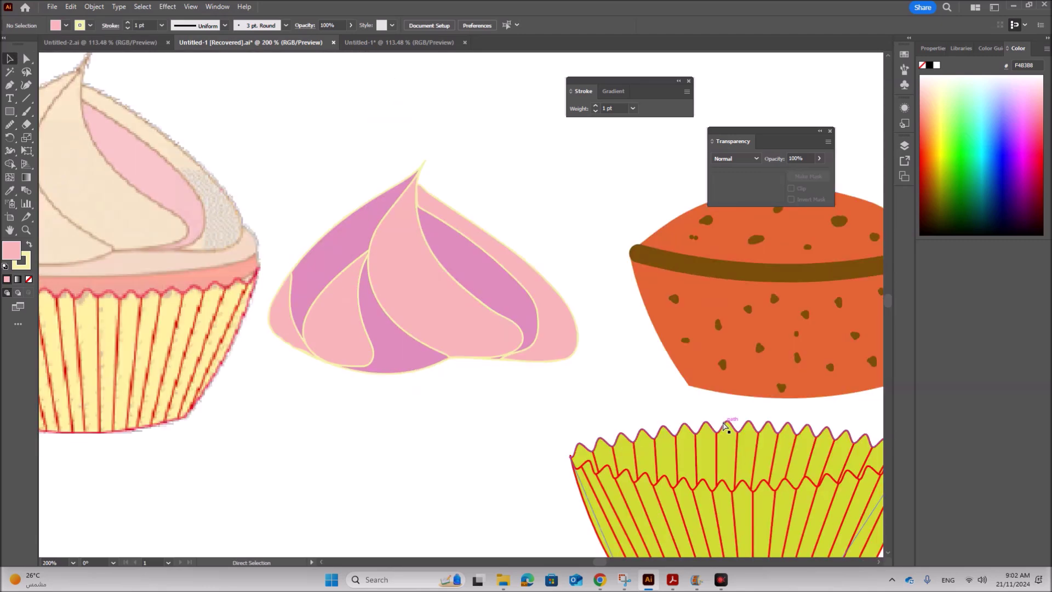
pyautogui.hotkey('ctrl', '-')
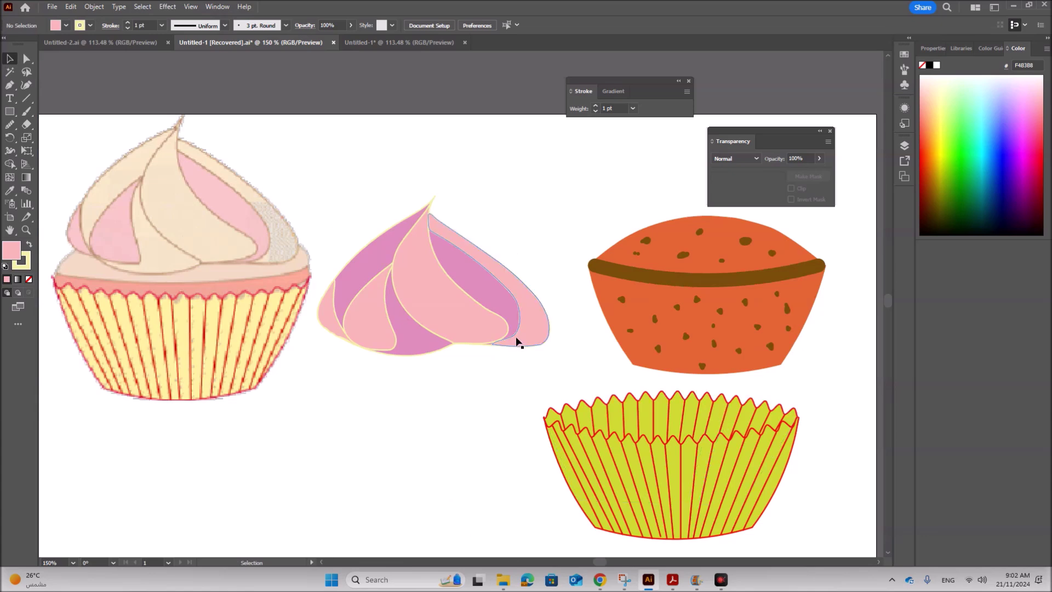
# Step: Move the petal's bottom anchor left so its lower tip tucks into the base
pyautogui.click(517, 344)
pyautogui.press('a')
pyautogui.hotkey('ctrl', '+')
pyautogui.hotkey('ctrl', '+')
pyautogui.hotkey('ctrl', '+')
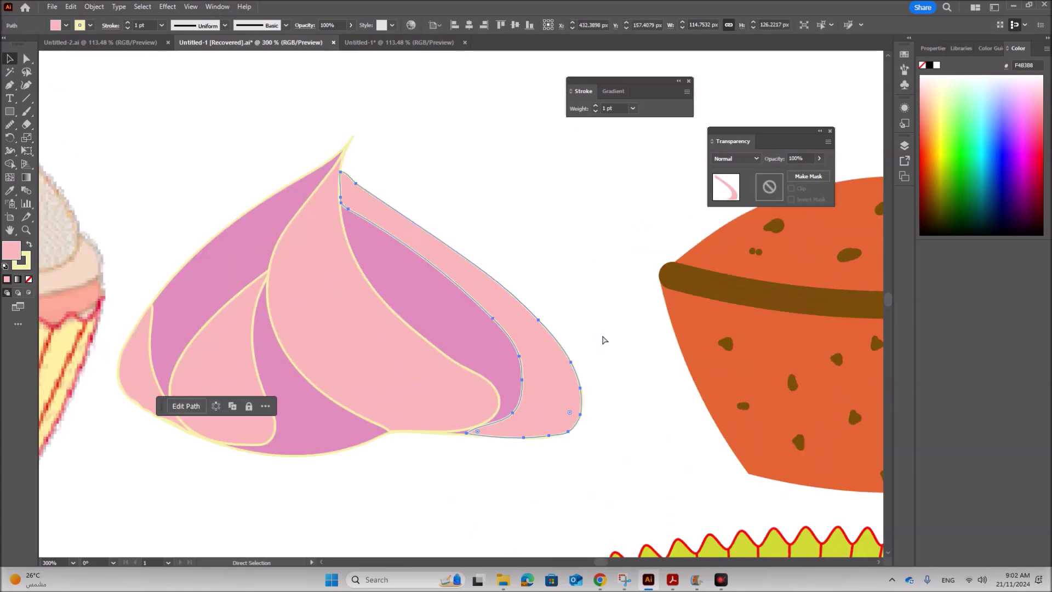
pyautogui.press('v')
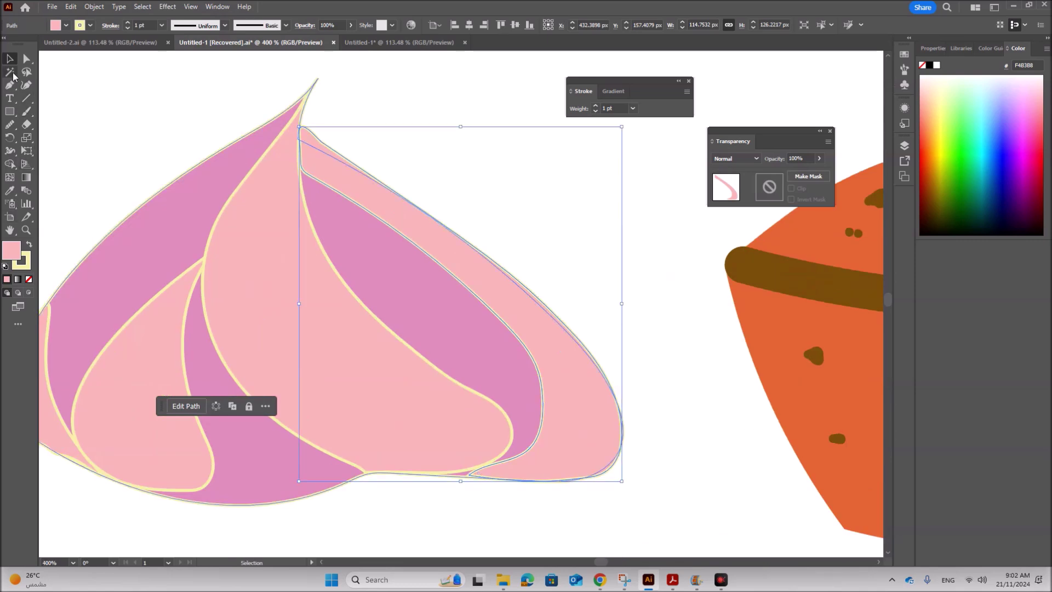
pyautogui.click(26, 58)
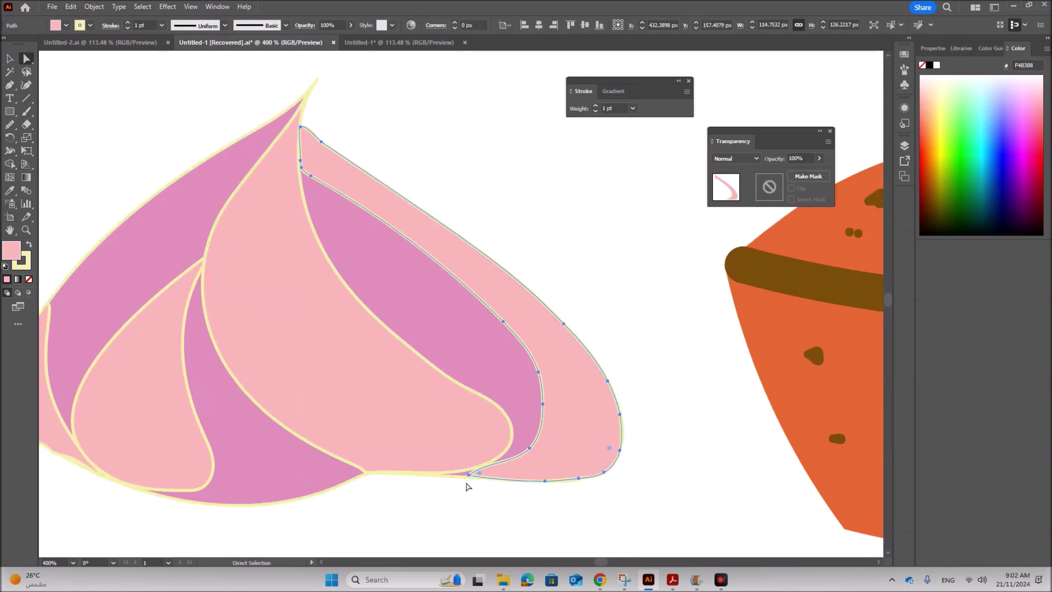
pyautogui.moveTo(468, 475); pyautogui.dragTo(442, 474)
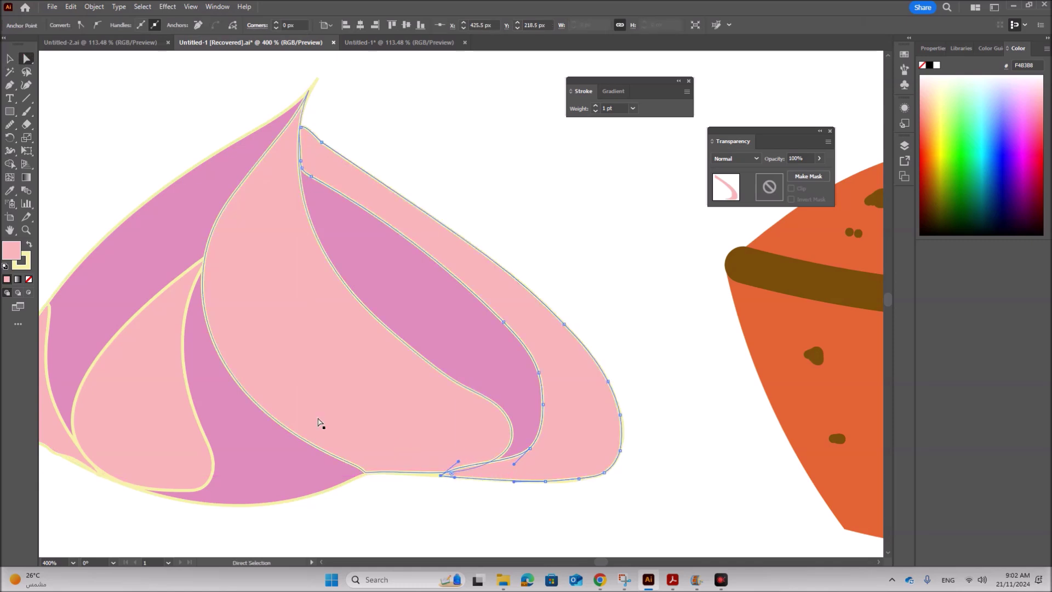
pyautogui.click(9, 59)
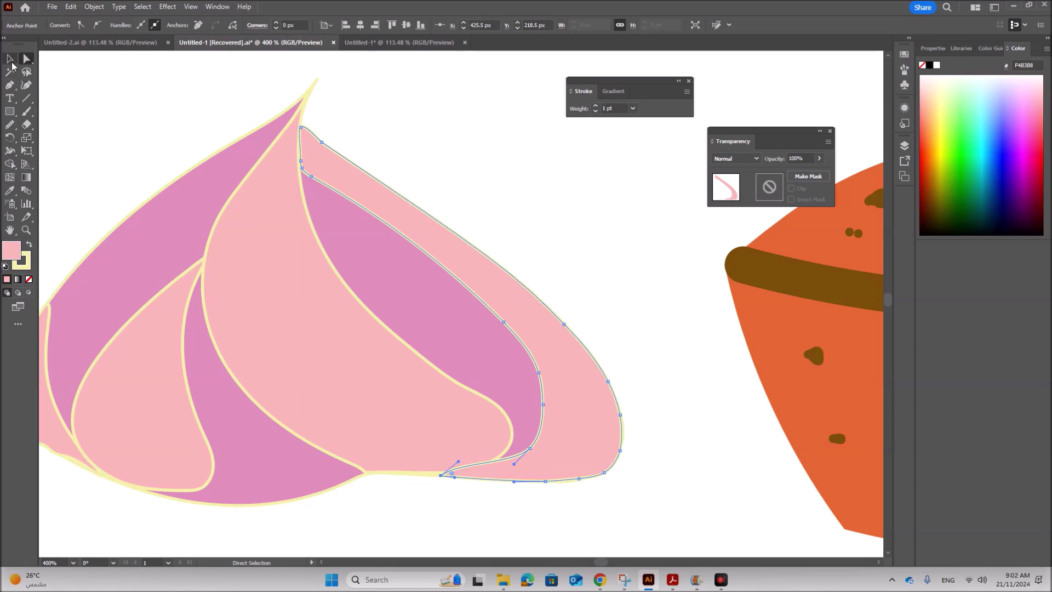
pyautogui.click(663, 431)
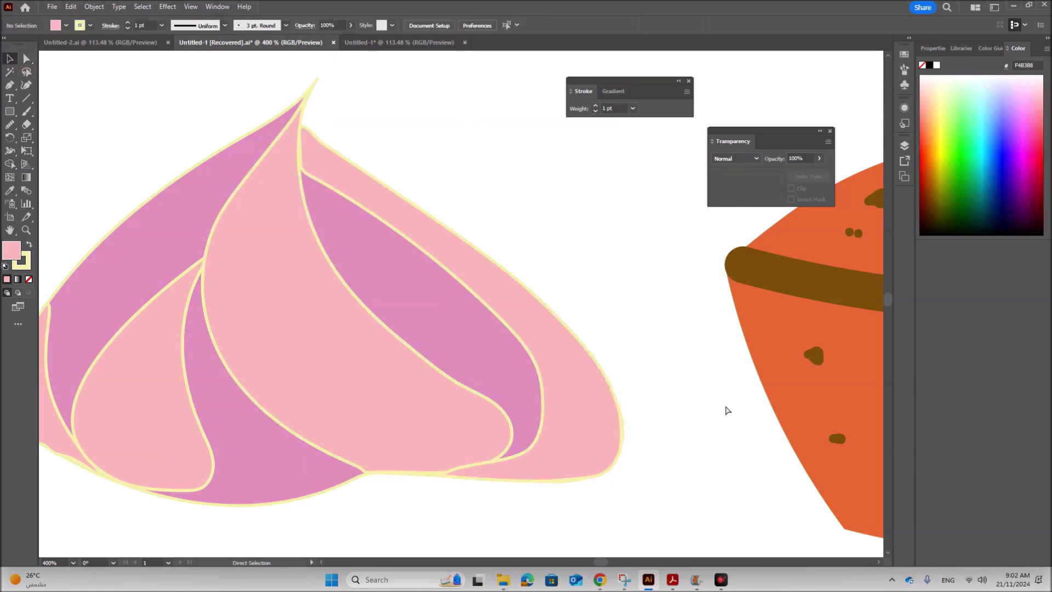
pyautogui.hotkey('ctrl', '-')
pyautogui.hotkey('ctrl', '-')
pyautogui.hotkey('ctrl', '-')
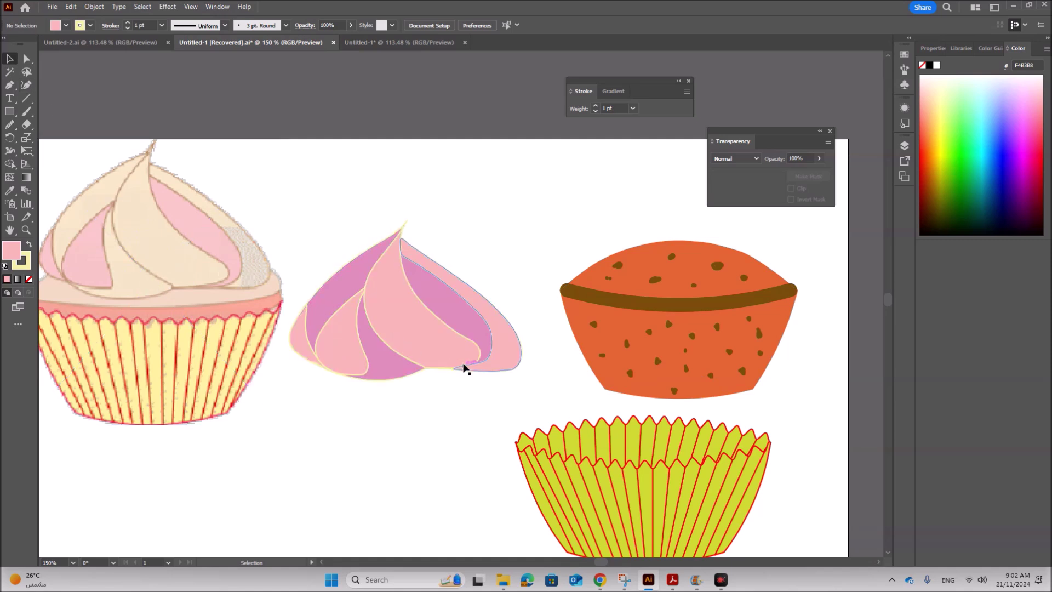
# Step: Smooth the right petal's lower edge by adding and shifting a Curvature point
pyautogui.click(463, 367)
pyautogui.moveTo(474, 348); pyautogui.dragTo(492, 357)
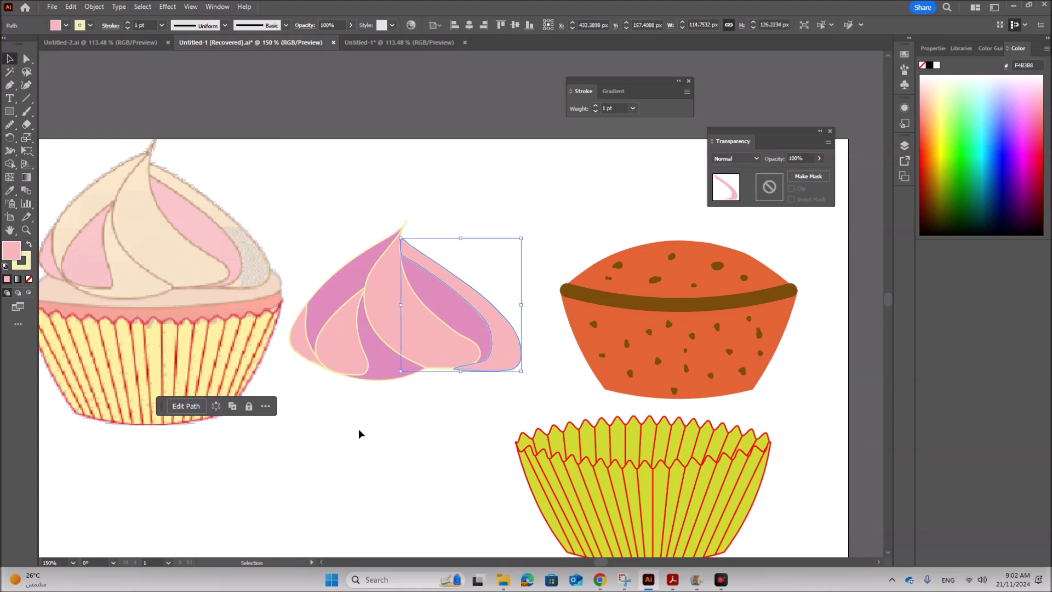
pyautogui.click(25, 85)
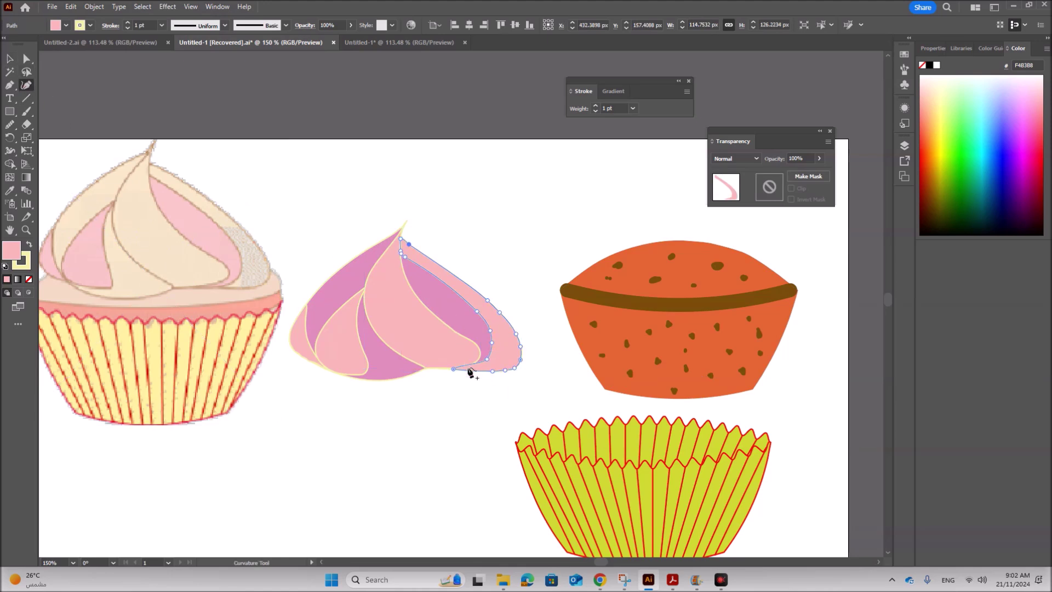
pyautogui.click(468, 365)
pyautogui.moveTo(470, 368); pyautogui.dragTo(473, 370)
pyautogui.press('v')
pyautogui.click(452, 477)
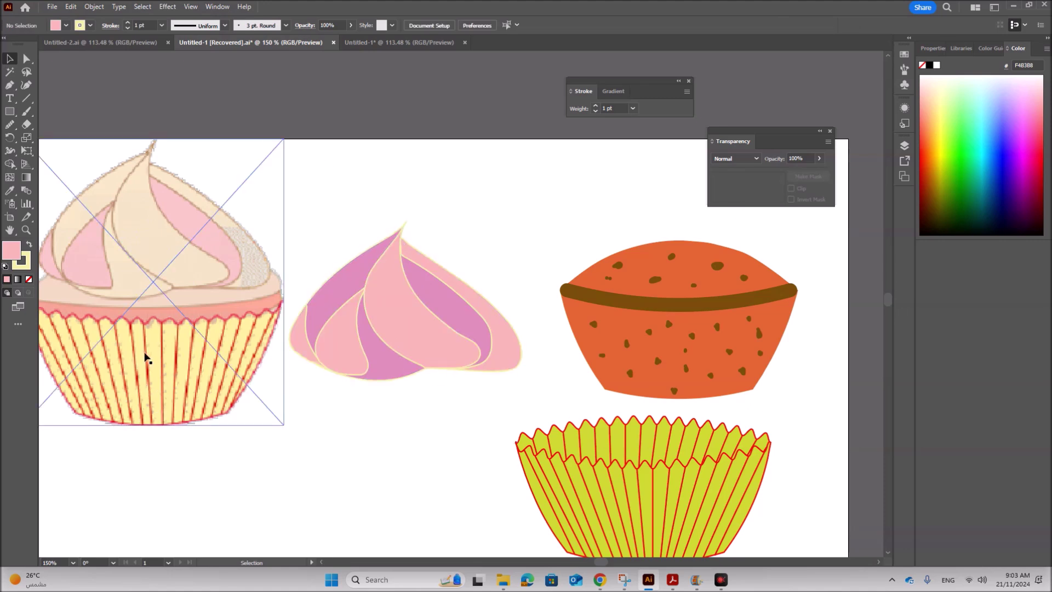
# Step: Group all the meringue frosting pieces and confirm they select as one object
pyautogui.moveTo(312, 218); pyautogui.dragTo(493, 409)
pyautogui.rightClick(407, 327)
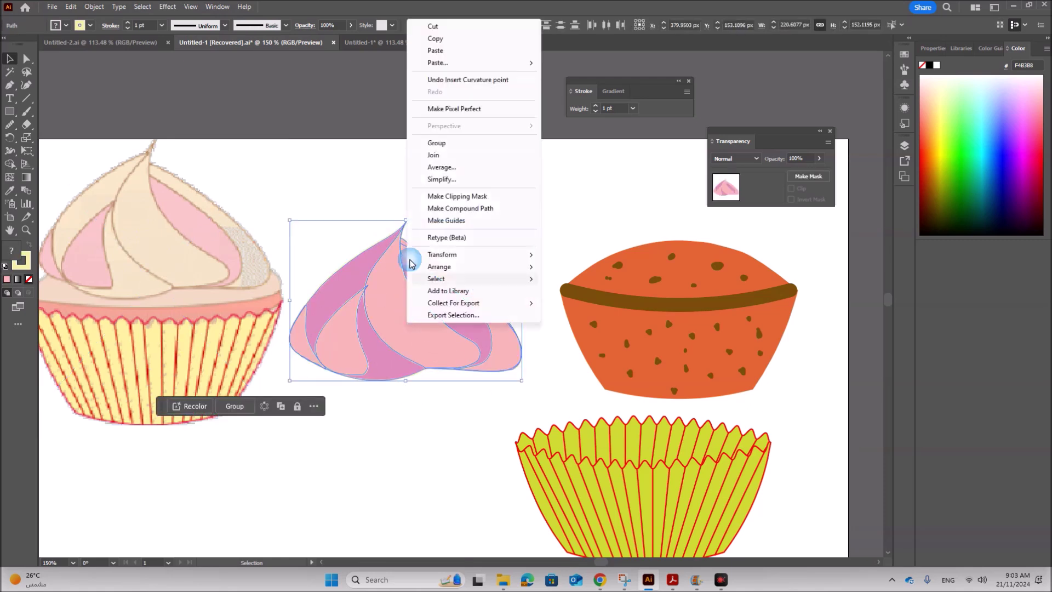
pyautogui.click(438, 144)
pyautogui.click(429, 479)
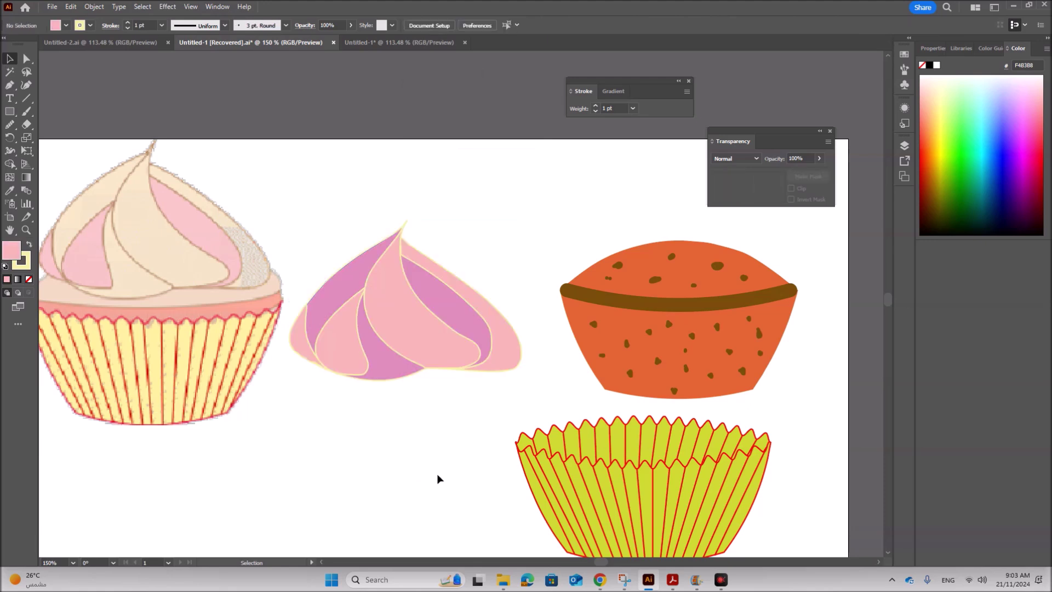
pyautogui.click(453, 356)
pyautogui.click(442, 491)
pyautogui.click(428, 345)
pyautogui.press('a')
pyautogui.press('v')
pyautogui.click(53, 7)
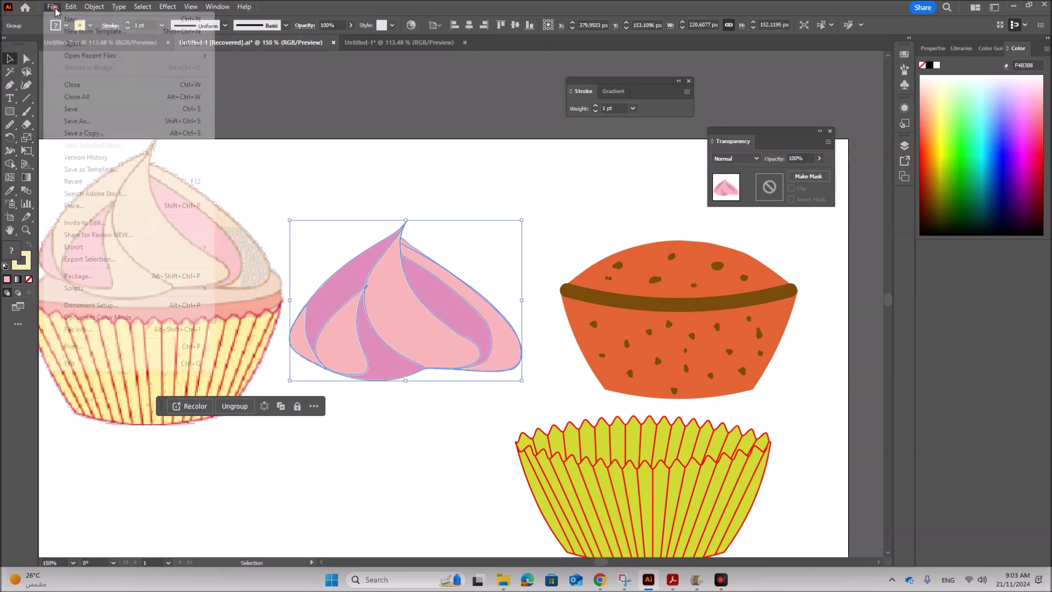
# Step: Create a new 800 x 600 px document and paste the topping into it
pyautogui.click(95, 20)
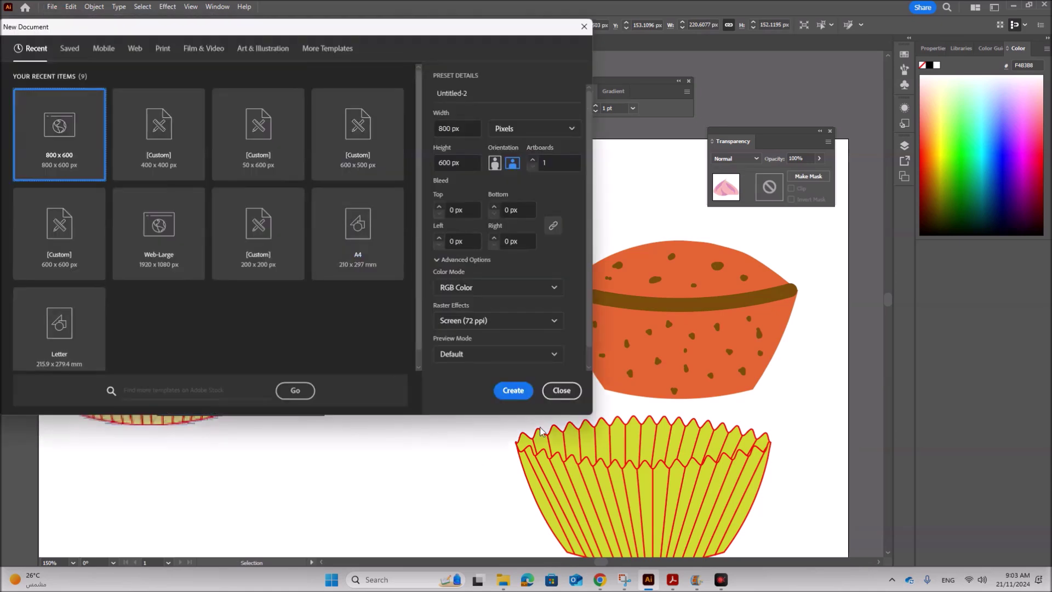
pyautogui.click(519, 394)
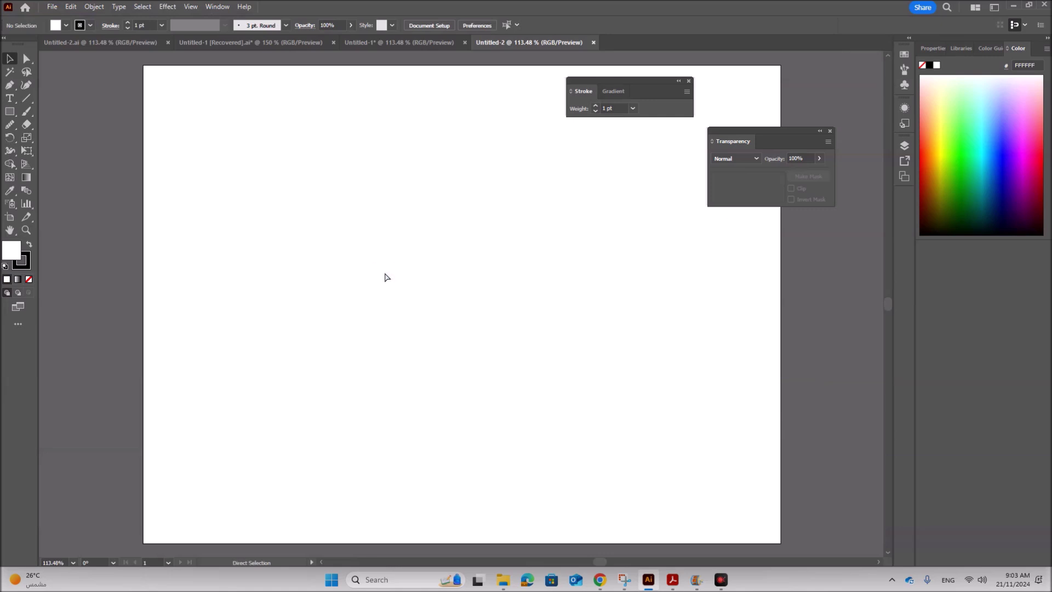
pyautogui.hotkey('ctrl', 'v')
pyautogui.click(767, 396)
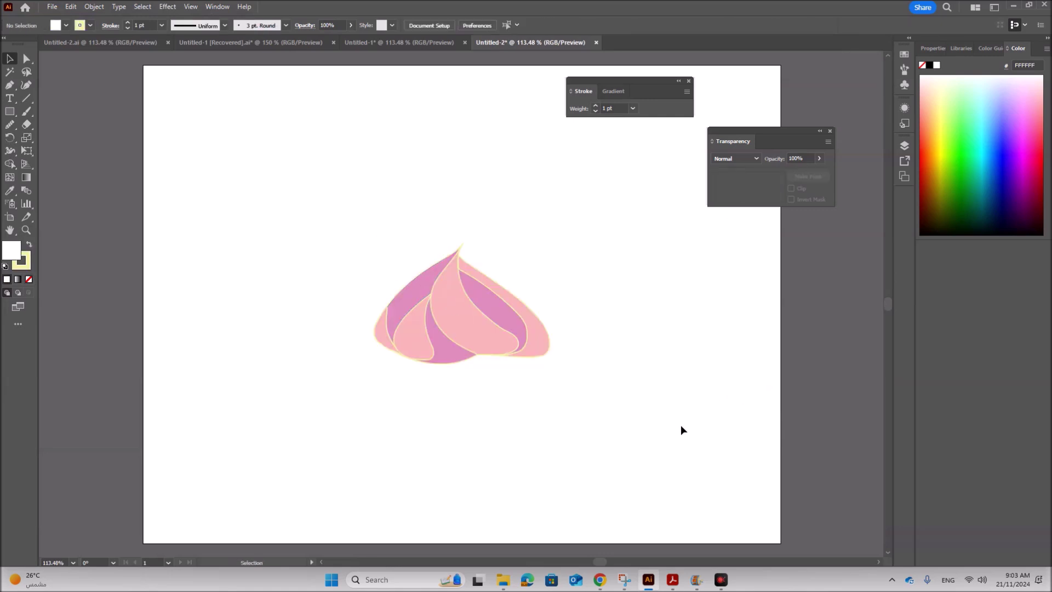
pyautogui.moveTo(721, 579)
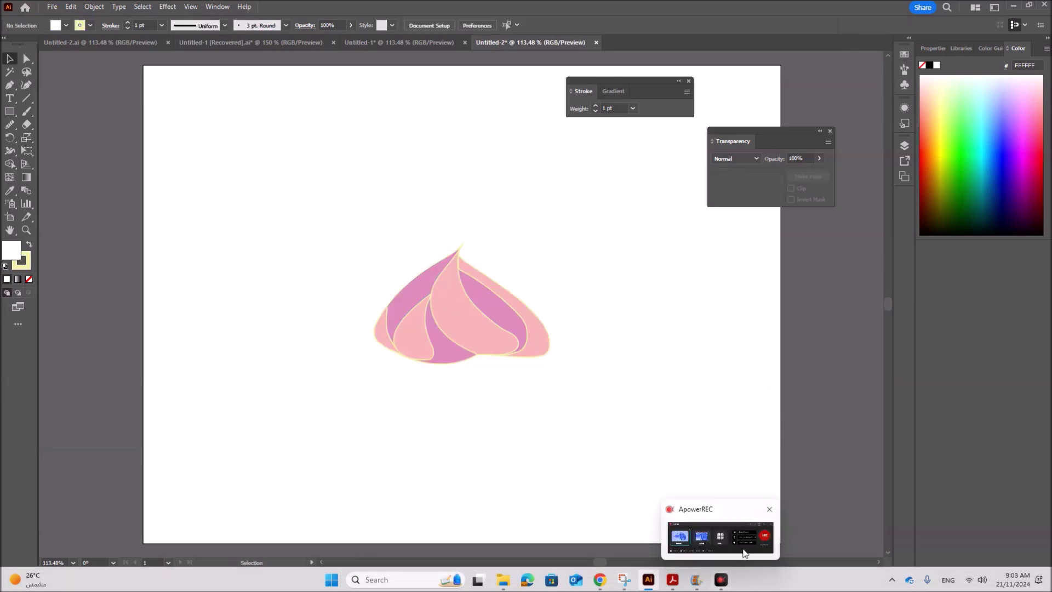
pyautogui.click(668, 588)
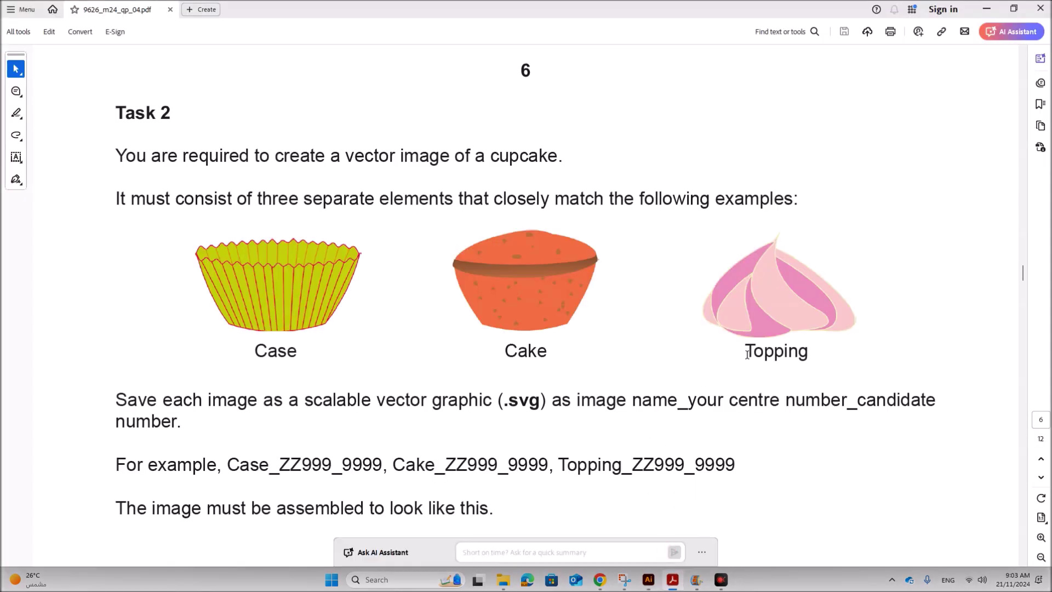
# Step: Highlight the Topping label on the task sheet, then return to Illustrator
pyautogui.moveTo(747, 353); pyautogui.dragTo(807, 356)
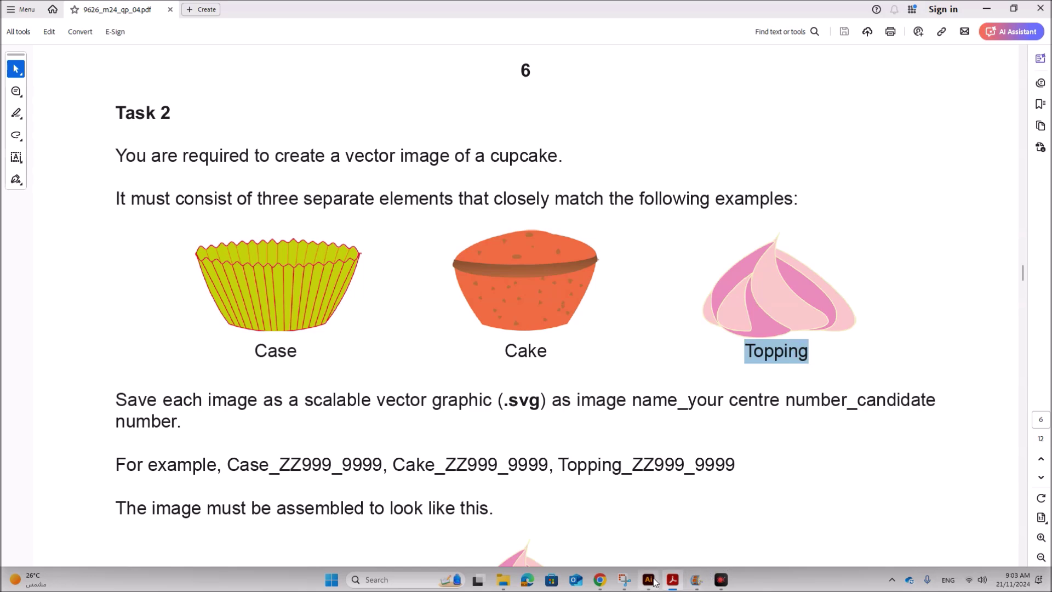
pyautogui.click(648, 579)
pyautogui.click(49, 7)
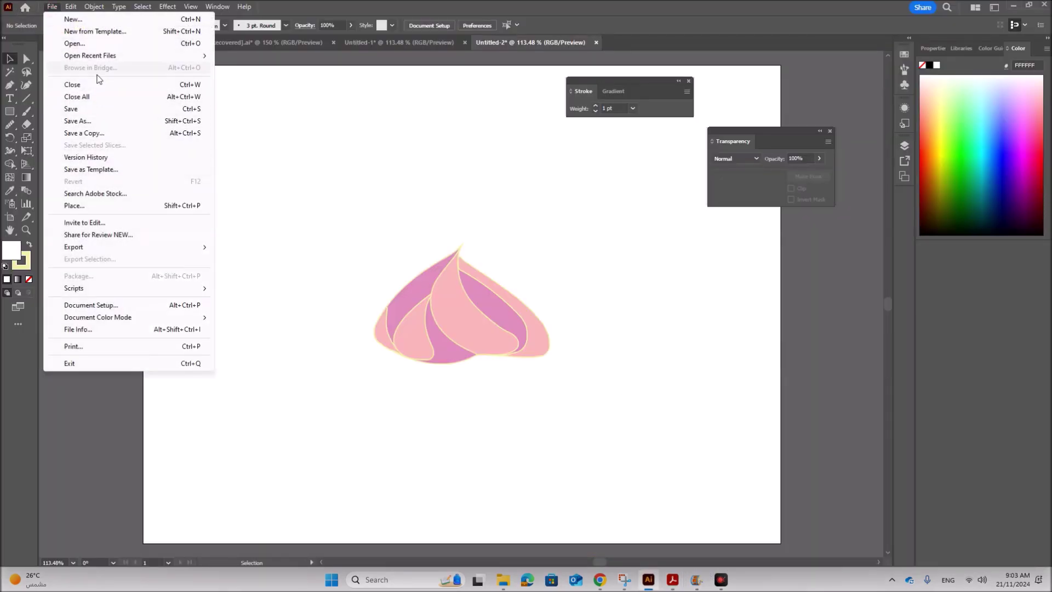
# Step: Export the topping as an SVG, changing 'Case' to 'Topping' in the file name
pyautogui.click(166, 247)
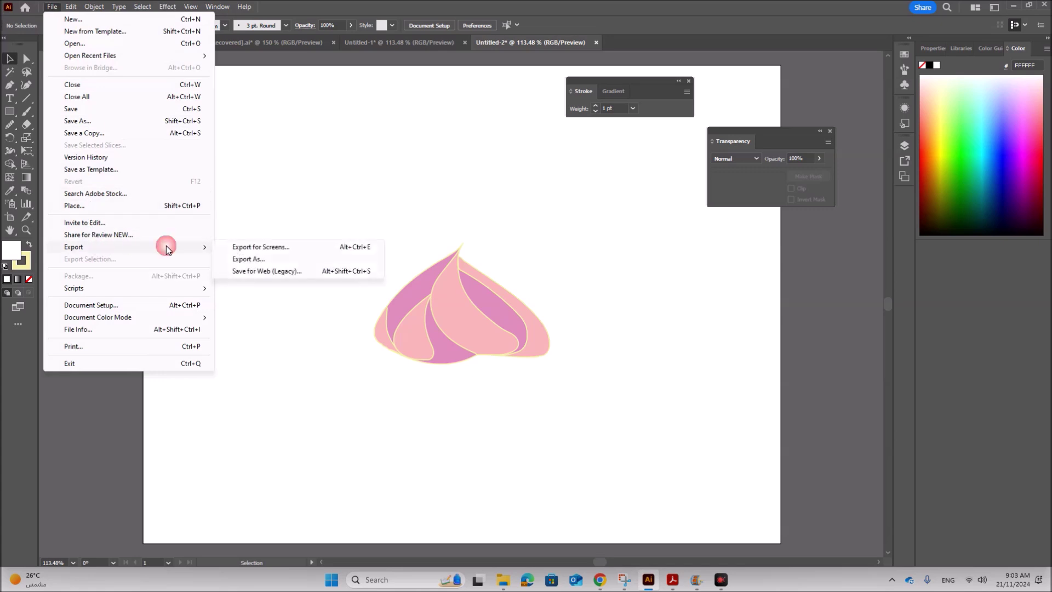
pyautogui.click(248, 259)
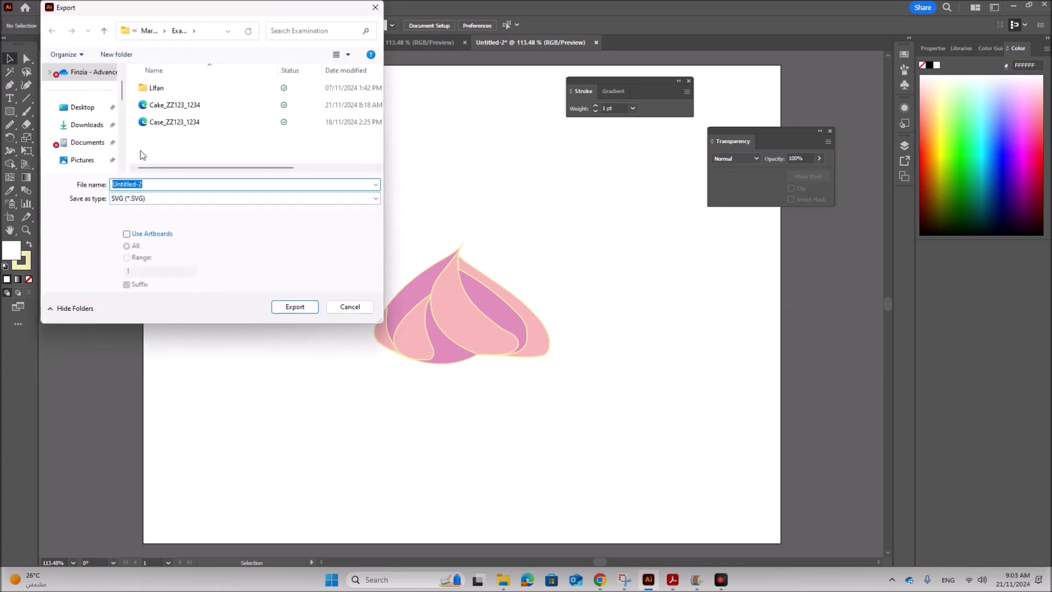
pyautogui.click(174, 122)
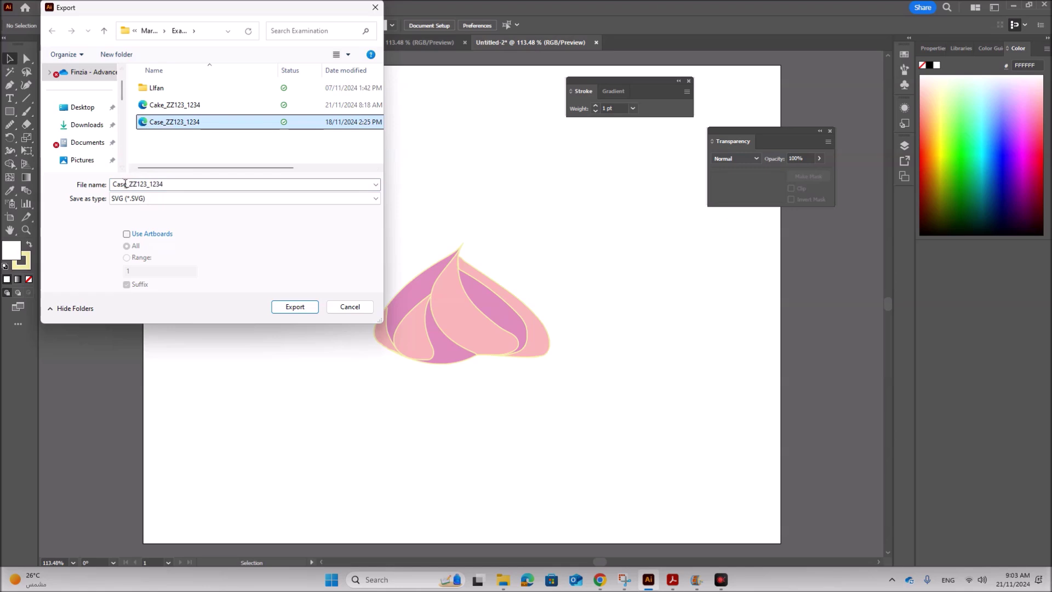
pyautogui.click(126, 184)
pyautogui.click(126, 184)
pyautogui.doubleClick(126, 184)
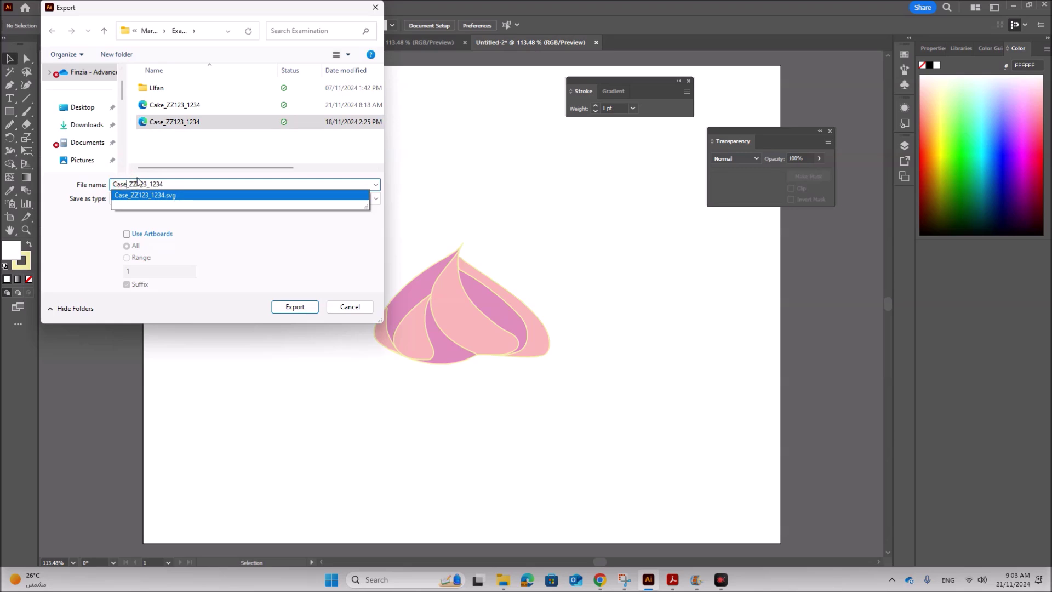
pyautogui.press('BackSpace')
pyautogui.press('BackSpace')
pyautogui.press('BackSpace')
pyautogui.press('BackSpace')
pyautogui.write('Topping')
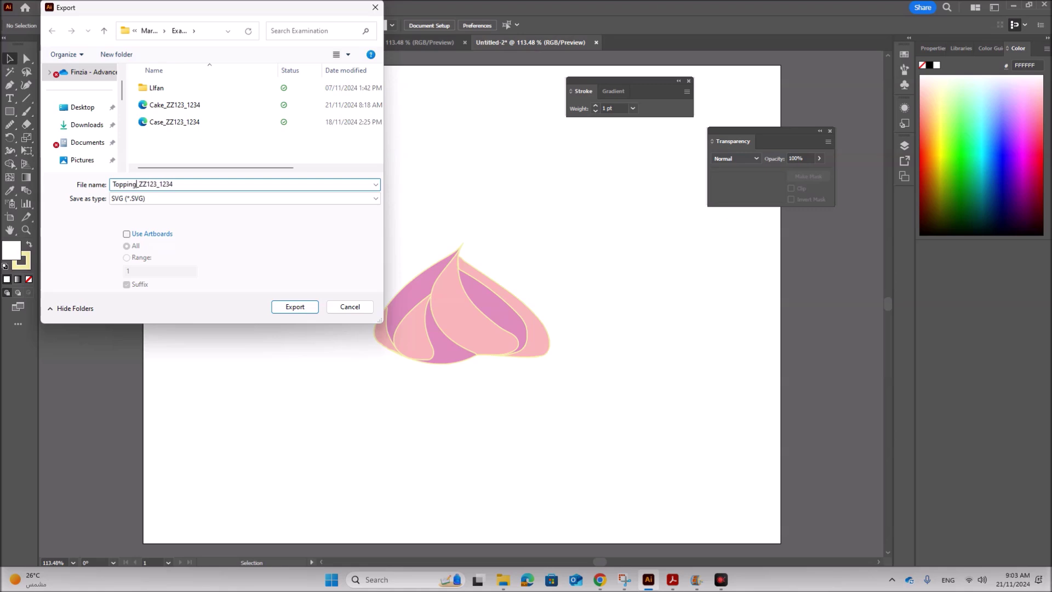
pyautogui.click(292, 307)
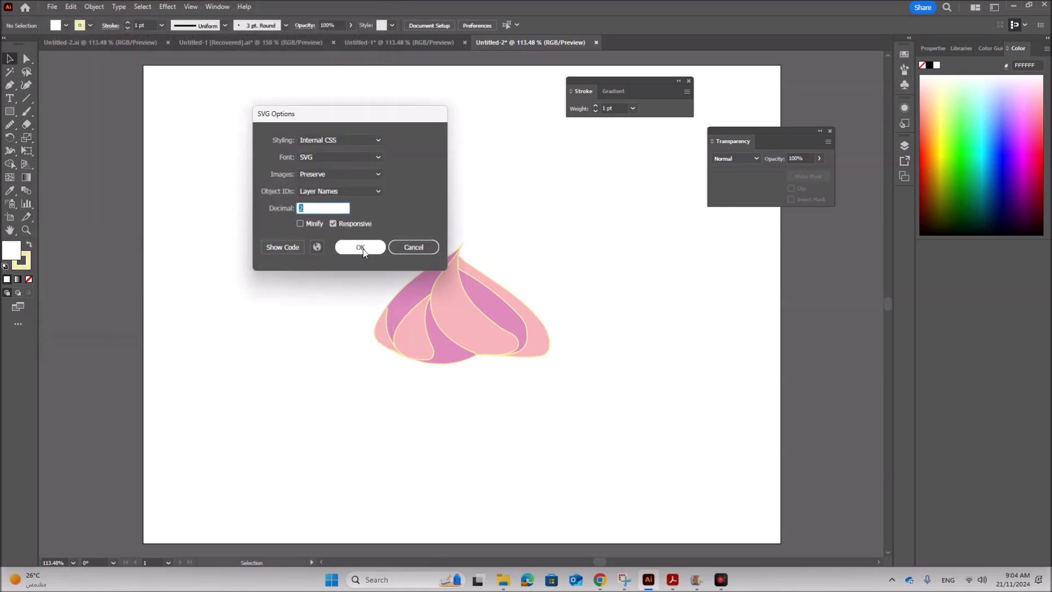
pyautogui.click(357, 245)
pyautogui.click(672, 579)
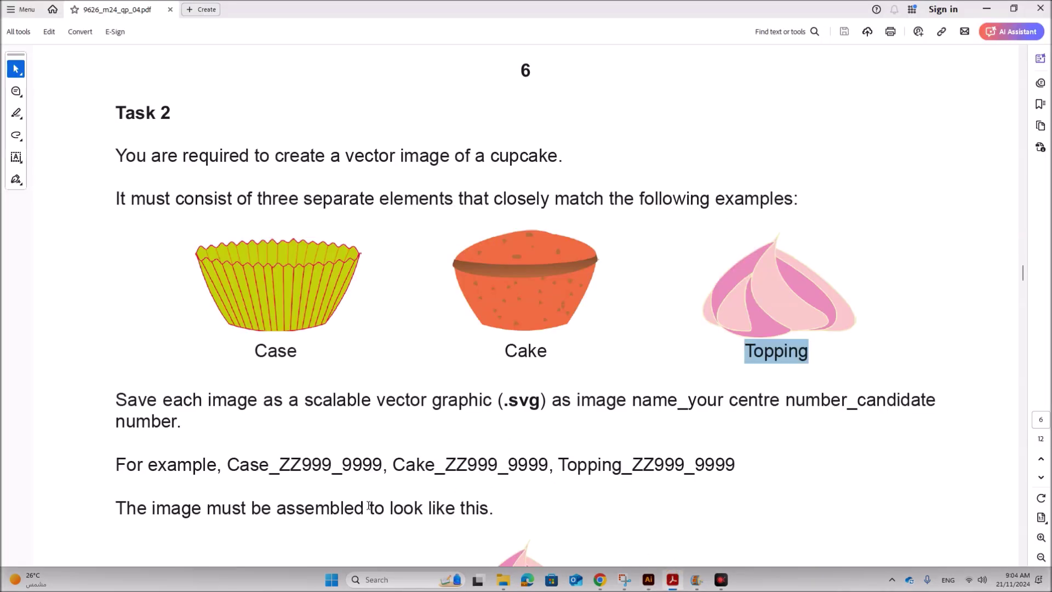
# Step: Find the assembled-cupcake requirement in the brief, highlight 'Cupcake' in the naming sentence, and return to Illustrator
pyautogui.scroll(-1, 315, 505)
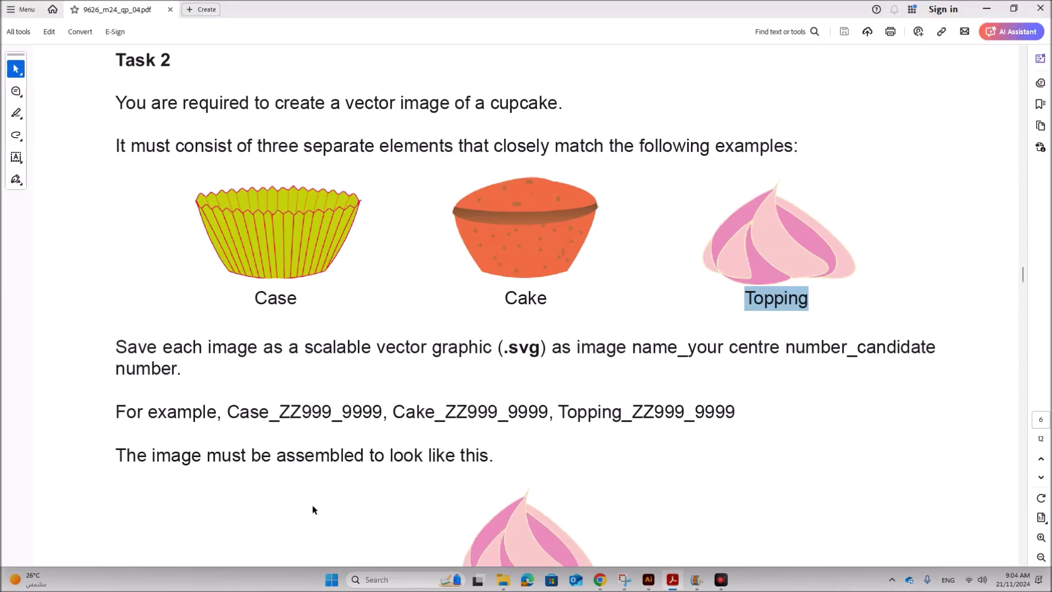
pyautogui.scroll(-3, 314, 509)
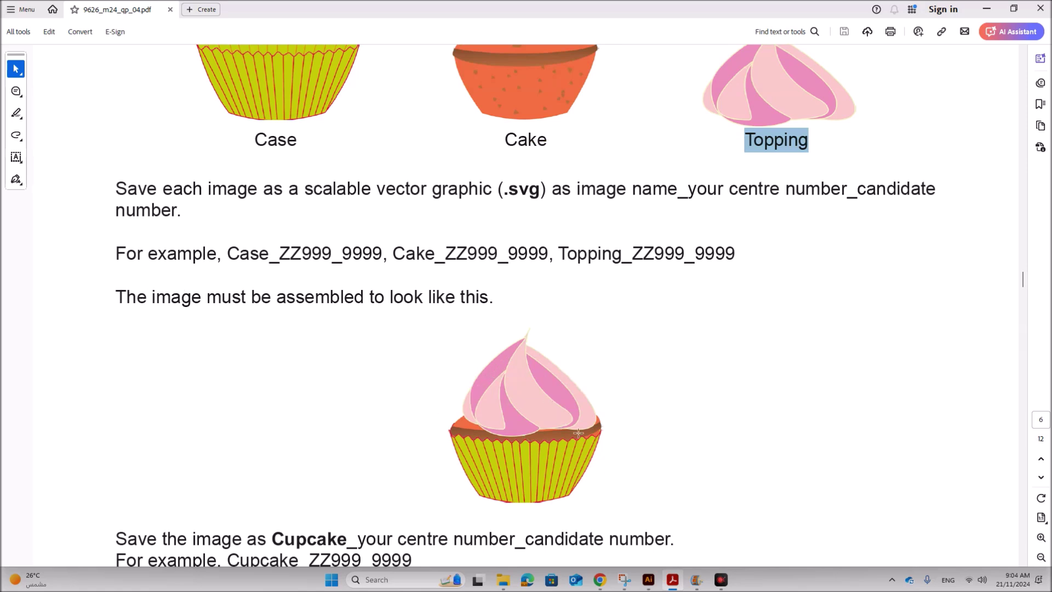
pyautogui.scroll(-2, 444, 425)
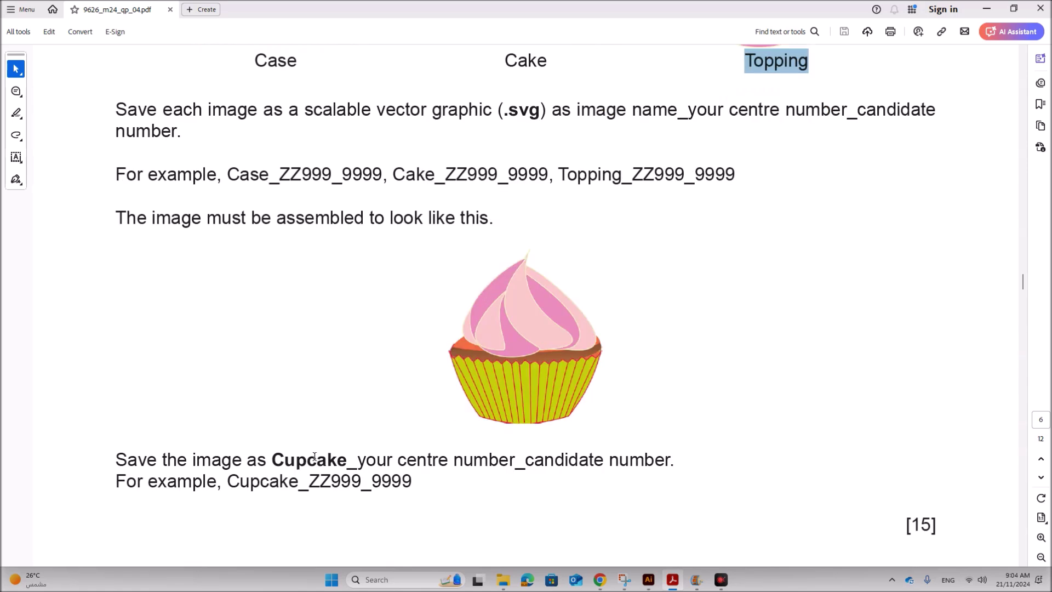
pyautogui.moveTo(273, 462); pyautogui.dragTo(337, 462)
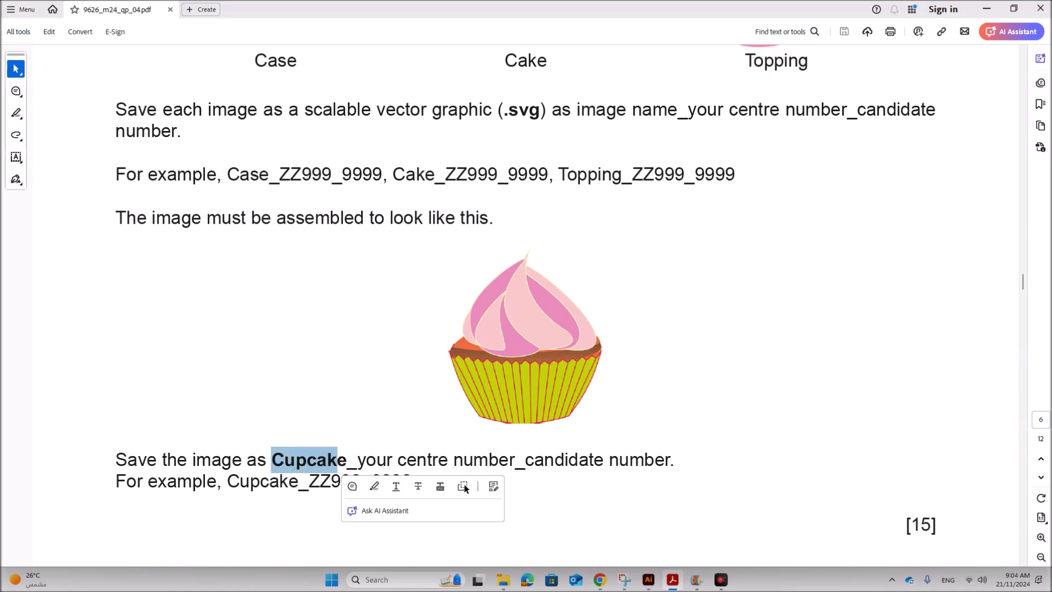
pyautogui.click(649, 580)
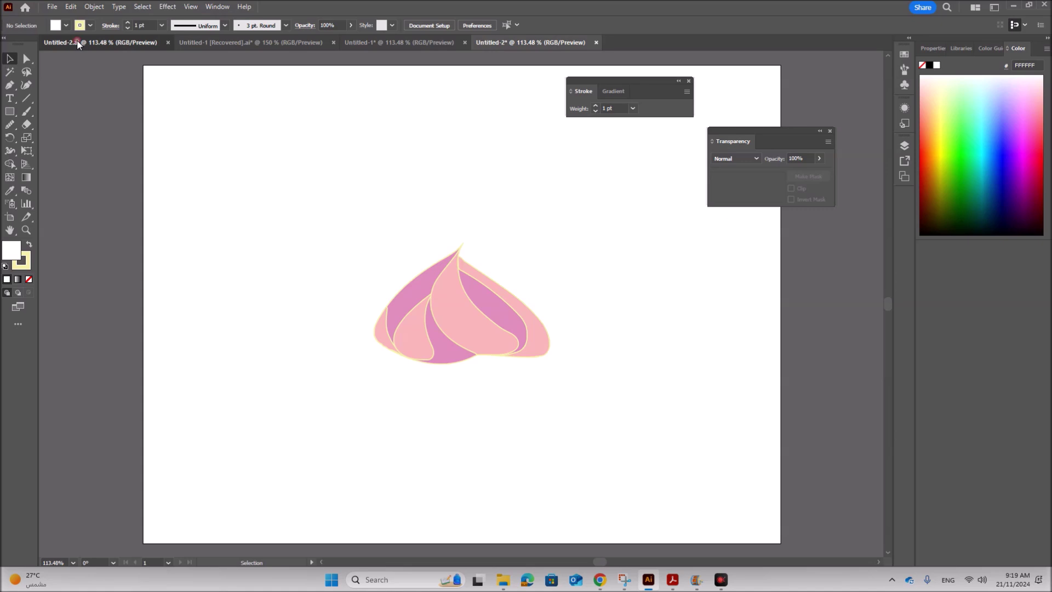
pyautogui.click(77, 42)
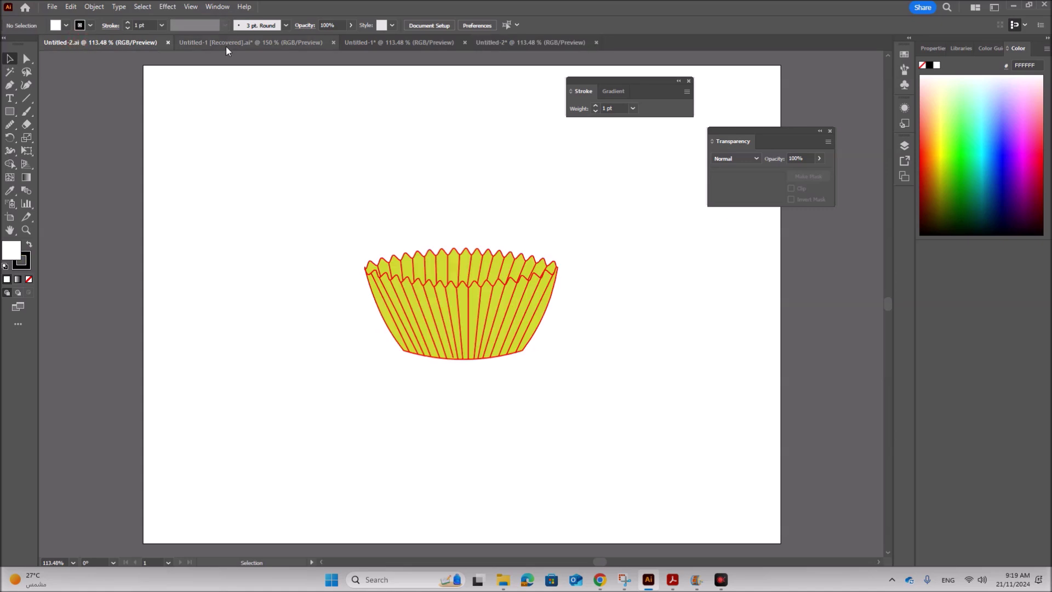
# Step: In Untitled-1 [Recovered], delete the left reference cupcake picture and move the orange cake toward the case
pyautogui.click(226, 44)
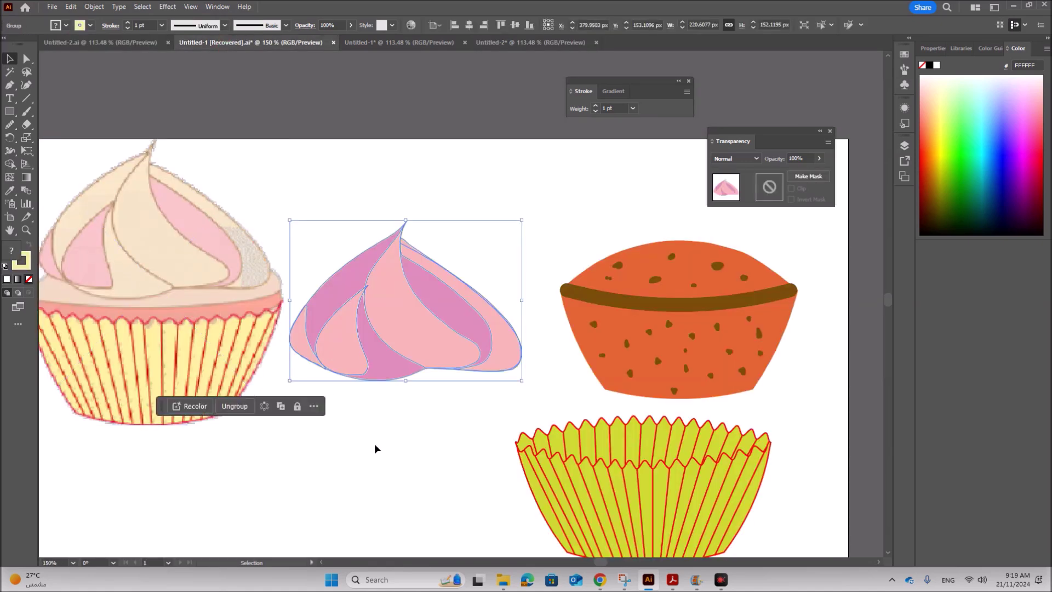
pyautogui.click(378, 454)
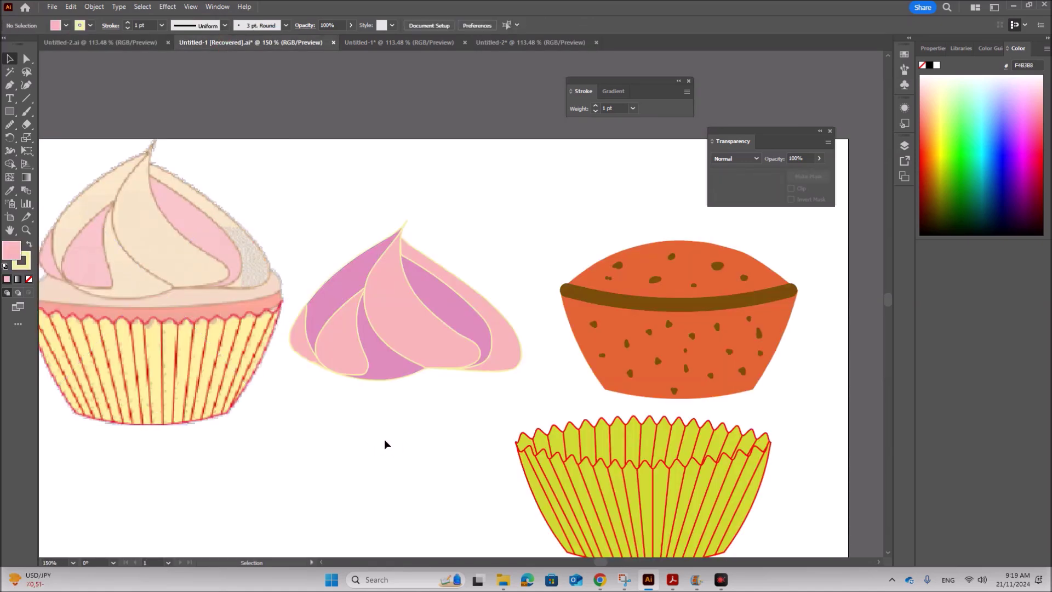
pyautogui.scroll(-1, 383, 438)
pyautogui.scroll(-1, 386, 434)
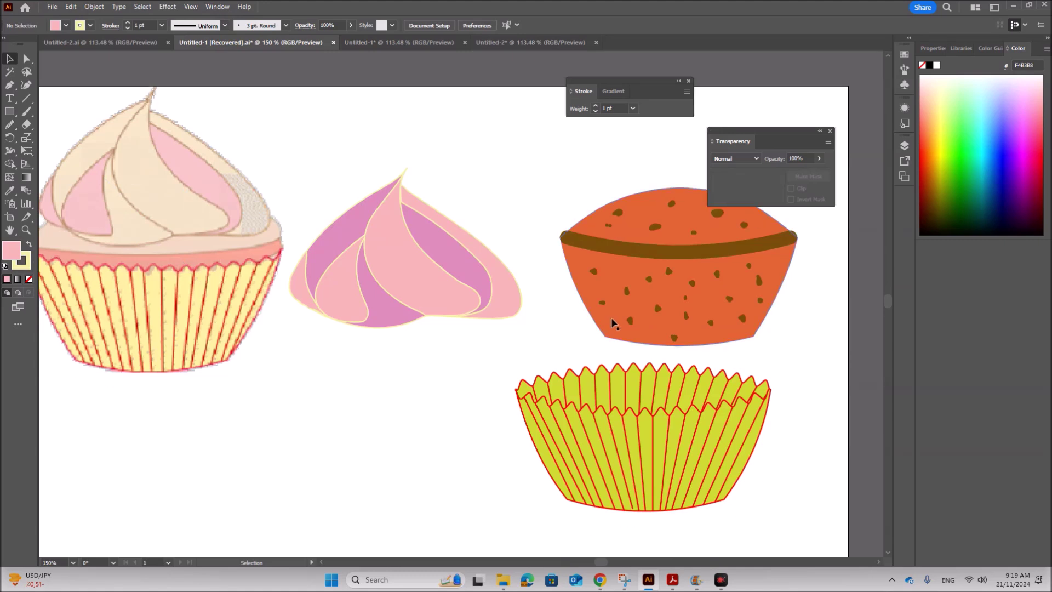
pyautogui.moveTo(608, 237); pyautogui.dragTo(601, 254)
pyautogui.click(247, 216)
pyautogui.press('Delete')
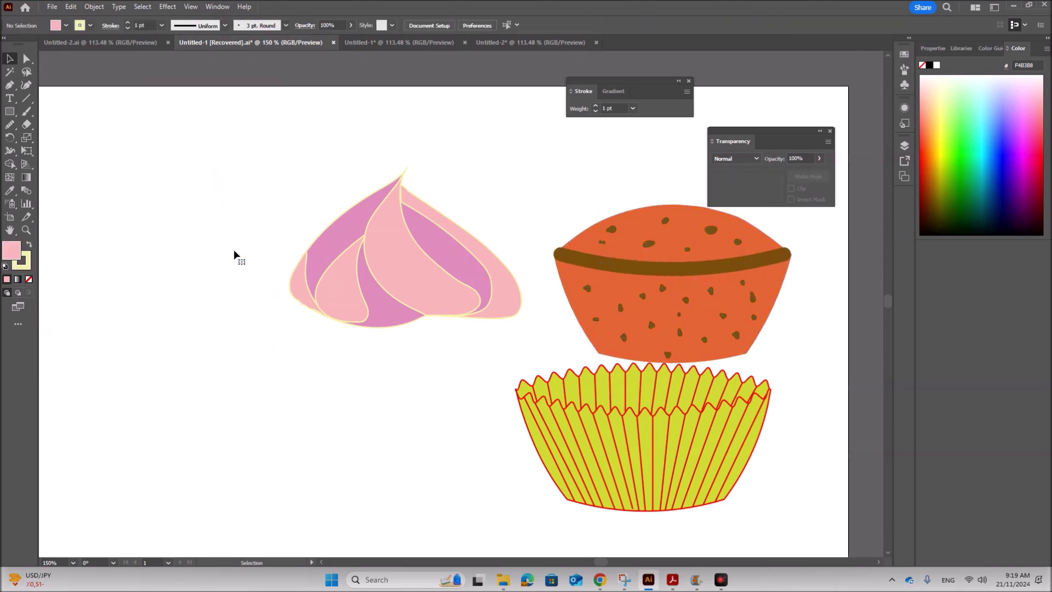
pyautogui.moveTo(627, 243); pyautogui.dragTo(587, 205)
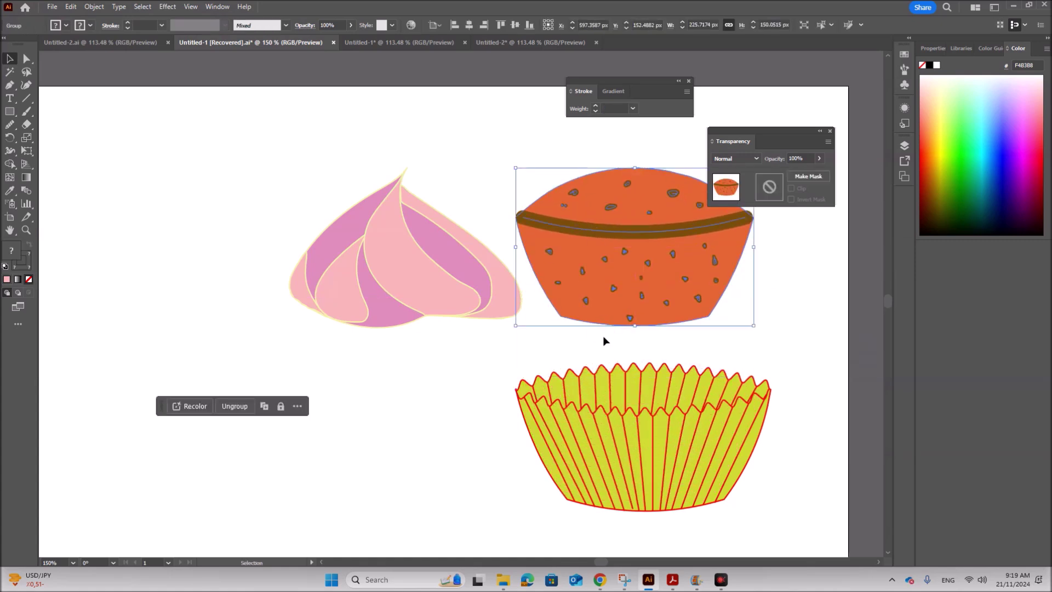
# Step: Send the yellow case behind the orange cake and drag the cake down onto the case
pyautogui.click(609, 374)
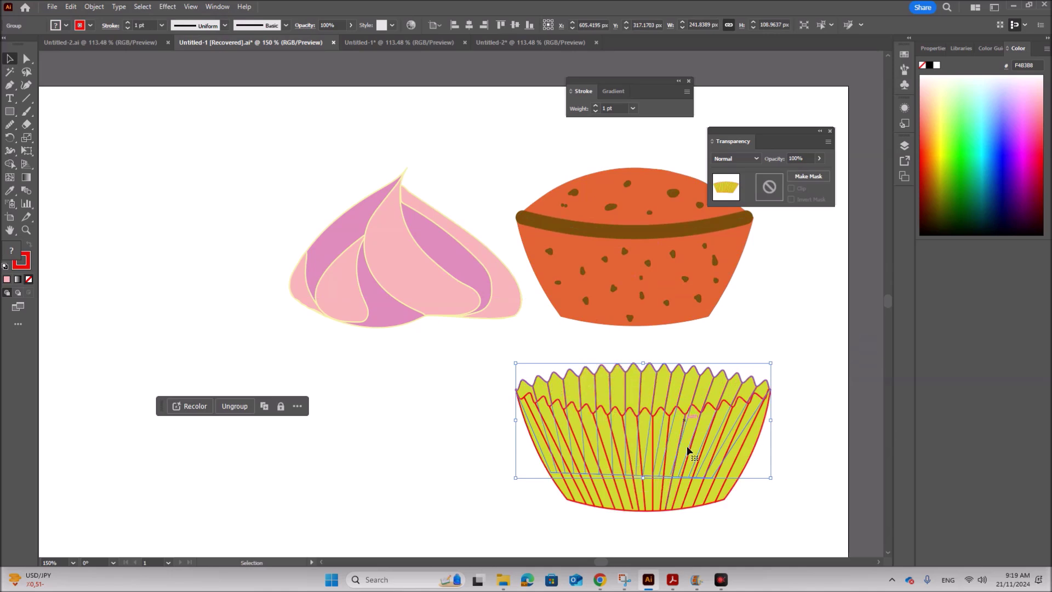
pyautogui.rightClick(617, 369)
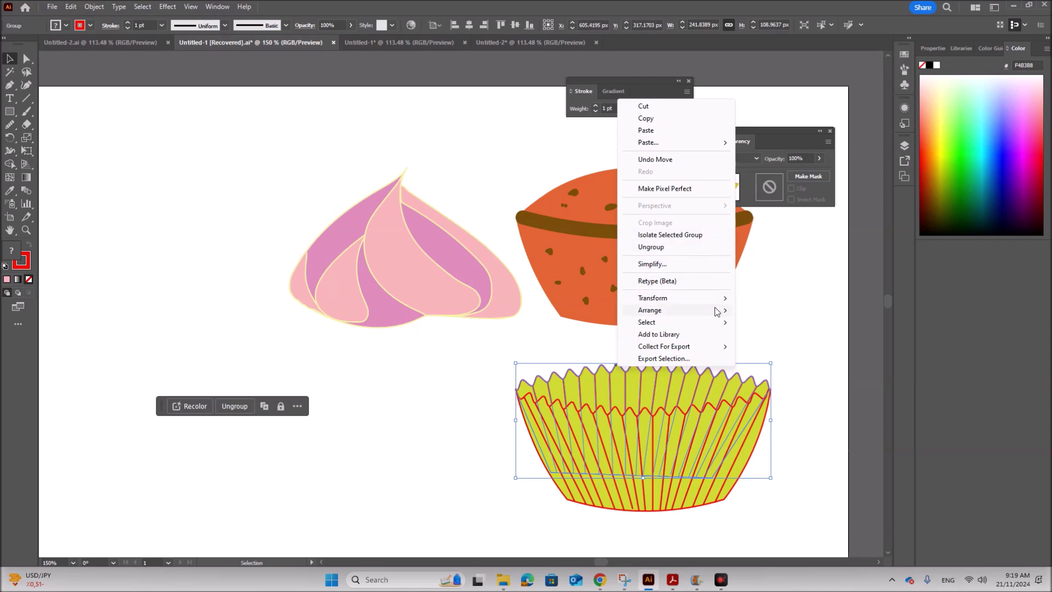
pyautogui.moveTo(721, 310)
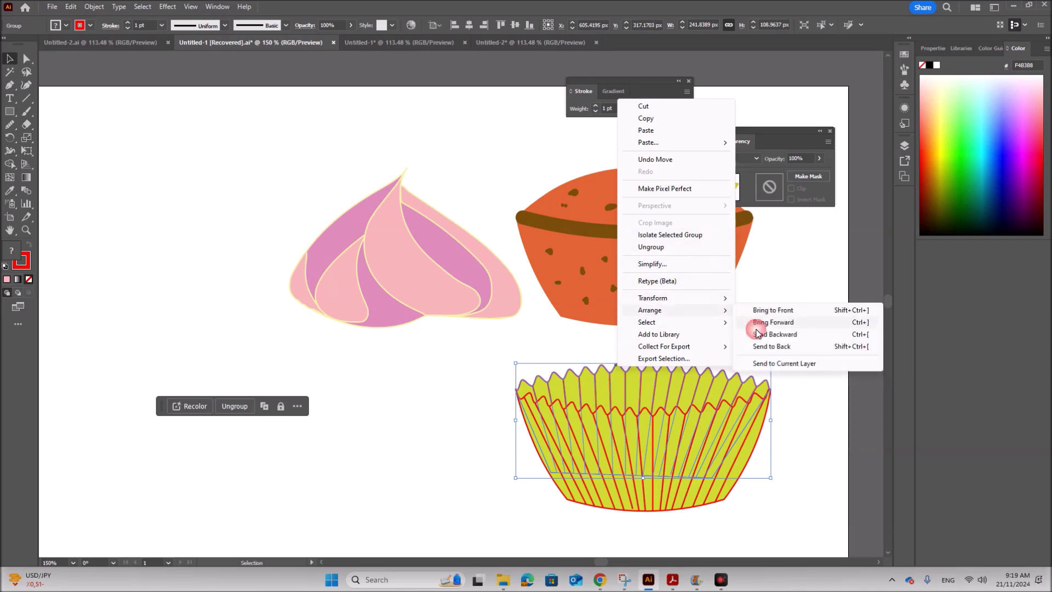
pyautogui.click(770, 346)
pyautogui.click(803, 331)
pyautogui.moveTo(665, 241); pyautogui.dragTo(672, 366)
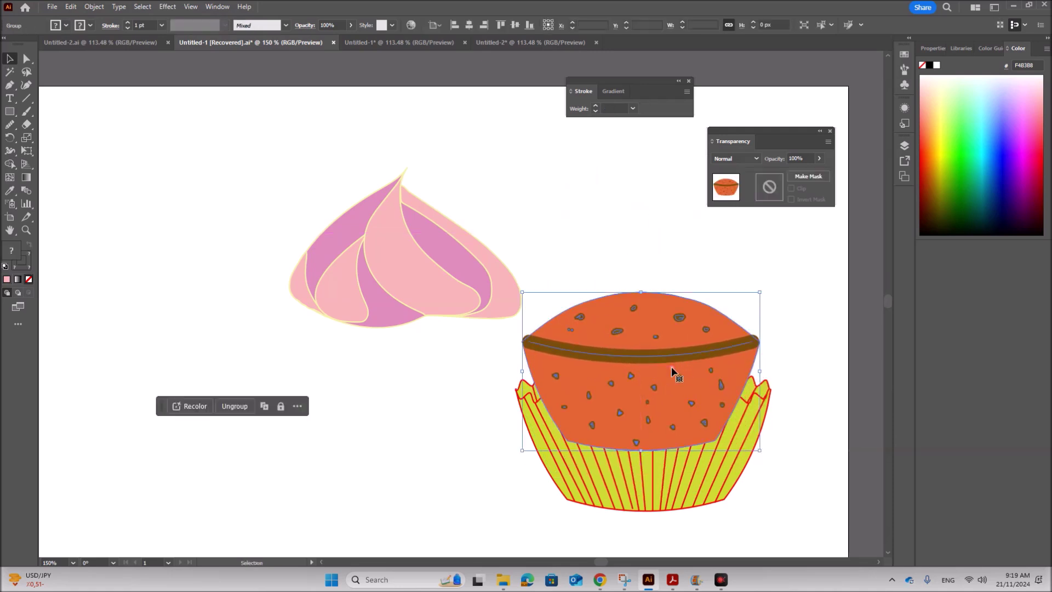
# Step: Bring the yellow case forward in front of the cake, then lower the cake deeper into it
pyautogui.click(736, 481)
pyautogui.rightClick(735, 481)
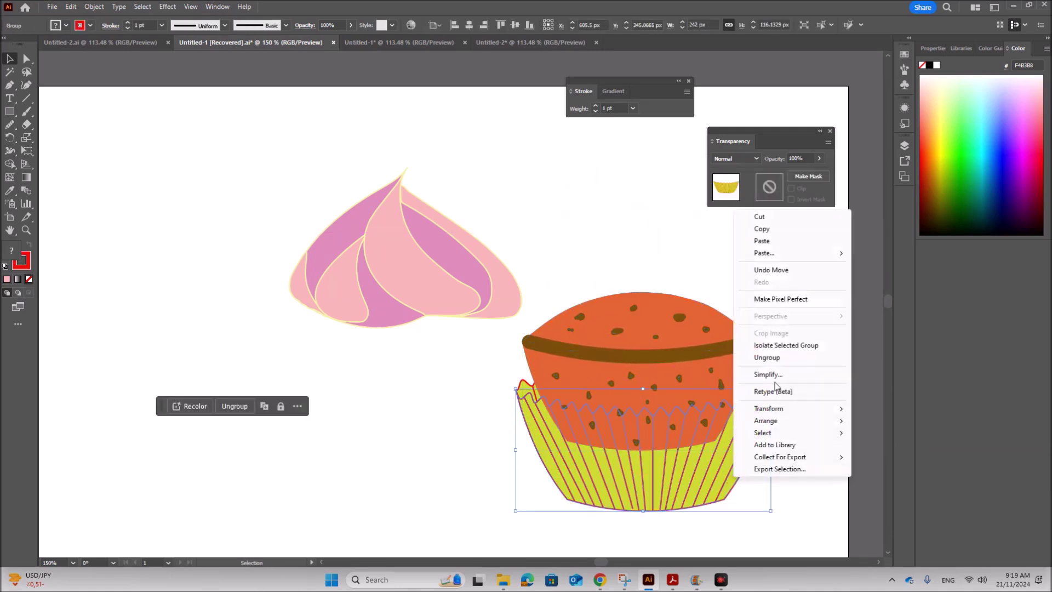
pyautogui.click(844, 418)
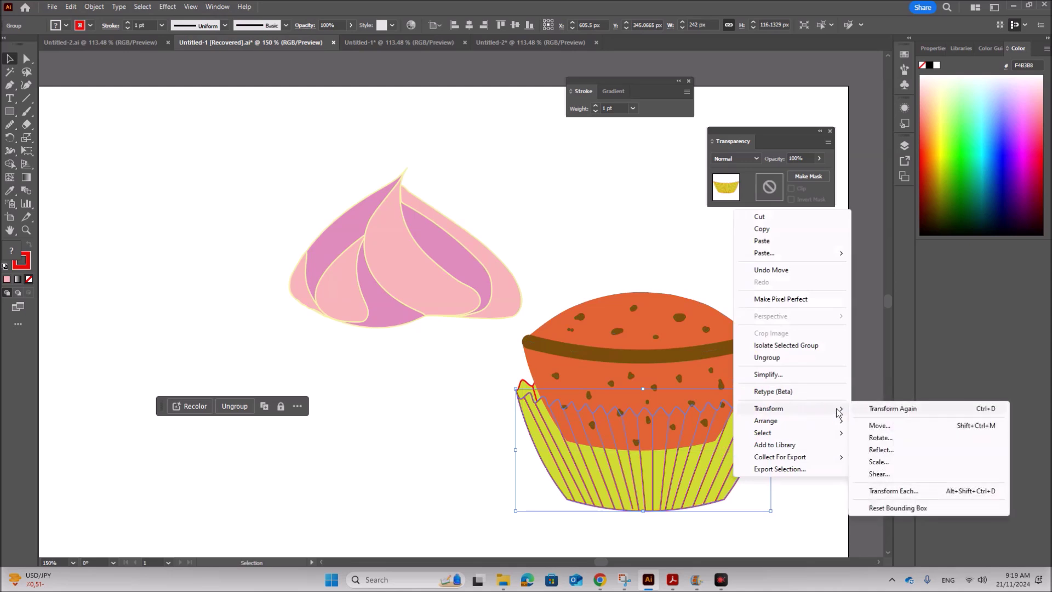
pyautogui.moveTo(827, 421)
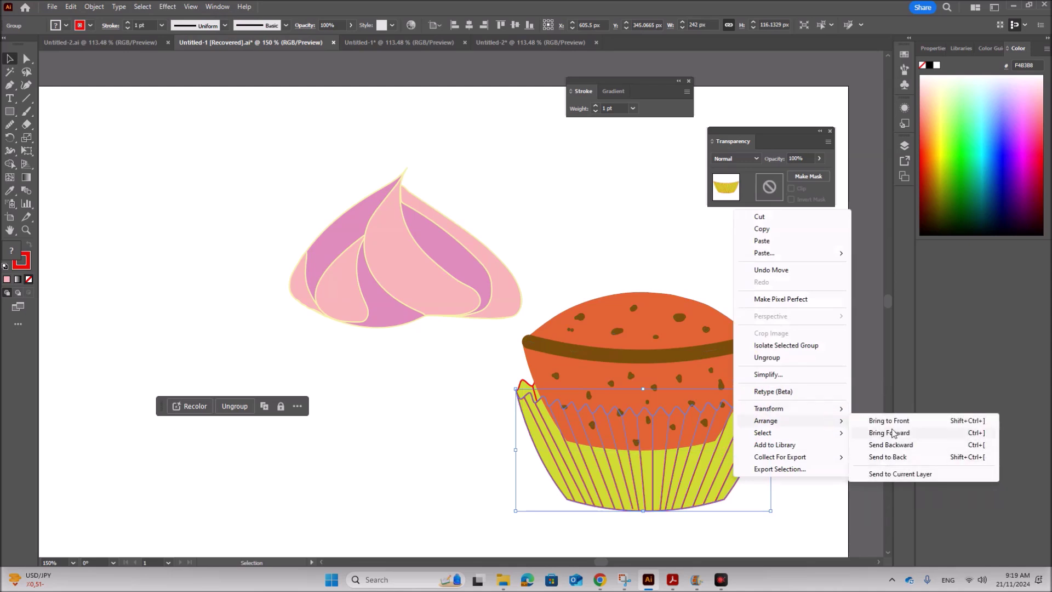
pyautogui.click(893, 435)
pyautogui.moveTo(644, 341)
pyautogui.mouseDown()
pyautogui.moveTo(642, 369)
pyautogui.moveTo(646, 356)
pyautogui.mouseUp()
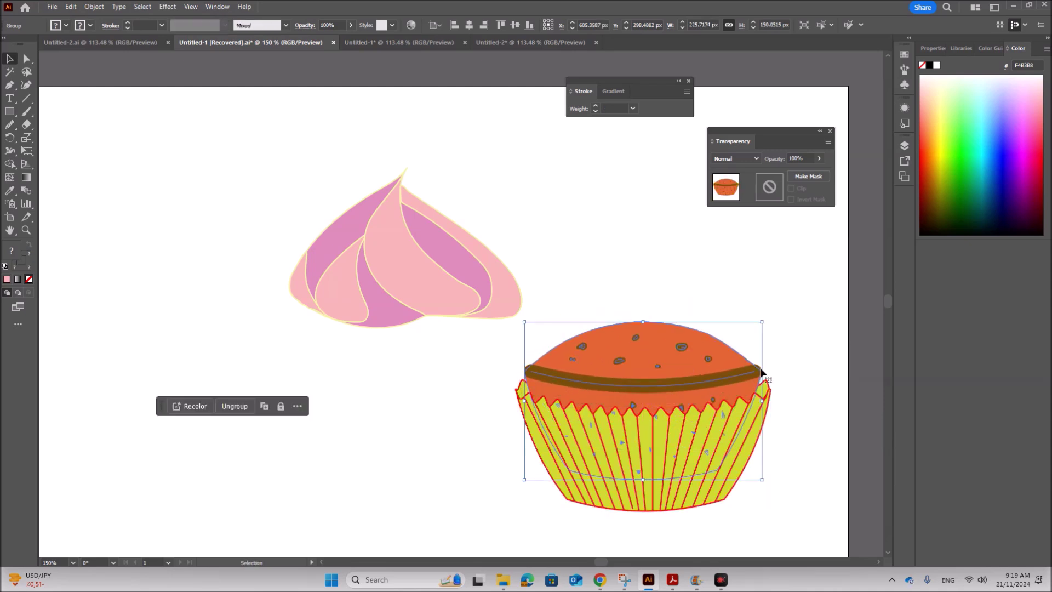
# Step: Widen the cake slightly to the right and settle it down onto the yellow case
pyautogui.moveTo(760, 402); pyautogui.dragTo(767, 405)
pyautogui.moveTo(692, 367); pyautogui.dragTo(685, 386)
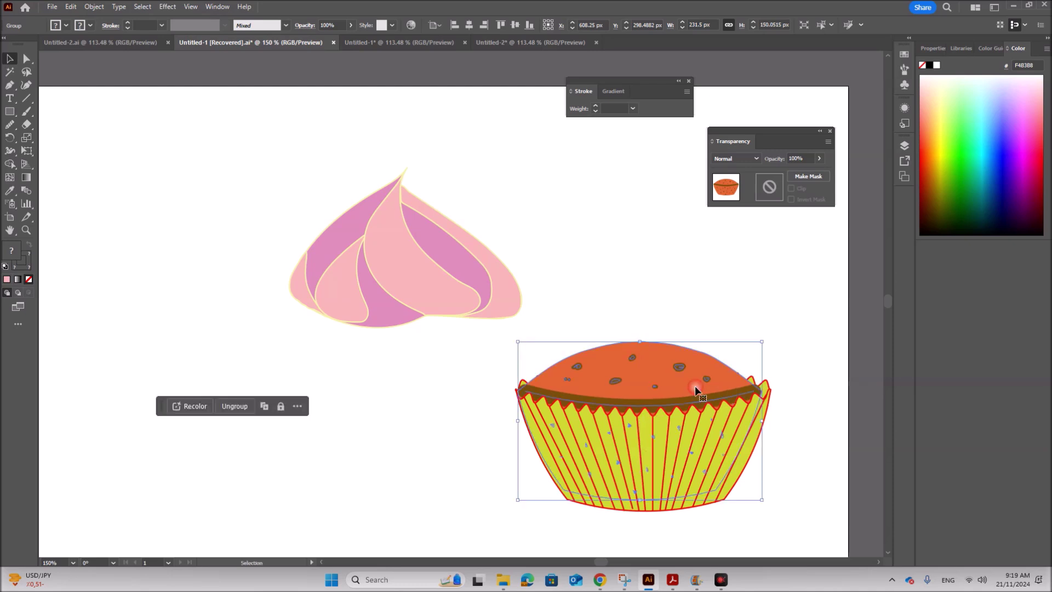
pyautogui.moveTo(761, 419); pyautogui.dragTo(771, 420)
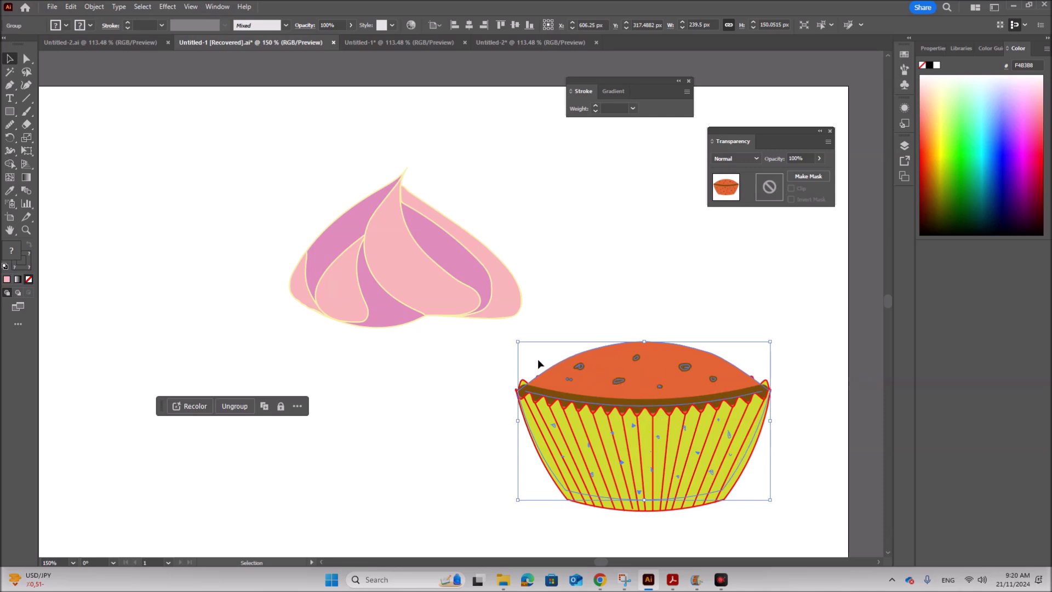
pyautogui.moveTo(559, 380); pyautogui.dragTo(557, 377)
pyautogui.click(672, 580)
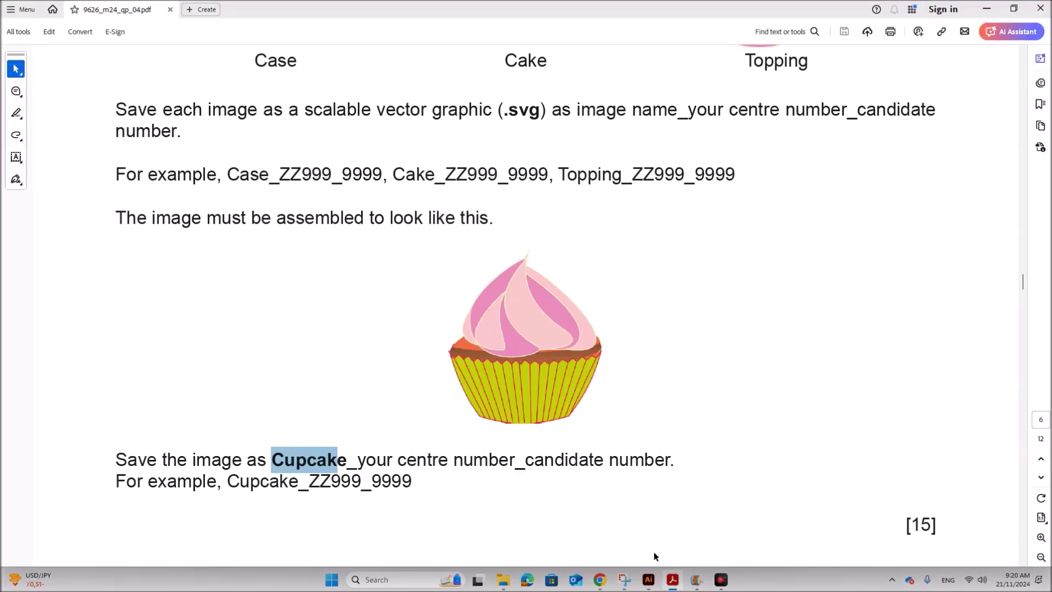
pyautogui.click(648, 579)
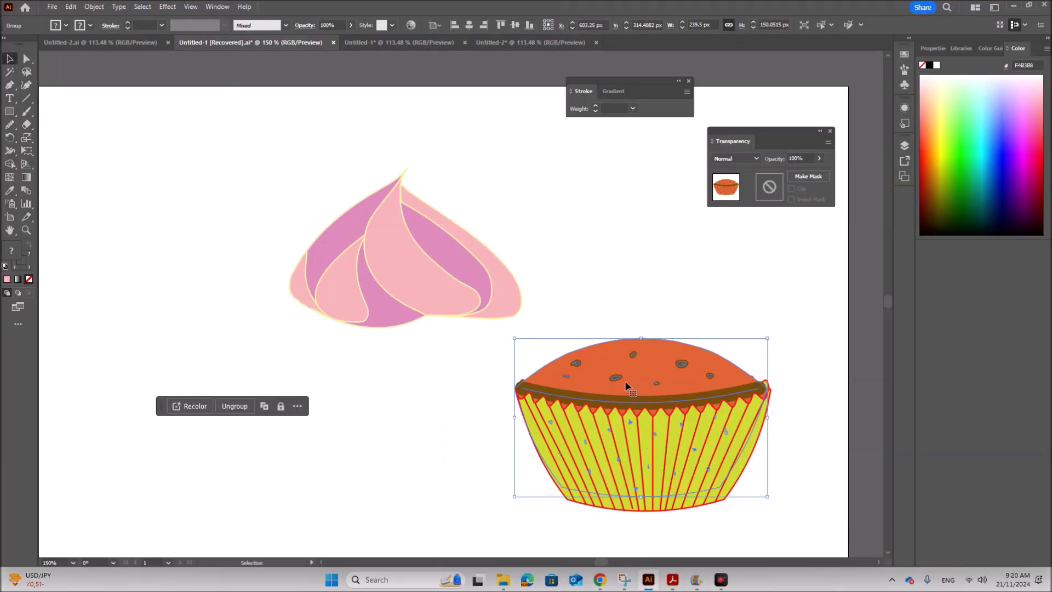
# Step: Stretch the cake taller and widen both sides so its brown rim fits the case top
pyautogui.moveTo(625, 380); pyautogui.dragTo(629, 386)
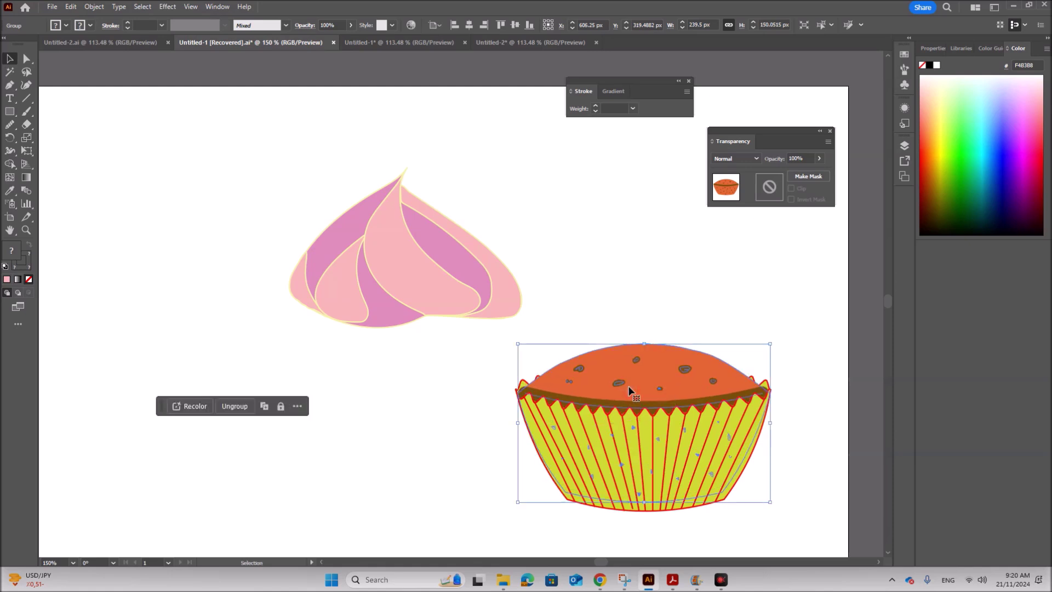
pyautogui.moveTo(643, 344); pyautogui.dragTo(646, 329)
pyautogui.click(780, 369)
pyautogui.moveTo(739, 396)
pyautogui.mouseDown()
pyautogui.moveTo(745, 386)
pyautogui.moveTo(739, 398)
pyautogui.mouseUp()
pyautogui.click(517, 420)
pyautogui.moveTo(517, 420); pyautogui.dragTo(517, 414)
pyautogui.moveTo(772, 423); pyautogui.dragTo(774, 418)
pyautogui.click(799, 413)
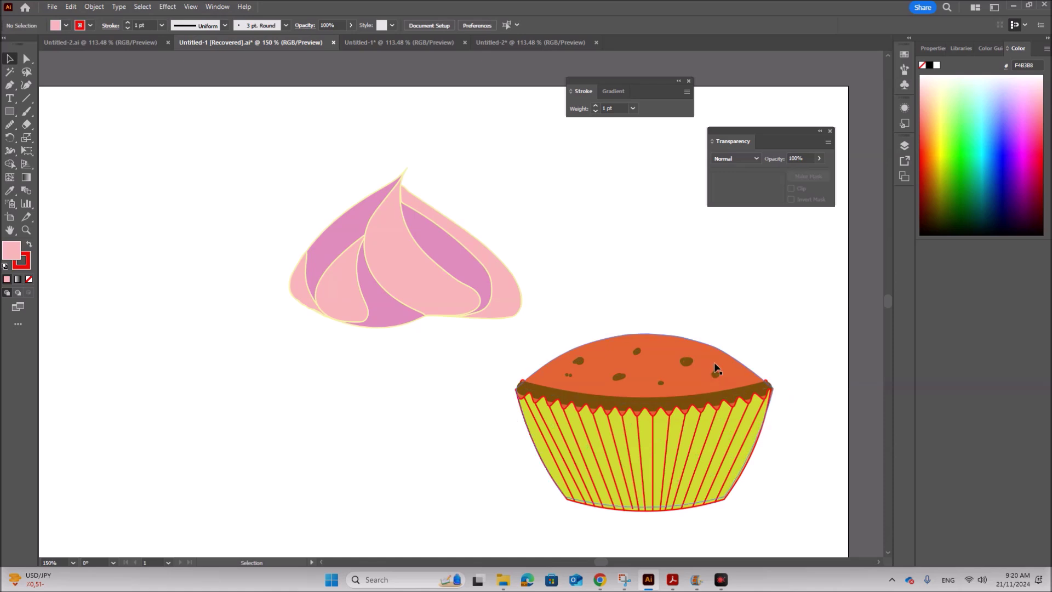
# Step: Drag the pink topping onto the cake-and-case base, then compare the result with the brief
pyautogui.click(714, 362)
pyautogui.click(800, 390)
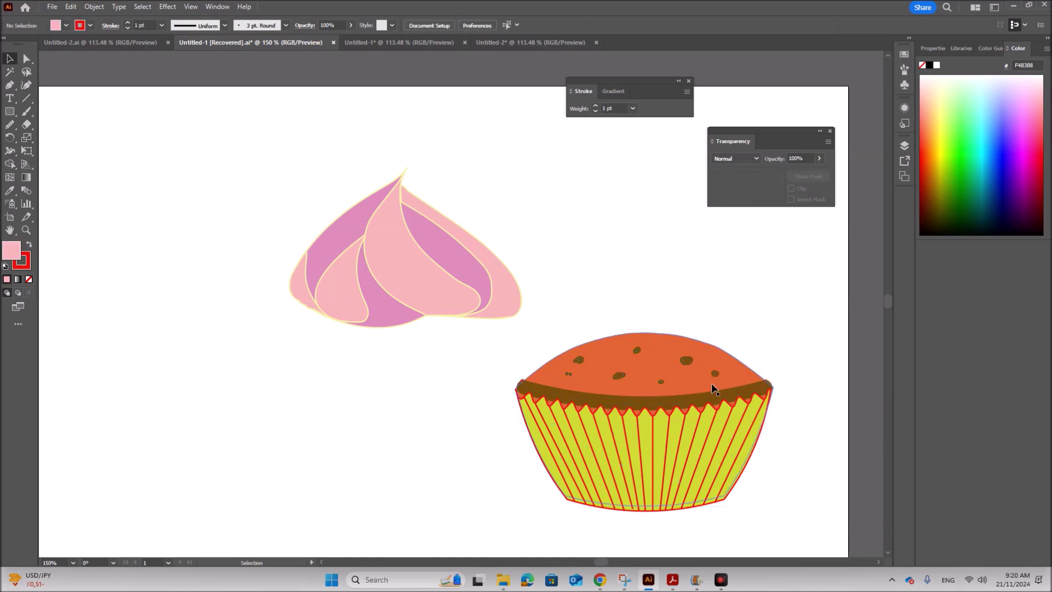
pyautogui.click(706, 398)
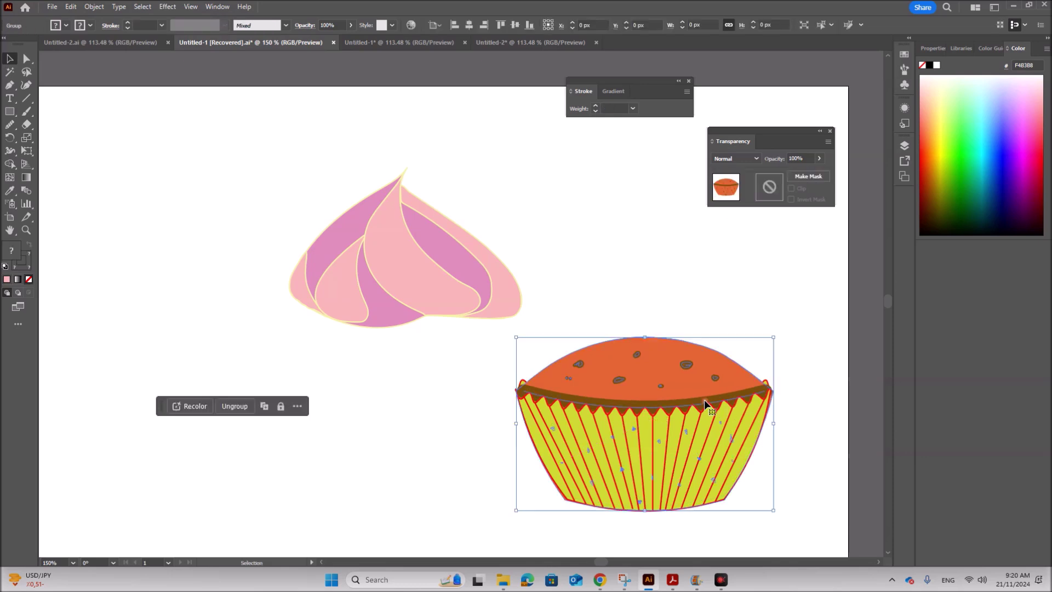
pyautogui.click(805, 411)
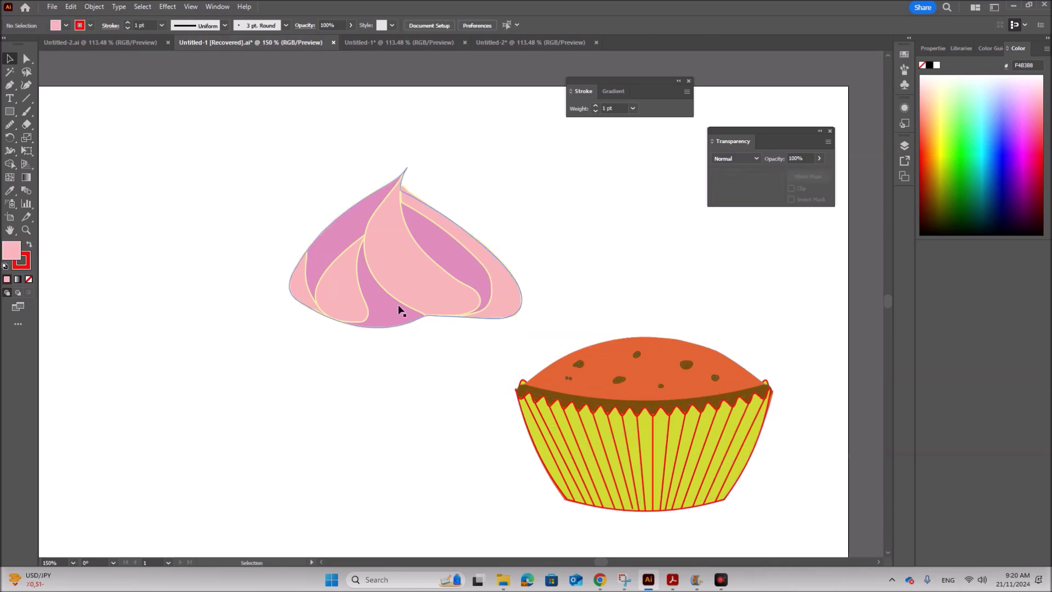
pyautogui.moveTo(396, 300); pyautogui.dragTo(633, 376)
pyautogui.click(820, 439)
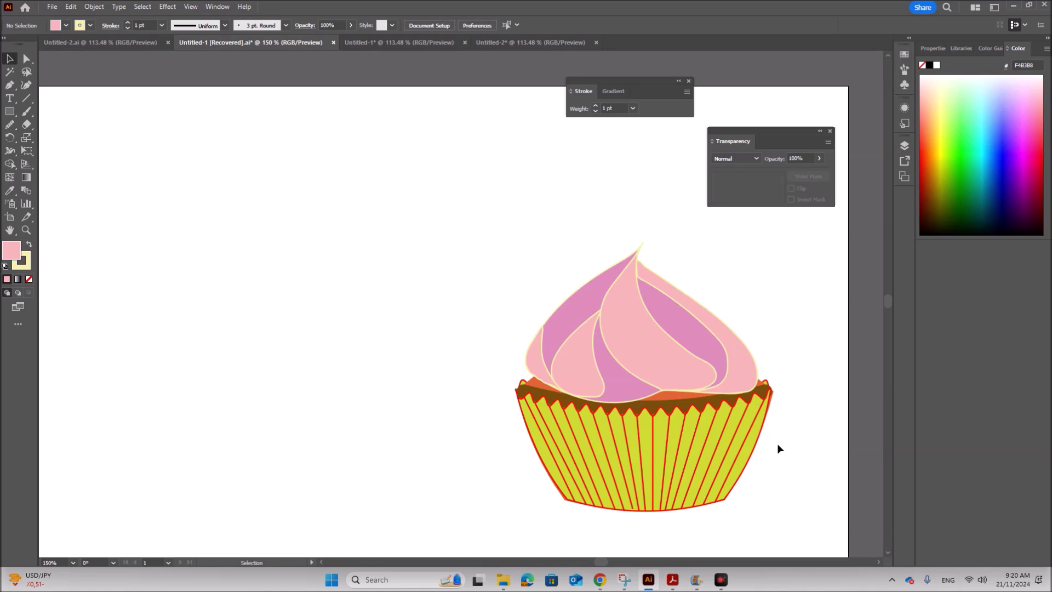
pyautogui.click(673, 580)
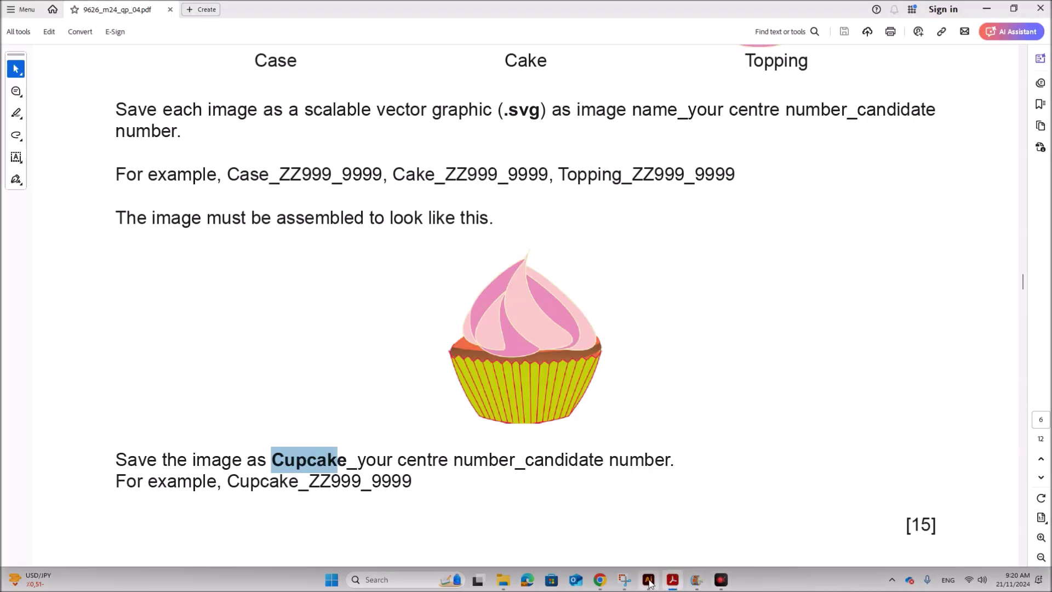
# Step: Narrow the yellow case from its left side so it fits under the topping
pyautogui.click(648, 579)
pyautogui.moveTo(598, 376); pyautogui.dragTo(608, 379)
pyautogui.moveTo(521, 384); pyautogui.dragTo(522, 385)
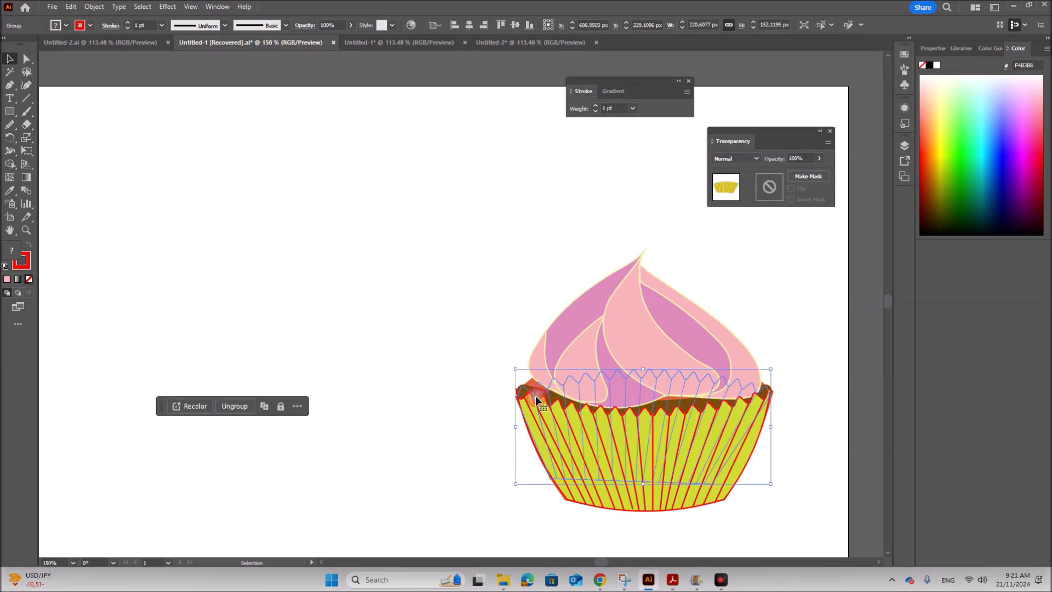
pyautogui.moveTo(516, 425); pyautogui.dragTo(523, 425)
pyautogui.click(830, 463)
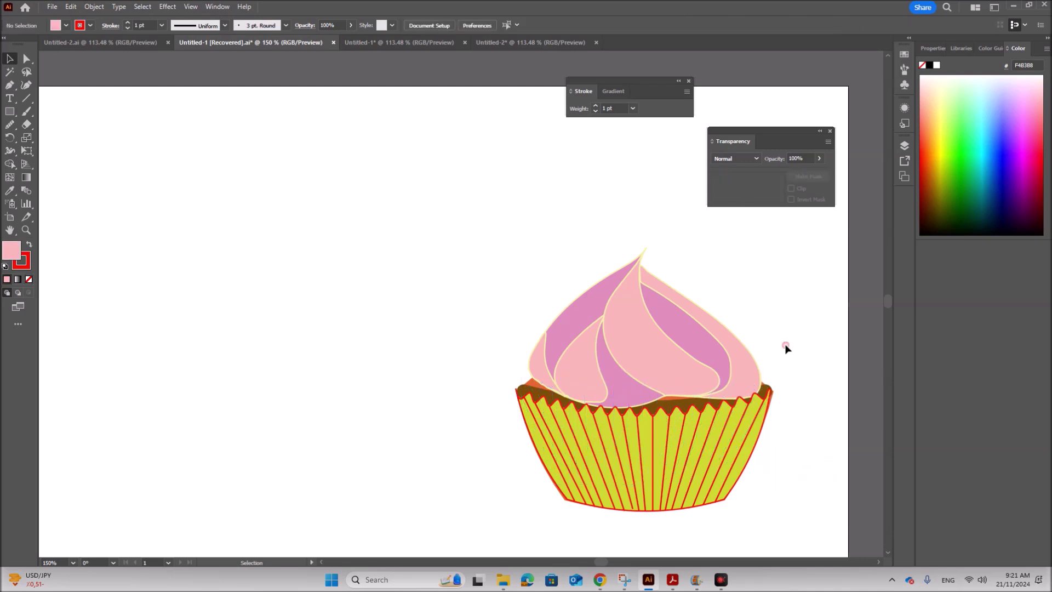
# Step: Select all three cupcake parts and move them to the middle of the artboard
pyautogui.moveTo(462, 253); pyautogui.dragTo(778, 507)
pyautogui.moveTo(726, 474); pyautogui.dragTo(508, 404)
pyautogui.click(609, 413)
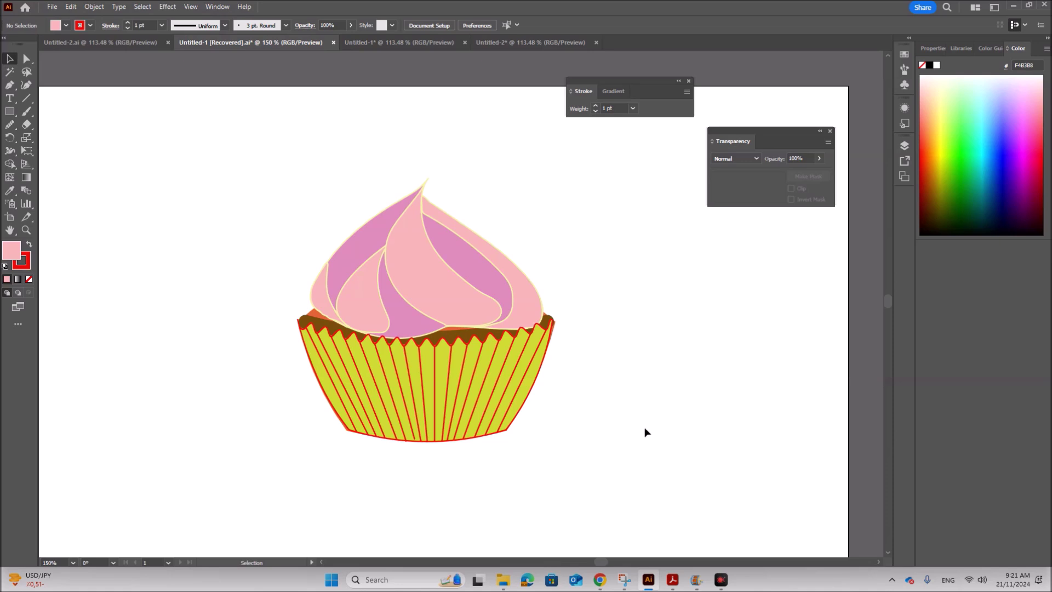
pyautogui.moveTo(279, 196); pyautogui.dragTo(630, 444)
# Step: Group the case, cake and topping into a single cupcake object
pyautogui.rightClick(423, 296)
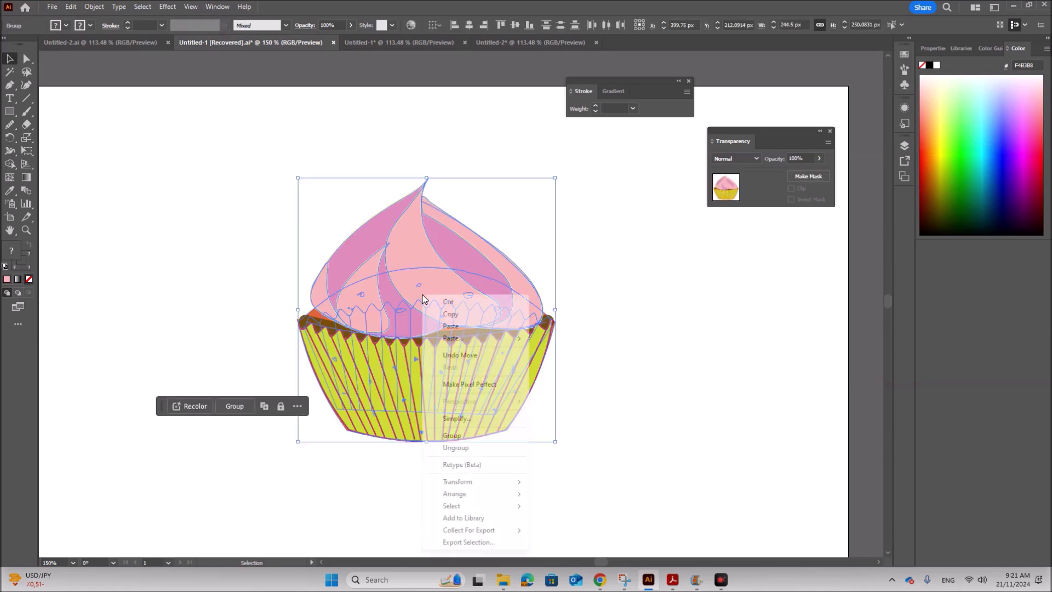
pyautogui.click(452, 436)
pyautogui.click(649, 407)
pyautogui.click(672, 579)
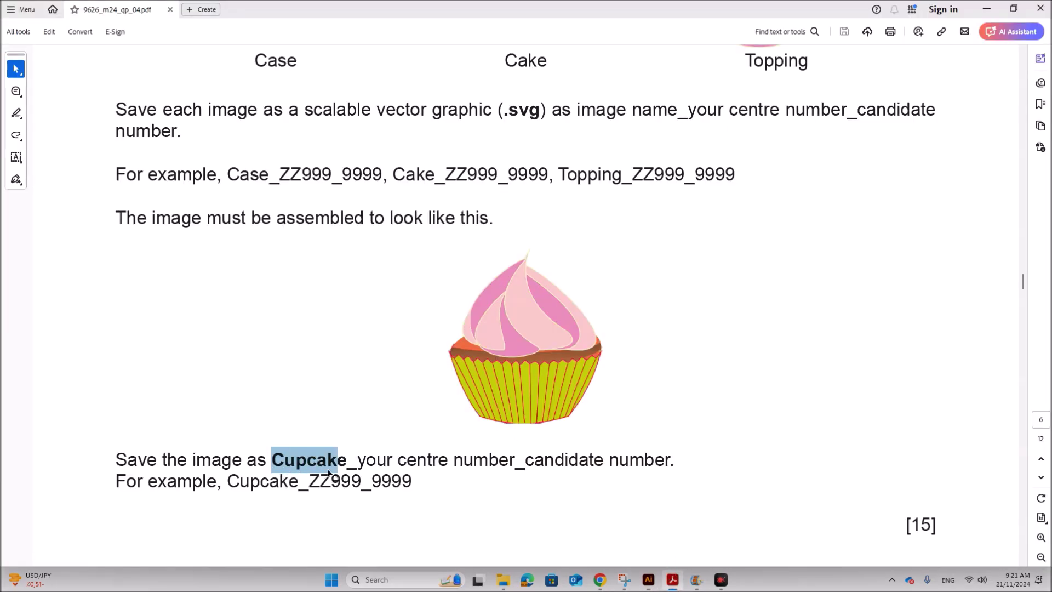
pyautogui.click(649, 580)
# Step: Start Export As and navigate to the Examination folder inside the exam paper folder
pyautogui.click(52, 7)
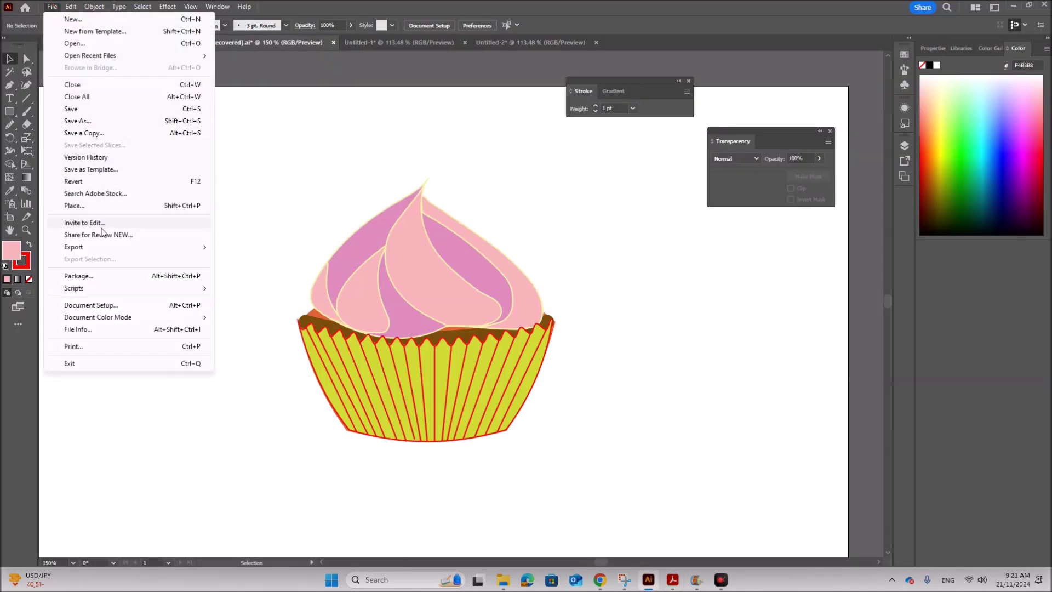
pyautogui.moveTo(74, 248)
pyautogui.click(242, 258)
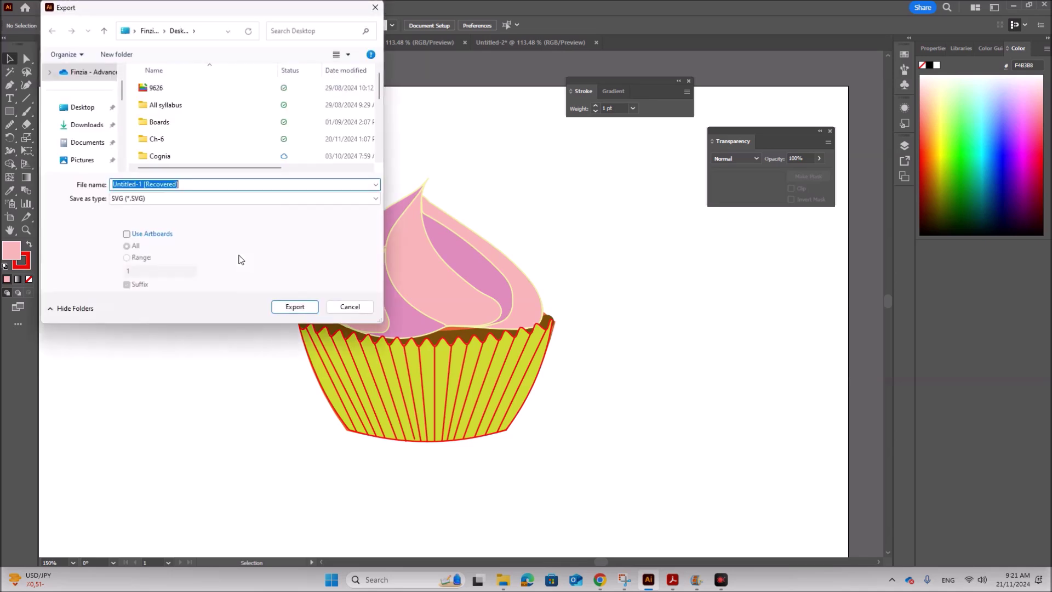
pyautogui.click(89, 109)
pyautogui.scroll(-3, 161, 124)
pyautogui.doubleClick(172, 121)
pyautogui.doubleClick(164, 88)
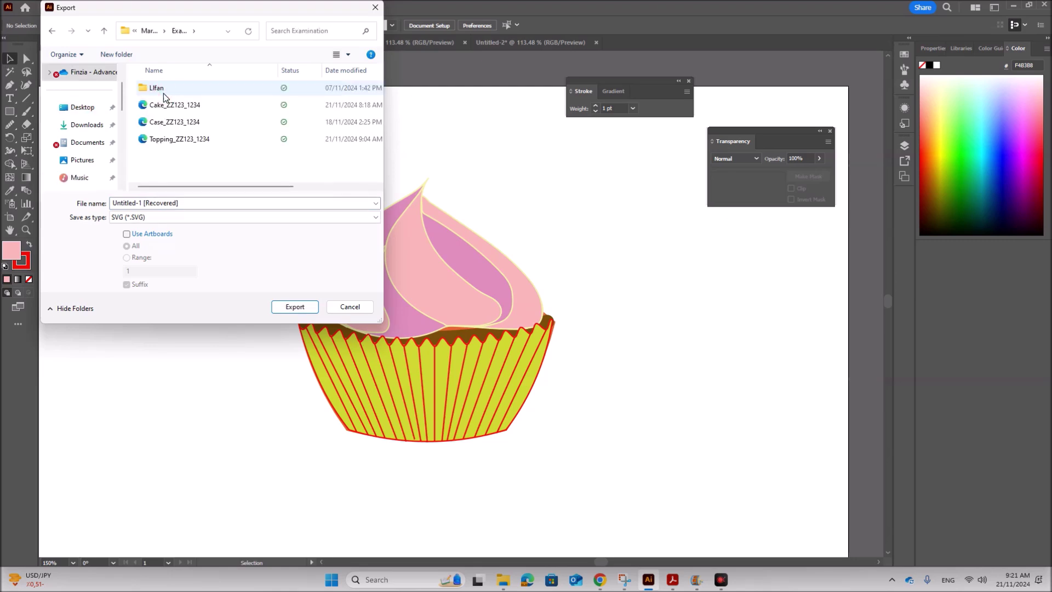
# Step: Name the file CupCake_ plus the existing centre and candidate numbers and export as SVG
pyautogui.click(160, 139)
pyautogui.doubleClick(131, 203)
pyautogui.click(131, 203)
pyautogui.doubleClick(131, 203)
pyautogui.moveTo(140, 202); pyautogui.dragTo(72, 192)
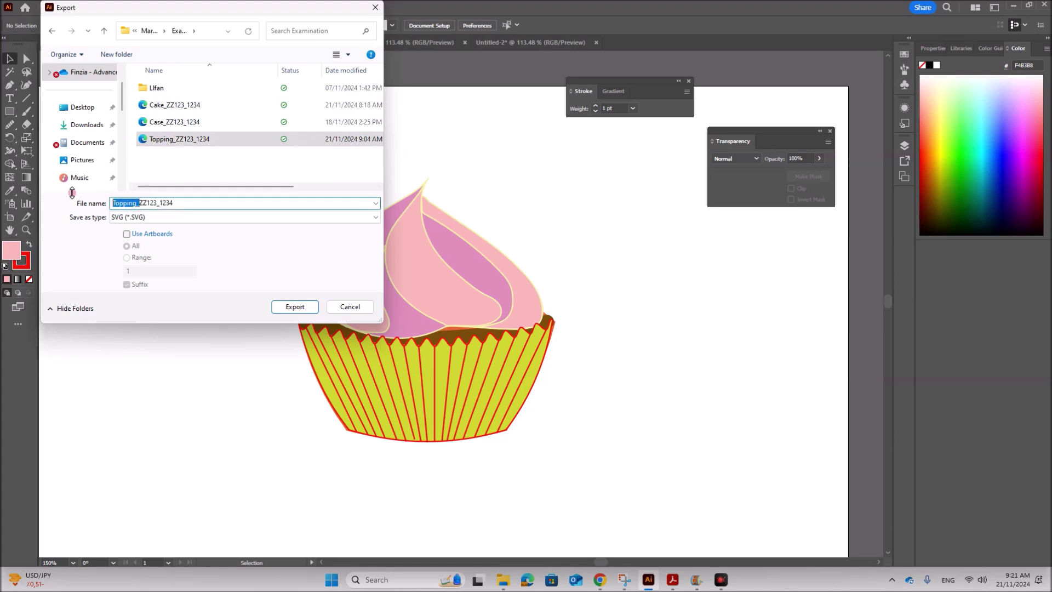
pyautogui.write('CupCak')
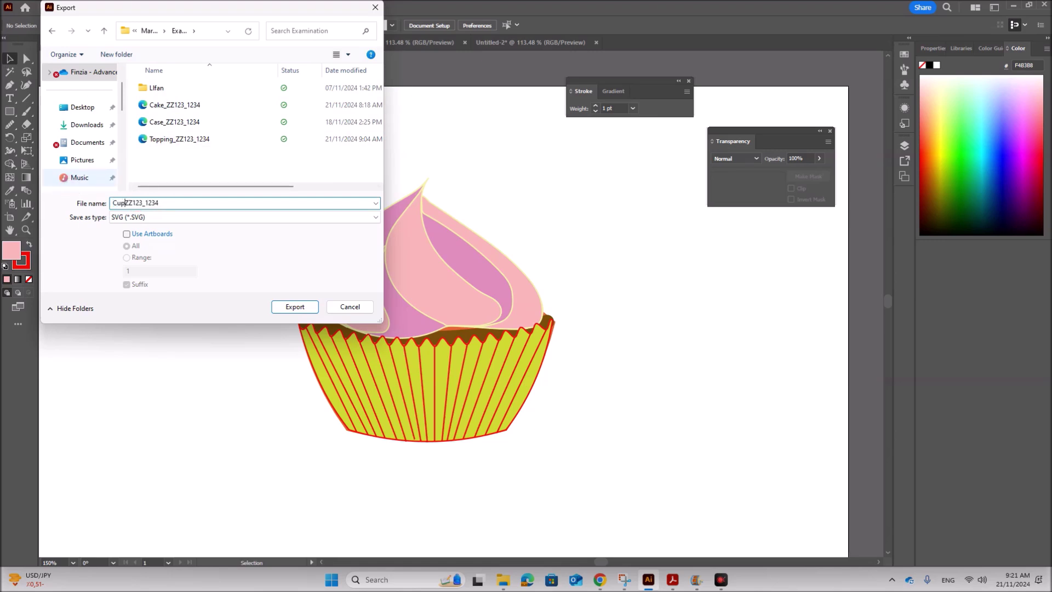
pyautogui.write('e_')
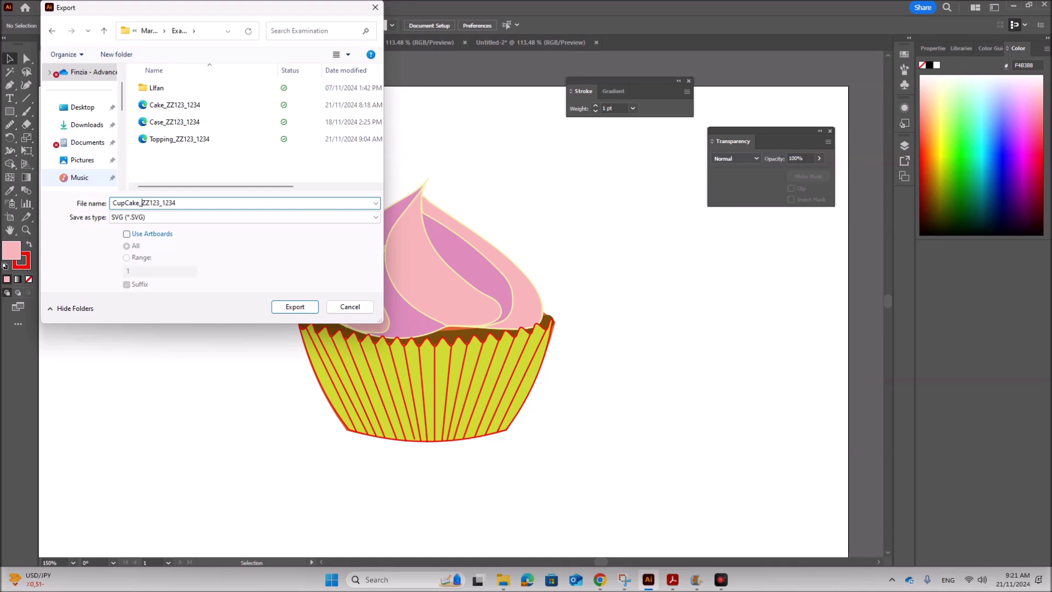
pyautogui.click(299, 311)
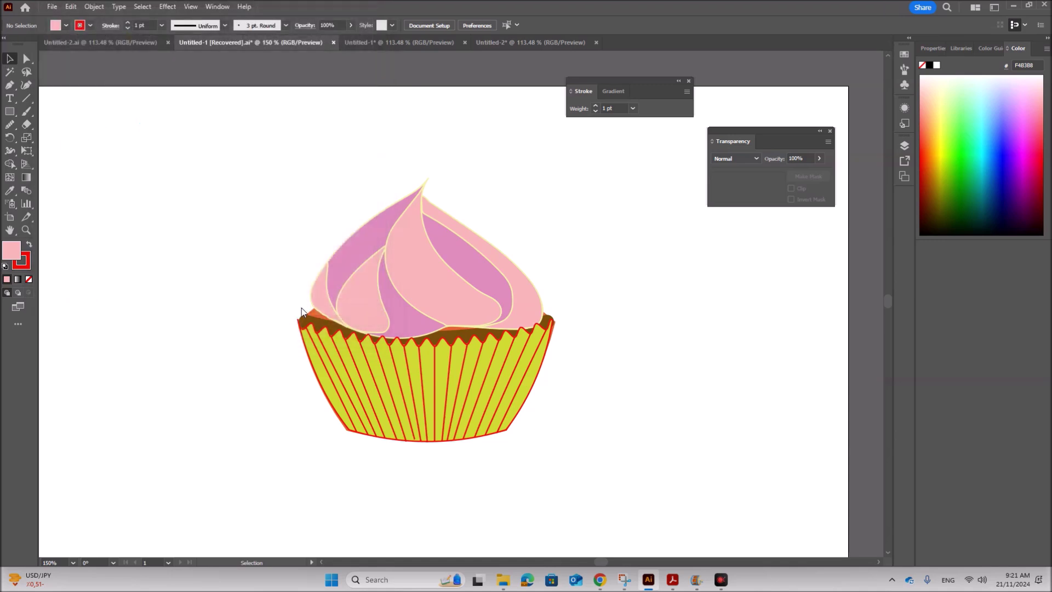
pyautogui.click(362, 246)
# Step: Clear the Cupcake highlight in the brief and review Task 2's cupcake image and naming requirements
pyautogui.click(662, 581)
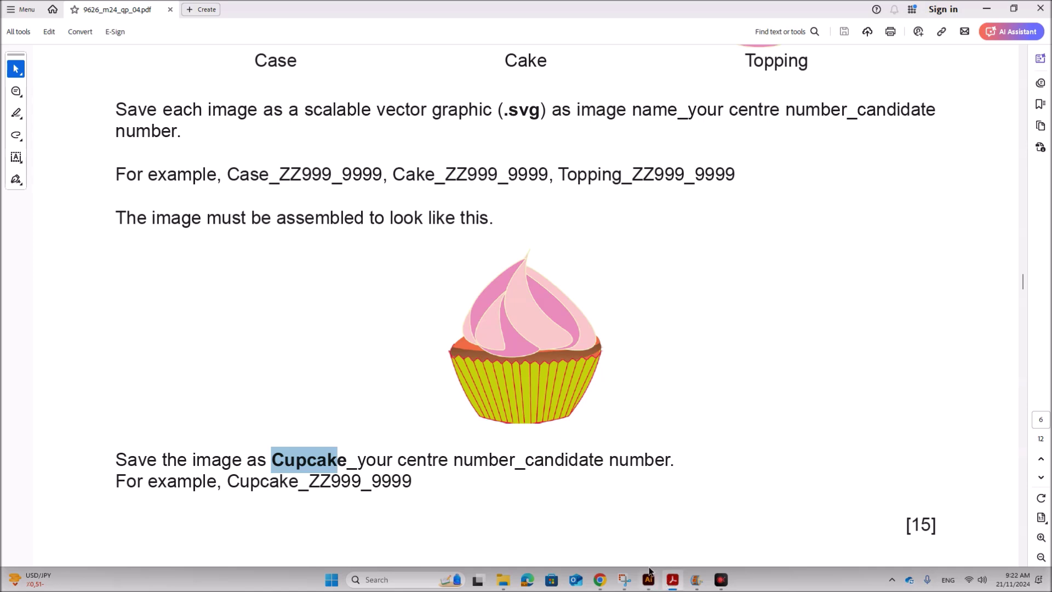
pyautogui.click(447, 516)
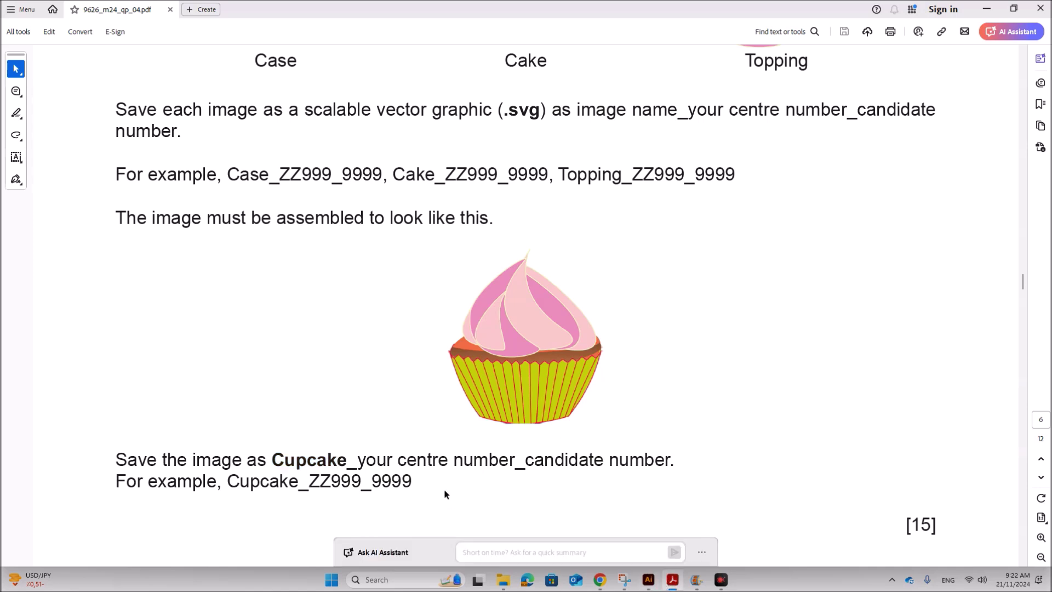
pyautogui.scroll(-1, 442, 452)
pyautogui.scroll(-1, 441, 449)
pyautogui.scroll(6, 440, 446)
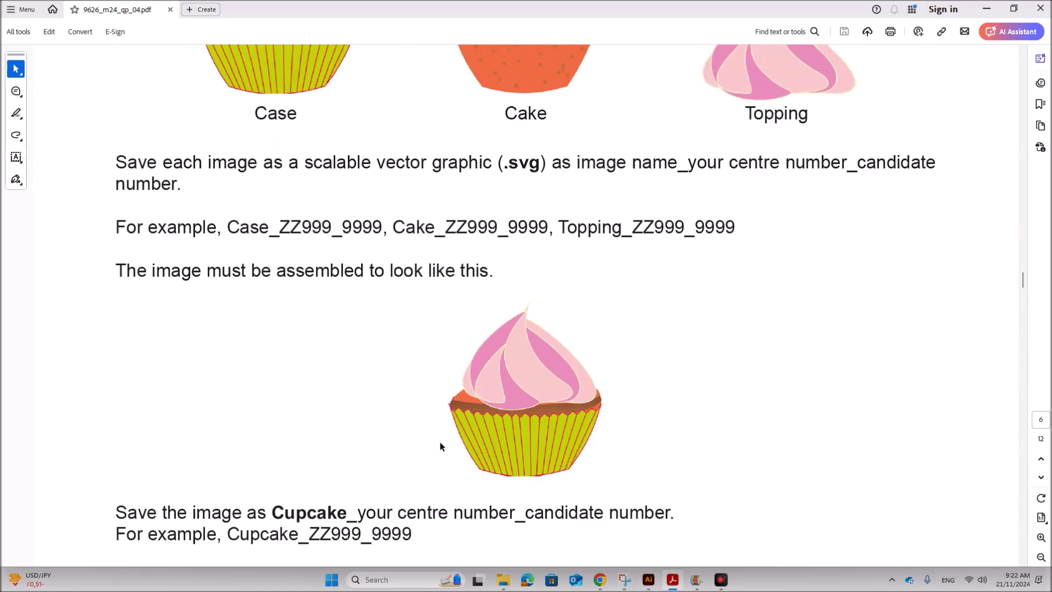
pyautogui.scroll(2, 440, 440)
pyautogui.scroll(-6, 452, 432)
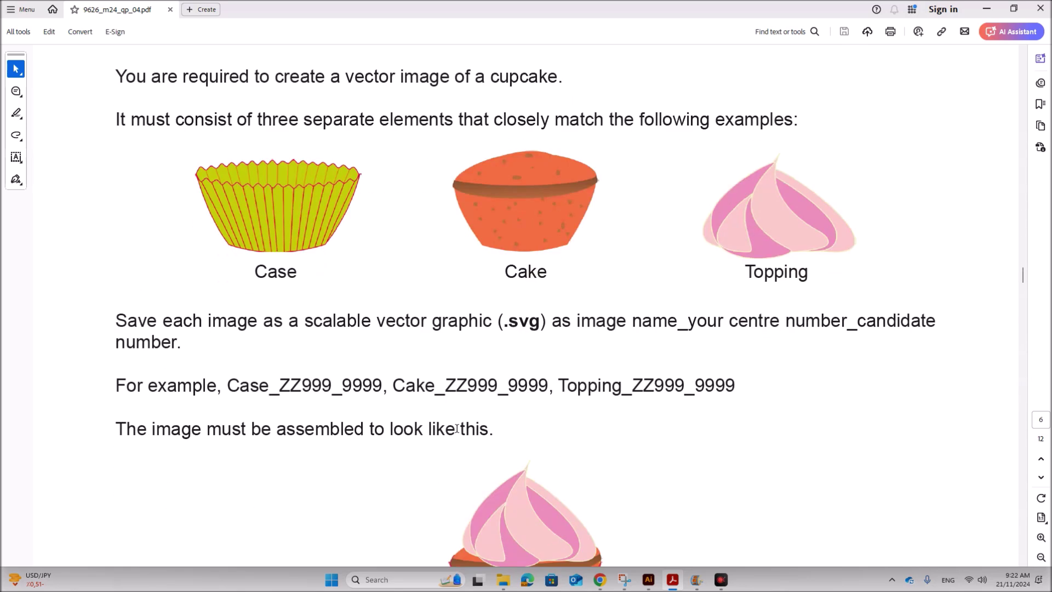
pyautogui.scroll(-20, 457, 426)
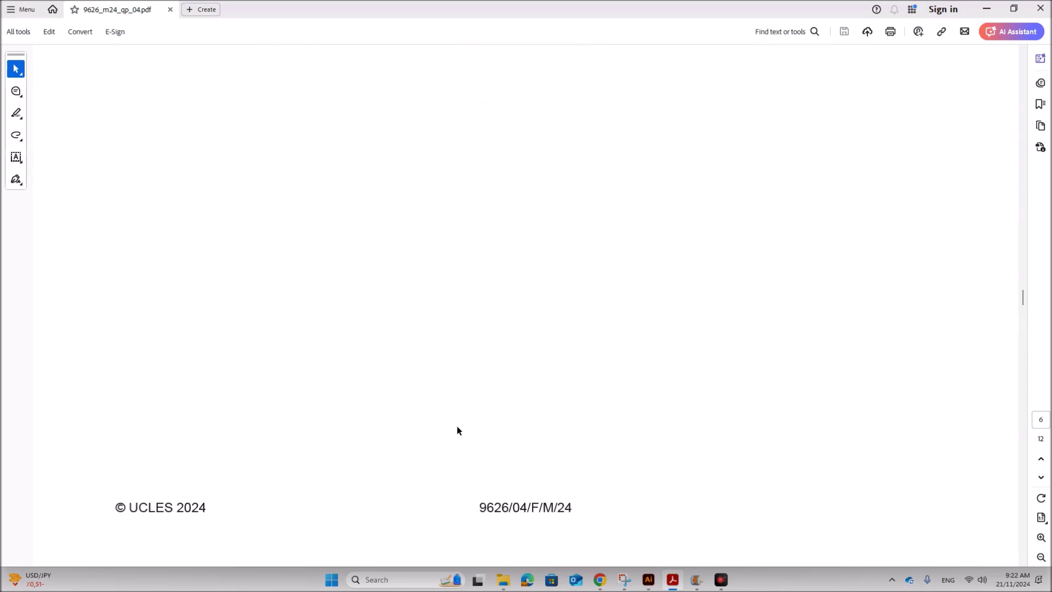
pyautogui.scroll(15, 457, 427)
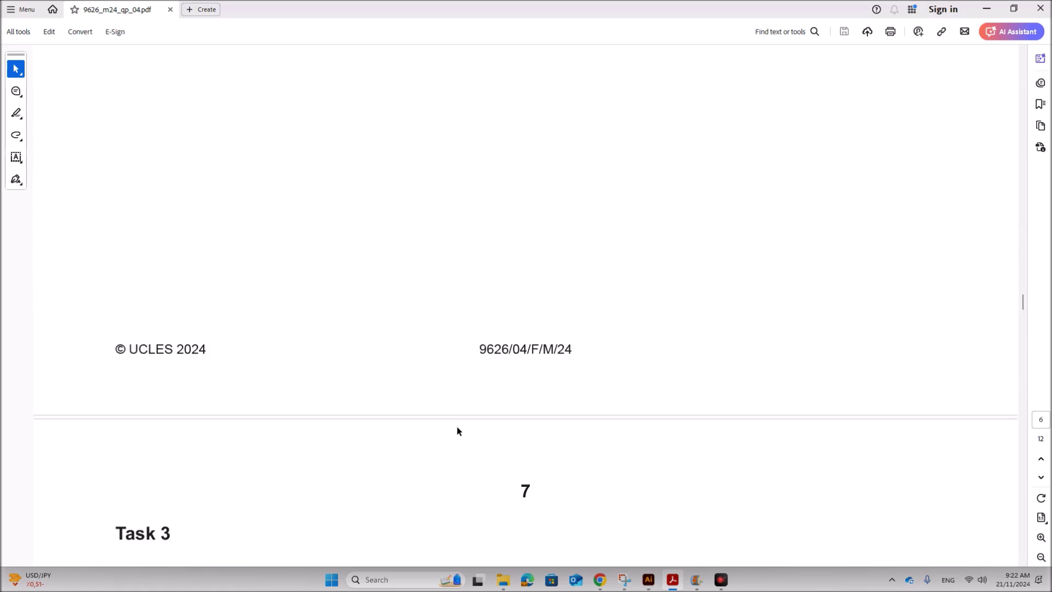
pyautogui.scroll(6, 457, 431)
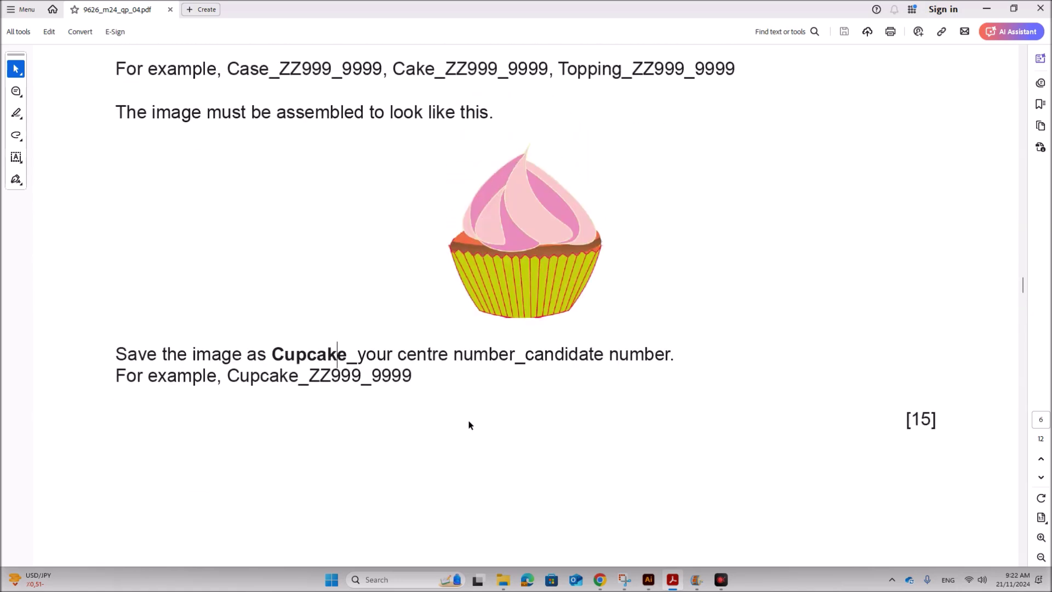